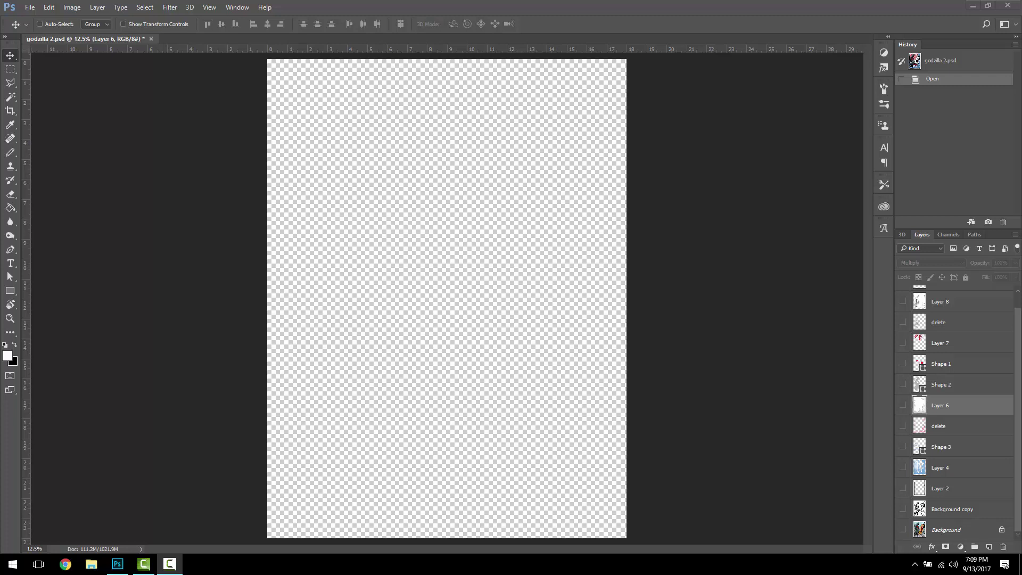
Show the Background layer, and open the godzilla_comics_godzilla_zilla_3 JPG from the images folder to view the original artwork, closing it again.
{"action": "left_click", "coordinate": [902, 530]}
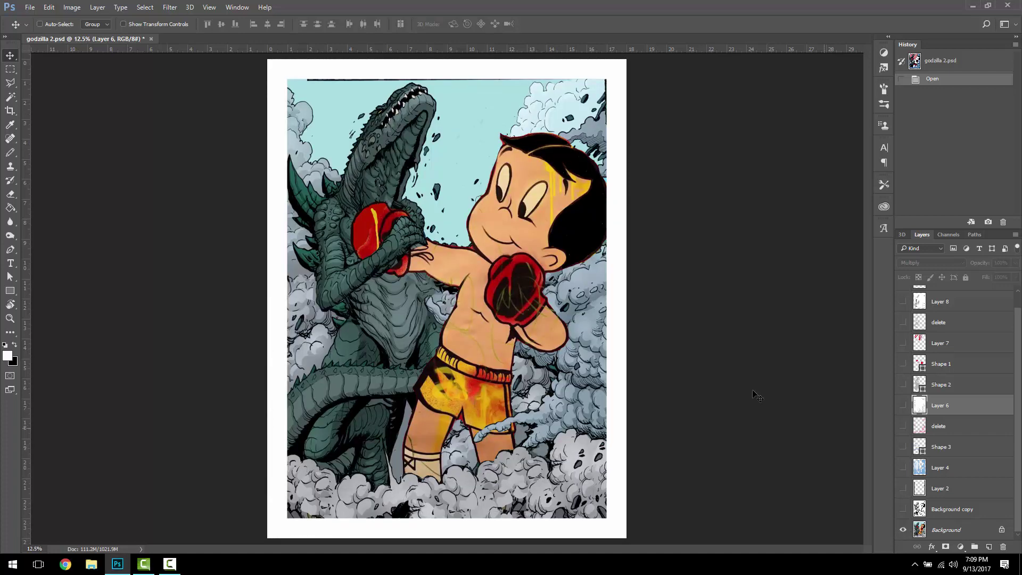
{"action": "left_click", "coordinate": [32, 8]}
{"action": "key", "text": "Escape"}
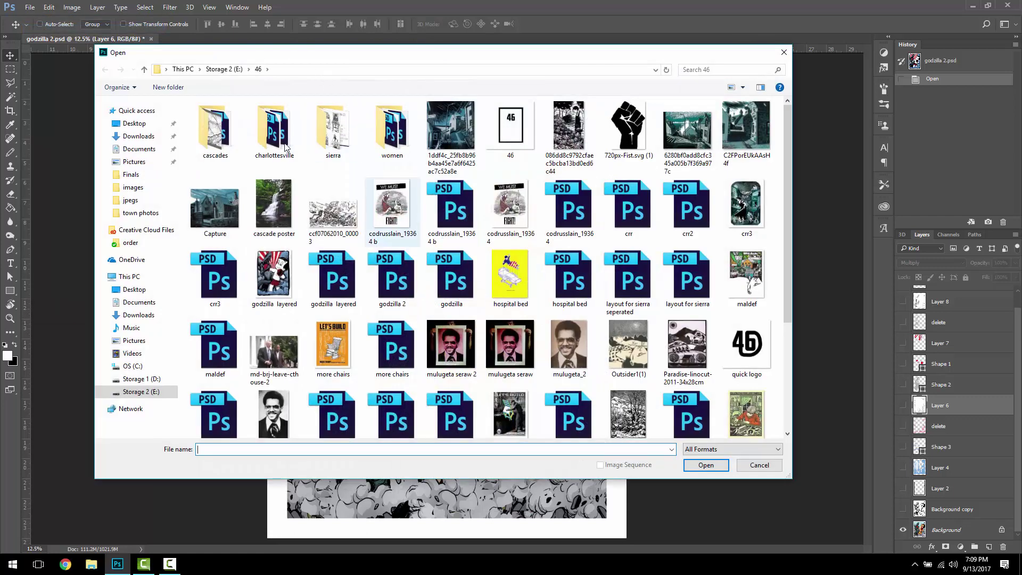
{"action": "left_click", "coordinate": [216, 72]}
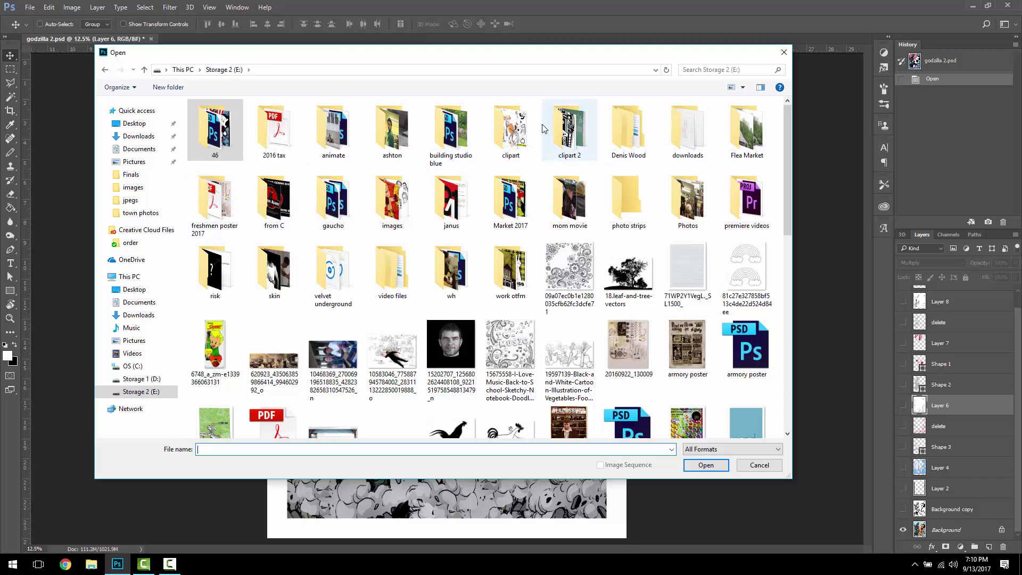
{"action": "double_click", "coordinate": [399, 206]}
{"action": "scroll", "coordinate": [404, 223], "scroll_direction": "down", "scroll_amount": 10}
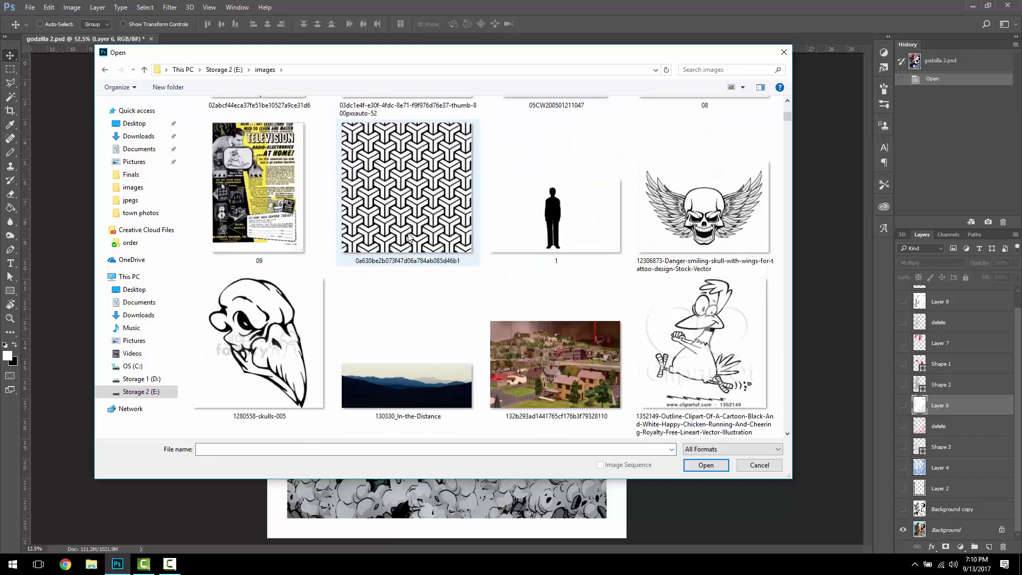
{"action": "double_click", "coordinate": [435, 212]}
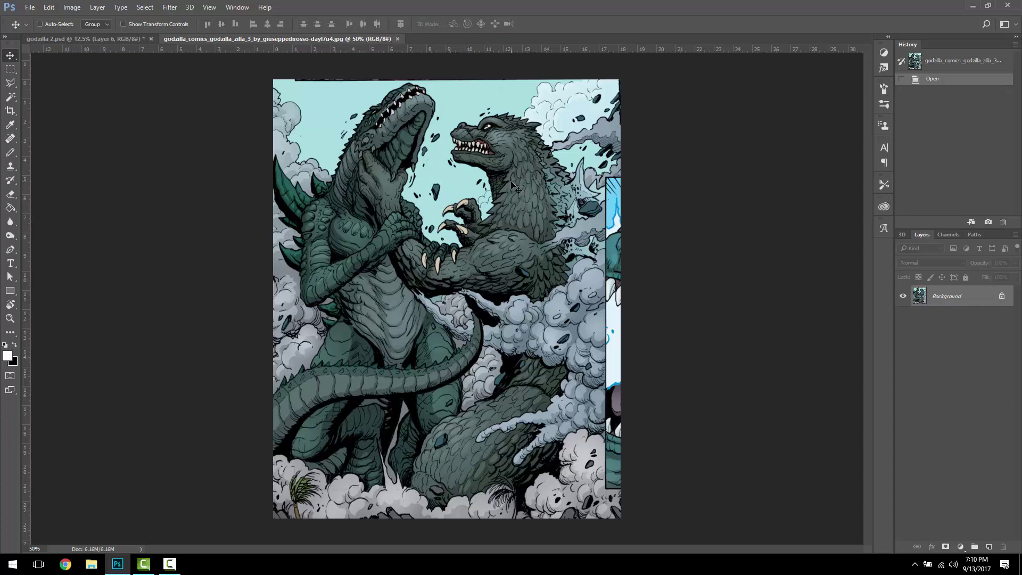
{"action": "left_click", "coordinate": [397, 38]}
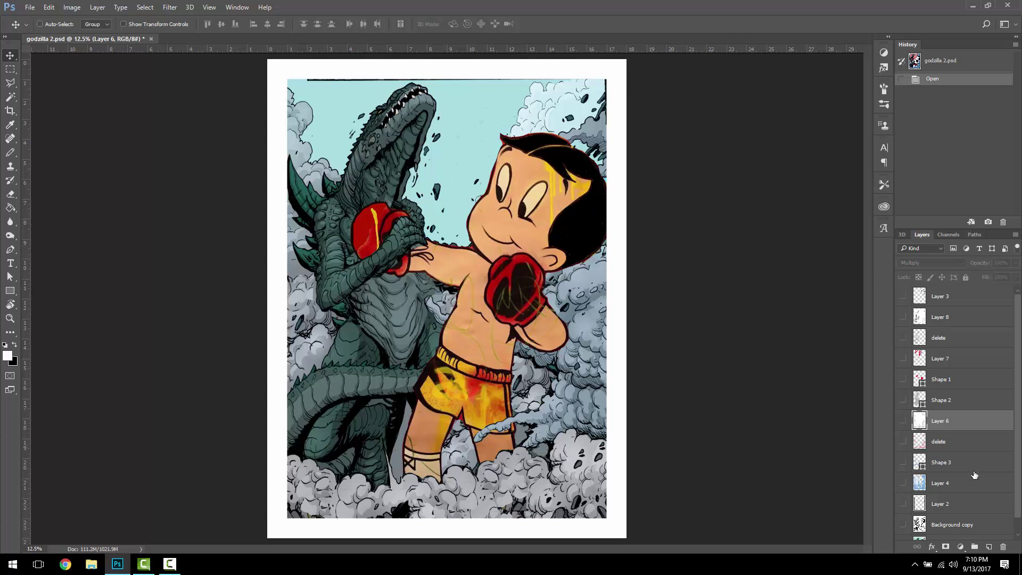
Compare the black-and-white Background copy layer with the colour Background layer by switching their visibility, leaving only Background shown.
{"action": "scroll", "coordinate": [950, 522], "scroll_direction": "down", "scroll_amount": 1}
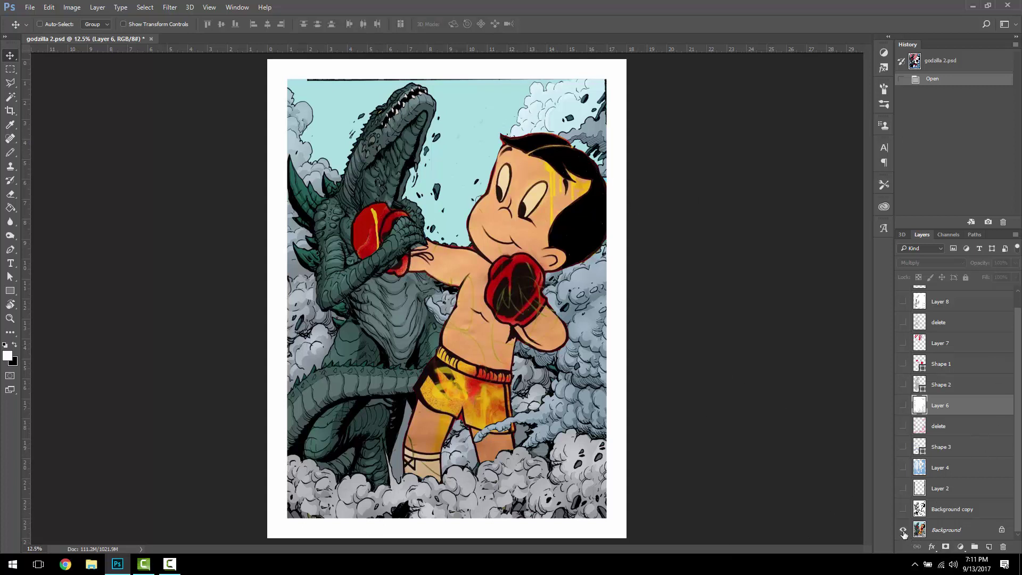
{"action": "left_click", "coordinate": [902, 509]}
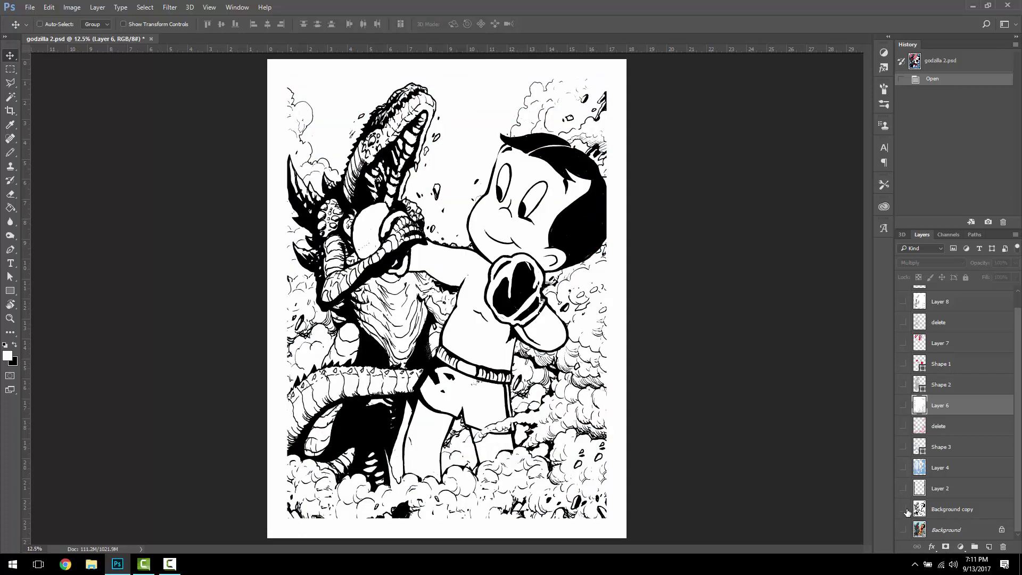
{"action": "left_click", "coordinate": [903, 509]}
{"action": "left_click", "coordinate": [902, 529]}
Try a Threshold adjustment on the Background layer at levels 65 and 81, and cancel it.
{"action": "left_click", "coordinate": [955, 530]}
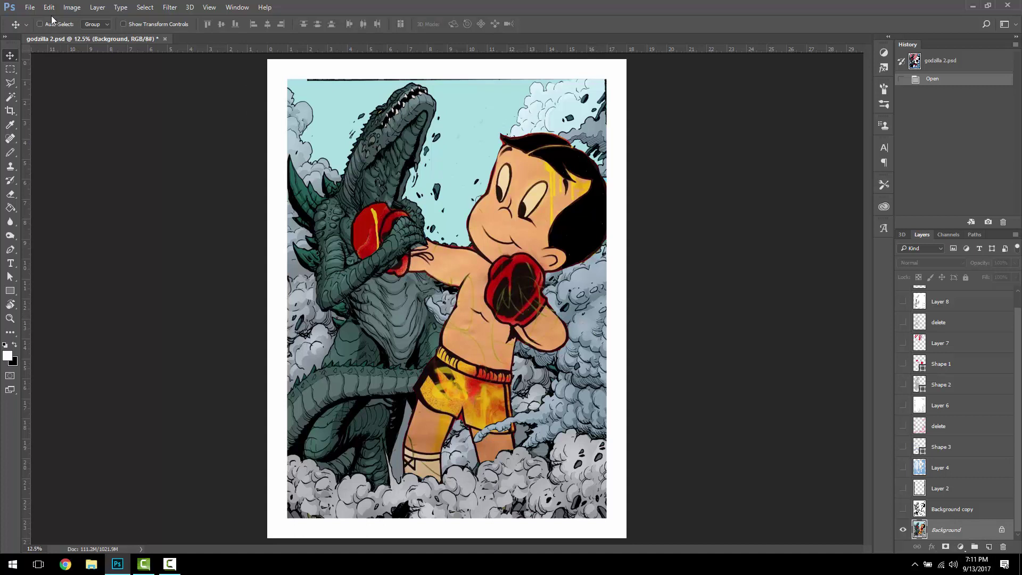
{"action": "left_click", "coordinate": [70, 8]}
{"action": "mouse_move", "coordinate": [80, 34]}
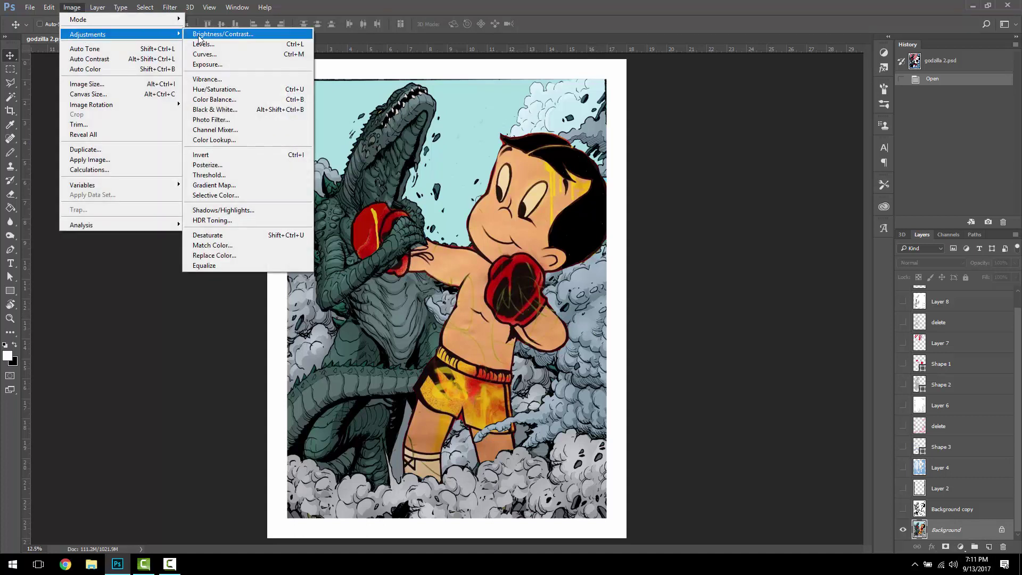
{"action": "left_click", "coordinate": [222, 176]}
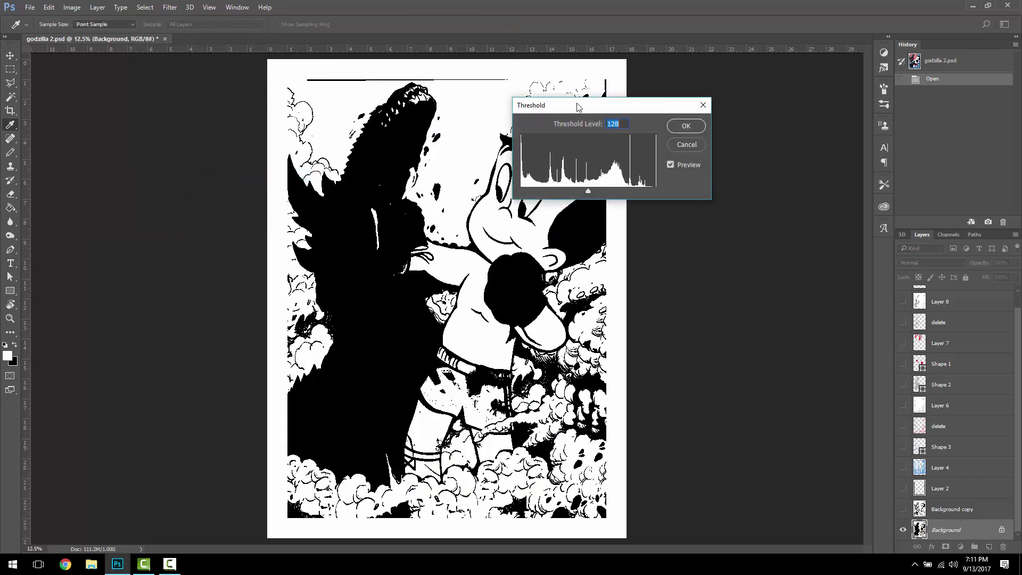
{"action": "left_click_drag", "start_coordinate": [577, 104], "coordinate": [751, 69]}
{"action": "left_click_drag", "start_coordinate": [760, 151], "coordinate": [729, 152]}
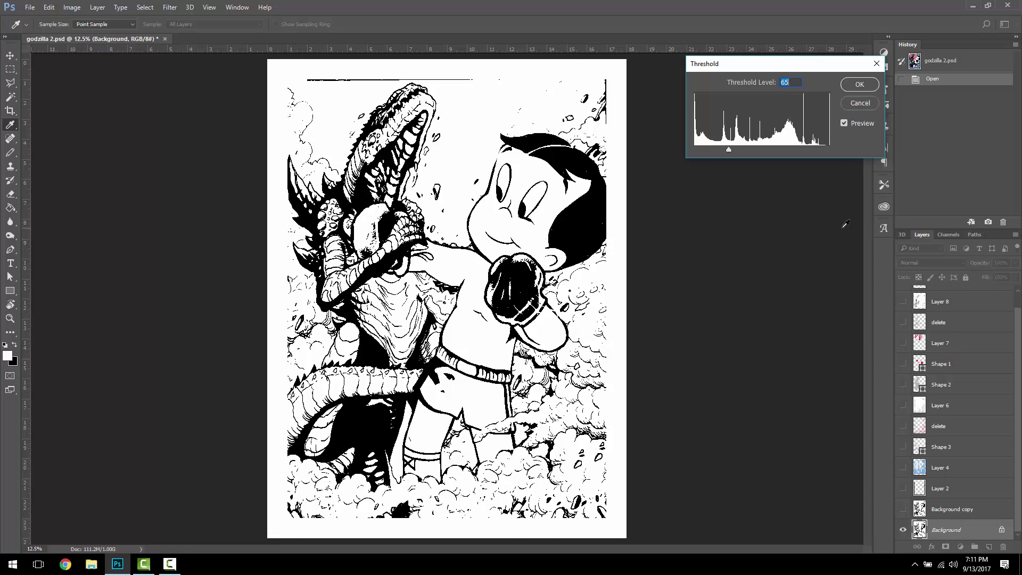
{"action": "left_click_drag", "start_coordinate": [729, 149], "coordinate": [737, 151]}
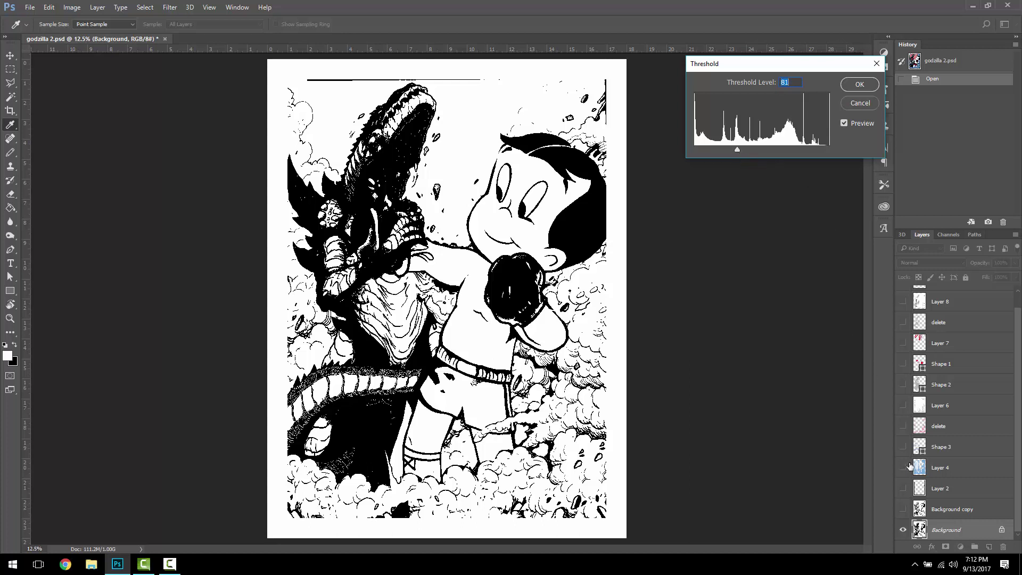
{"action": "left_click", "coordinate": [865, 102]}
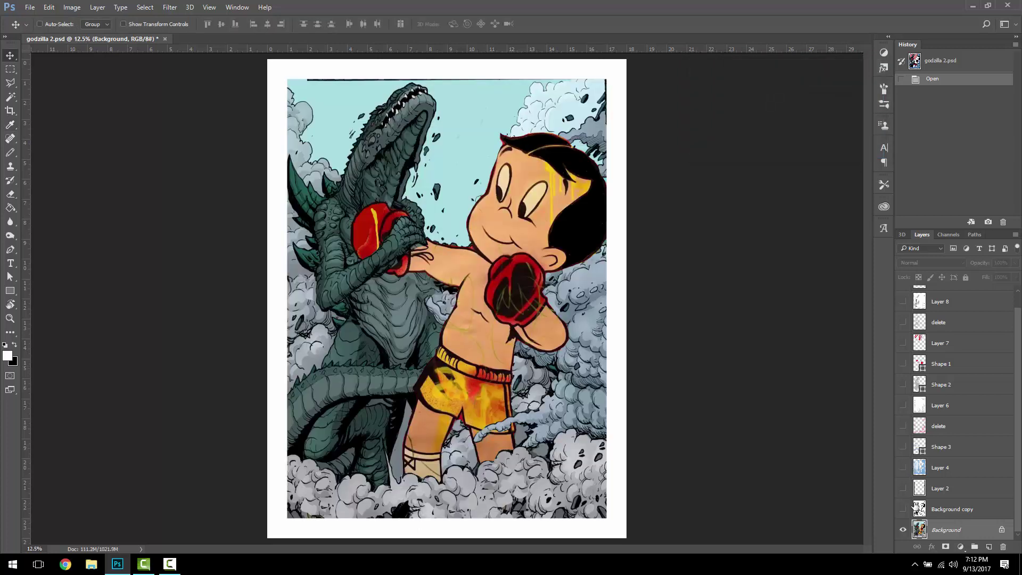
Hide the Background layer and show Background copy, the Layer 2 border and the blue Layer 4.
{"action": "left_click", "coordinate": [902, 509]}
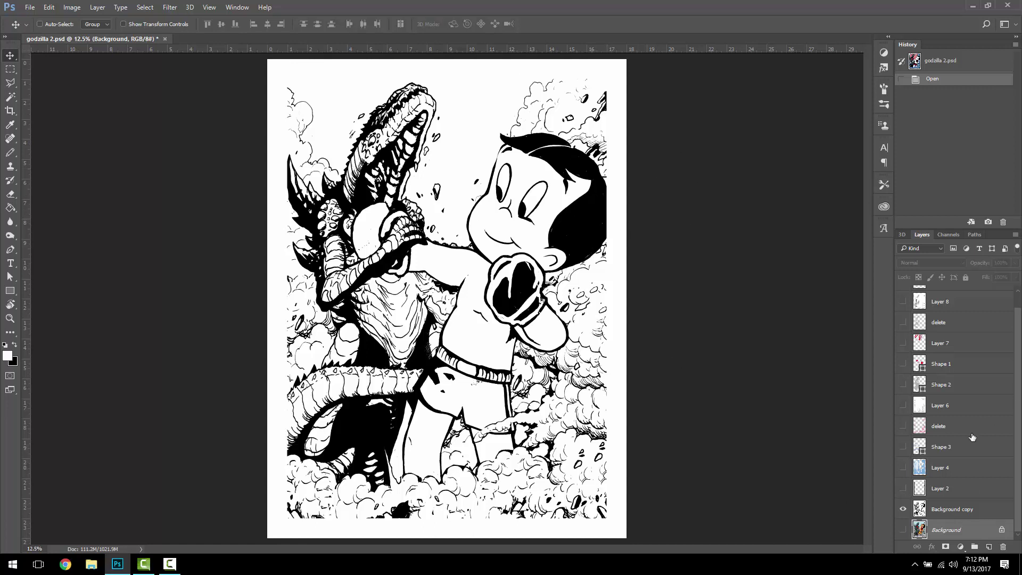
{"action": "left_click", "coordinate": [903, 489]}
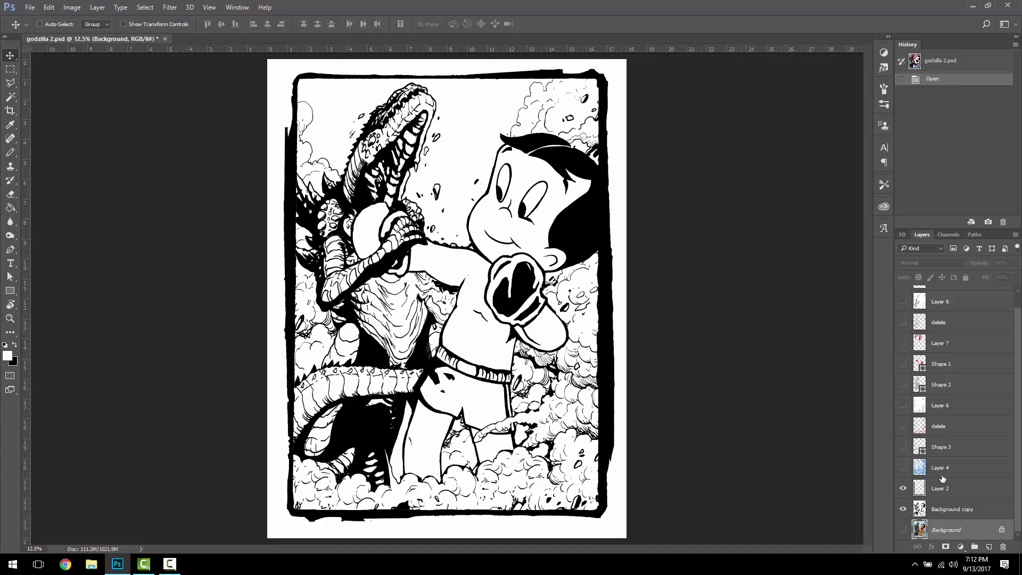
{"action": "left_click", "coordinate": [901, 468]}
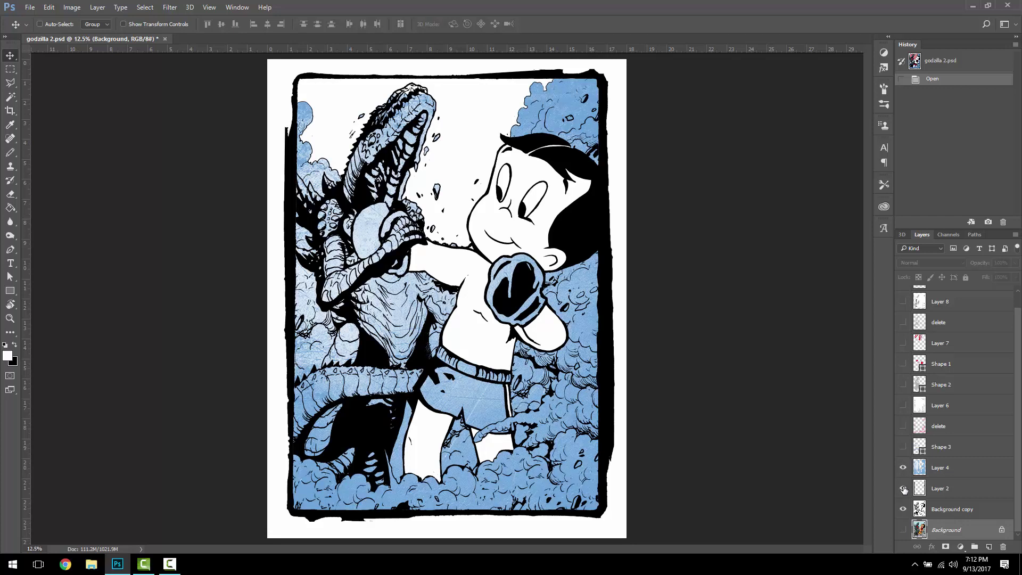
Hide Layer 2 and Background copy so only Layer 4 shows, and examine its blue halftone dots up close.
{"action": "left_click", "coordinate": [902, 489]}
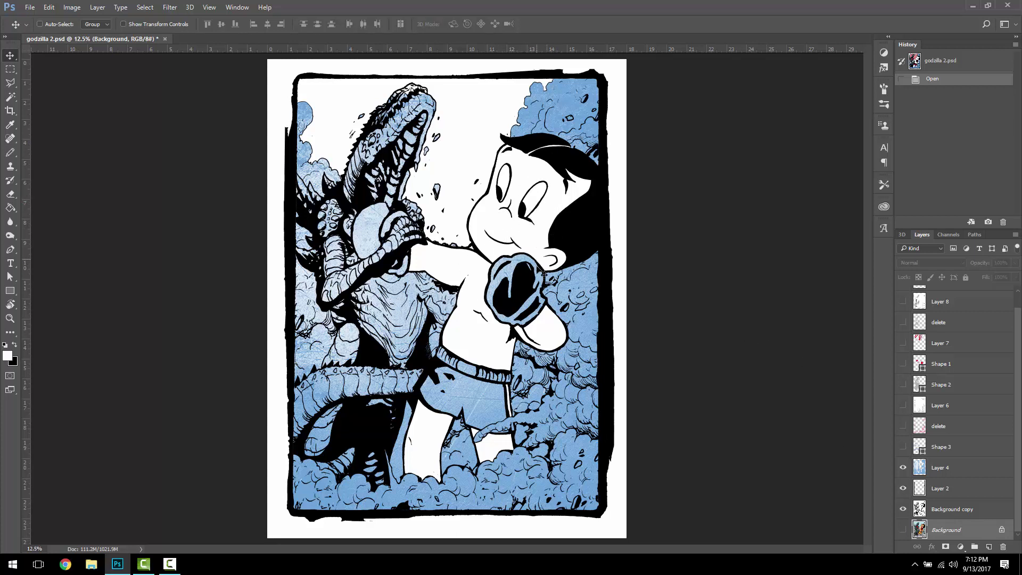
{"action": "left_click", "coordinate": [903, 488]}
{"action": "left_click", "coordinate": [901, 509]}
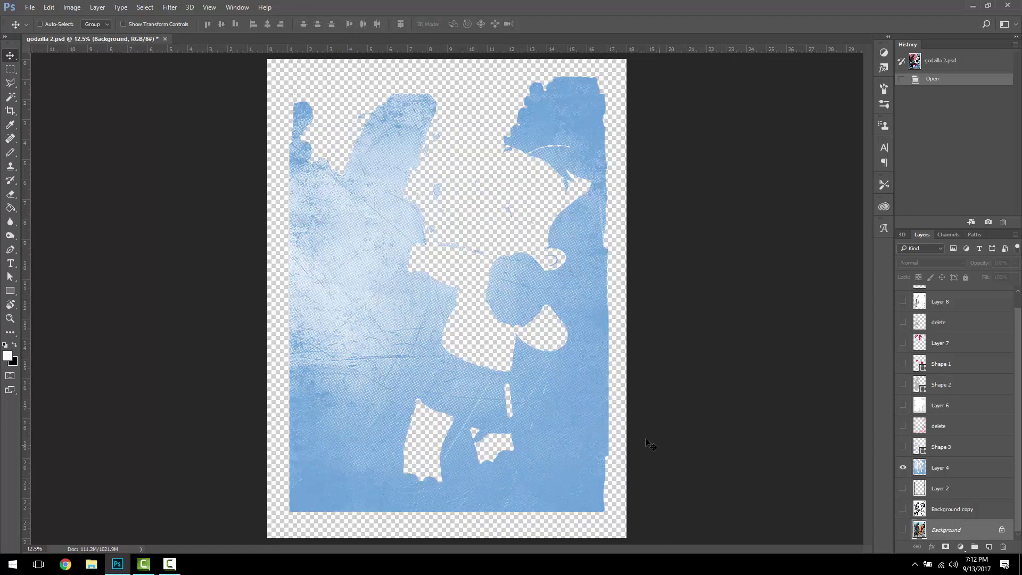
{"action": "scroll", "coordinate": [375, 270], "scroll_direction": "up", "scroll_amount": 3}
{"action": "scroll", "coordinate": [424, 309], "scroll_direction": "up", "scroll_amount": 2}
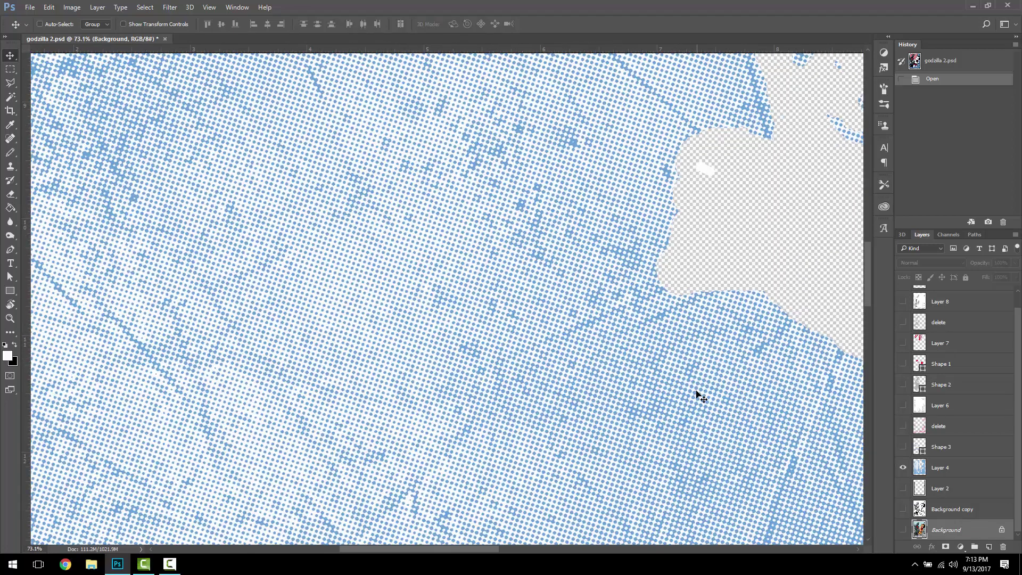
{"action": "scroll", "coordinate": [695, 392], "scroll_direction": "down", "scroll_amount": 7}
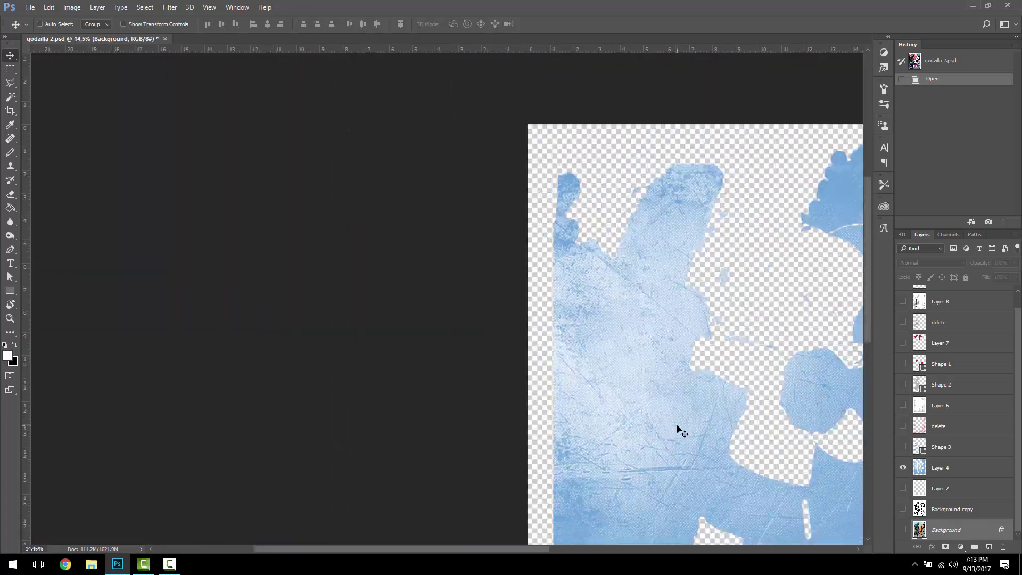
{"action": "scroll", "coordinate": [680, 429], "scroll_direction": "down", "scroll_amount": 2}
{"action": "scroll", "coordinate": [553, 399], "scroll_direction": "up", "scroll_amount": 1}
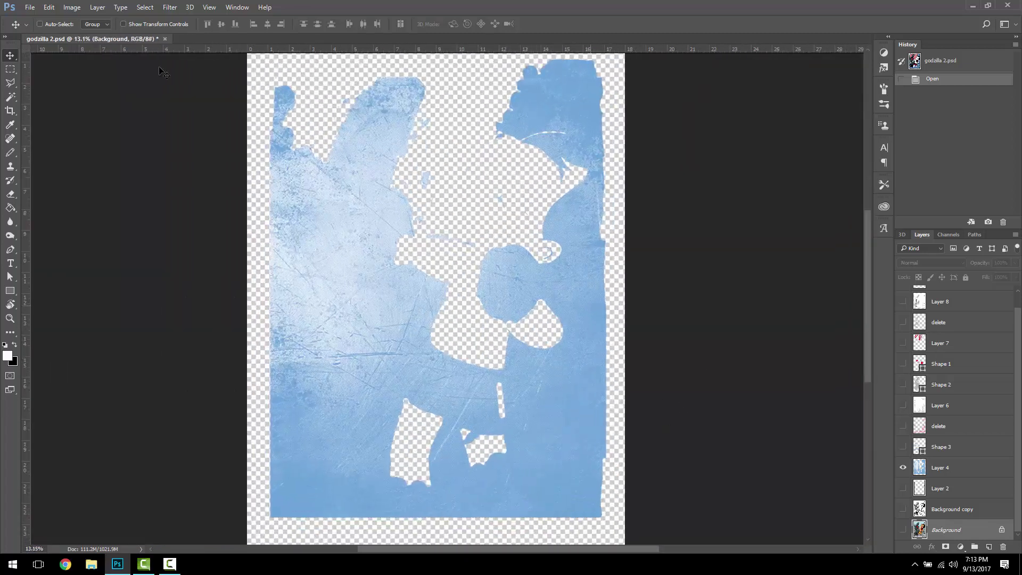
Open scrathes_ii_by_struckdumb.jpg from the textures folder inside images.
{"action": "left_click", "coordinate": [30, 8]}
{"action": "left_click", "coordinate": [38, 28]}
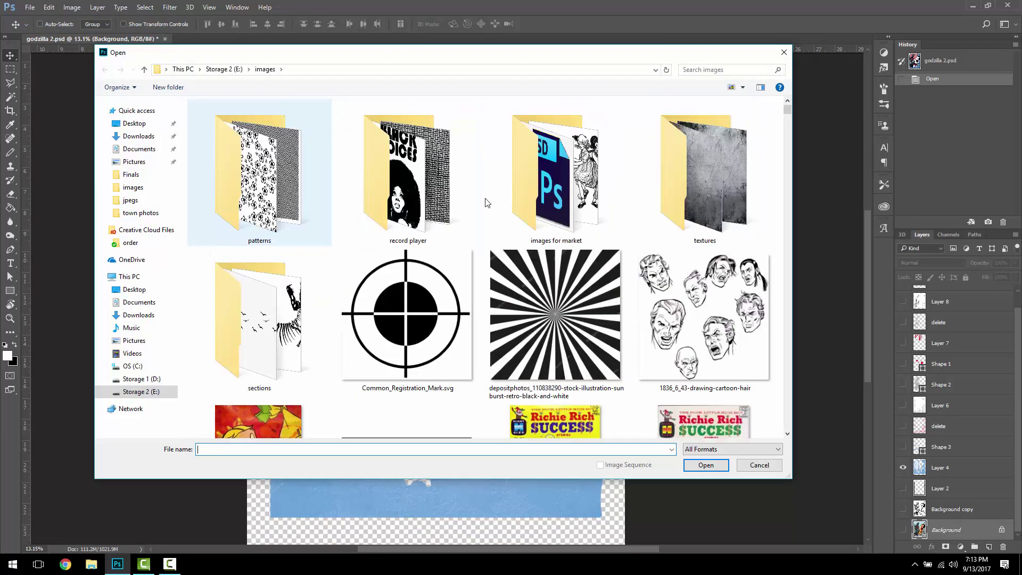
{"action": "double_click", "coordinate": [723, 196]}
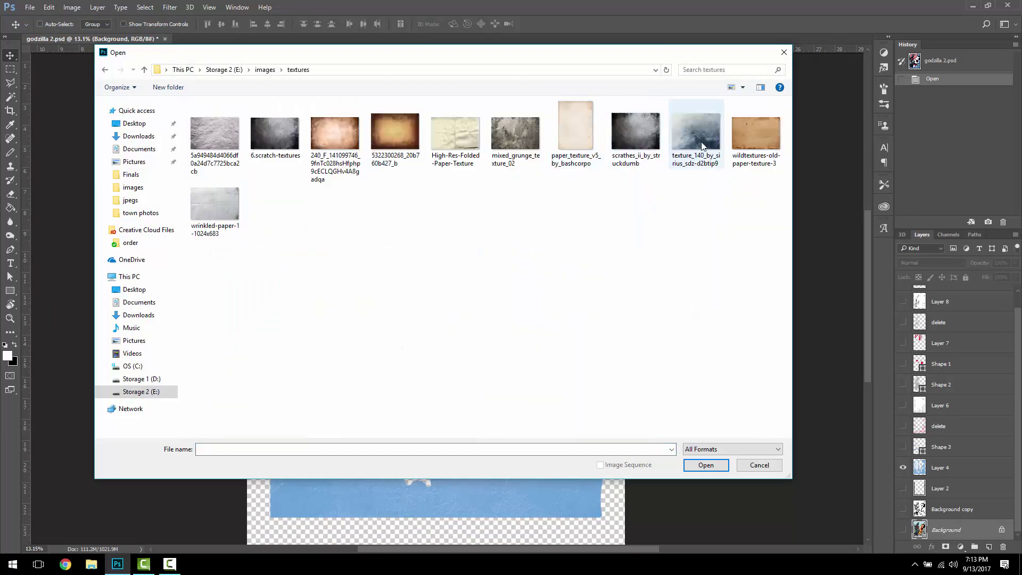
{"action": "left_click", "coordinate": [647, 137]}
{"action": "double_click", "coordinate": [647, 138]}
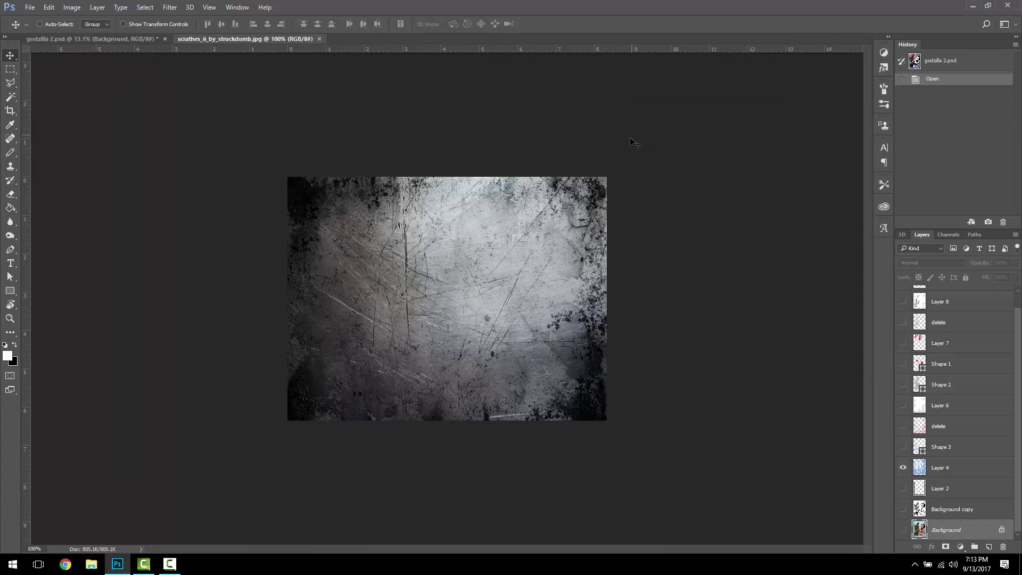
Rotate the scratch texture image 90° clockwise.
{"action": "left_click", "coordinate": [73, 8]}
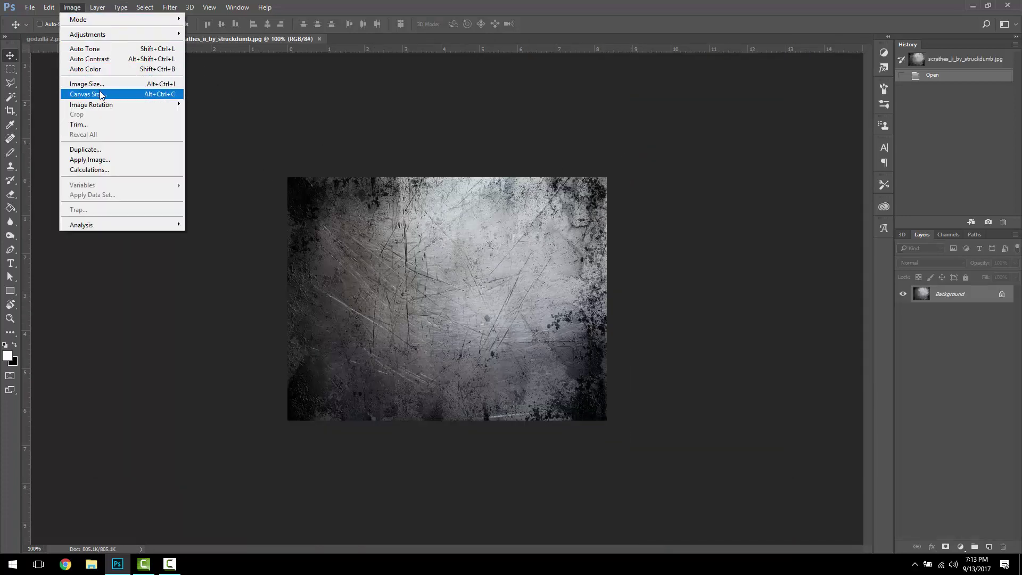
{"action": "mouse_move", "coordinate": [141, 109]}
{"action": "left_click", "coordinate": [201, 114]}
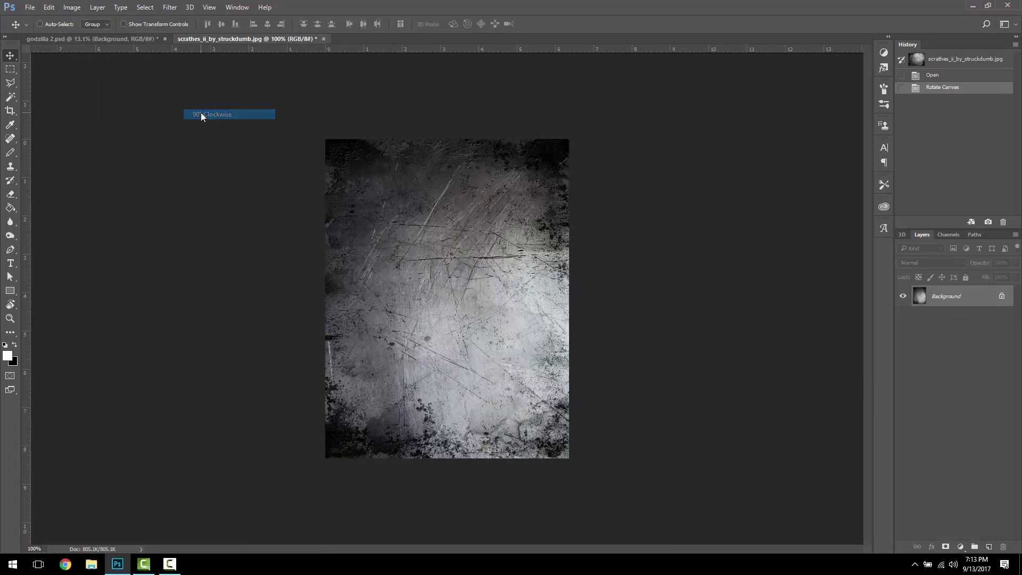
Resize the scratch texture to 18 inches wide at a resolution of 300 pixels/inch.
{"action": "left_click", "coordinate": [72, 8]}
{"action": "left_click", "coordinate": [101, 84]}
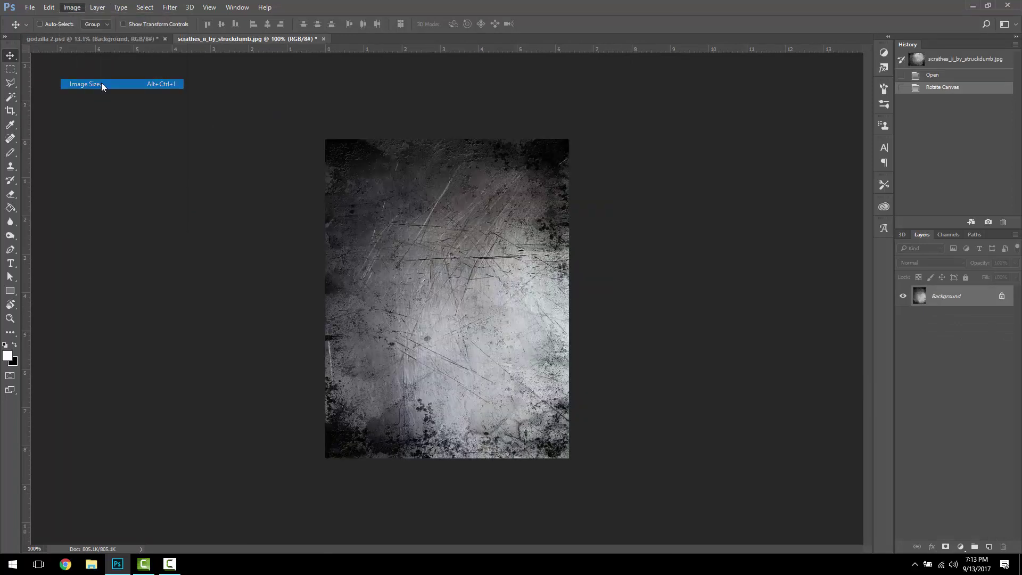
{"action": "type", "text": "18"}
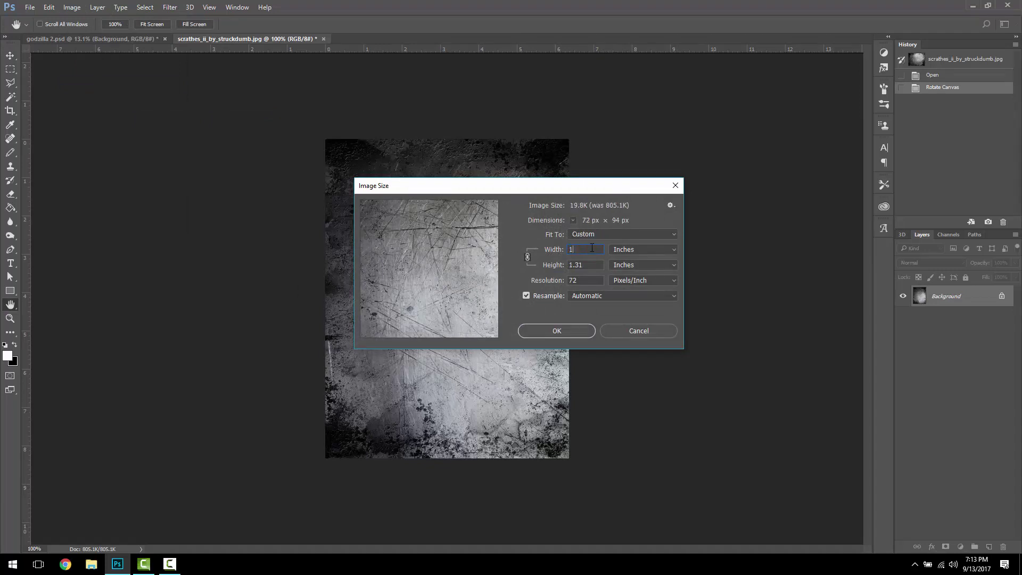
{"action": "double_click", "coordinate": [586, 277]}
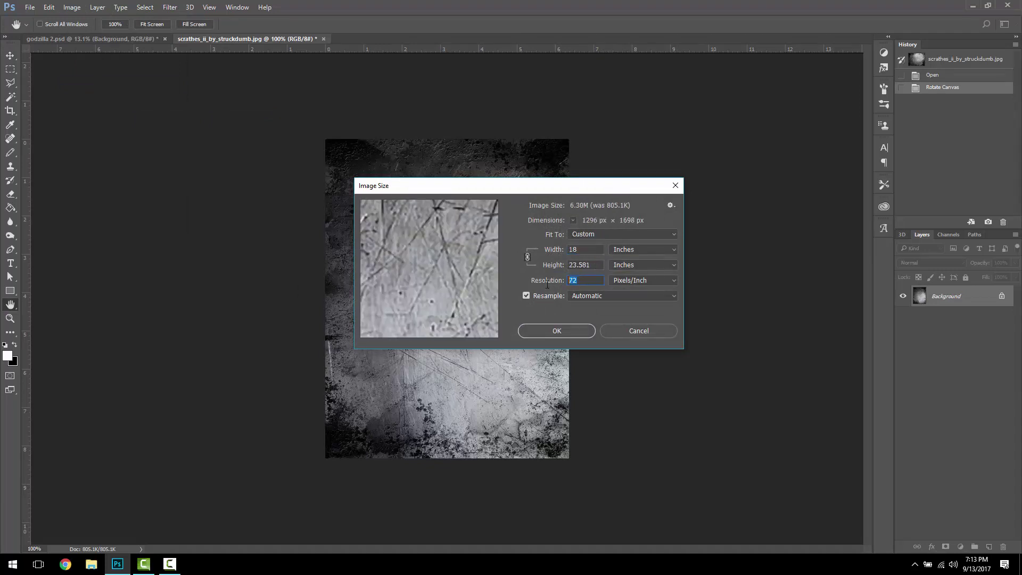
{"action": "type", "text": "300"}
{"action": "left_click", "coordinate": [556, 330]}
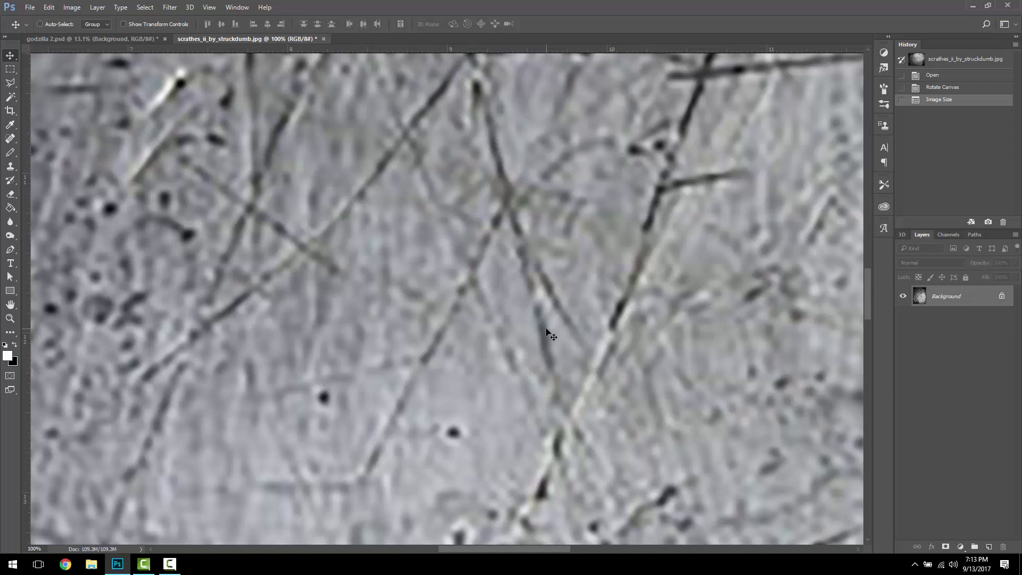
Convert the resized scratch texture to Grayscale mode.
{"action": "scroll", "coordinate": [548, 332], "scroll_direction": "down", "scroll_amount": 10}
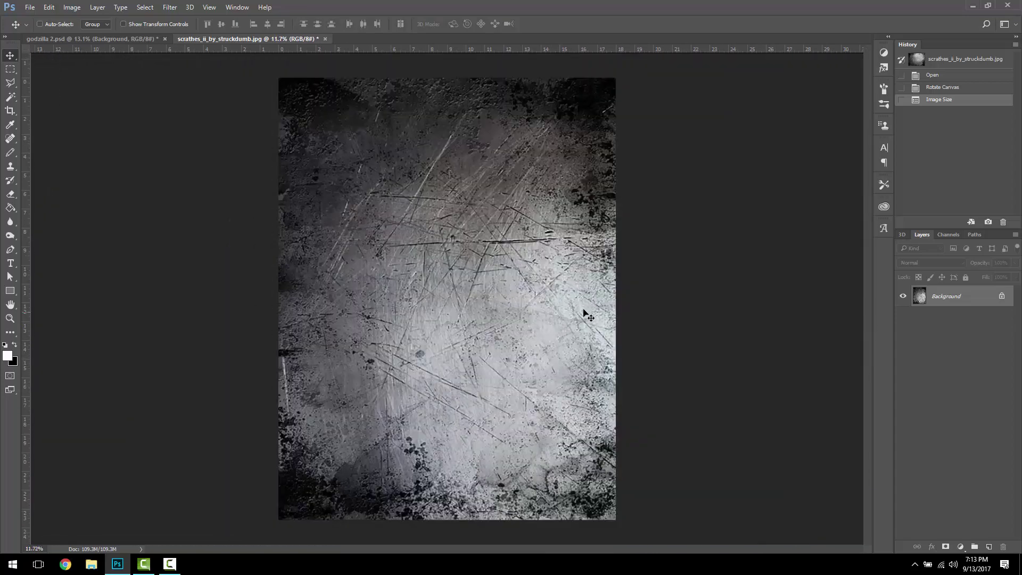
{"action": "scroll", "coordinate": [501, 281], "scroll_direction": "up", "scroll_amount": 3}
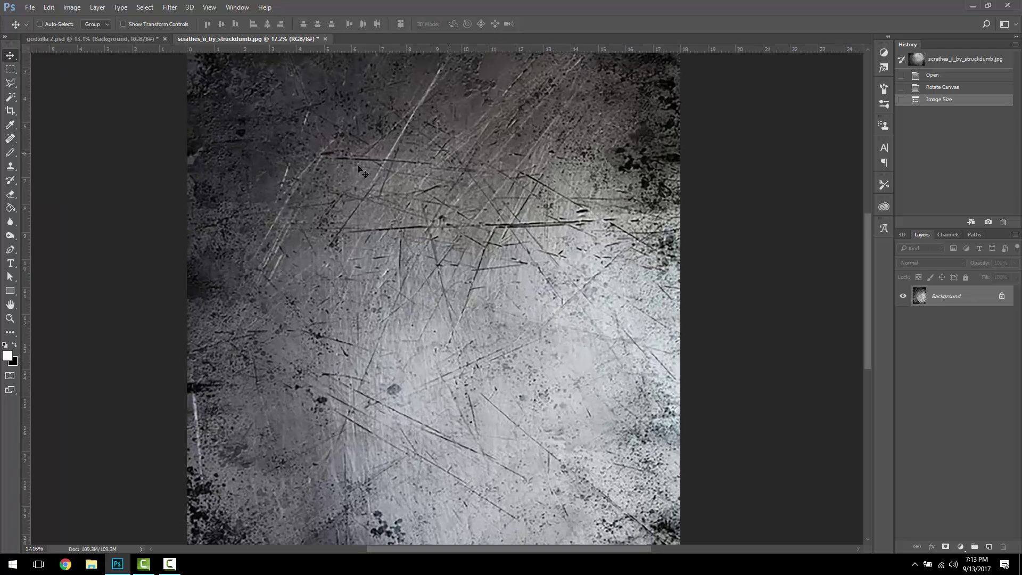
{"action": "left_click", "coordinate": [75, 7]}
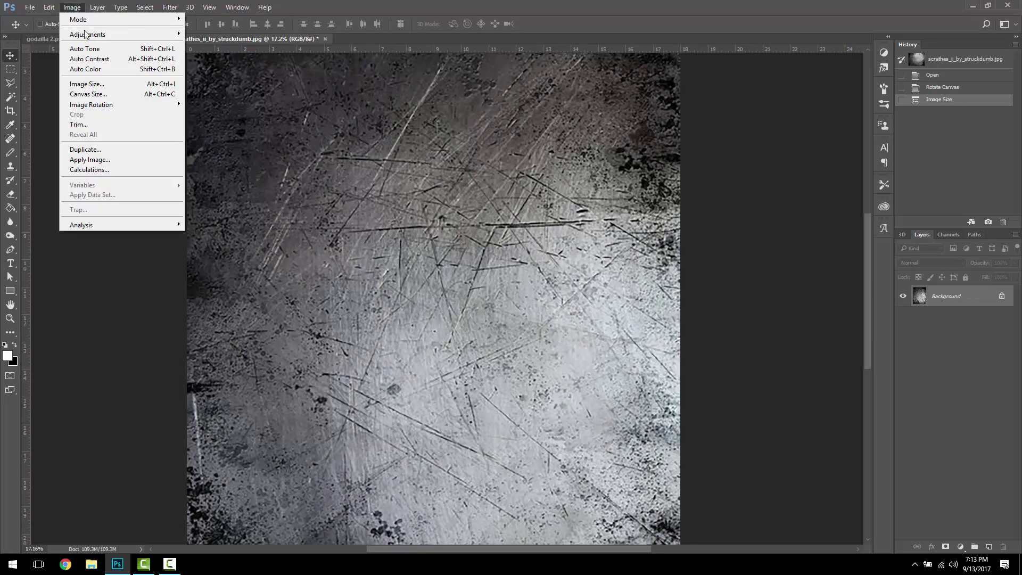
{"action": "mouse_move", "coordinate": [88, 18]}
{"action": "left_click", "coordinate": [200, 30]}
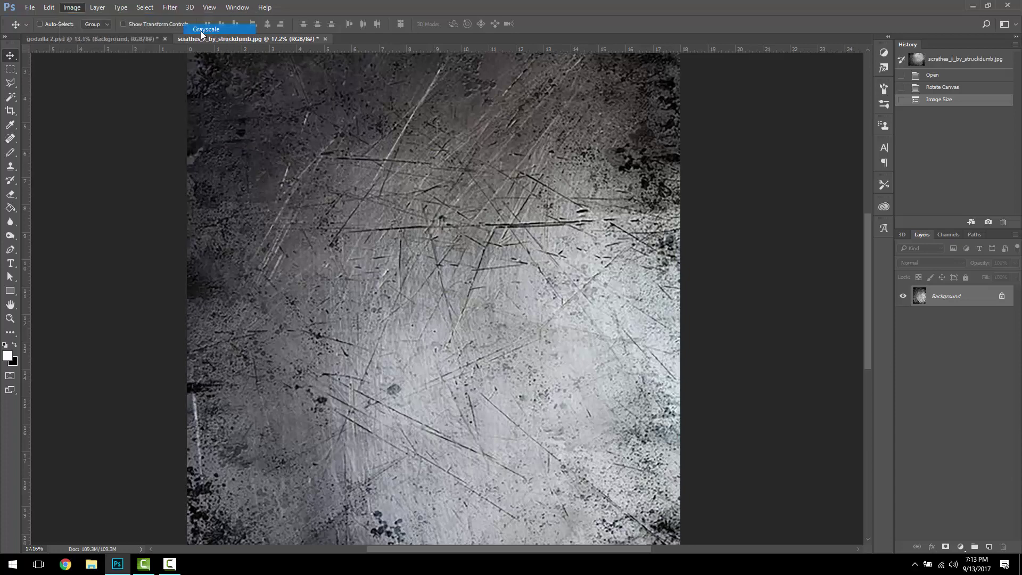
Discard the scratch texture's color information to complete the grayscale conversion.
{"action": "left_click", "coordinate": [487, 220]}
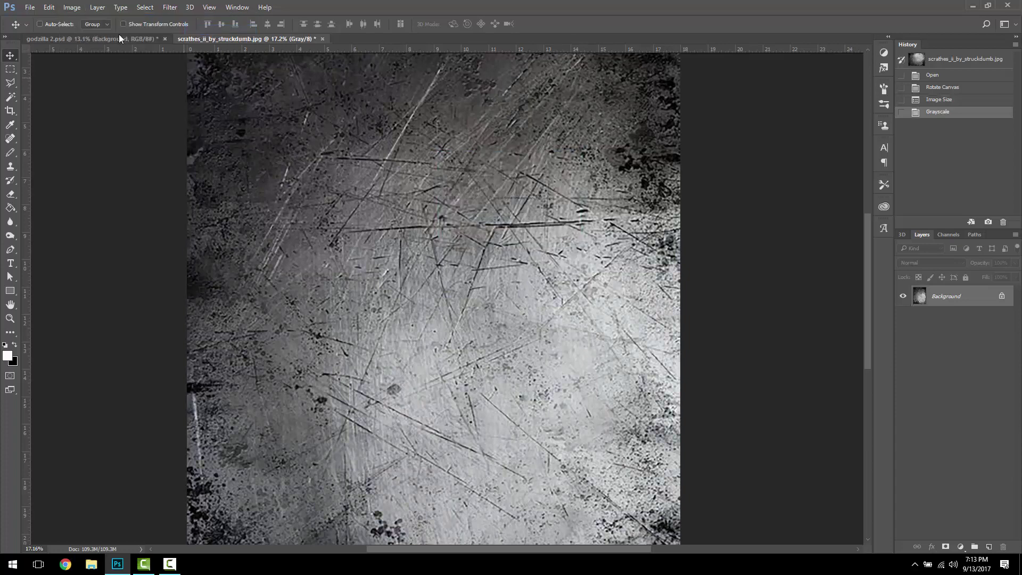
Try converting the grayscale texture to a 300 pixels/inch bitmap with a coarse round halftone screen at 22.5 degrees, and revert to the grayscale state.
{"action": "left_click", "coordinate": [78, 8]}
{"action": "mouse_move", "coordinate": [85, 22]}
{"action": "left_click", "coordinate": [200, 19]}
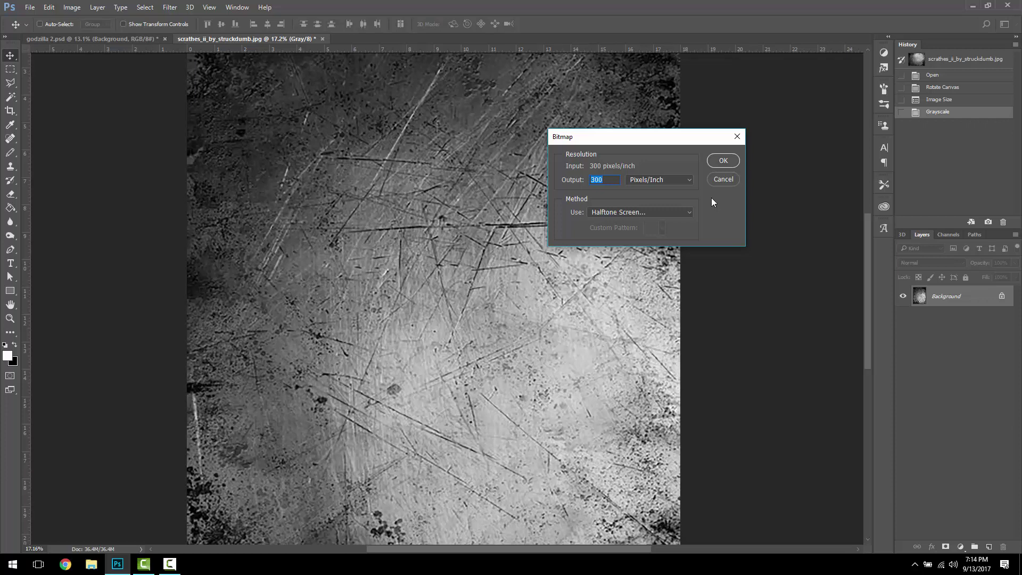
{"action": "left_click_drag", "start_coordinate": [612, 139], "coordinate": [628, 122]}
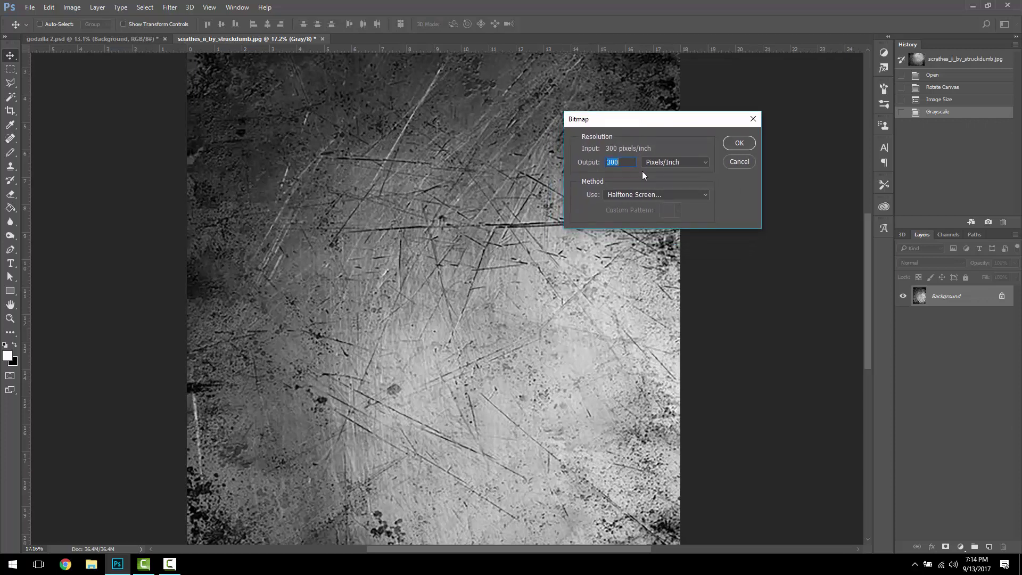
{"action": "left_click", "coordinate": [705, 198]}
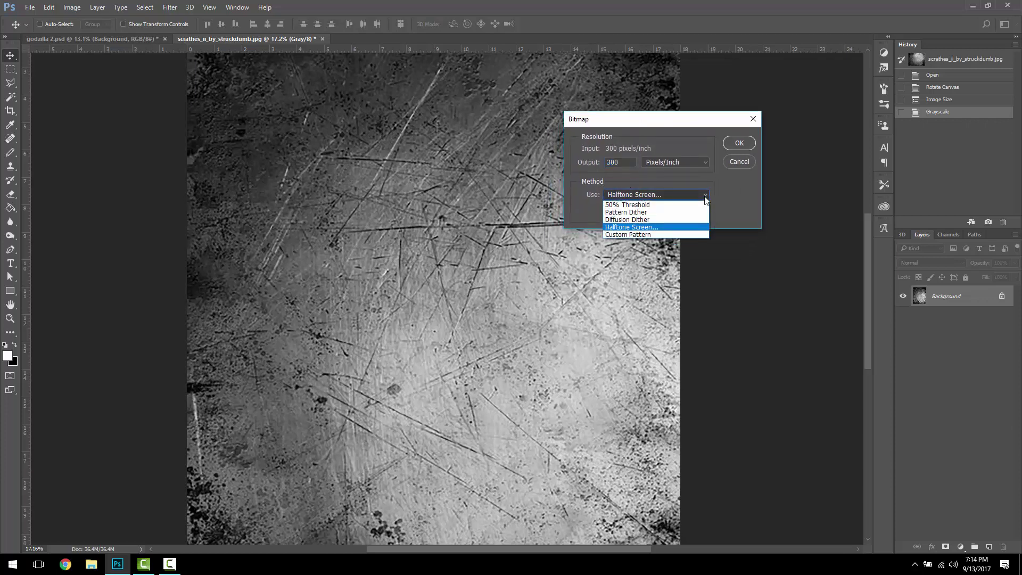
{"action": "left_click", "coordinate": [660, 227]}
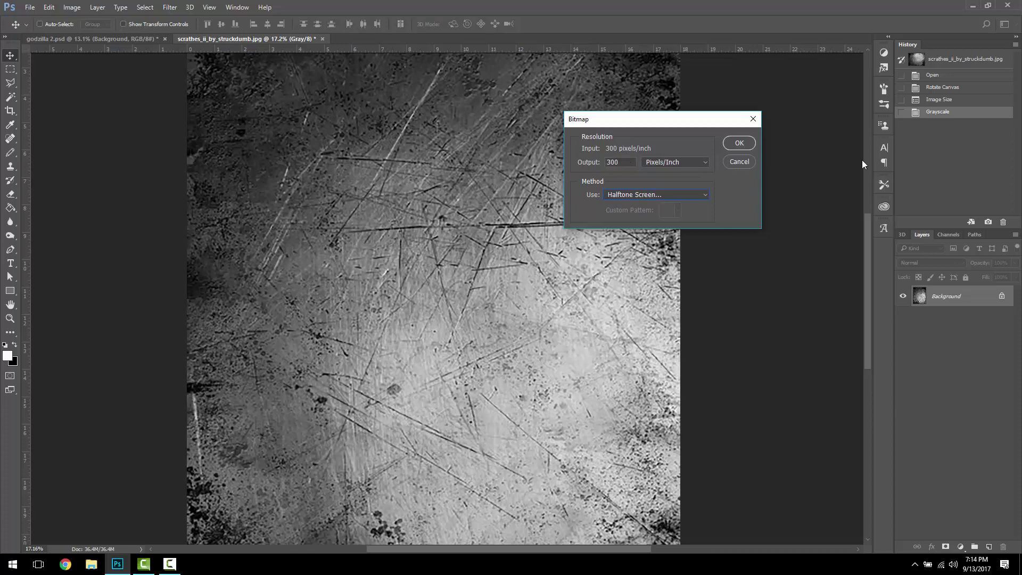
{"action": "left_click", "coordinate": [730, 143]}
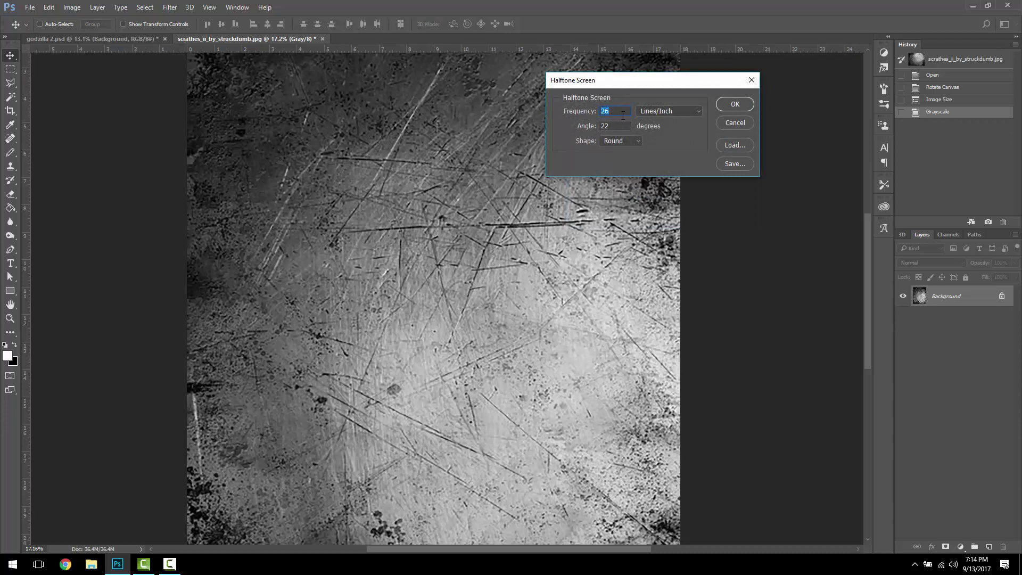
{"action": "left_click", "coordinate": [613, 126]}
{"action": "key", "text": "shift+Tab"}
{"action": "left_click", "coordinate": [735, 104]}
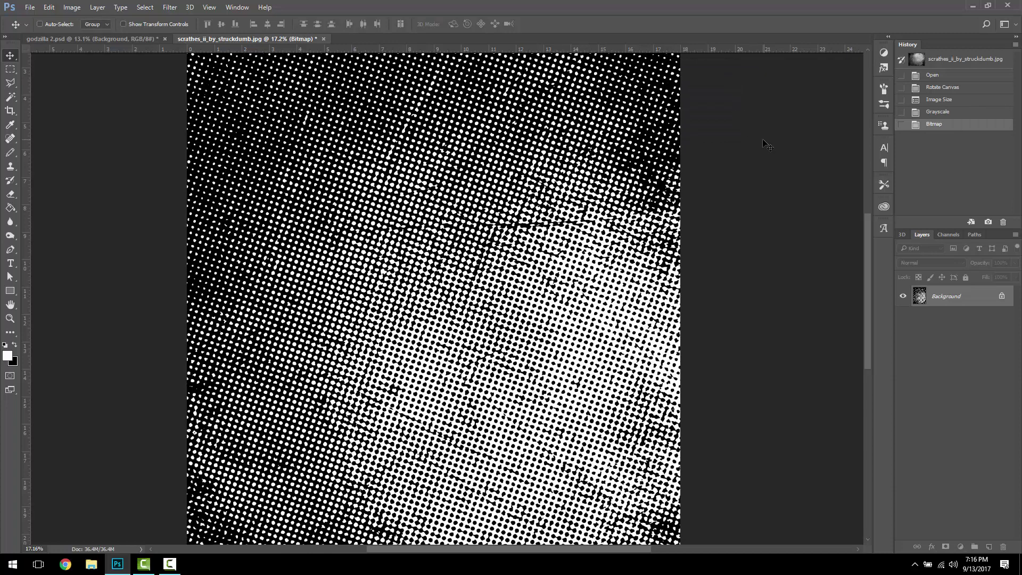
{"action": "left_click", "coordinate": [938, 112]}
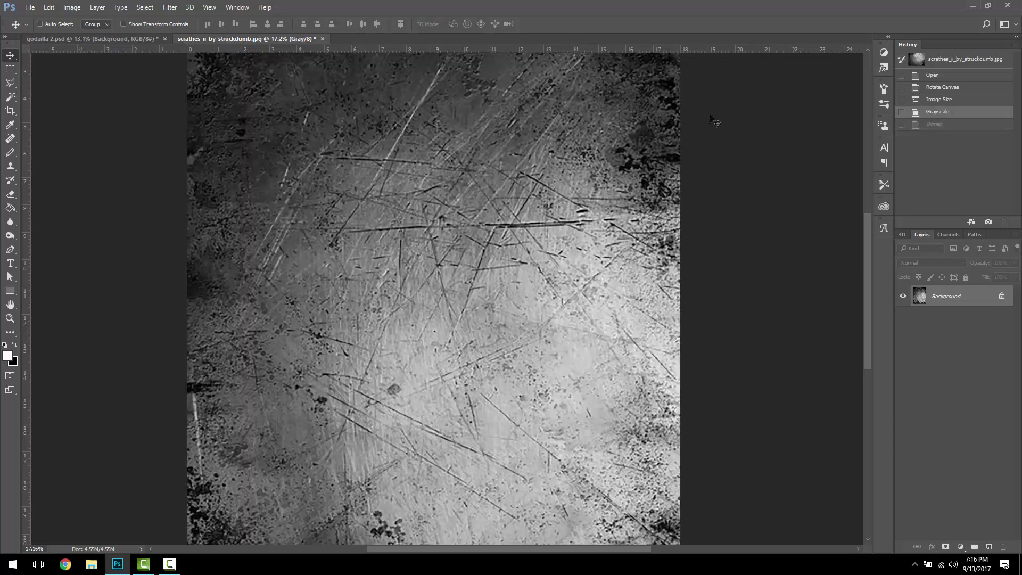
Convert the grayscale texture to a 300 pixels/inch bitmap with a finer round halftone screen at 22.5 degrees.
{"action": "left_click", "coordinate": [72, 7]}
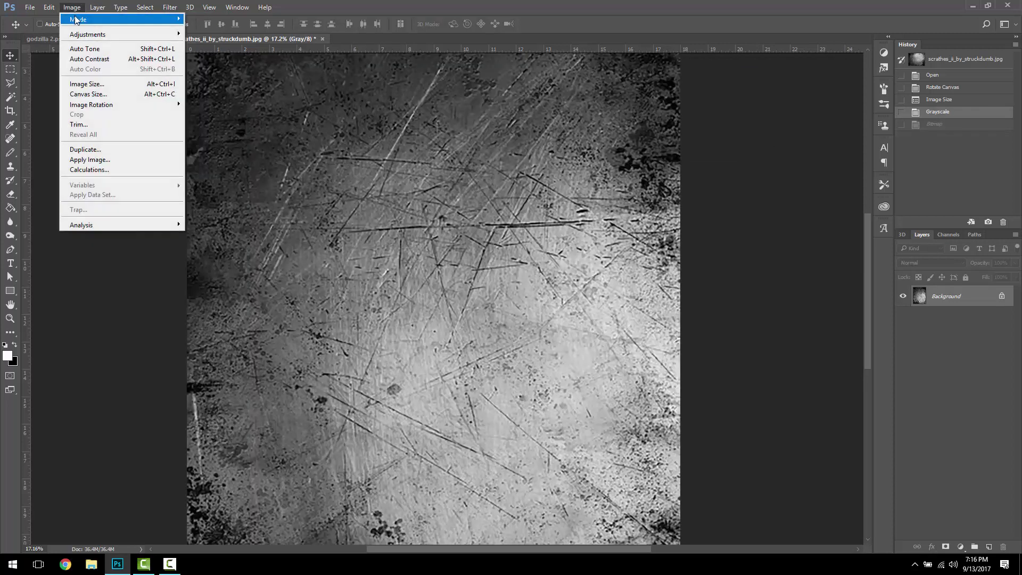
{"action": "mouse_move", "coordinate": [76, 20]}
{"action": "left_click", "coordinate": [206, 20]}
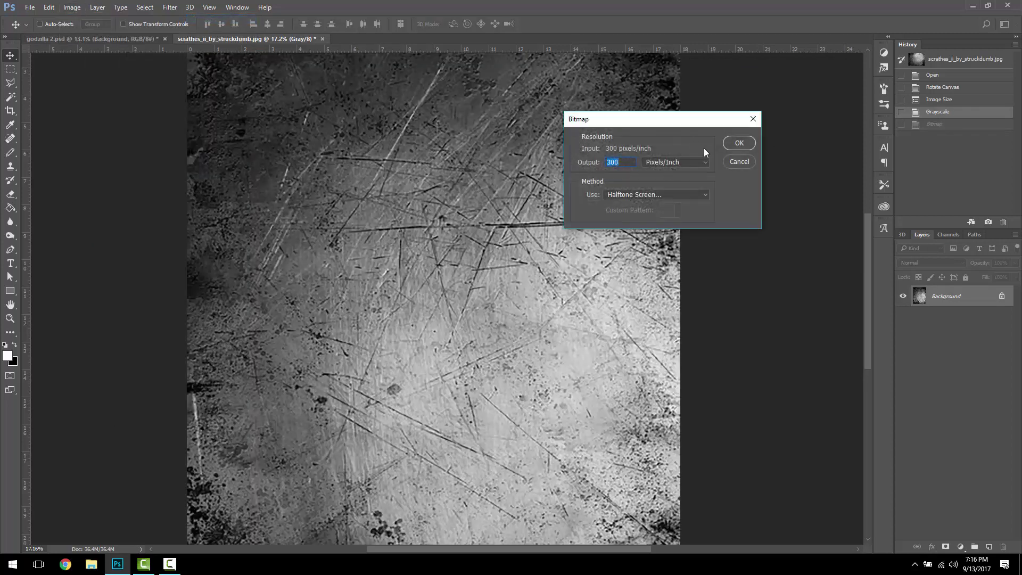
{"action": "left_click", "coordinate": [739, 143]}
{"action": "type", "text": "3"}
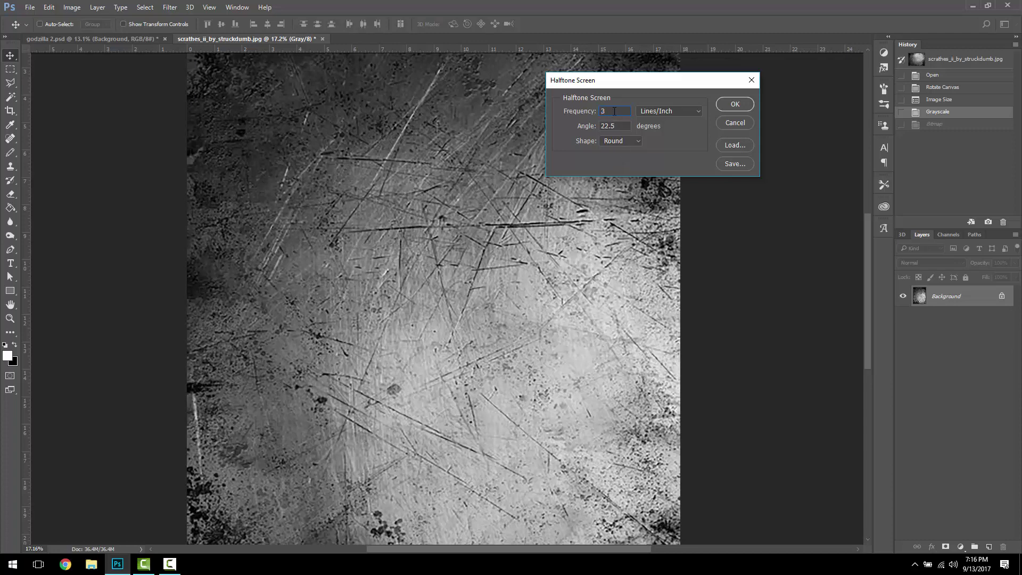
{"action": "double_click", "coordinate": [614, 111]}
{"action": "left_click", "coordinate": [740, 104]}
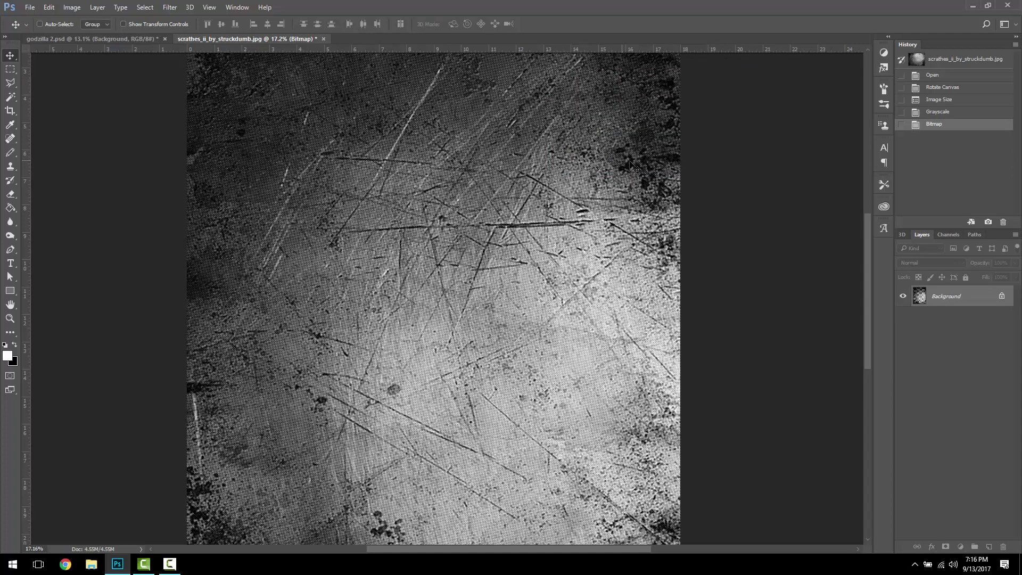
Examine the texture's halftone dots up close and compare them with the look of the whole image.
{"action": "scroll", "coordinate": [591, 205], "scroll_direction": "up", "scroll_amount": 4}
{"action": "scroll", "coordinate": [591, 205], "scroll_direction": "up", "scroll_amount": 3}
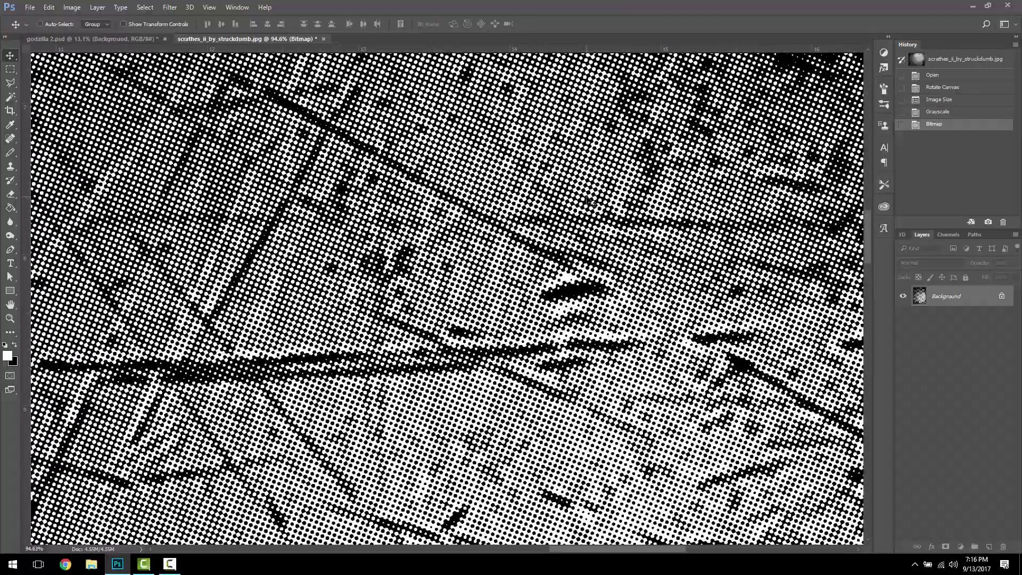
{"action": "scroll", "coordinate": [591, 203], "scroll_direction": "up", "scroll_amount": 3}
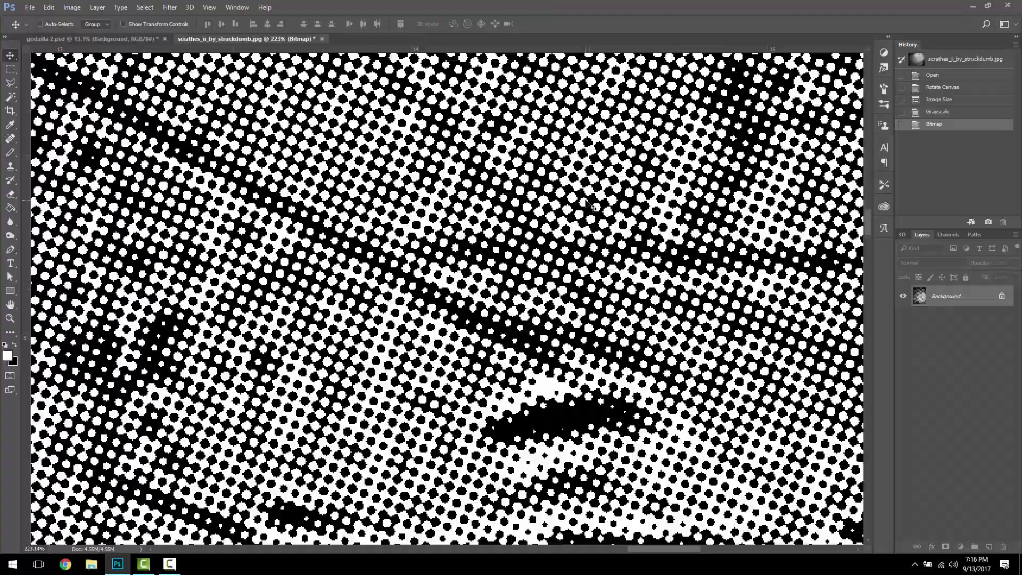
{"action": "scroll", "coordinate": [590, 204], "scroll_direction": "down", "scroll_amount": 8}
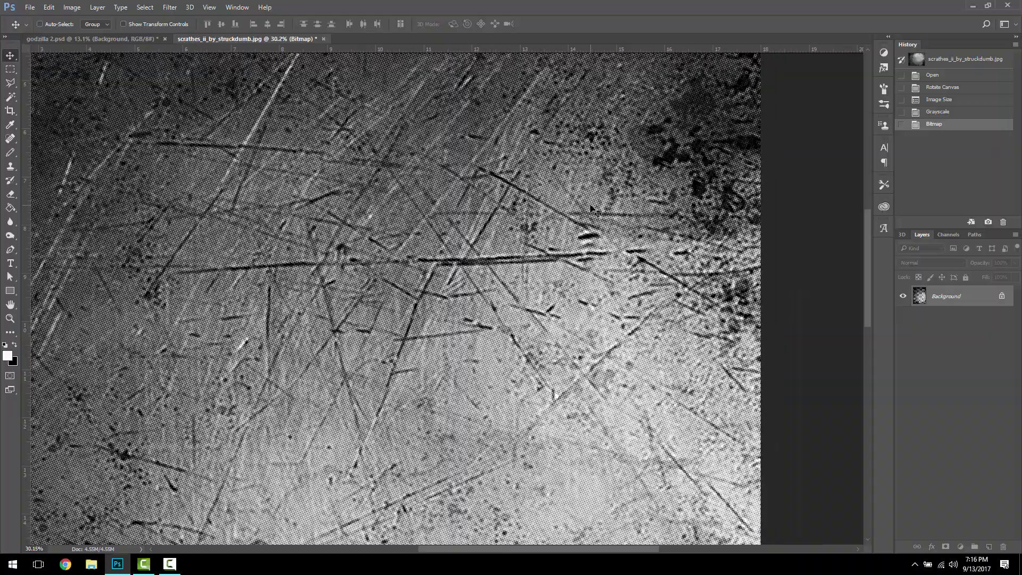
{"action": "scroll", "coordinate": [592, 216], "scroll_direction": "down", "scroll_amount": 3}
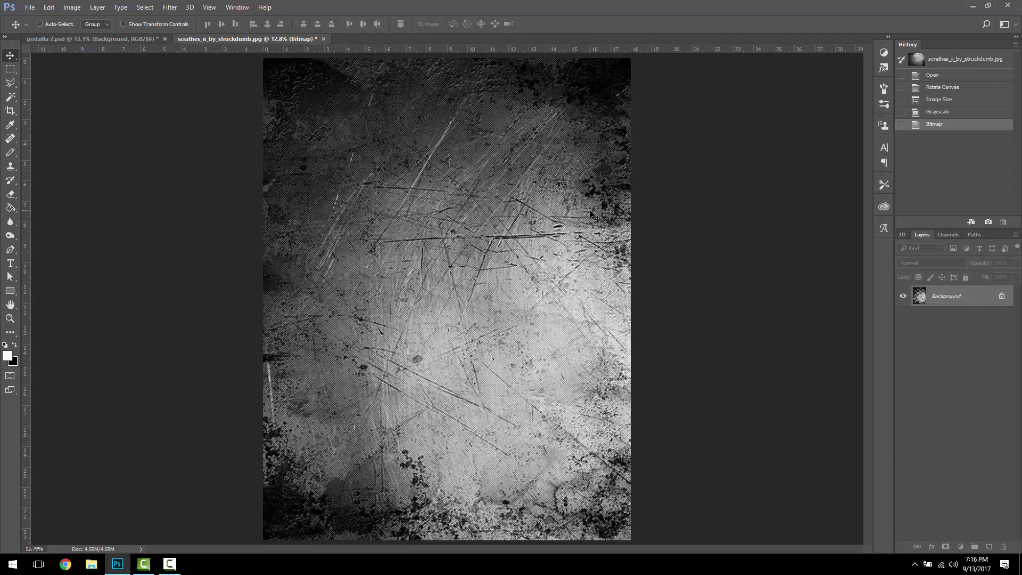
{"action": "scroll", "coordinate": [606, 216], "scroll_direction": "down", "scroll_amount": 1}
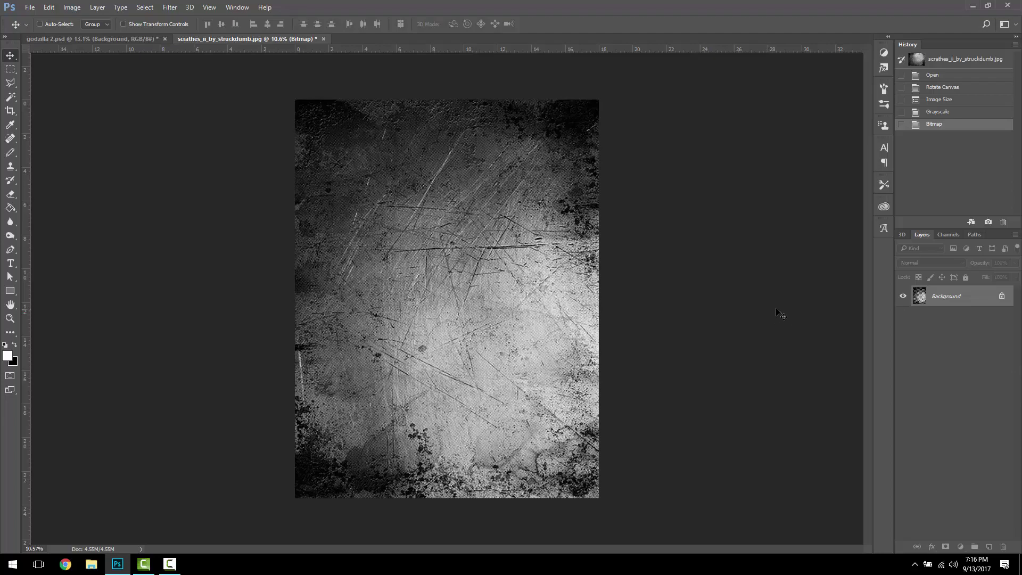
{"action": "scroll", "coordinate": [521, 227], "scroll_direction": "up", "scroll_amount": 5}
{"action": "scroll", "coordinate": [520, 227], "scroll_direction": "down", "scroll_amount": 3}
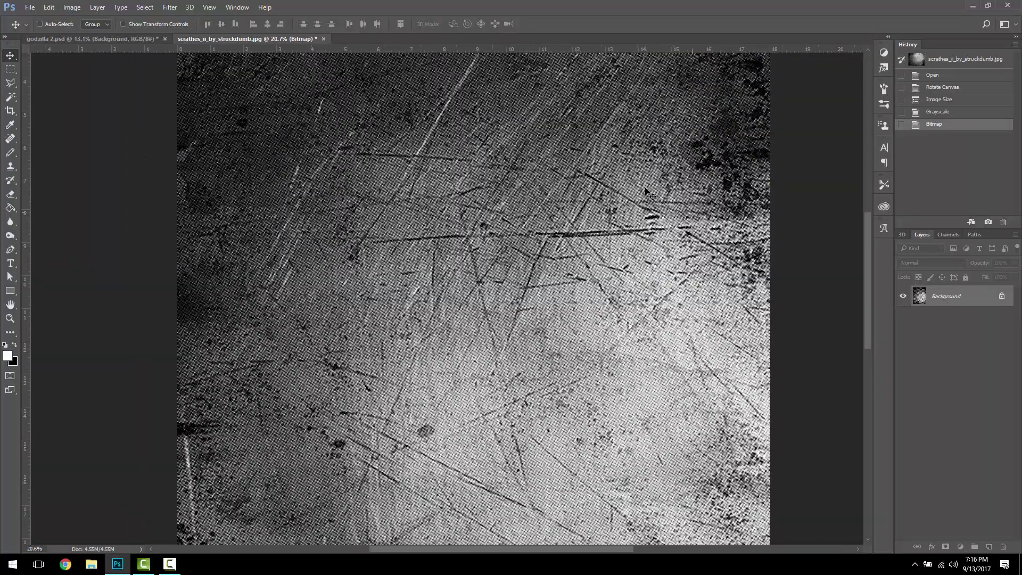
Undock the scratch texture into a floating window and bring godzilla 2.psd into view behind it.
{"action": "left_click_drag", "start_coordinate": [202, 39], "coordinate": [426, 120]}
{"action": "left_click_drag", "start_coordinate": [841, 117], "coordinate": [525, 261]}
{"action": "left_click", "coordinate": [547, 151]}
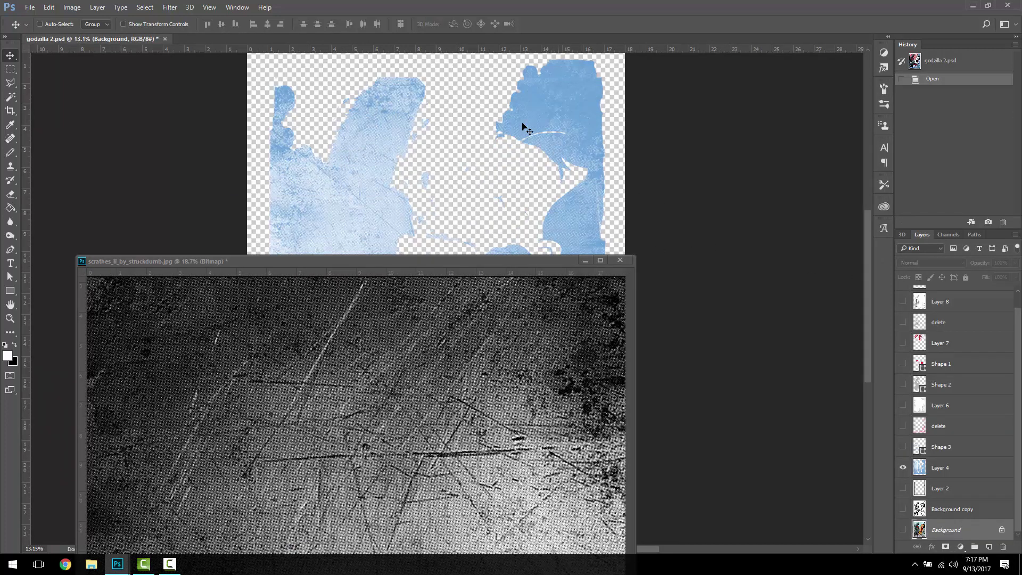
Hide Layer 4 in godzilla 2.psd, show Layer 2 and Background copy, and move the texture window off the line art.
{"action": "left_click", "coordinate": [902, 467]}
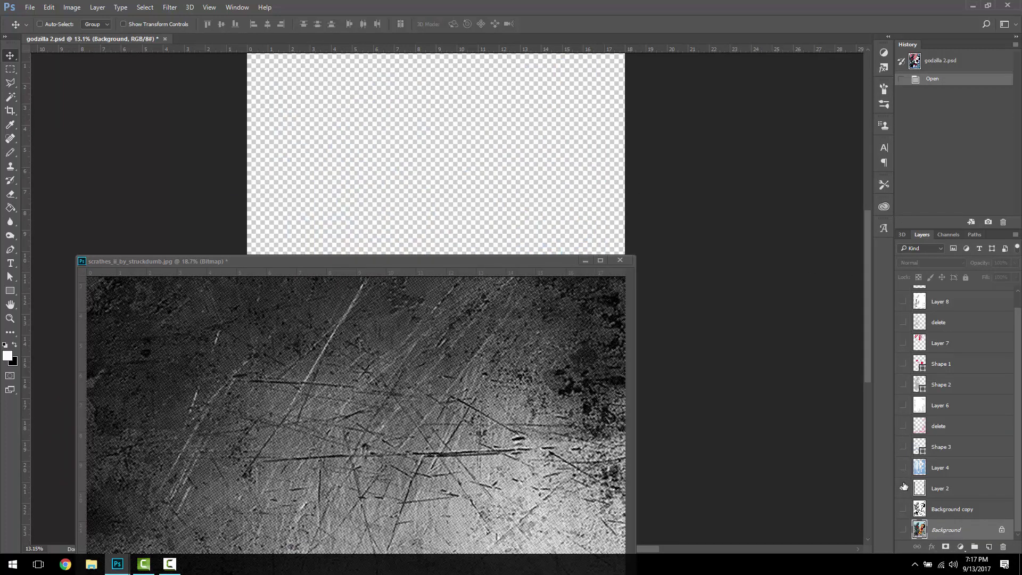
{"action": "left_click", "coordinate": [902, 488]}
{"action": "left_click", "coordinate": [903, 508]}
{"action": "left_click_drag", "start_coordinate": [500, 263], "coordinate": [1021, 85]}
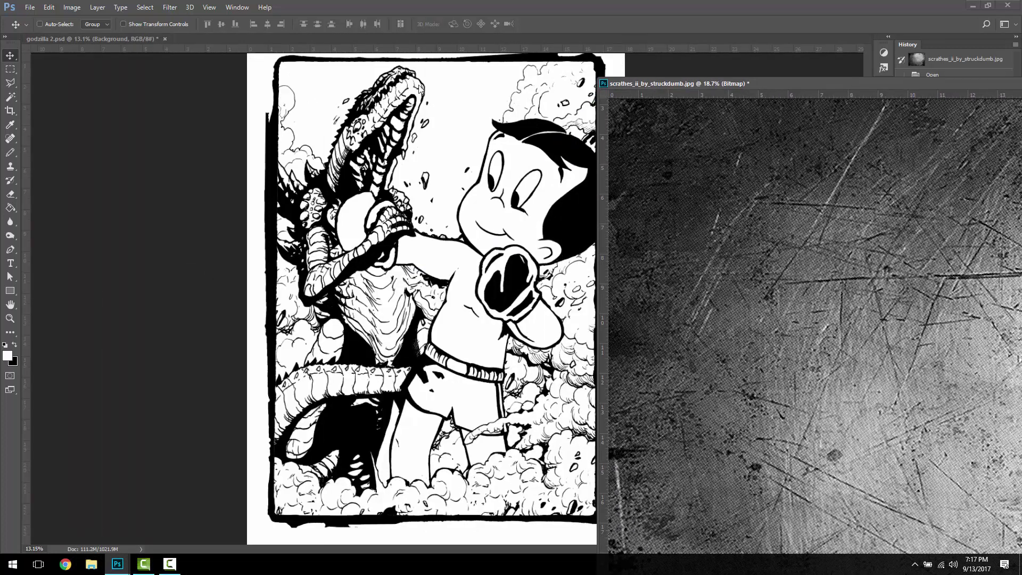
Select the Godzilla side of the poster's line art, including the clouds around it, with the Quick Selection tool.
{"action": "left_click", "coordinate": [15, 101]}
{"action": "left_click", "coordinate": [61, 97]}
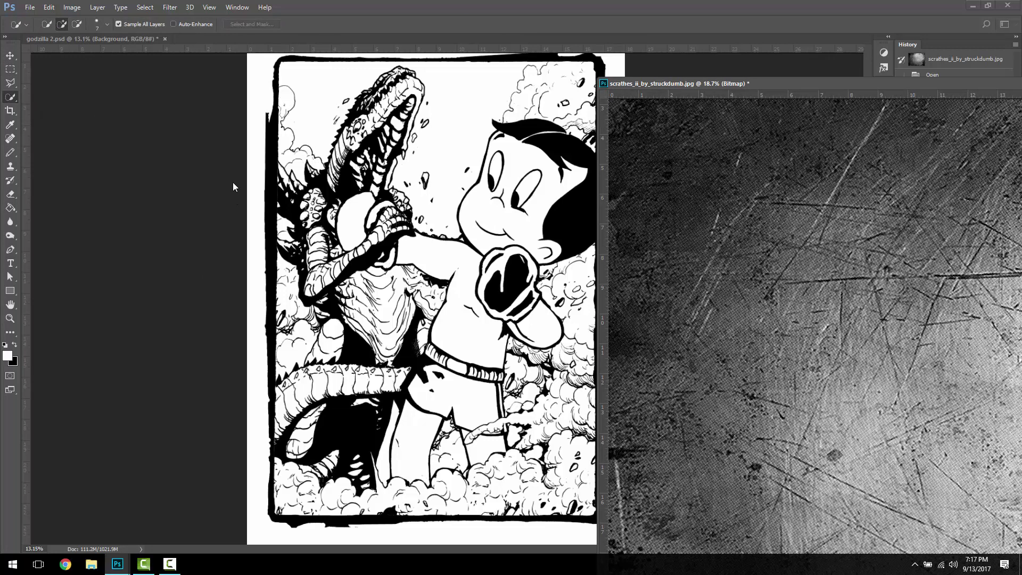
{"action": "left_click", "coordinate": [13, 101]}
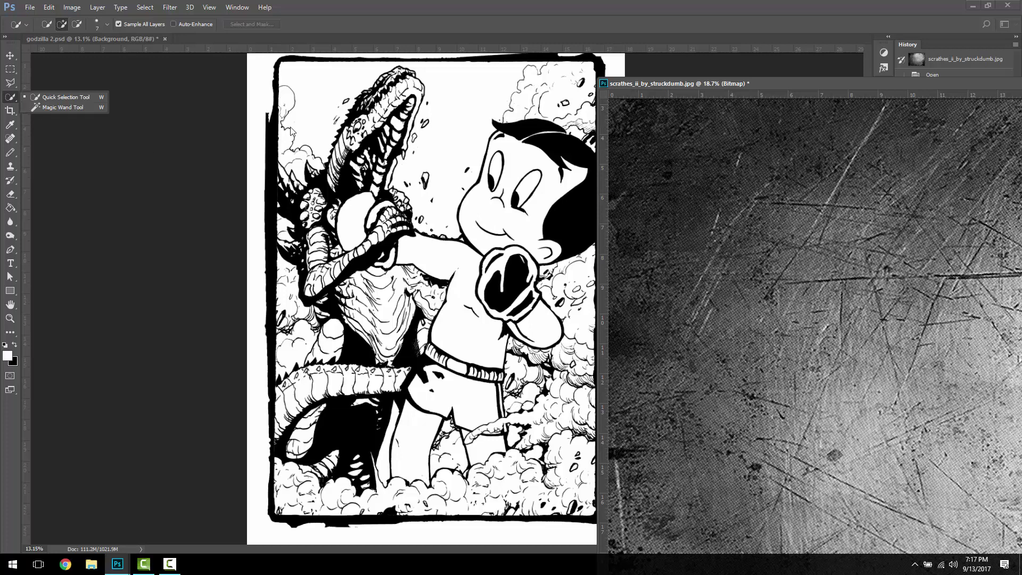
{"action": "left_click", "coordinate": [286, 102]}
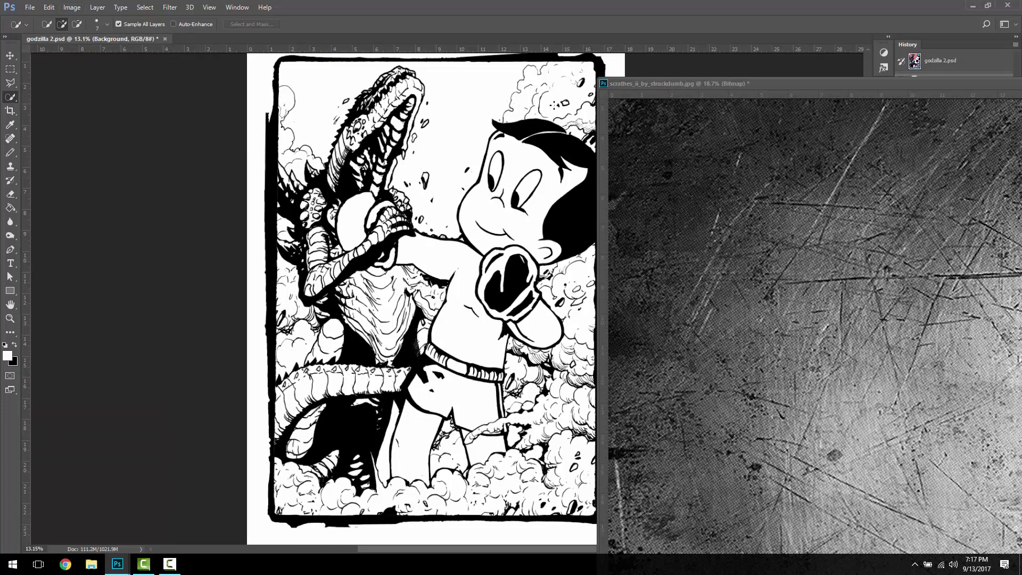
{"action": "left_click", "coordinate": [288, 124]}
{"action": "mouse_move", "coordinate": [282, 240]}
{"action": "left_mouse_down"}
{"action": "mouse_move", "coordinate": [281, 320]}
{"action": "mouse_move", "coordinate": [314, 314]}
{"action": "mouse_move", "coordinate": [298, 372]}
{"action": "left_mouse_up"}
{"action": "left_click_drag", "start_coordinate": [392, 344], "coordinate": [399, 261]}
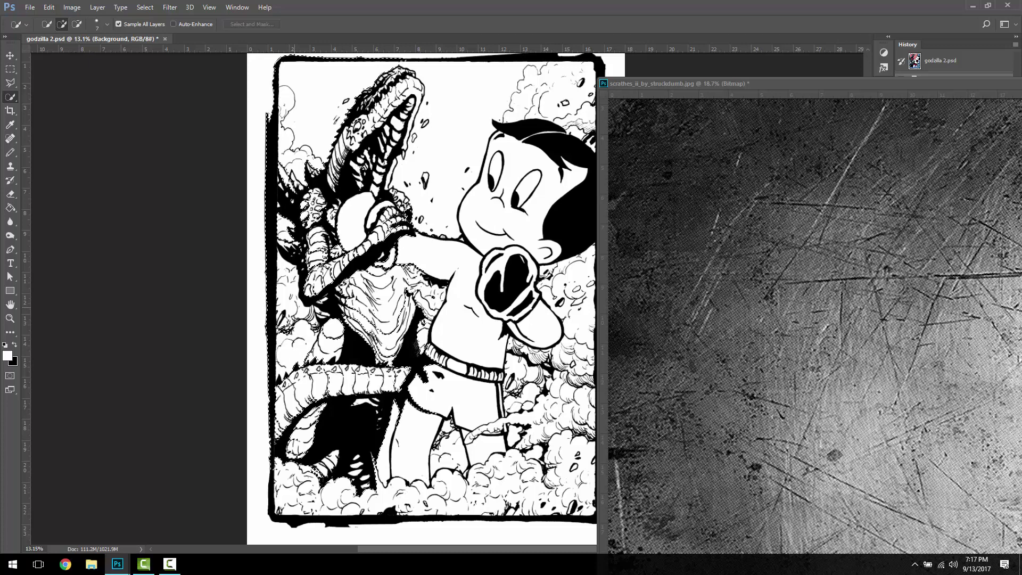
{"action": "mouse_move", "coordinate": [362, 415]}
{"action": "left_mouse_down"}
{"action": "mouse_move", "coordinate": [355, 452]}
{"action": "mouse_move", "coordinate": [330, 472]}
{"action": "left_mouse_up"}
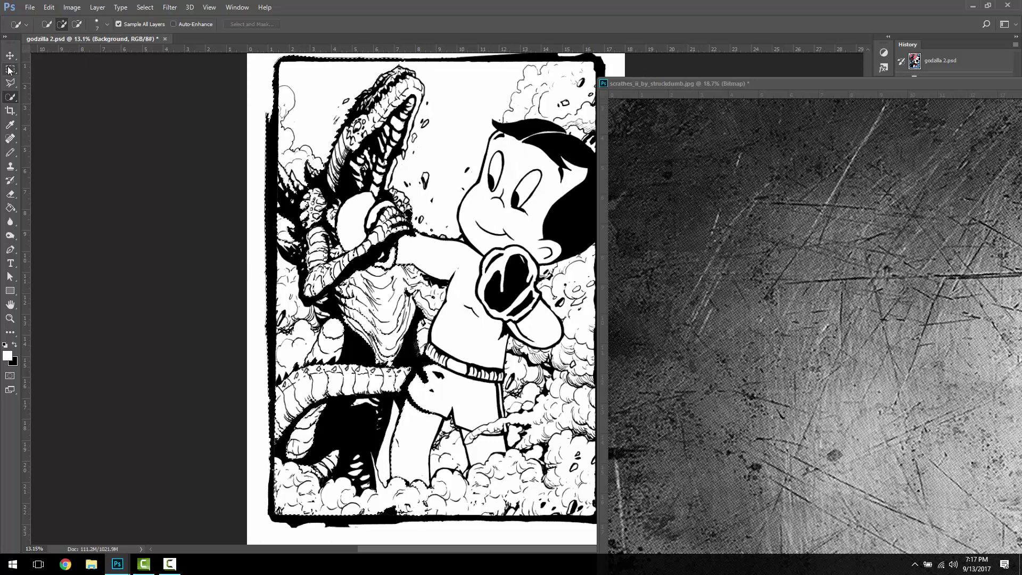
Transfer the selection outline from godzilla 2.psd into the scratch texture document using the Rectangular Marquee tool.
{"action": "key", "text": "m"}
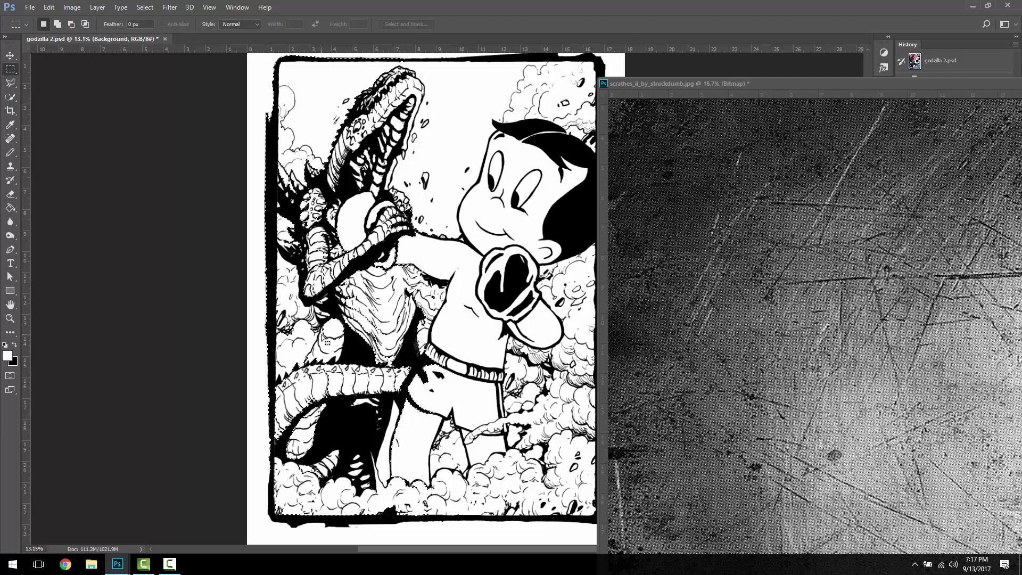
{"action": "left_click_drag", "start_coordinate": [413, 347], "coordinate": [741, 365]}
{"action": "left_click_drag", "start_coordinate": [749, 86], "coordinate": [509, 46]}
Position the selection outline over the right half of the scratch texture, within the image's upper and lower edges.
{"action": "left_click_drag", "start_coordinate": [453, 233], "coordinate": [530, 398]}
{"action": "scroll", "coordinate": [530, 398], "scroll_direction": "down", "scroll_amount": 3}
{"action": "left_click_drag", "start_coordinate": [575, 454], "coordinate": [560, 427]}
{"action": "key", "text": "ctrl+z"}
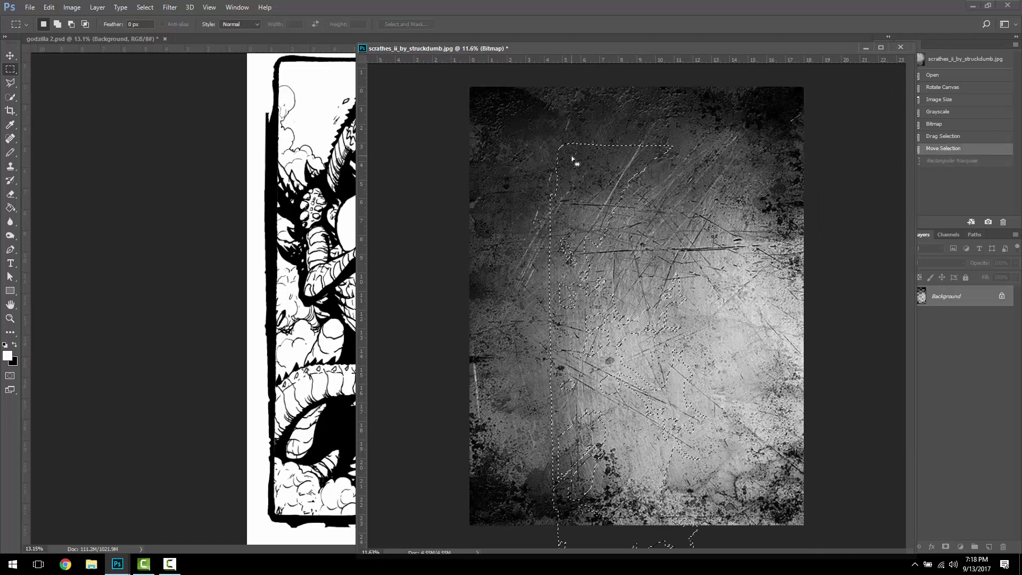
{"action": "left_click_drag", "start_coordinate": [575, 161], "coordinate": [534, 120]}
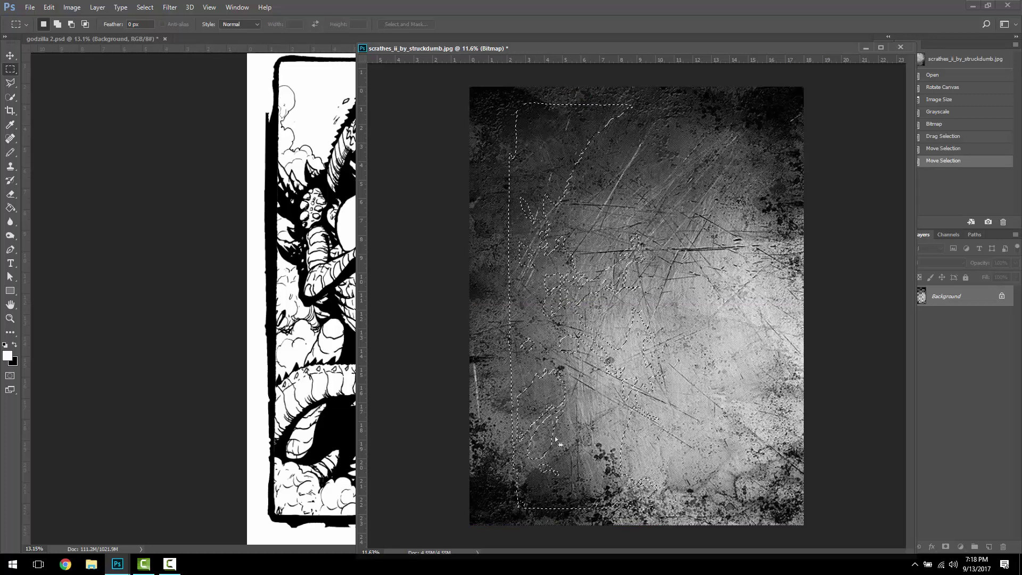
{"action": "left_click_drag", "start_coordinate": [538, 487], "coordinate": [649, 503]}
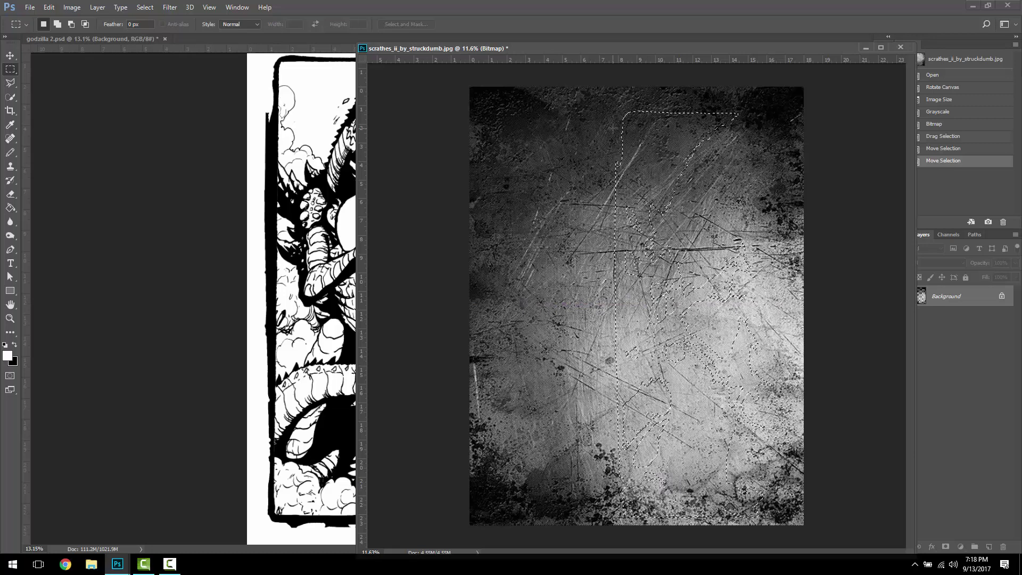
Convert the halftone texture back to Grayscale with a size ratio of 1, and cut the selected area onto a new layer.
{"action": "right_click", "coordinate": [643, 139]}
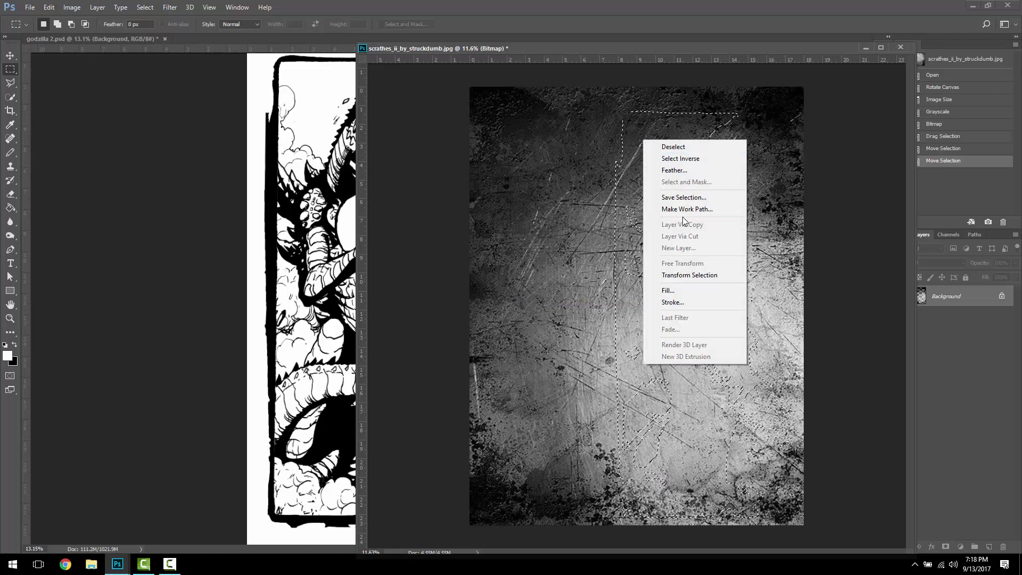
{"action": "left_click", "coordinate": [72, 8]}
{"action": "left_click", "coordinate": [72, 8]}
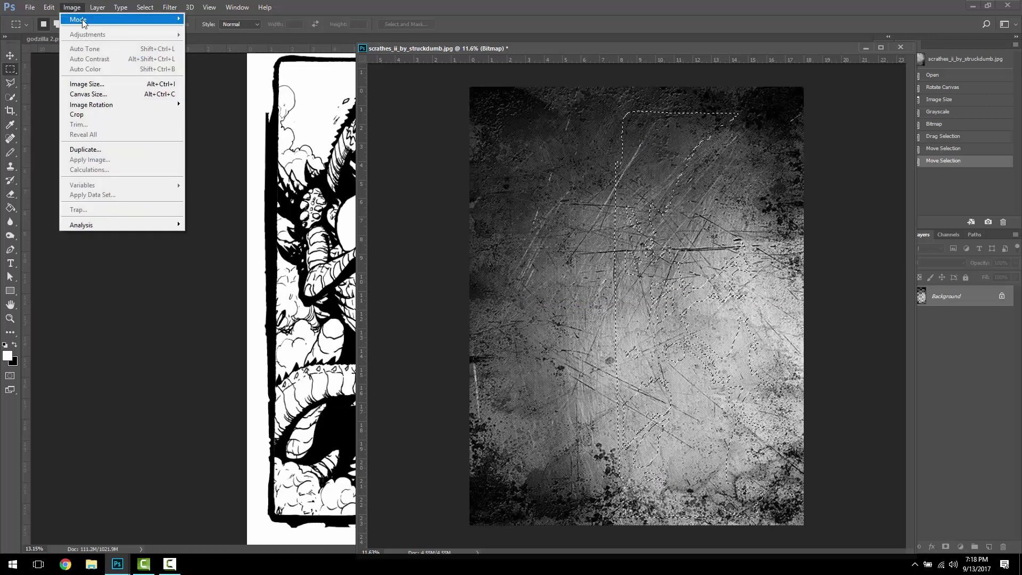
{"action": "mouse_move", "coordinate": [160, 20]}
{"action": "left_click", "coordinate": [208, 29]}
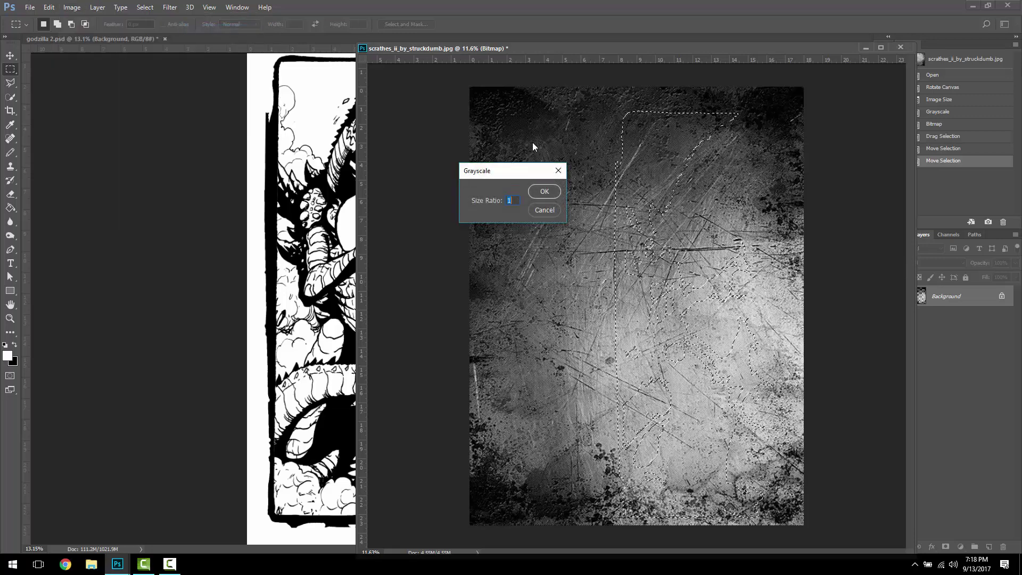
{"action": "left_click", "coordinate": [540, 192]}
{"action": "right_click", "coordinate": [666, 156]}
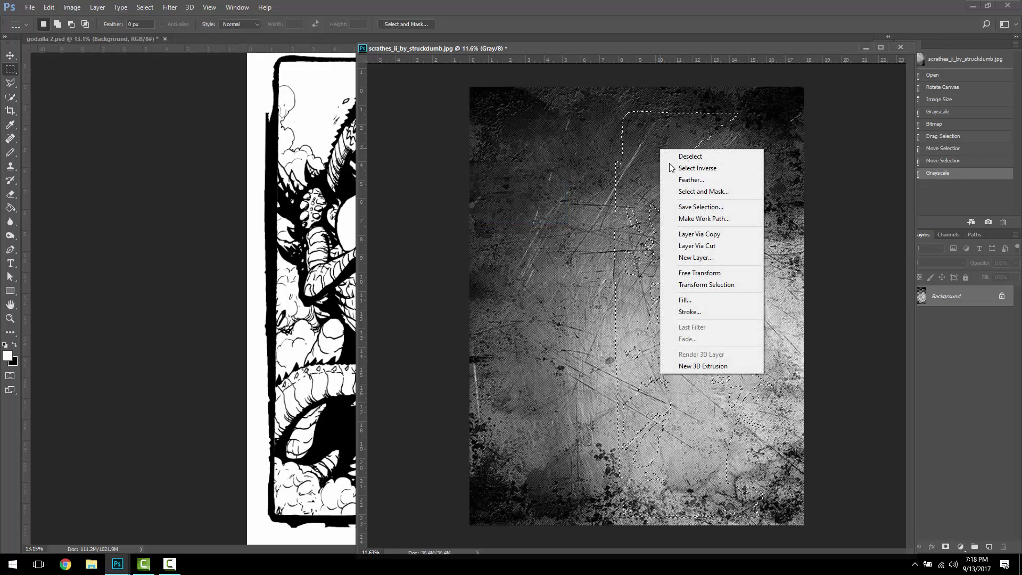
{"action": "left_click", "coordinate": [708, 245]}
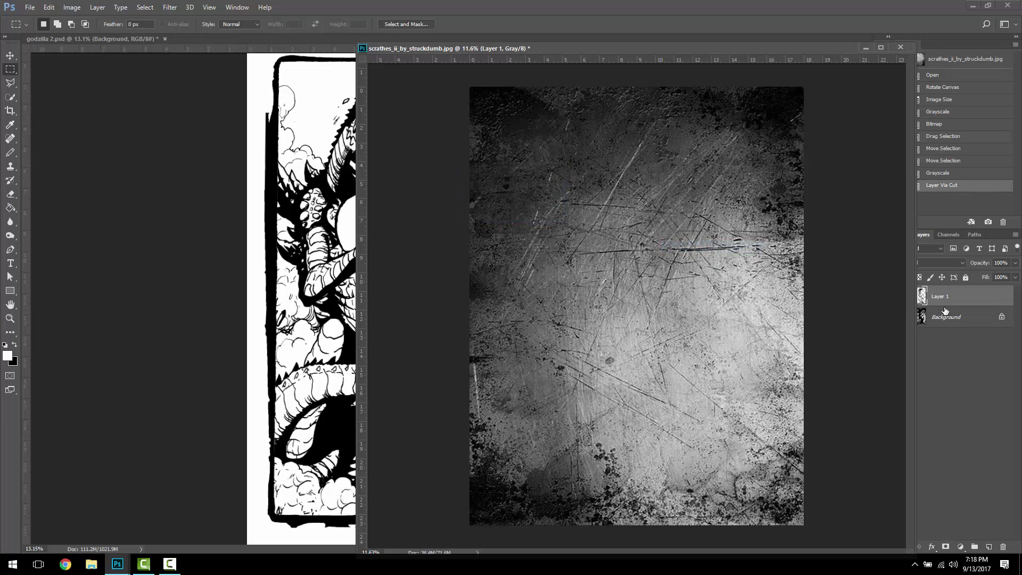
Hide the scratch texture's Background layer and copy the cut-out texture layer into godzilla 2.psd with the Move tool.
{"action": "left_click_drag", "start_coordinate": [794, 50], "coordinate": [696, 68]}
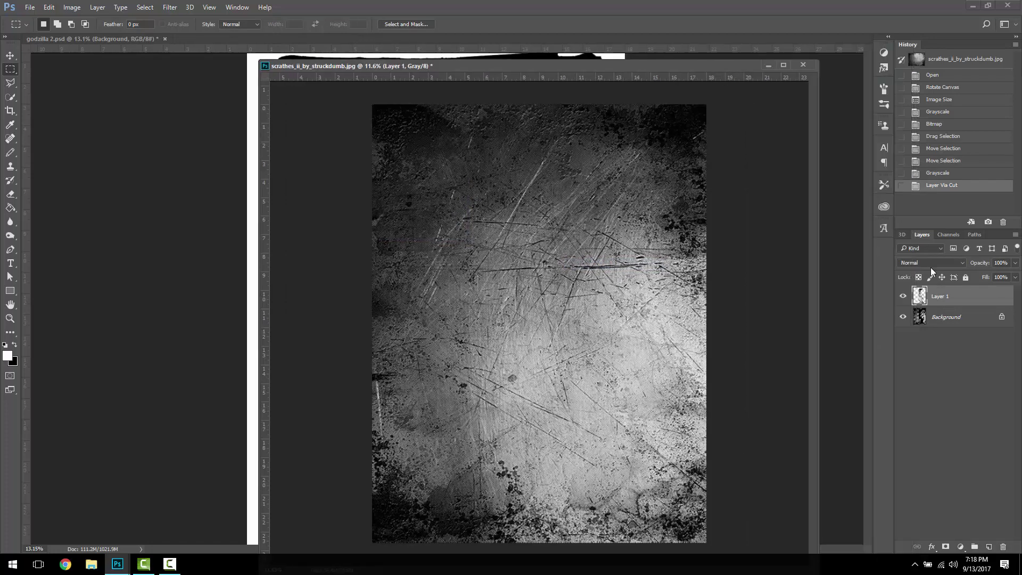
{"action": "left_click", "coordinate": [902, 317]}
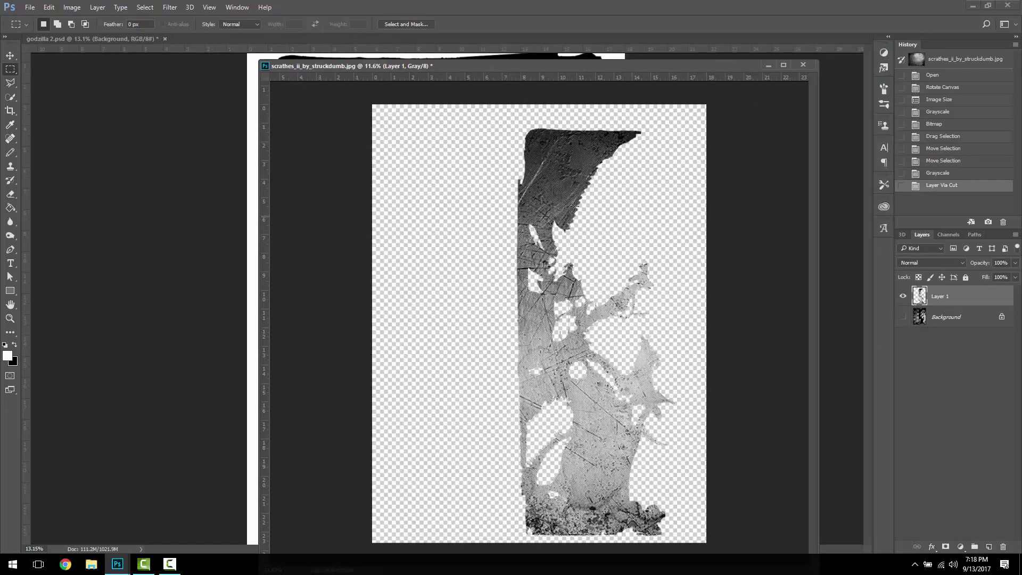
{"action": "left_click_drag", "start_coordinate": [480, 68], "coordinate": [719, 80]}
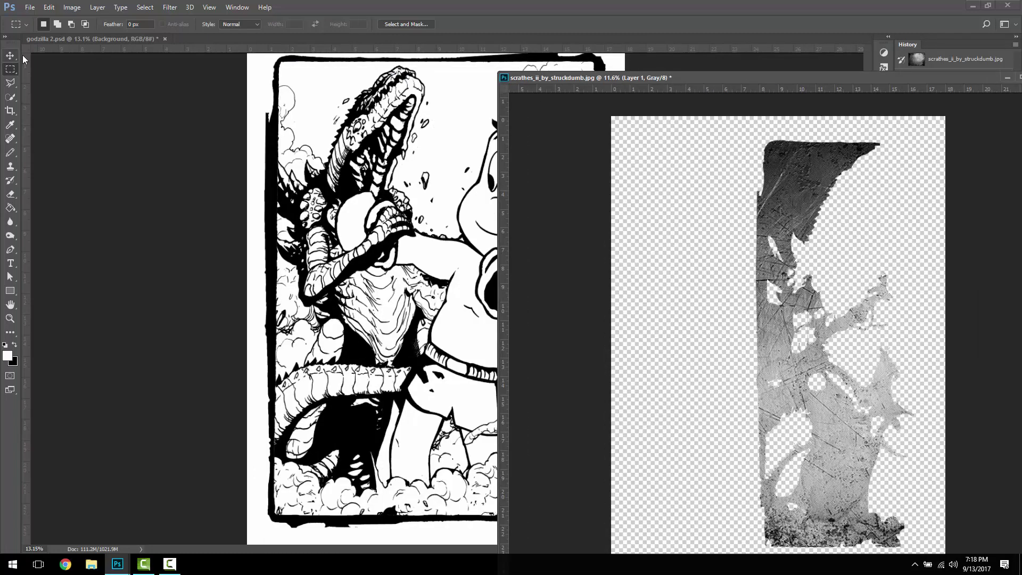
{"action": "key", "text": "v"}
{"action": "left_click_drag", "start_coordinate": [779, 210], "coordinate": [482, 410]}
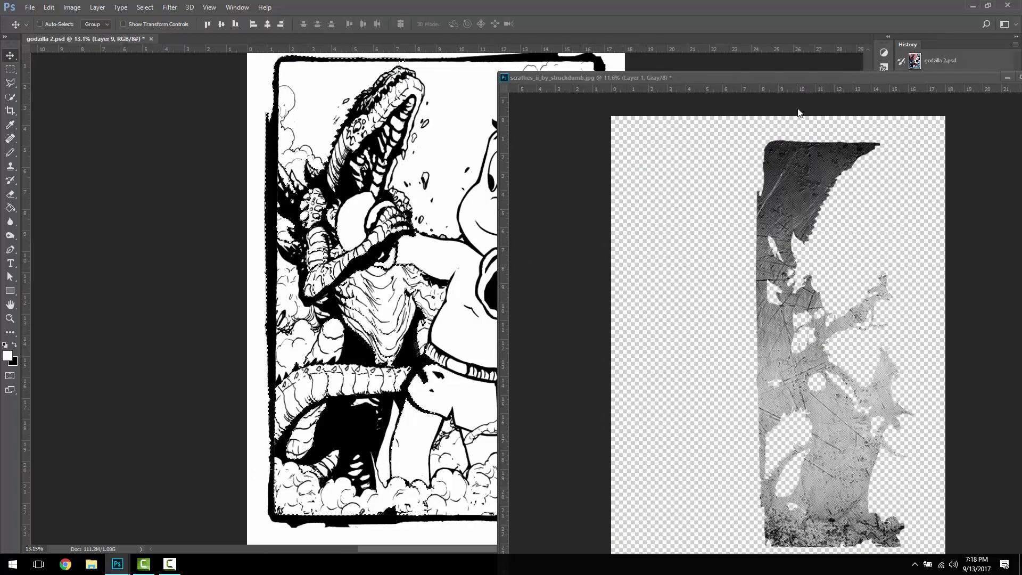
Place the texture layer above Background copy in godzilla 2.psd and close the scratch texture document.
{"action": "left_click_drag", "start_coordinate": [701, 84], "coordinate": [170, 180]}
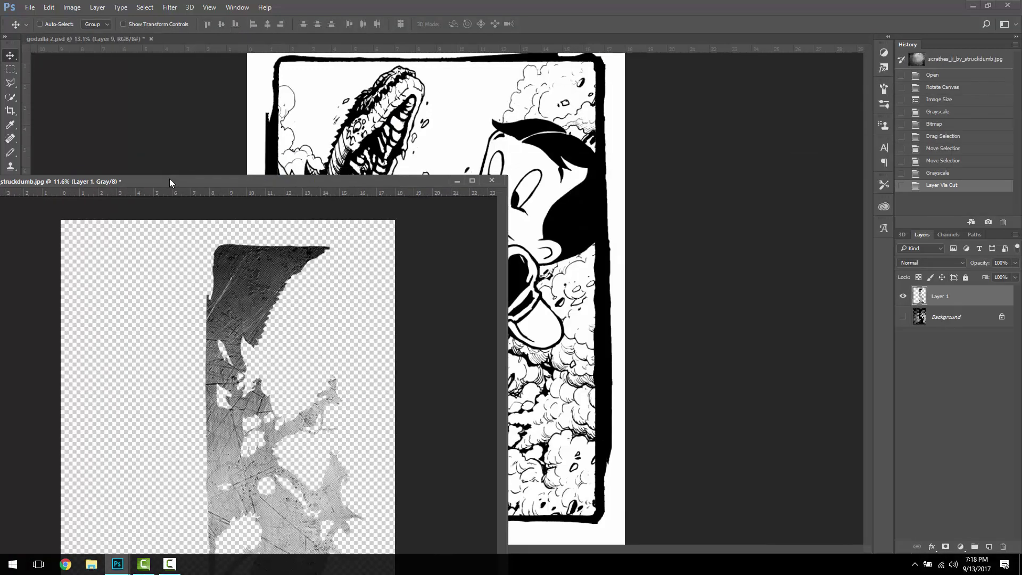
{"action": "left_click", "coordinate": [642, 160]}
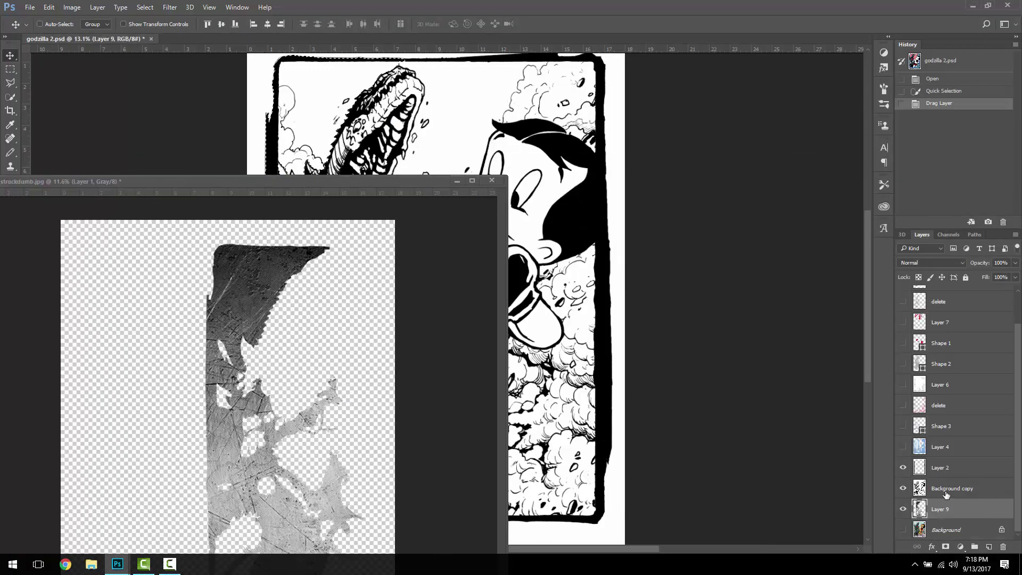
{"action": "left_click_drag", "start_coordinate": [944, 493], "coordinate": [943, 479]}
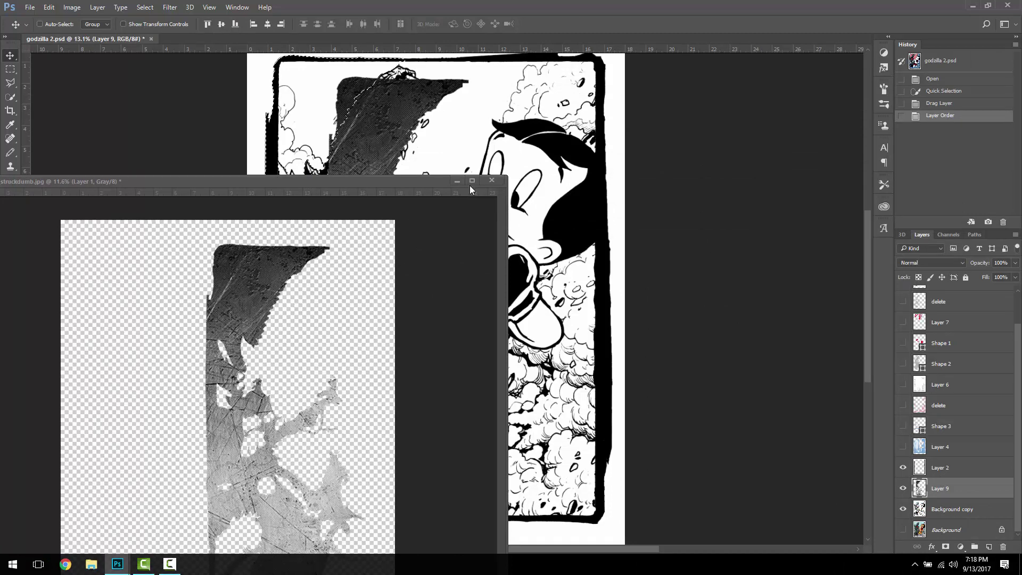
{"action": "left_click", "coordinate": [491, 180]}
{"action": "left_click", "coordinate": [535, 203]}
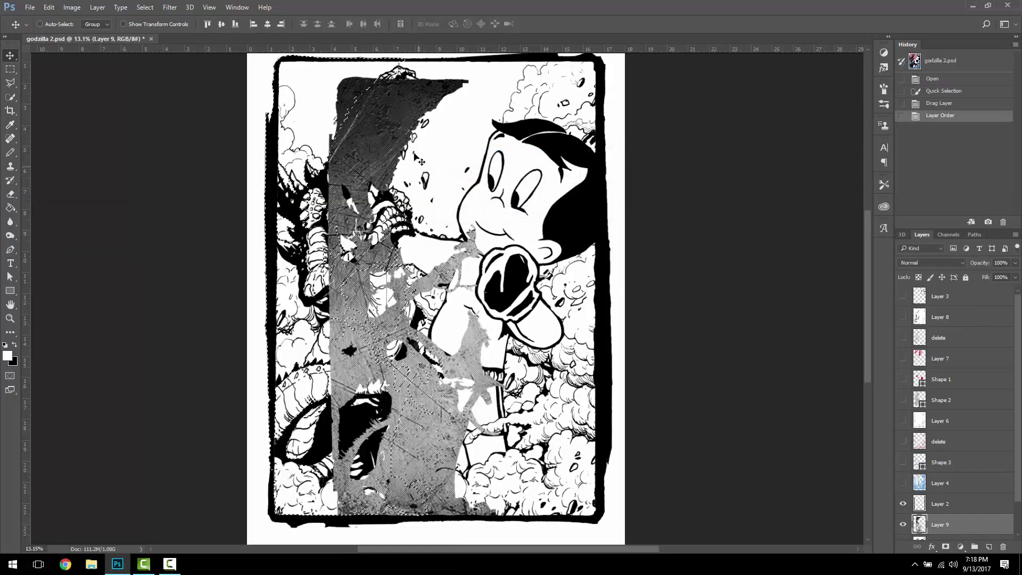
Deselect, align the texture layer with the Godzilla side inside the poster's frame, and set its blending mode to Multiply.
{"action": "left_click", "coordinate": [140, 7]}
{"action": "left_click", "coordinate": [149, 27]}
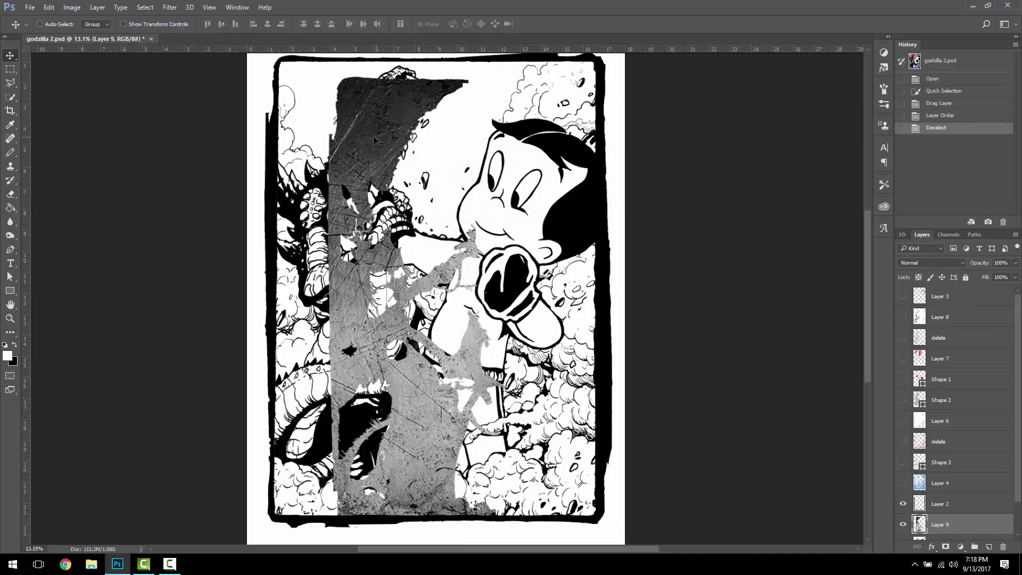
{"action": "left_click_drag", "start_coordinate": [371, 135], "coordinate": [314, 116]}
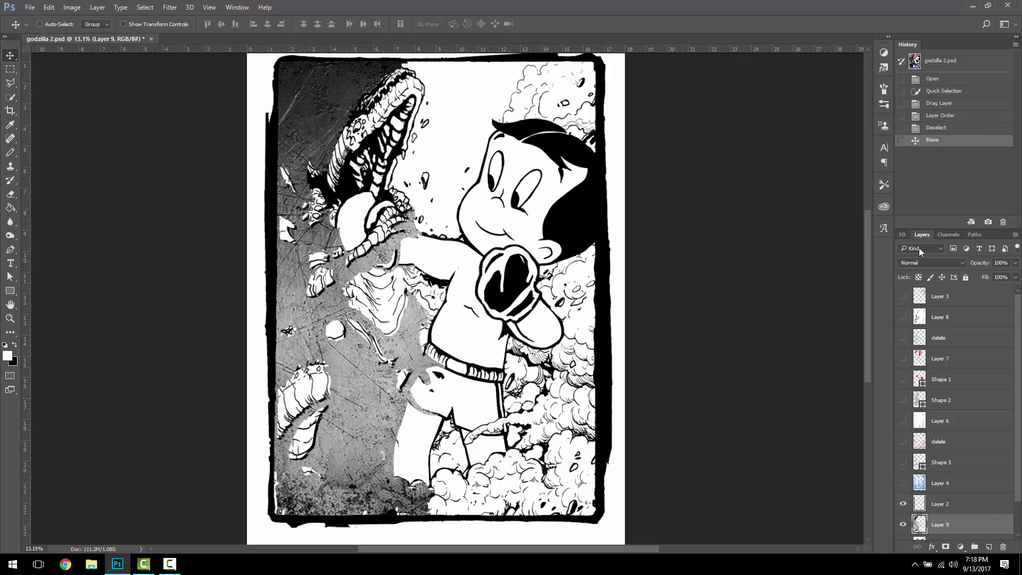
{"action": "left_click", "coordinate": [962, 263]}
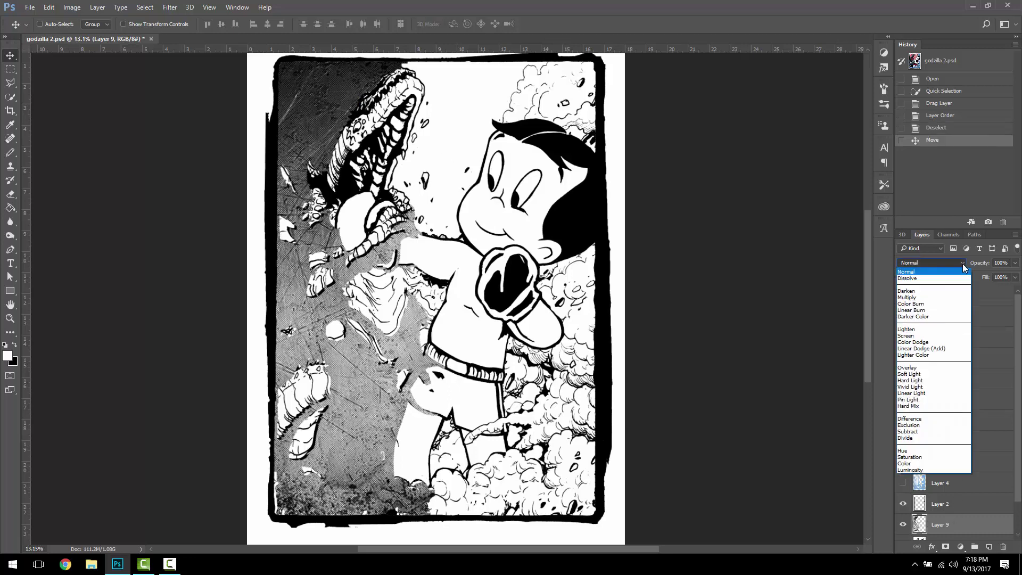
{"action": "left_click", "coordinate": [932, 298]}
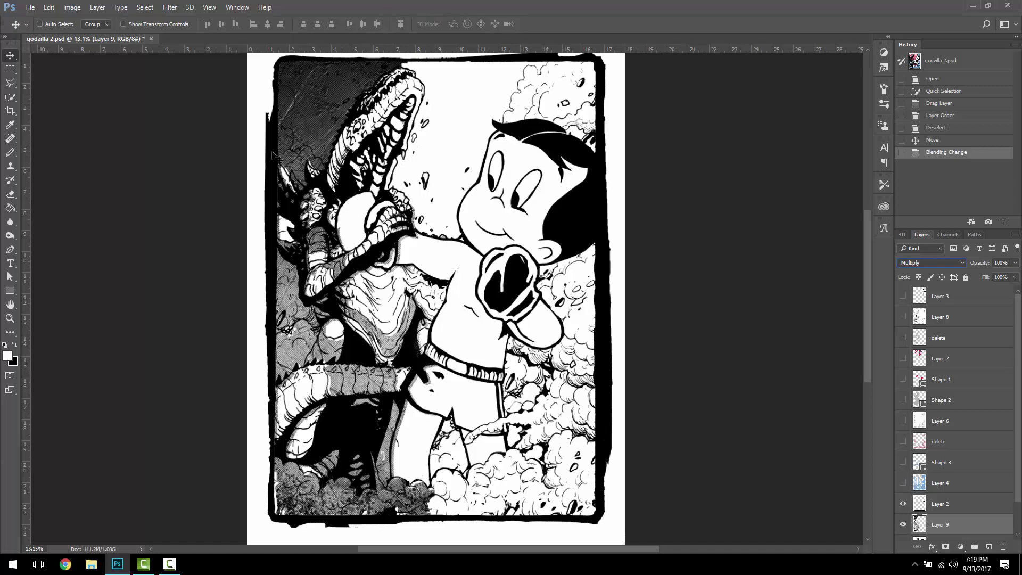
Fill the halftone's white dots with red ff0202 using the Paint Bucket tool with Contiguous turned off.
{"action": "scroll", "coordinate": [316, 128], "scroll_direction": "up", "scroll_amount": 10}
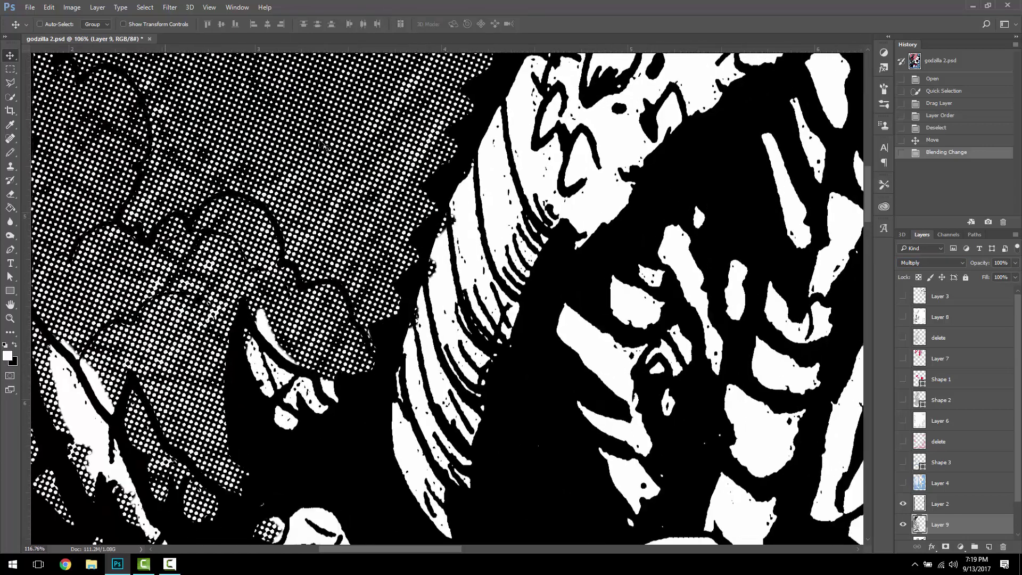
{"action": "key", "text": "i"}
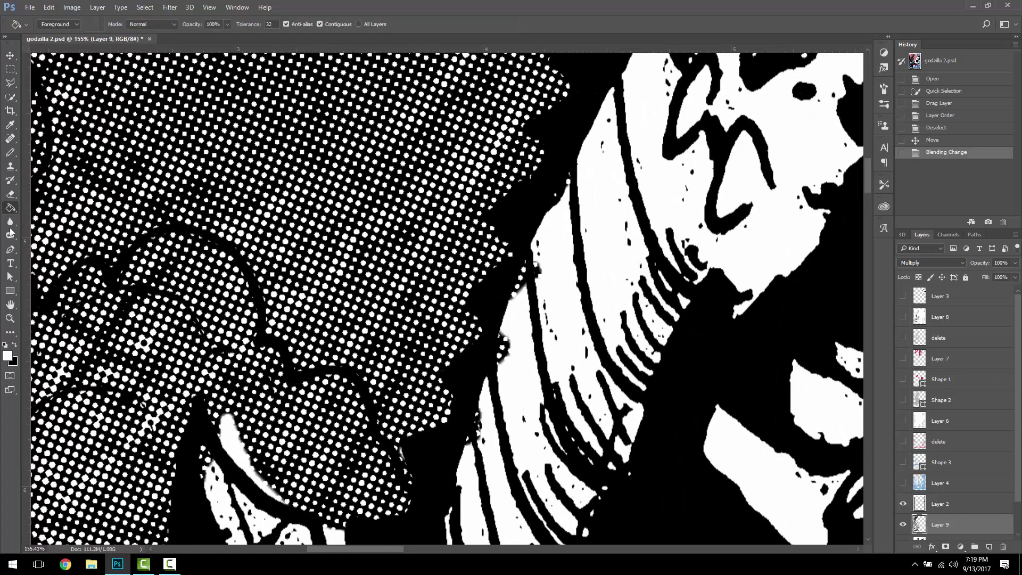
{"action": "left_click", "coordinate": [8, 355]}
{"action": "type", "text": "ff0000"}
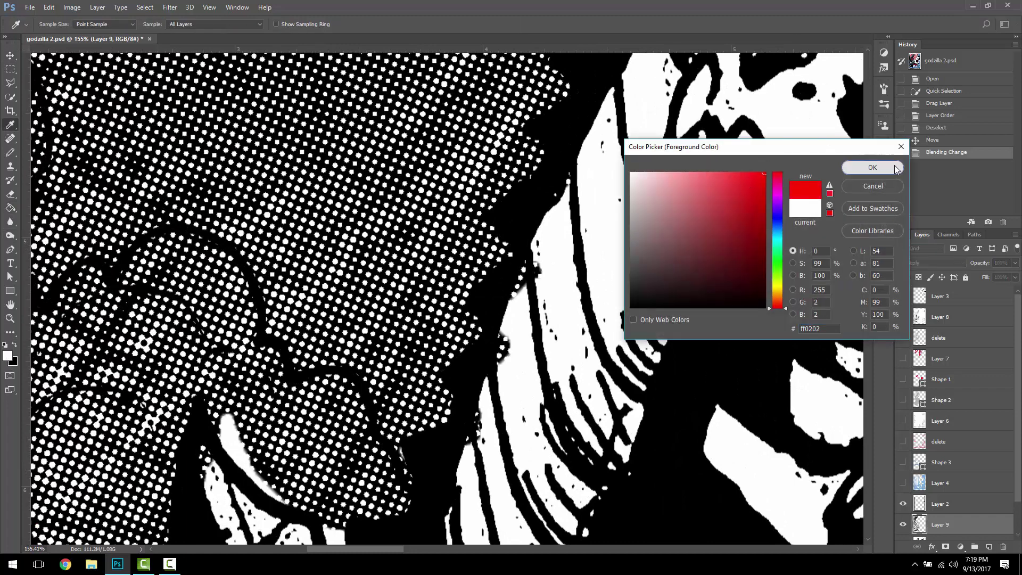
{"action": "left_click", "coordinate": [870, 167]}
{"action": "key", "text": "g"}
{"action": "scroll", "coordinate": [456, 178], "scroll_direction": "up", "scroll_amount": 2}
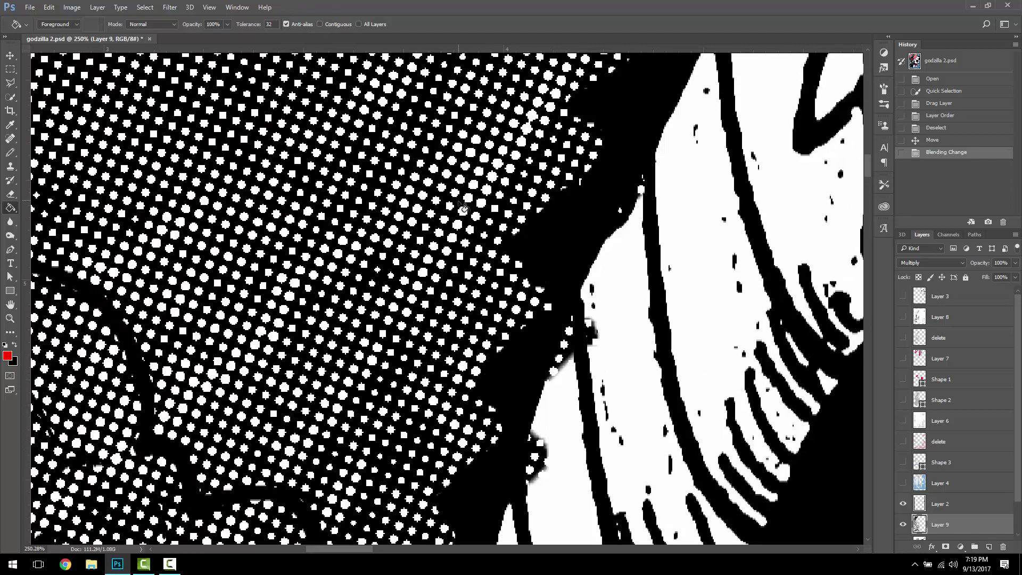
{"action": "left_click", "coordinate": [461, 209]}
{"action": "scroll", "coordinate": [462, 211], "scroll_direction": "down", "scroll_amount": 10}
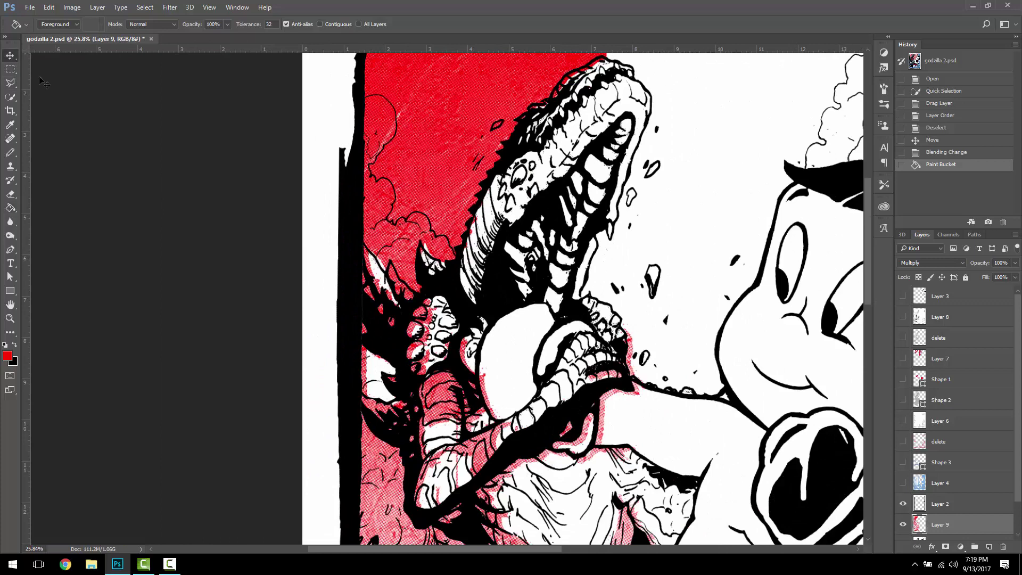
Nudge the red halftone layer slightly left to line it up with the Godzilla line art.
{"action": "key", "text": "v"}
{"action": "left_click_drag", "start_coordinate": [442, 167], "coordinate": [443, 164]}
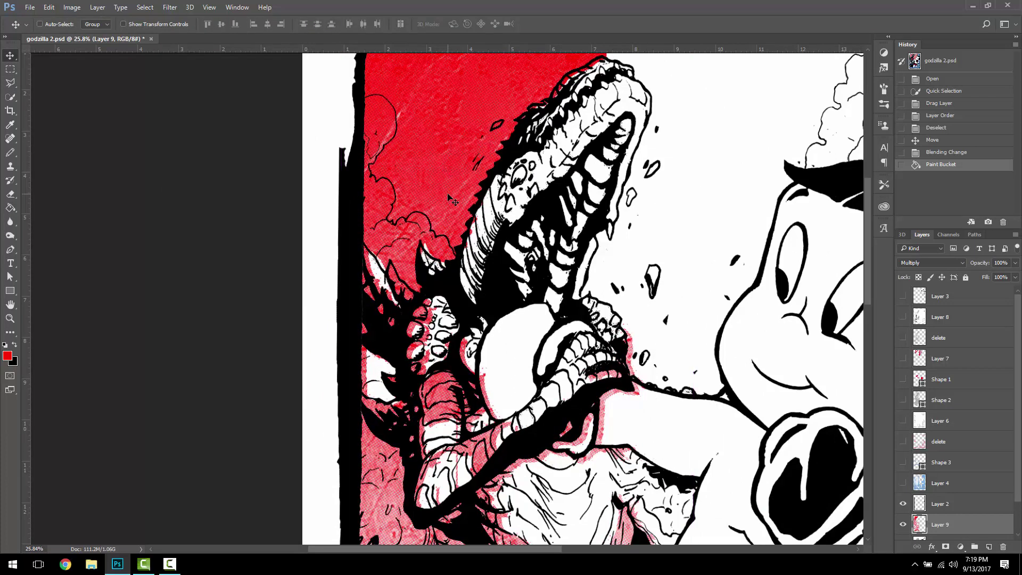
{"action": "key", "text": "Left"}
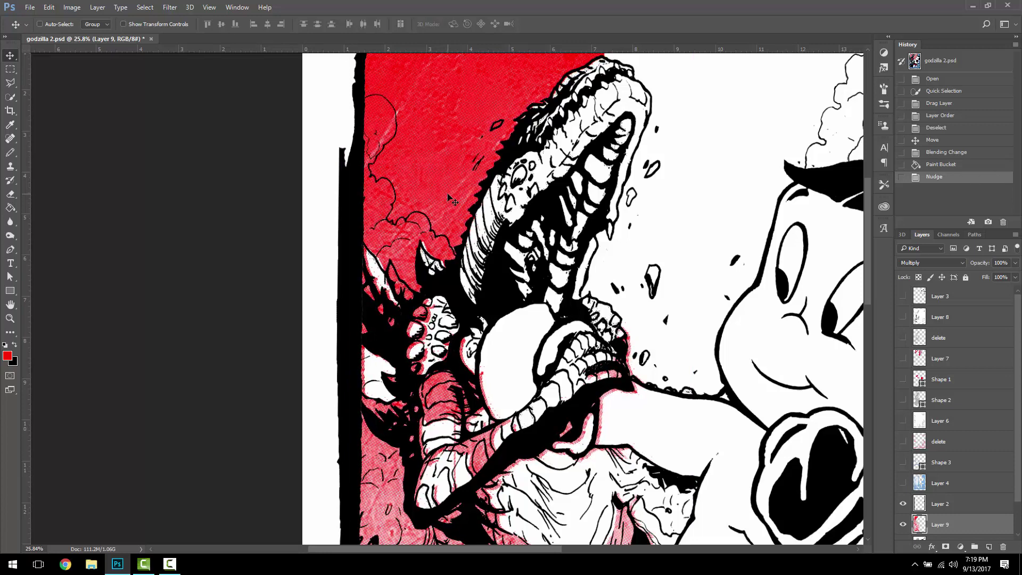
{"action": "key", "text": "ctrl+0"}
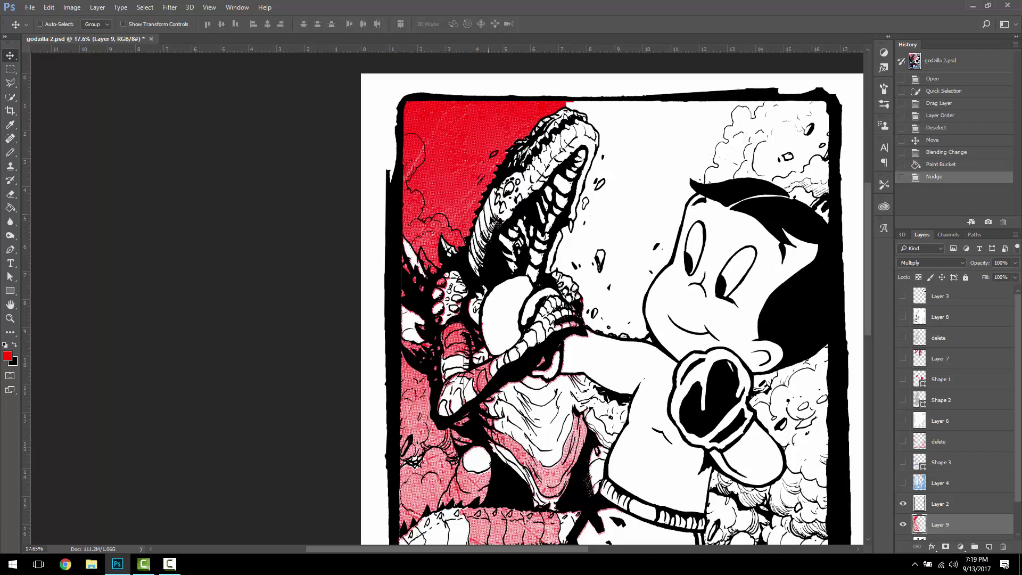
Show the blue Layer 4 and delete the red halftone Layer 9.
{"action": "left_click", "coordinate": [903, 524]}
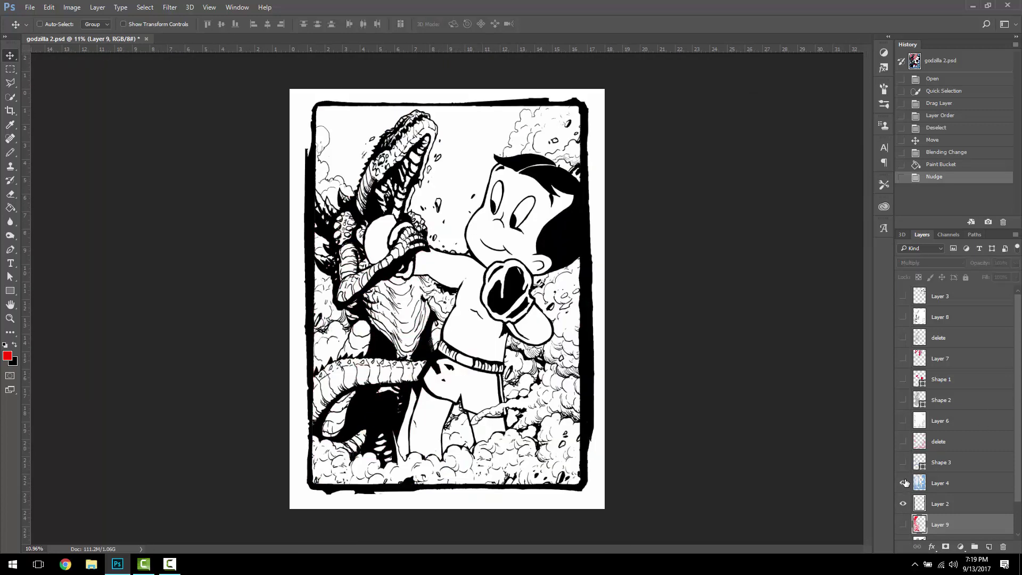
{"action": "left_click", "coordinate": [903, 483]}
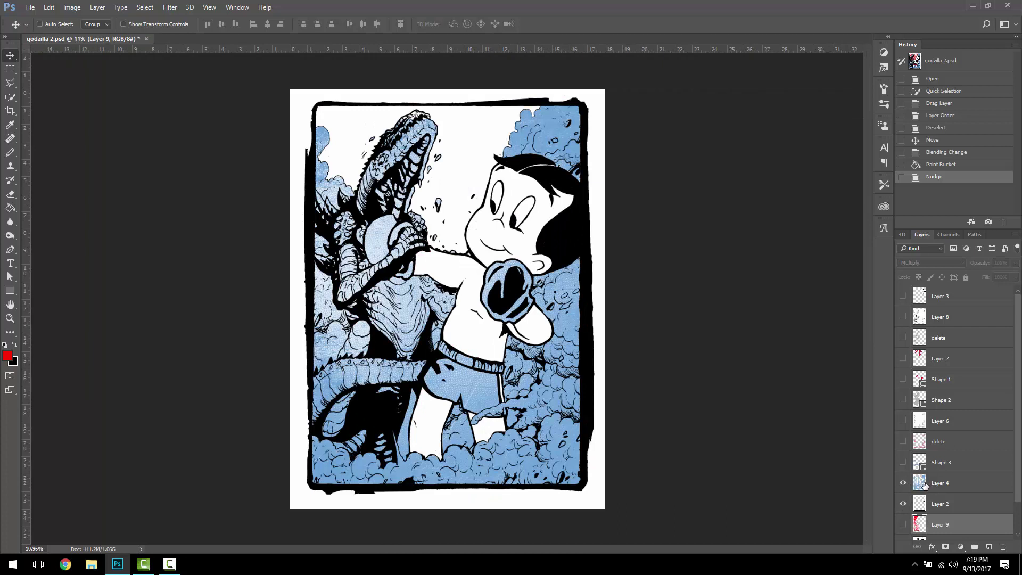
{"action": "key", "text": "Delete"}
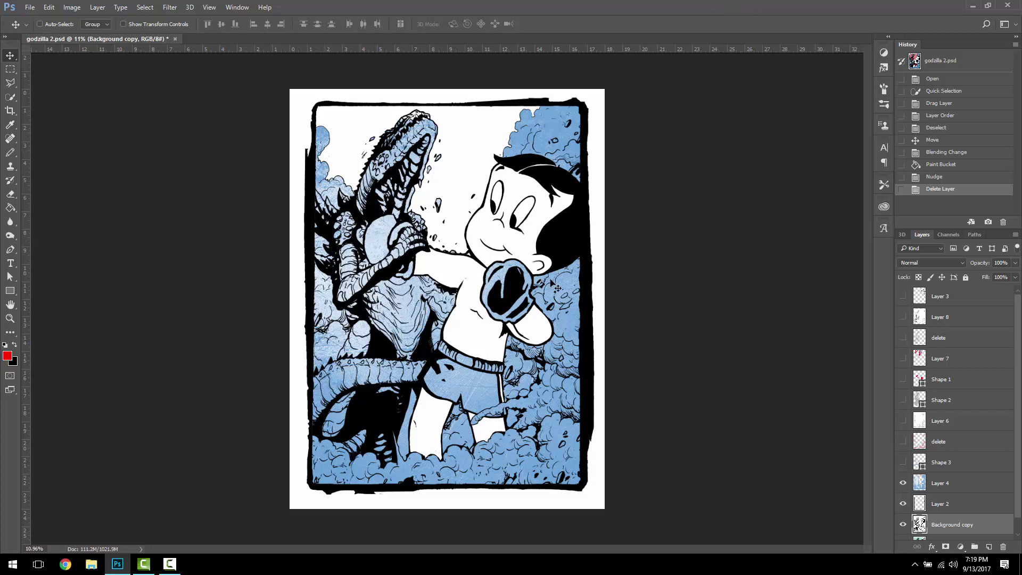
Compare the poster with Shape 3 and Layer 4 shown and hidden, and inspect Layer 4's blue halftone dots on Godzilla's tail up close.
{"action": "left_click", "coordinate": [902, 462]}
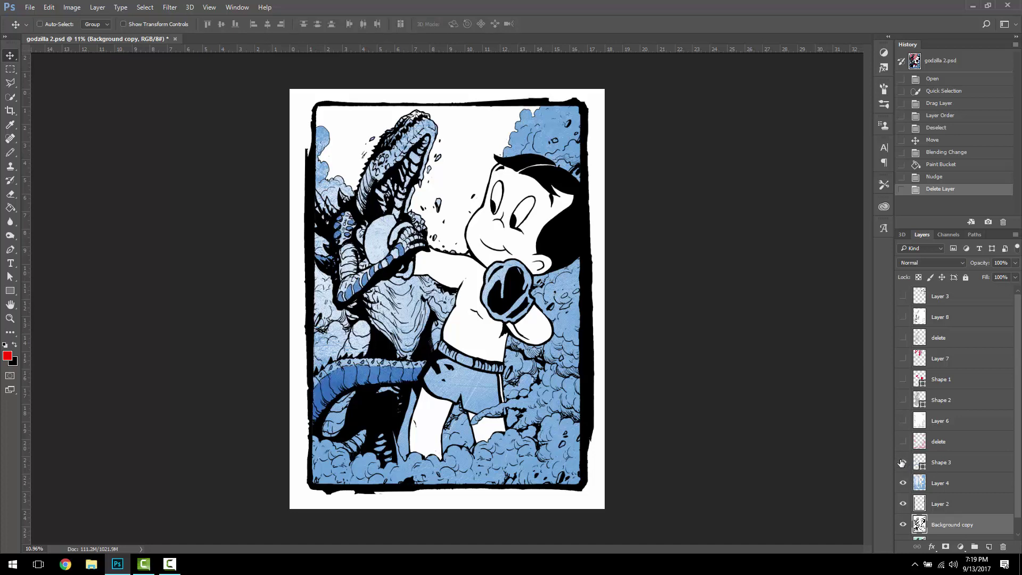
{"action": "left_click_drag", "start_coordinate": [901, 466], "coordinate": [903, 483]}
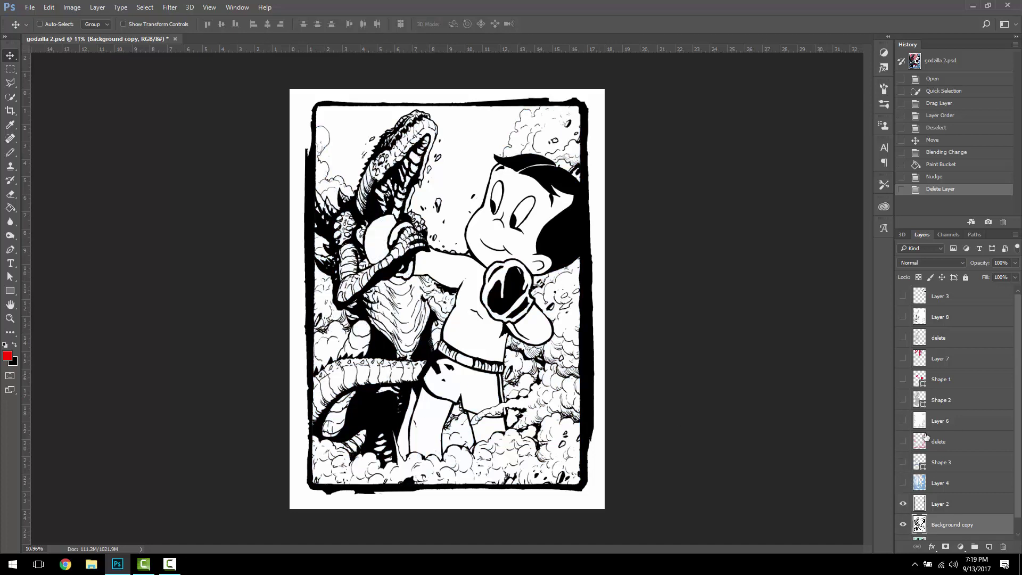
{"action": "left_click", "coordinate": [903, 482]}
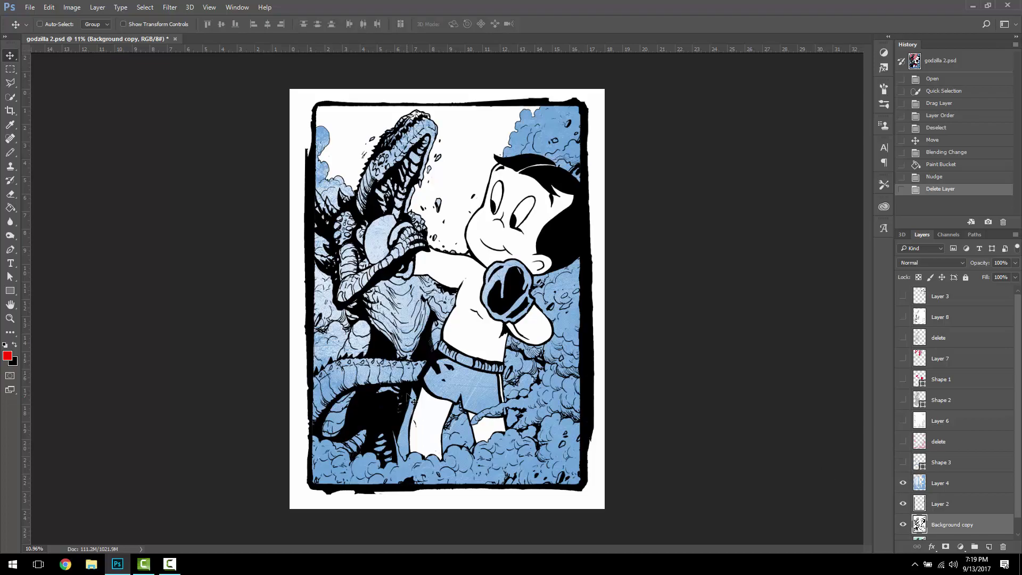
{"action": "scroll", "coordinate": [410, 400], "scroll_direction": "up", "scroll_amount": 5}
{"action": "scroll", "coordinate": [401, 357], "scroll_direction": "up", "scroll_amount": 8}
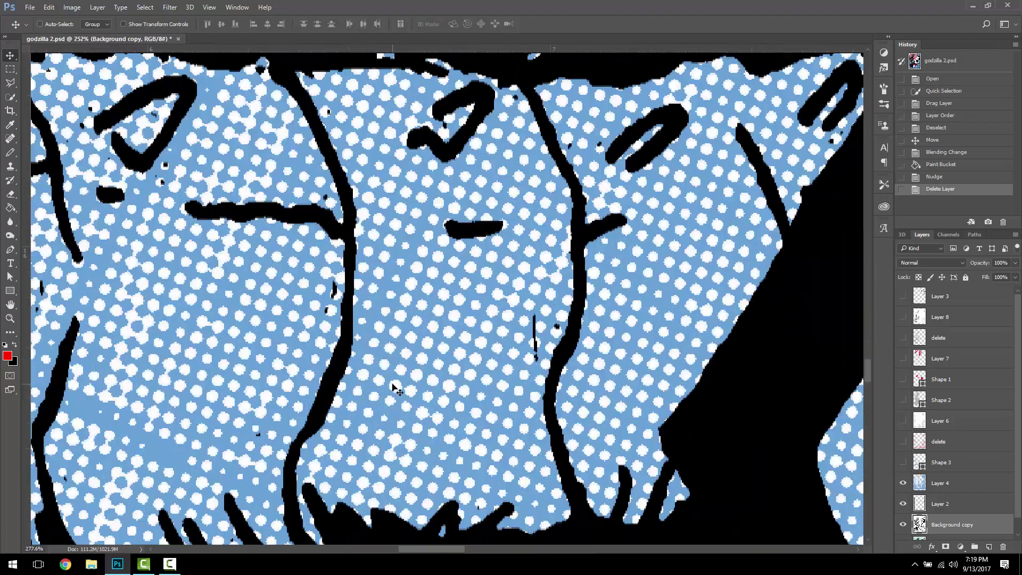
{"action": "scroll", "coordinate": [408, 388], "scroll_direction": "down", "scroll_amount": 6}
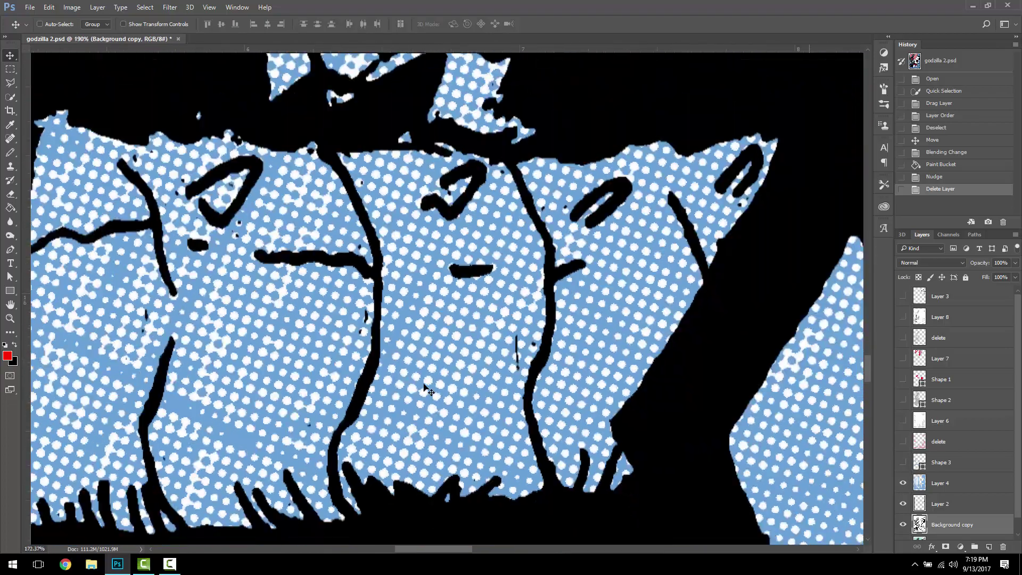
{"action": "scroll", "coordinate": [448, 356], "scroll_direction": "down", "scroll_amount": 3}
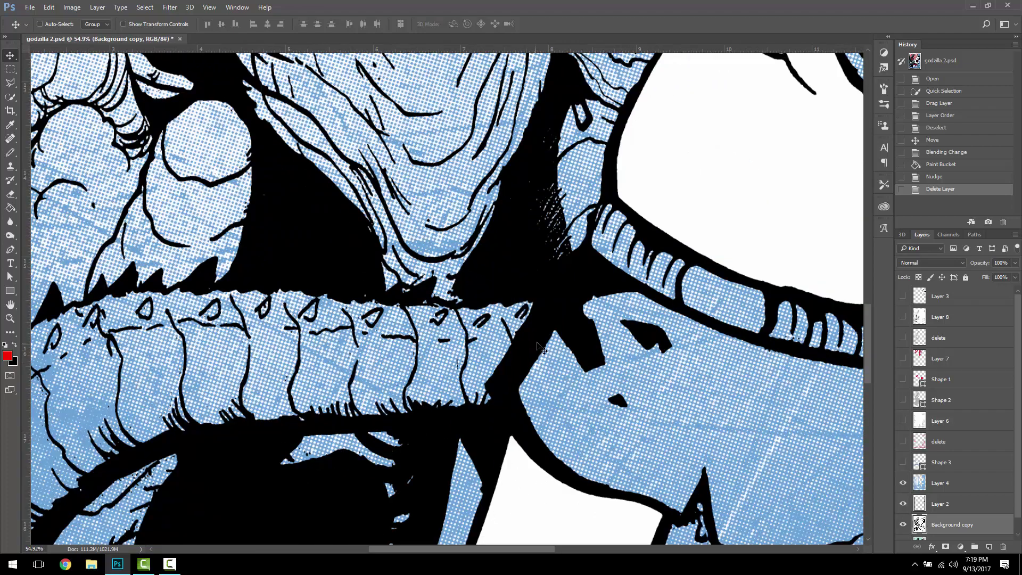
Show Shape 3 and examine its darker blue shading on Godzilla's tail and arm.
{"action": "left_click", "coordinate": [903, 462]}
{"action": "scroll", "coordinate": [351, 318], "scroll_direction": "down", "scroll_amount": 3}
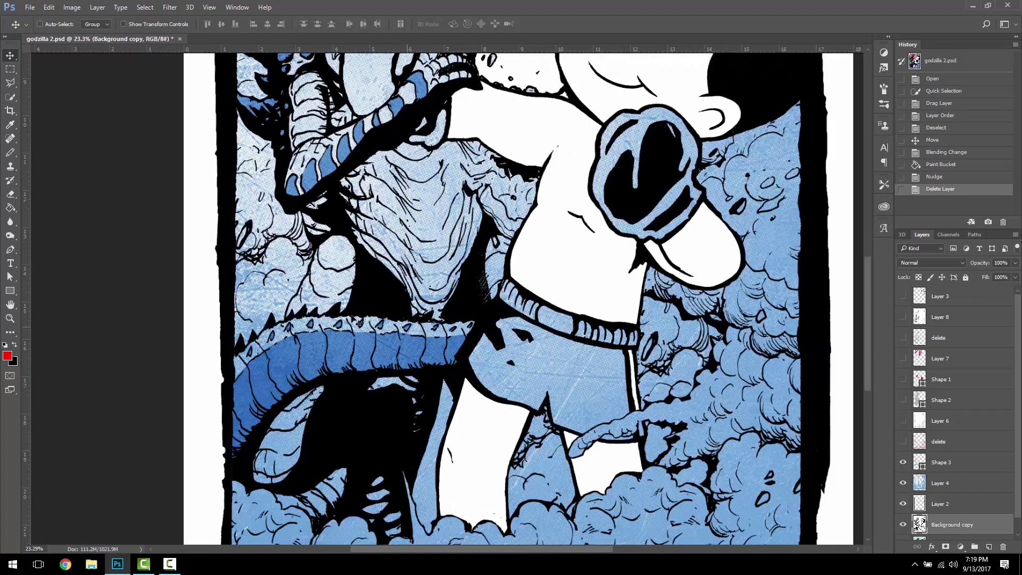
{"action": "scroll", "coordinate": [384, 328], "scroll_direction": "down", "scroll_amount": 1}
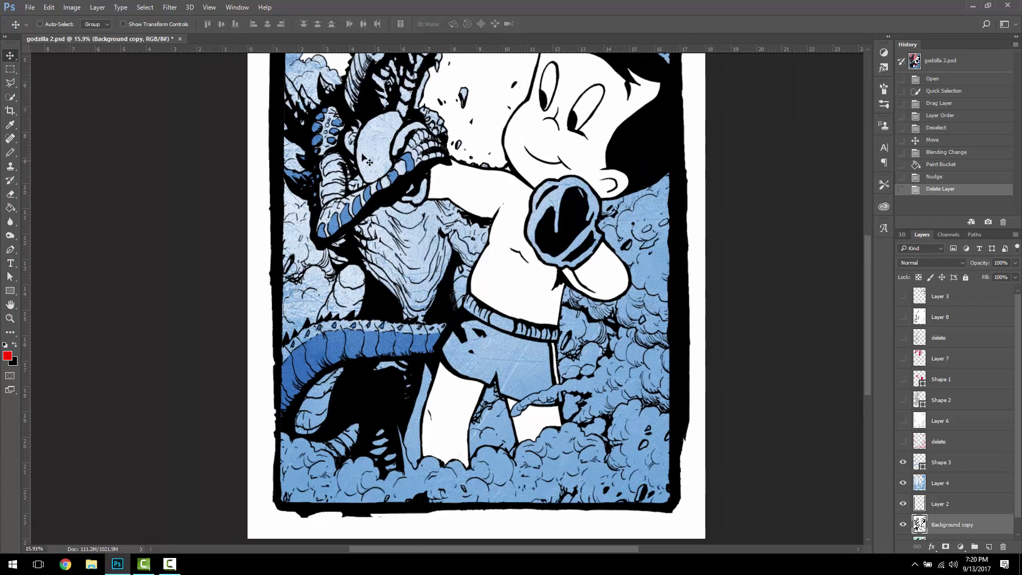
{"action": "scroll", "coordinate": [365, 160], "scroll_direction": "up", "scroll_amount": 2}
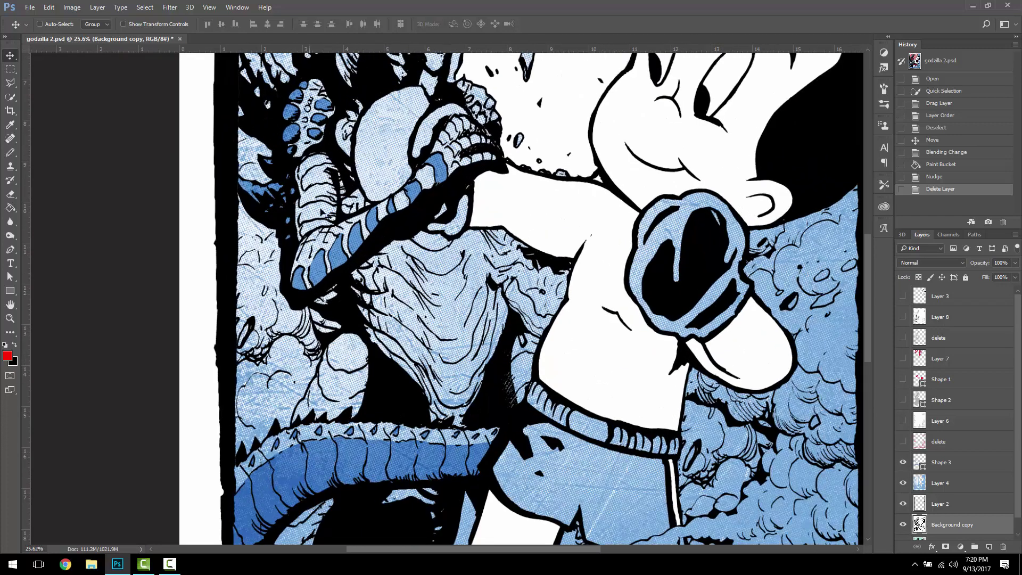
{"action": "scroll", "coordinate": [337, 160], "scroll_direction": "down", "scroll_amount": 1}
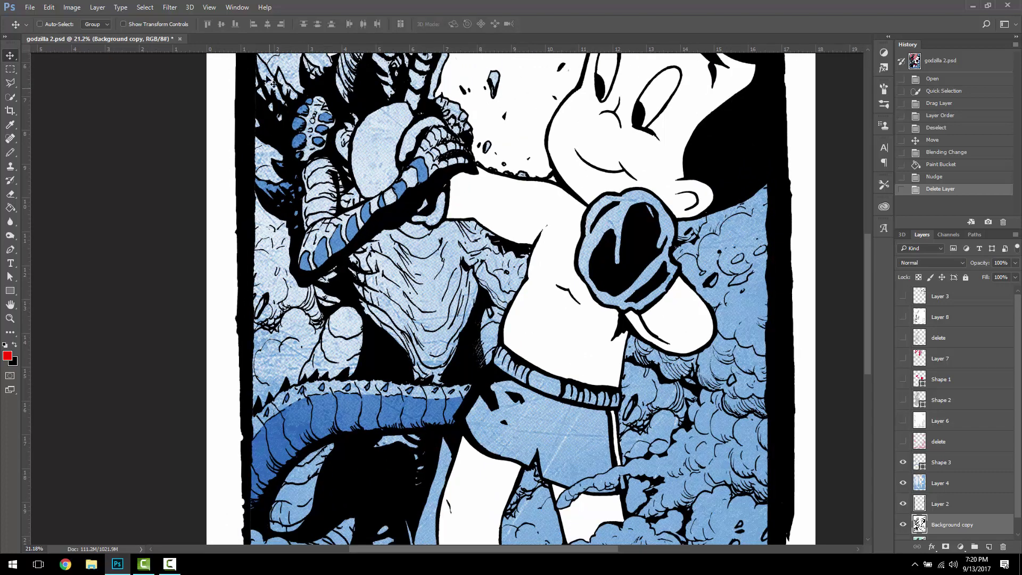
{"action": "scroll", "coordinate": [273, 83], "scroll_direction": "down", "scroll_amount": 3}
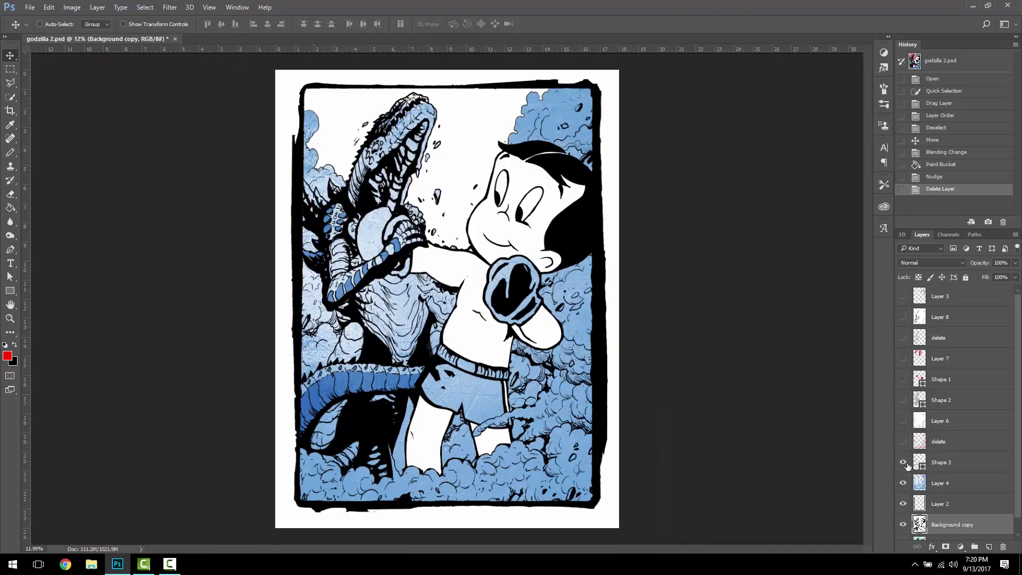
Check the delete layer above Shape 3 and show Layer 7 with the red sunburst rays.
{"action": "left_click", "coordinate": [903, 442]}
{"action": "left_click", "coordinate": [903, 442]}
{"action": "left_click", "coordinate": [902, 359]}
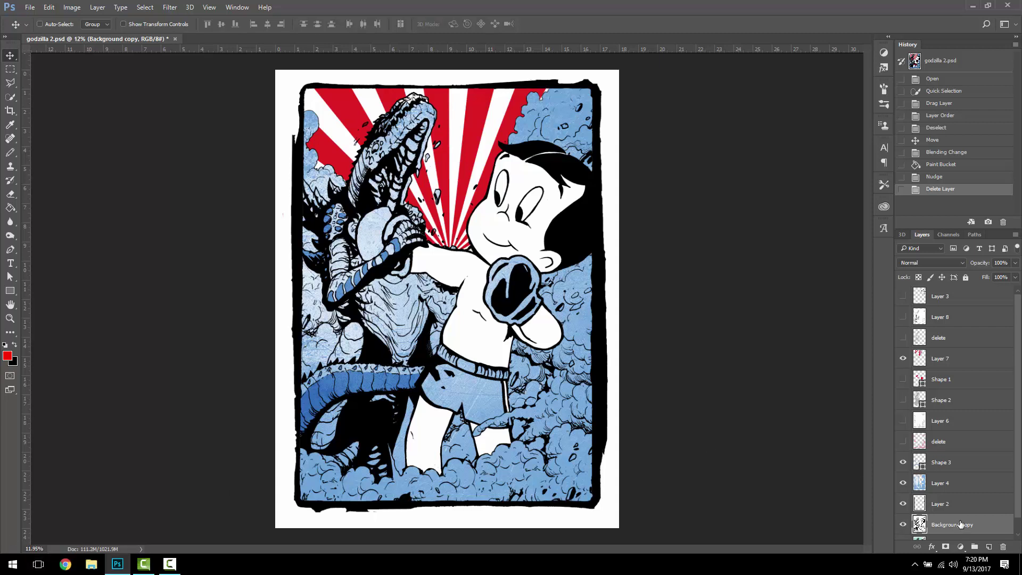
Lower the Background copy line art to 54% opacity and inspect how the colors run beneath Godzilla's outlines.
{"action": "left_click", "coordinate": [1014, 263]}
{"action": "left_click_drag", "start_coordinate": [1003, 276], "coordinate": [993, 276]}
{"action": "scroll", "coordinate": [387, 130], "scroll_direction": "up", "scroll_amount": 3}
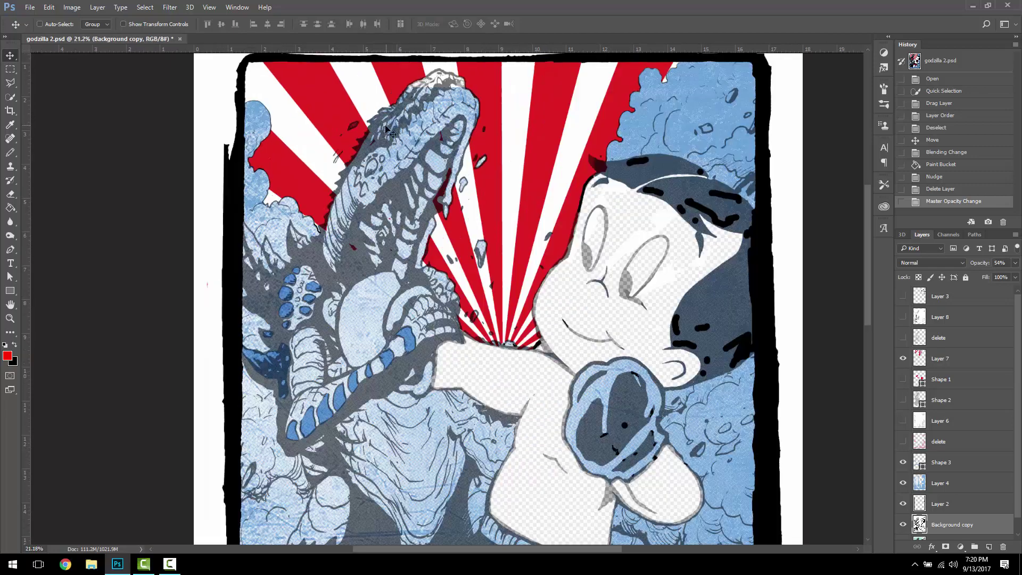
{"action": "scroll", "coordinate": [388, 130], "scroll_direction": "up", "scroll_amount": 5}
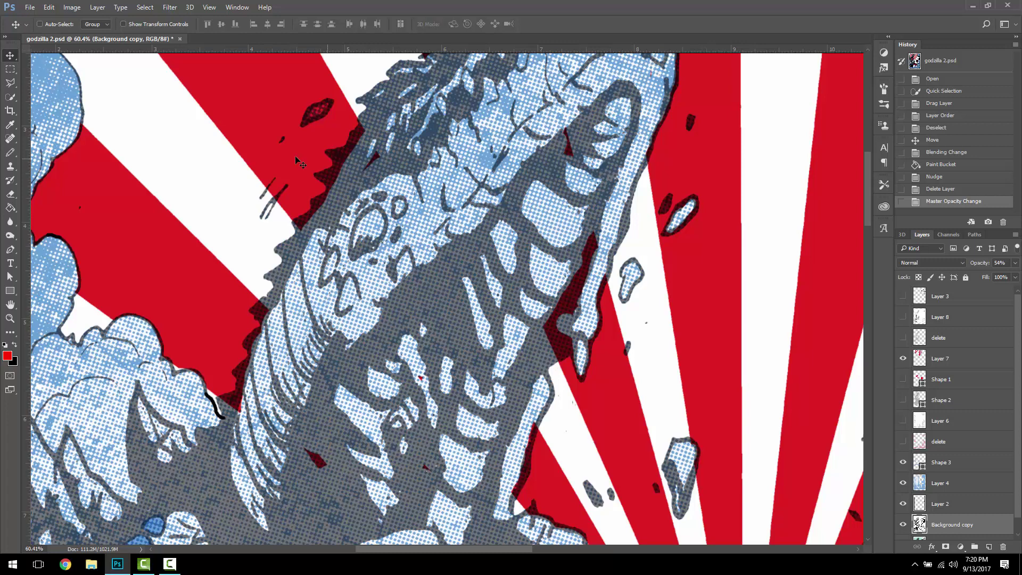
Try nudging Layer 7's red rays slightly left beneath the translucent line art, then undo the shift.
{"action": "left_click", "coordinate": [979, 359]}
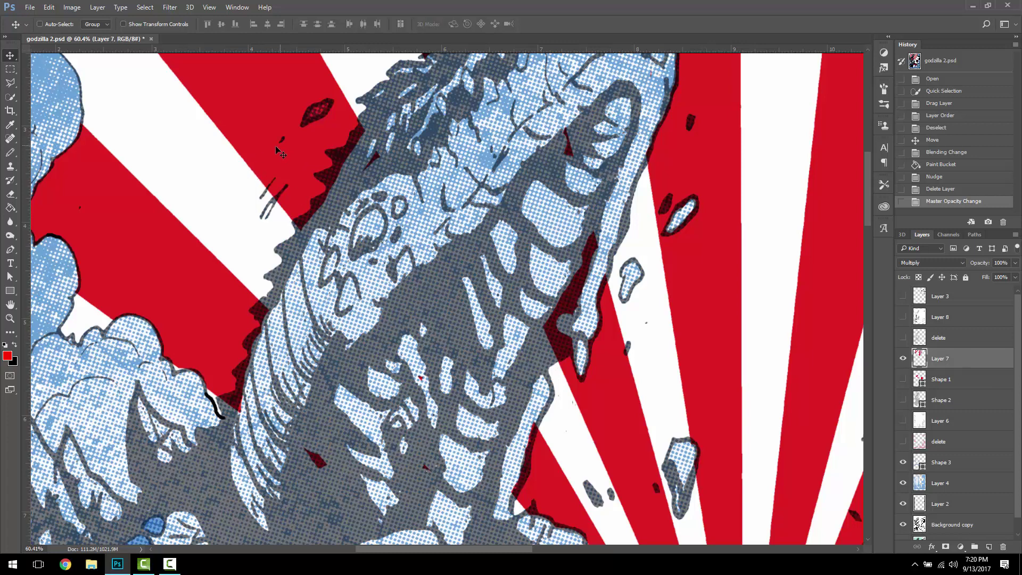
{"action": "key", "text": "Left"}
{"action": "key", "text": "Left"}
{"action": "key", "text": "Left"}
{"action": "key", "text": "Left"}
{"action": "key", "text": "Left"}
{"action": "key", "text": "Left"}
{"action": "key", "text": "Left"}
{"action": "key", "text": "Left"}
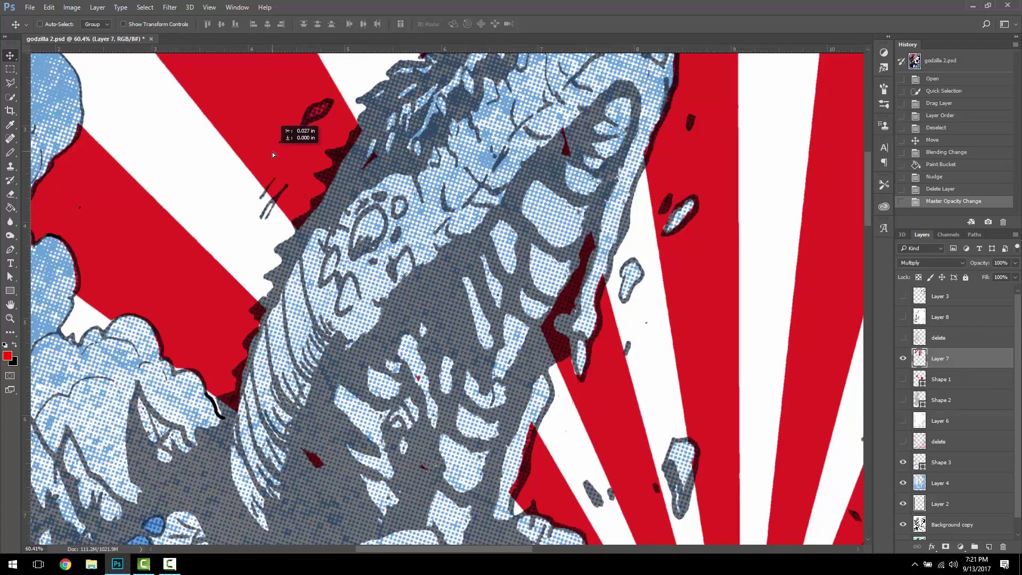
{"action": "key", "text": "ctrl+z"}
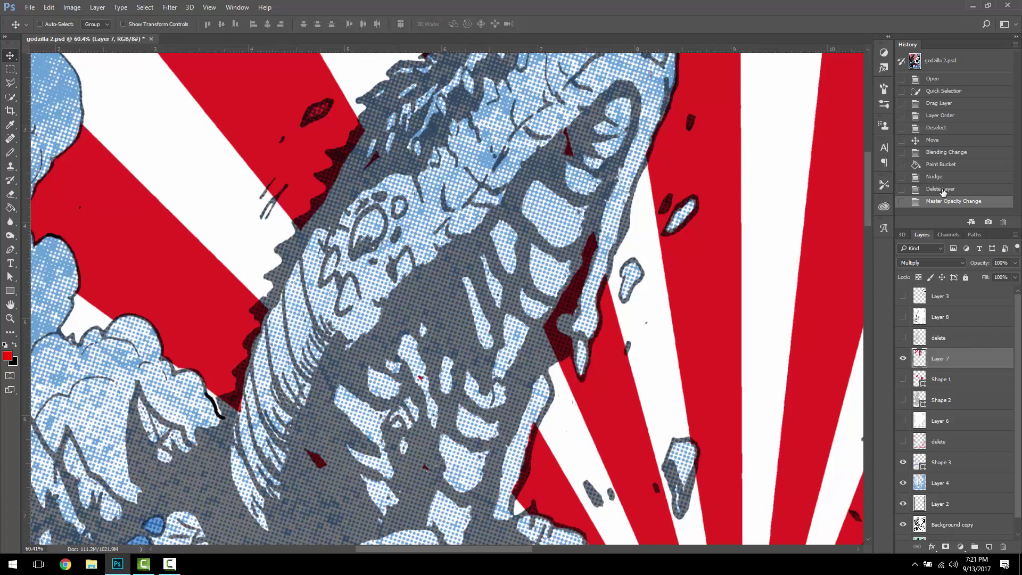
Show Shape 1's red gloves and shorts, and set the Background copy layer's opacity to 100%.
{"action": "scroll", "coordinate": [927, 332], "scroll_direction": "down", "scroll_amount": 1}
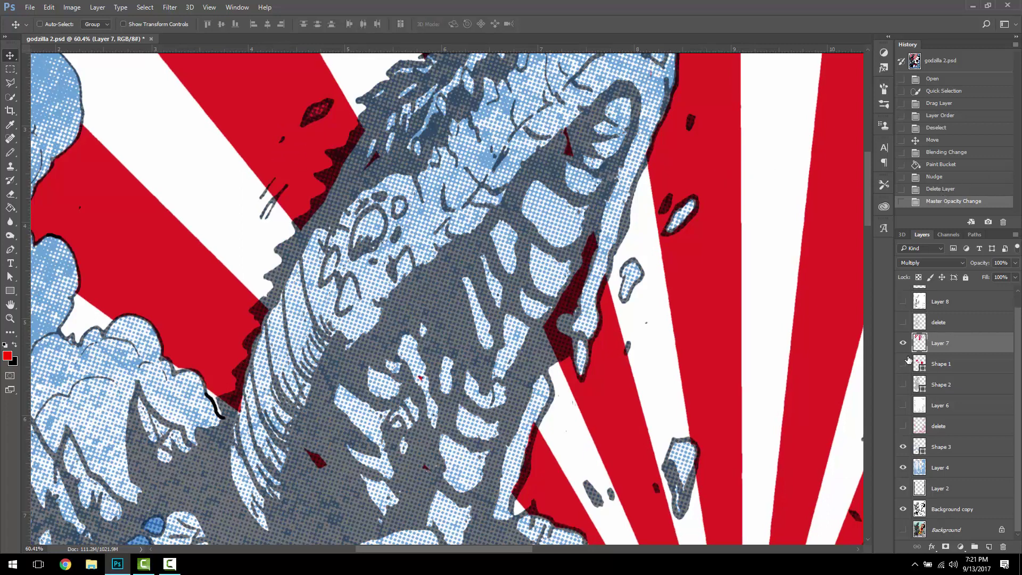
{"action": "scroll", "coordinate": [626, 409], "scroll_direction": "down", "scroll_amount": 5}
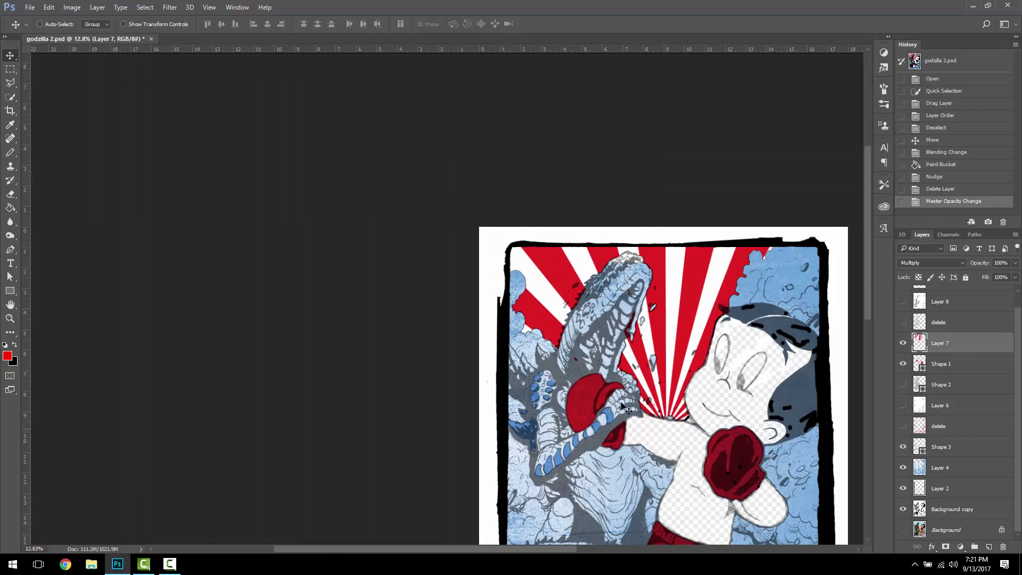
{"action": "left_click", "coordinate": [952, 514]}
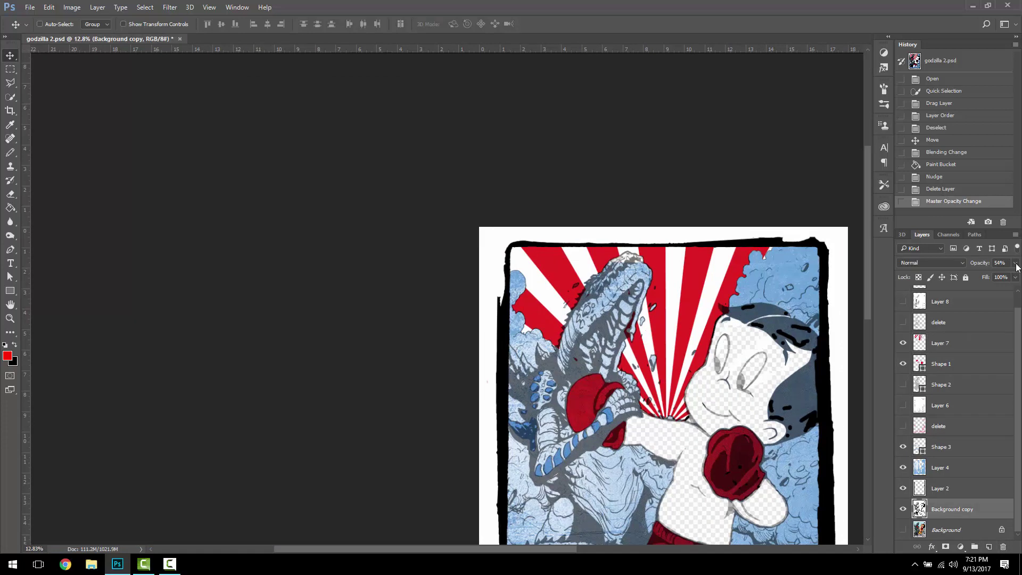
{"action": "left_click", "coordinate": [1015, 263]}
{"action": "left_click_drag", "start_coordinate": [990, 277], "coordinate": [1013, 275]}
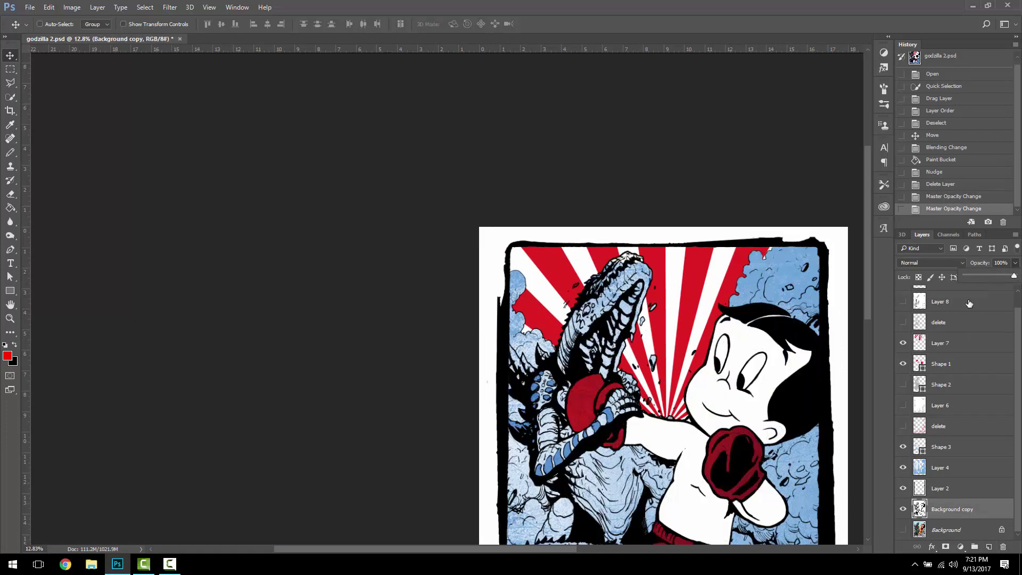
{"action": "scroll", "coordinate": [786, 334], "scroll_direction": "down", "scroll_amount": 2}
{"action": "scroll", "coordinate": [415, 248], "scroll_direction": "up", "scroll_amount": 2}
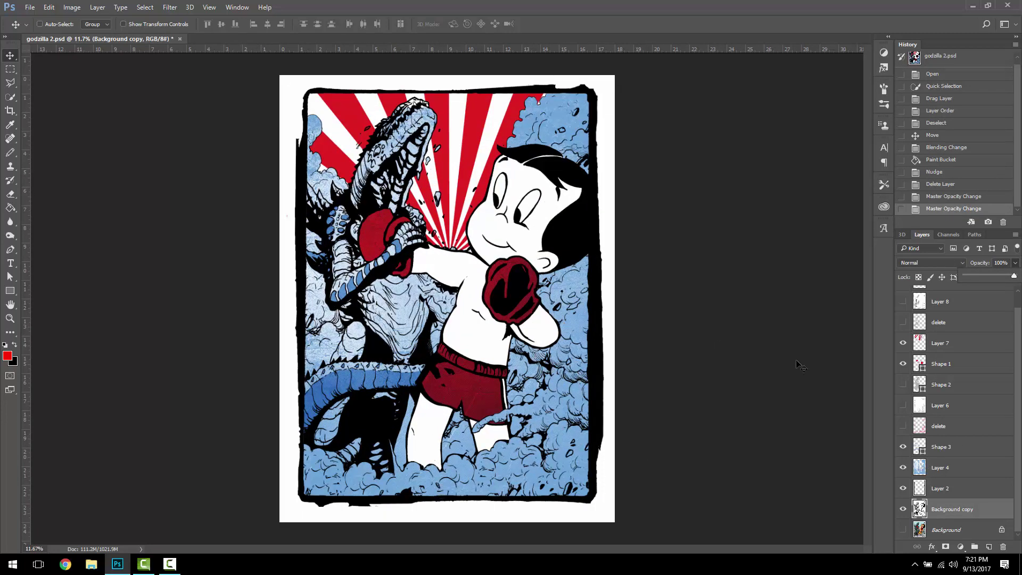
Show the delete layer above Shape 3 and examine its red shading on the clouds.
{"action": "left_click", "coordinate": [903, 429]}
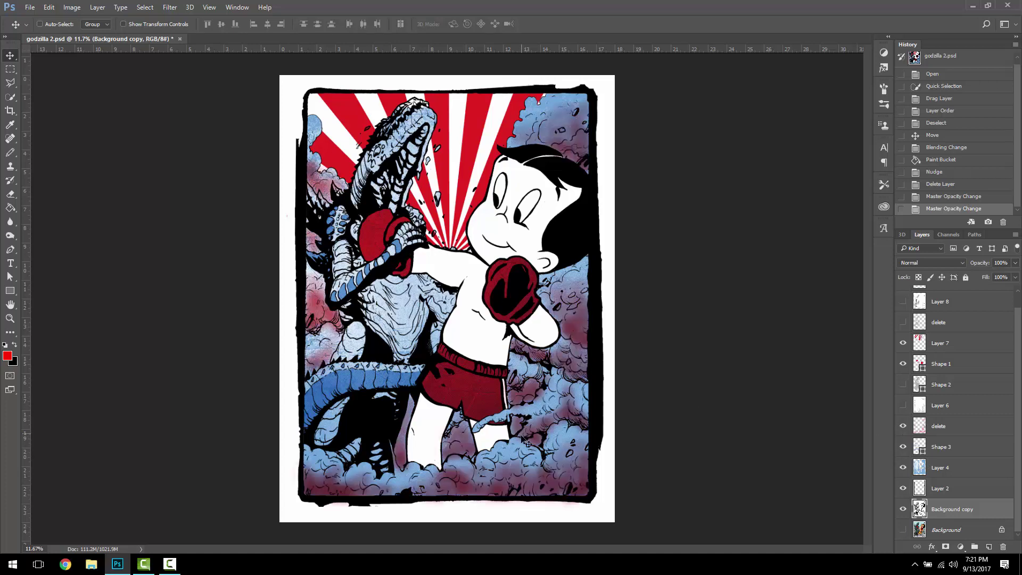
{"action": "scroll", "coordinate": [512, 451], "scroll_direction": "up", "scroll_amount": 3}
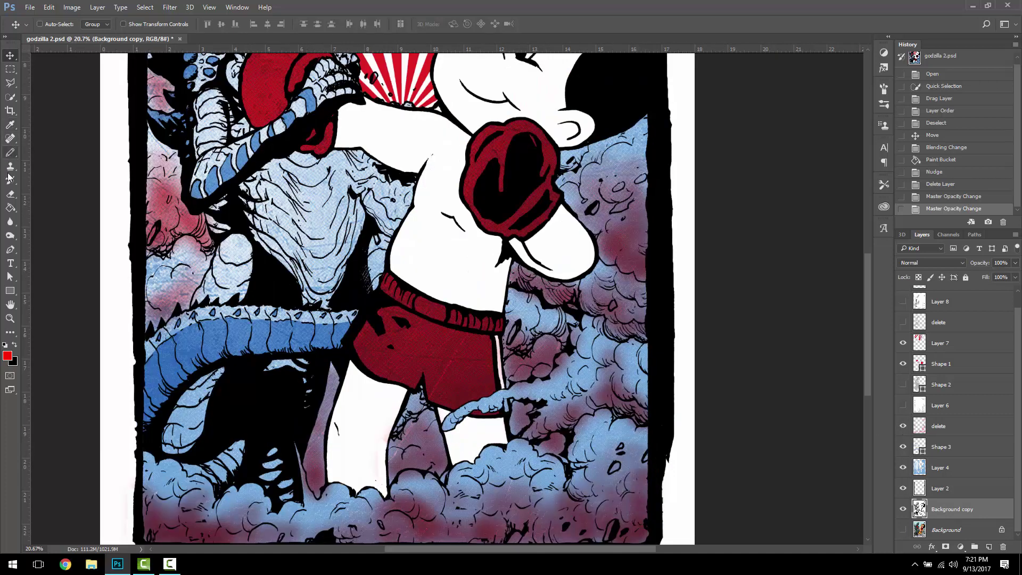
Hide the delete layer and paint red shading on the lower clouds with a soft 187 px Brush at 28% opacity.
{"action": "left_click", "coordinate": [10, 159]}
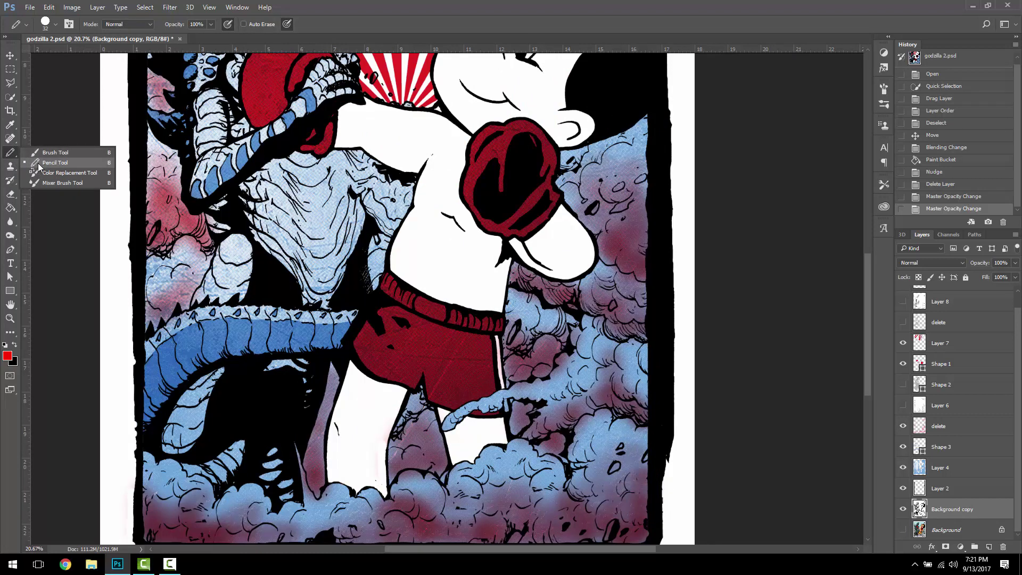
{"action": "left_click", "coordinate": [41, 153]}
{"action": "left_click", "coordinate": [54, 25]}
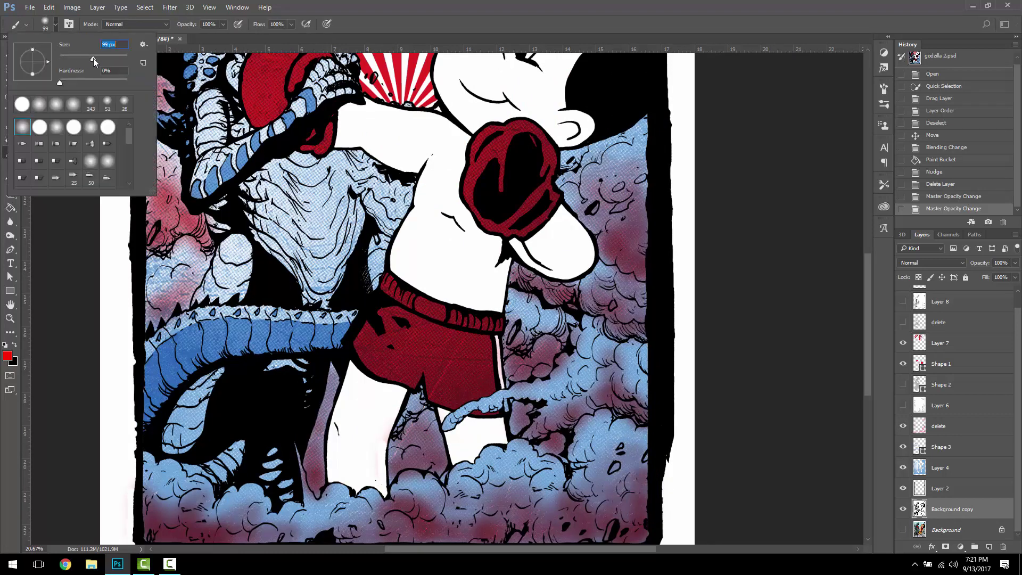
{"action": "left_click_drag", "start_coordinate": [93, 58], "coordinate": [107, 59]}
{"action": "left_click", "coordinate": [902, 426]}
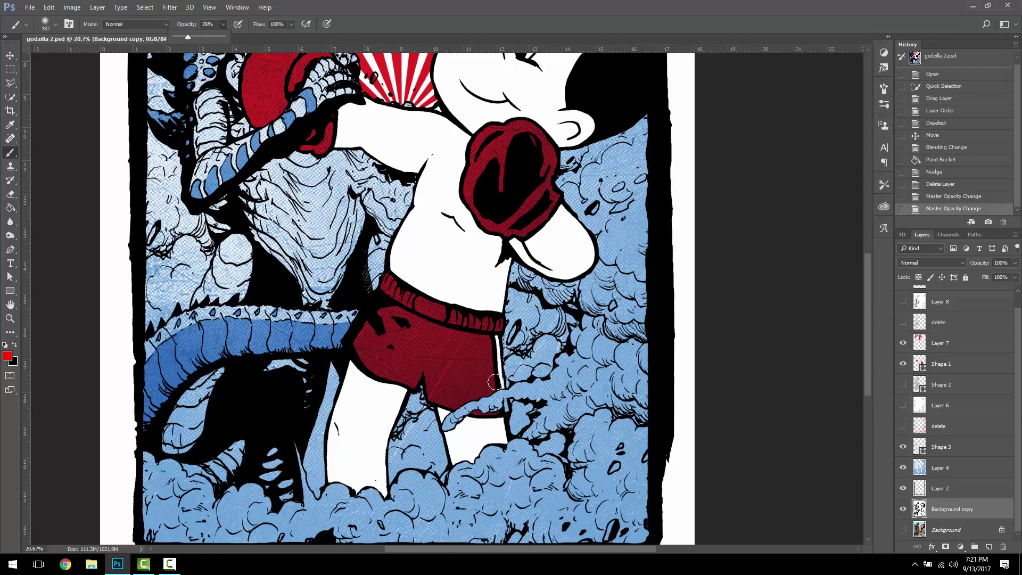
{"action": "mouse_move", "coordinate": [543, 421]}
{"action": "left_mouse_down"}
{"action": "mouse_move", "coordinate": [627, 410]}
{"action": "mouse_move", "coordinate": [618, 407]}
{"action": "mouse_move", "coordinate": [636, 415]}
{"action": "mouse_move", "coordinate": [639, 367]}
{"action": "left_mouse_up"}
{"action": "mouse_move", "coordinate": [623, 405]}
{"action": "left_mouse_down"}
{"action": "mouse_move", "coordinate": [610, 387]}
{"action": "mouse_move", "coordinate": [652, 404]}
{"action": "mouse_move", "coordinate": [619, 375]}
{"action": "mouse_move", "coordinate": [640, 390]}
{"action": "mouse_move", "coordinate": [641, 362]}
{"action": "left_mouse_up"}
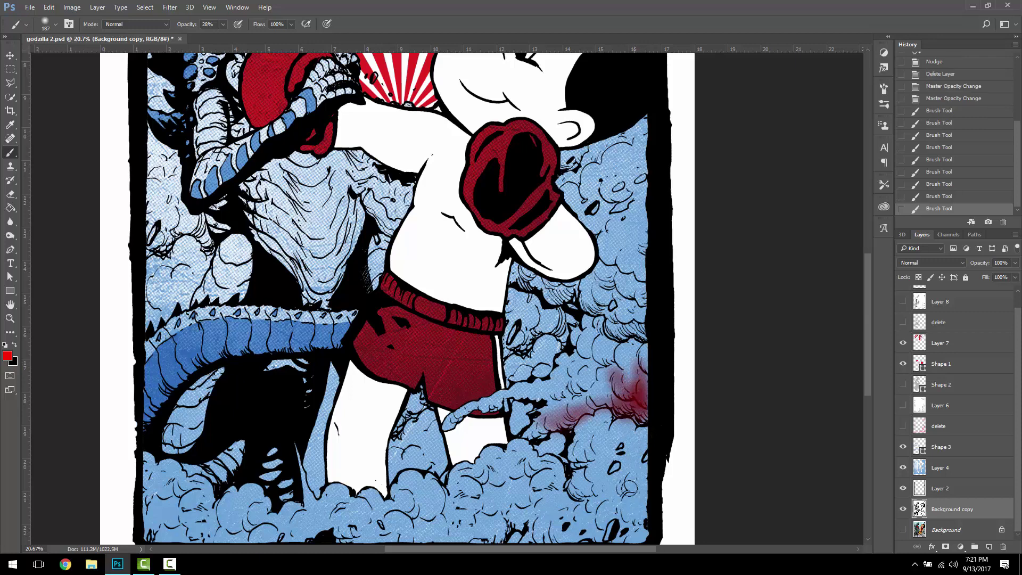
{"action": "mouse_move", "coordinate": [637, 534]}
{"action": "left_mouse_down"}
{"action": "mouse_move", "coordinate": [544, 521]}
{"action": "mouse_move", "coordinate": [589, 511]}
{"action": "mouse_move", "coordinate": [609, 524]}
{"action": "mouse_move", "coordinate": [589, 505]}
{"action": "mouse_move", "coordinate": [606, 532]}
{"action": "mouse_move", "coordinate": [641, 540]}
{"action": "mouse_move", "coordinate": [479, 528]}
{"action": "left_mouse_up"}
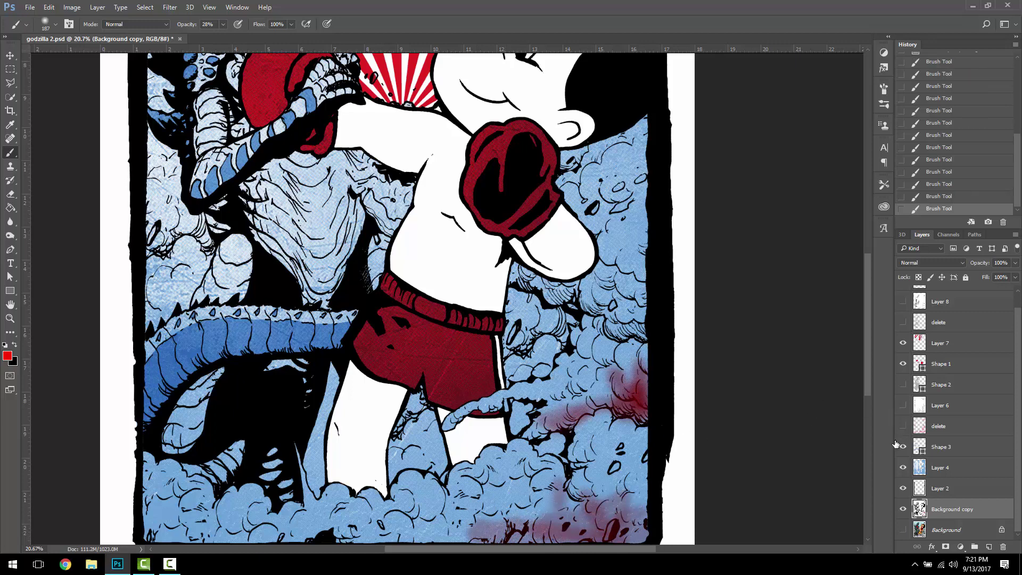
Revert the document history to the state before the red brush strokes on the clouds.
{"action": "scroll", "coordinate": [941, 79], "scroll_direction": "up", "scroll_amount": 3}
{"action": "left_click", "coordinate": [939, 81]}
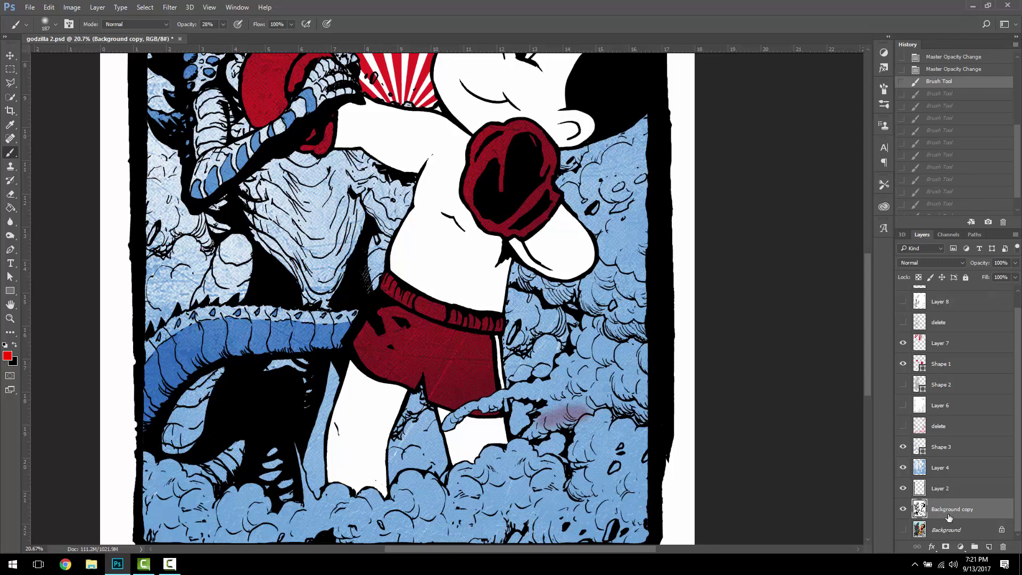
{"action": "left_click", "coordinate": [934, 70]}
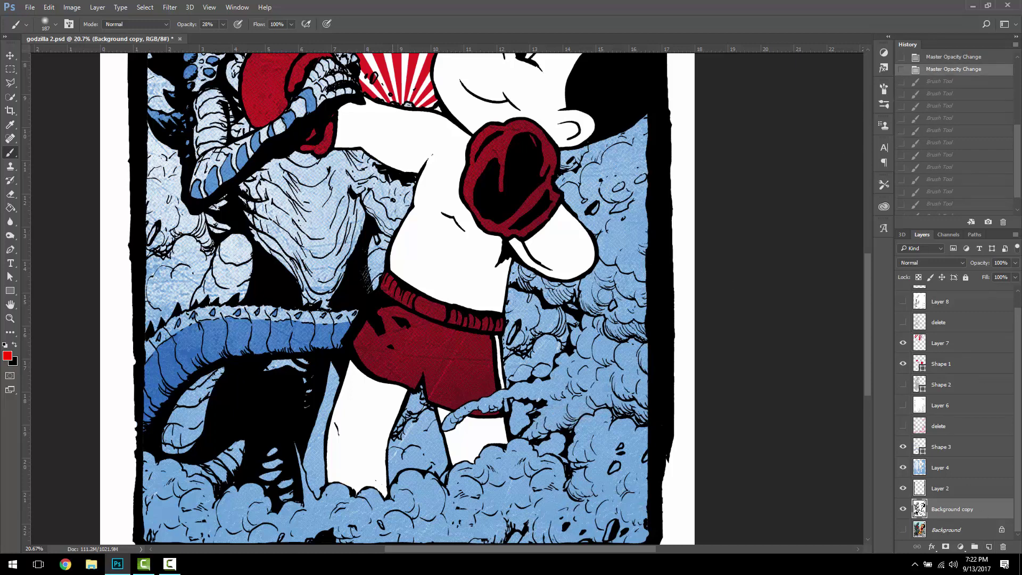
Show the delete layer above Shape 3, hide Layer 4, and examine the soft red cloud shading on its own.
{"action": "left_click", "coordinate": [903, 426]}
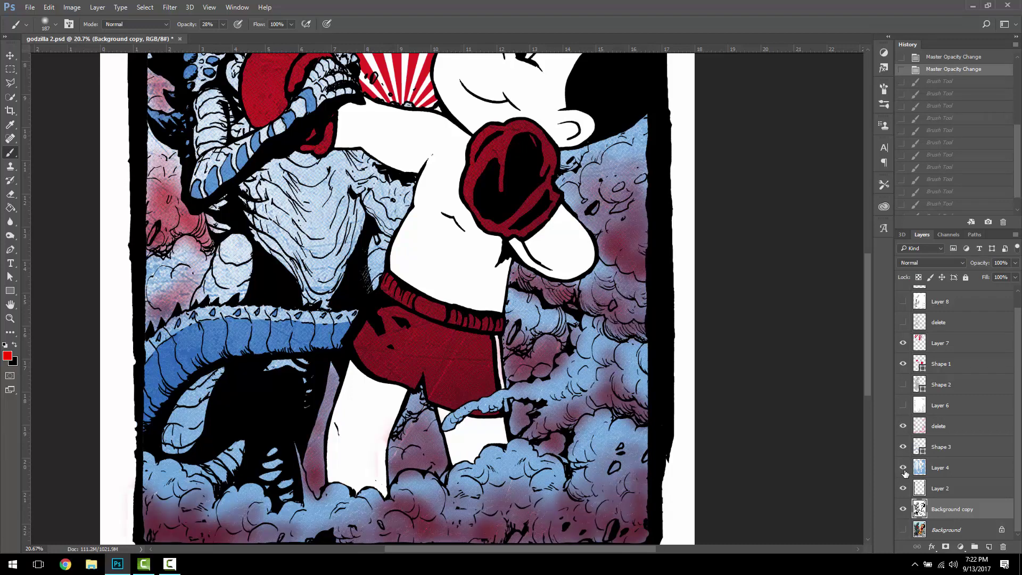
{"action": "left_click", "coordinate": [903, 467]}
{"action": "scroll", "coordinate": [612, 515], "scroll_direction": "up", "scroll_amount": 6}
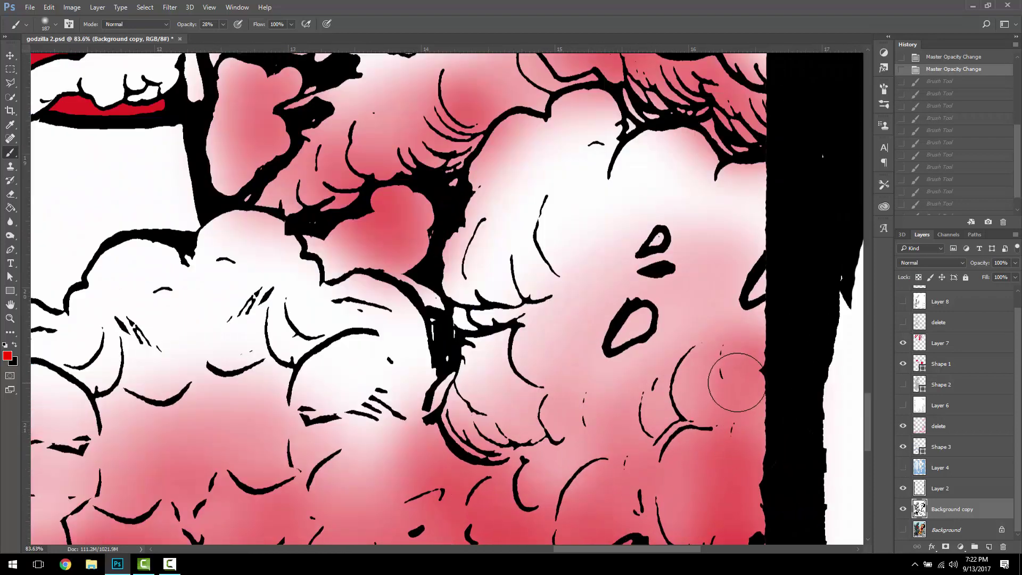
{"action": "scroll", "coordinate": [736, 382], "scroll_direction": "down", "scroll_amount": 6}
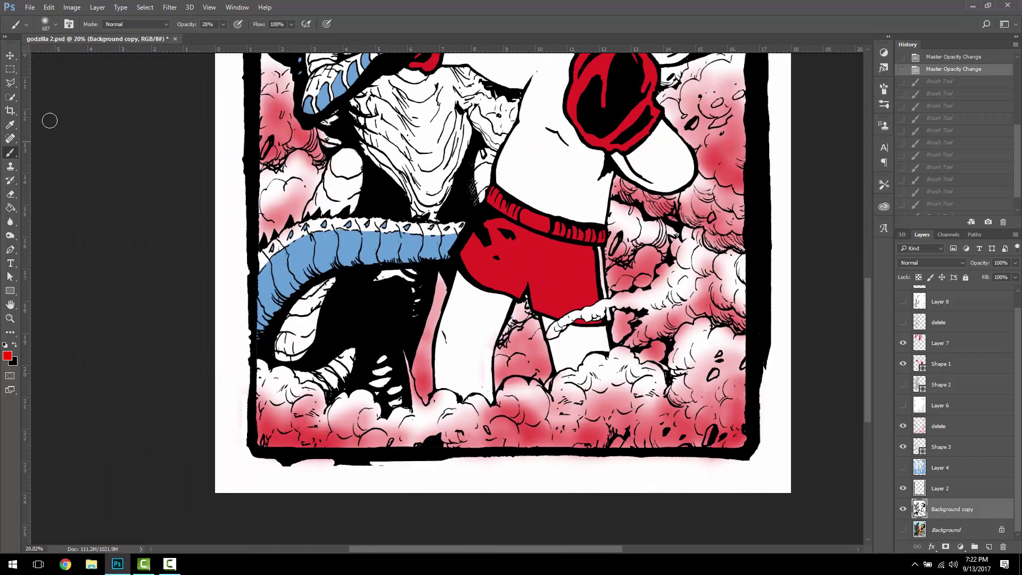
Create a new 18 x 24 in document at 300 ppi and float its window beside the poster.
{"action": "left_click", "coordinate": [27, 7]}
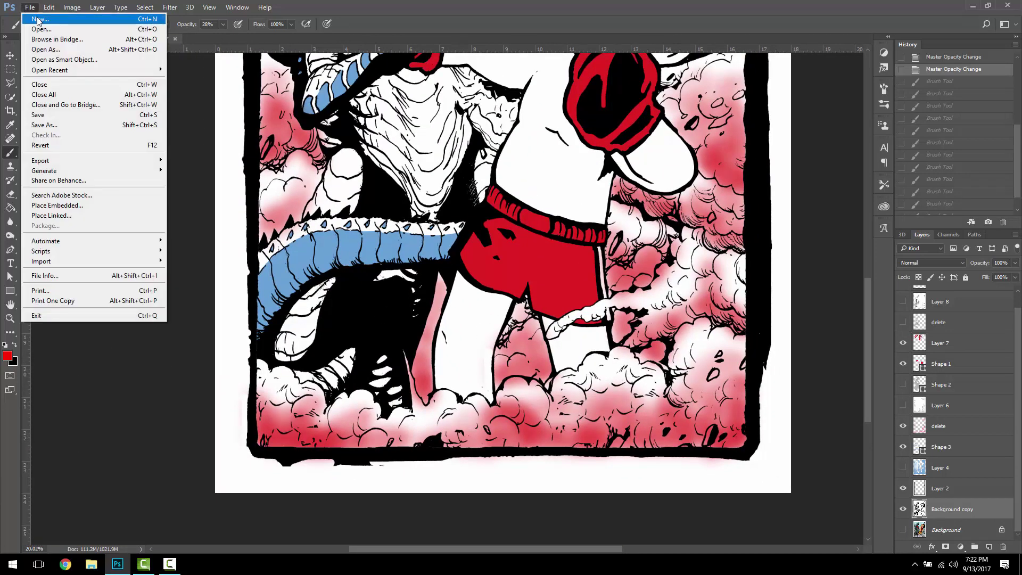
{"action": "left_click", "coordinate": [37, 19]}
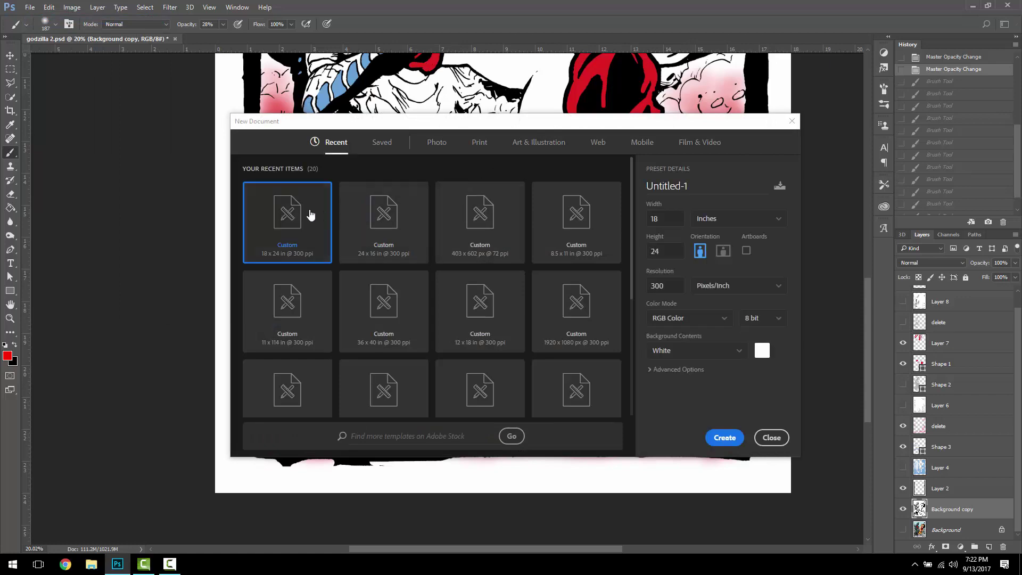
{"action": "double_click", "coordinate": [307, 214]}
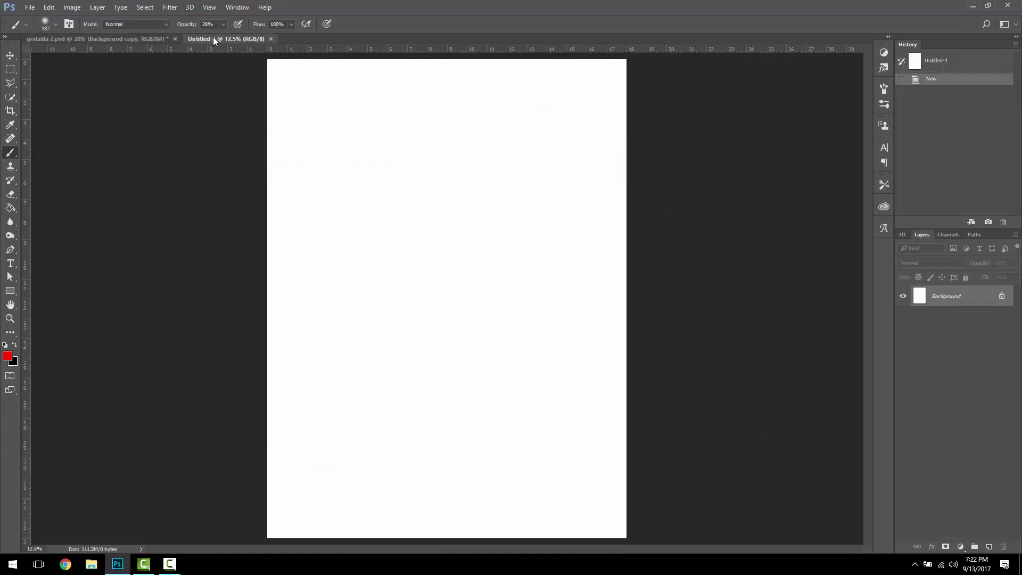
{"action": "left_click_drag", "start_coordinate": [213, 36], "coordinate": [470, 65]}
Copy the poster's red cloud shading layer into the new document, positioning it to fit the canvas.
{"action": "left_click", "coordinate": [10, 56]}
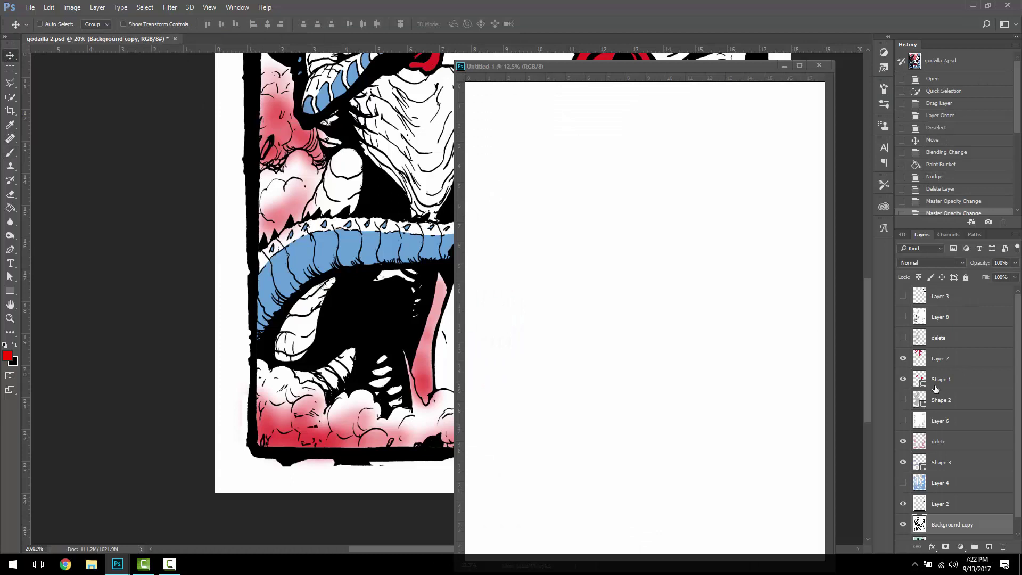
{"action": "left_click", "coordinate": [937, 441]}
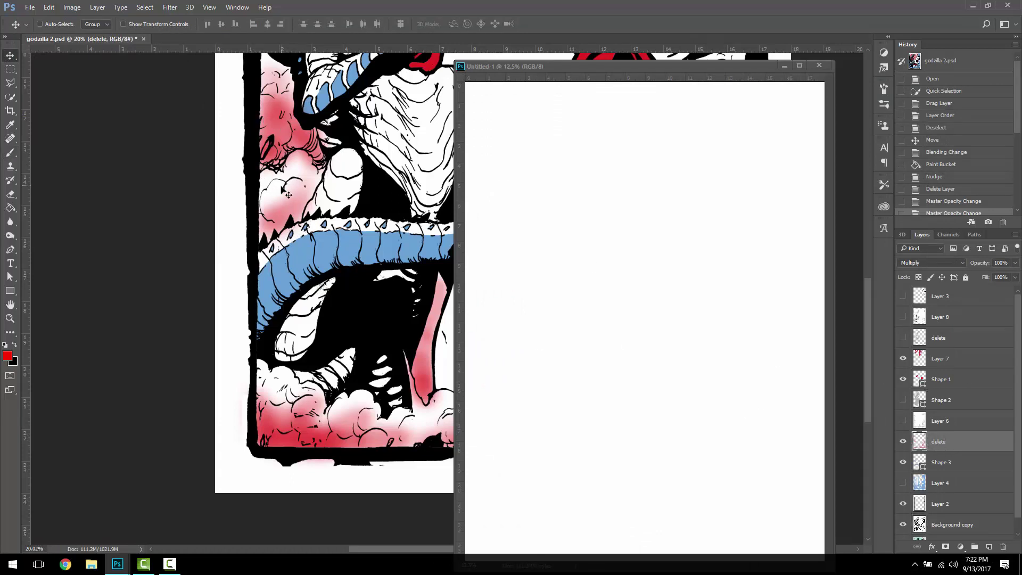
{"action": "left_click_drag", "start_coordinate": [291, 210], "coordinate": [517, 334]}
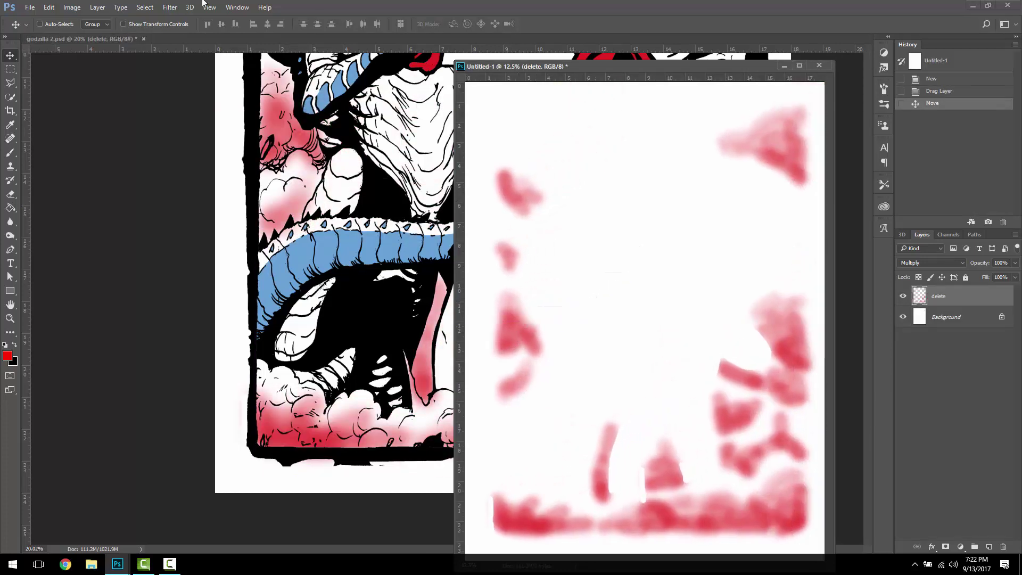
Convert the new document to Grayscale, discarding its color information.
{"action": "left_click", "coordinate": [72, 7]}
{"action": "mouse_move", "coordinate": [116, 23]}
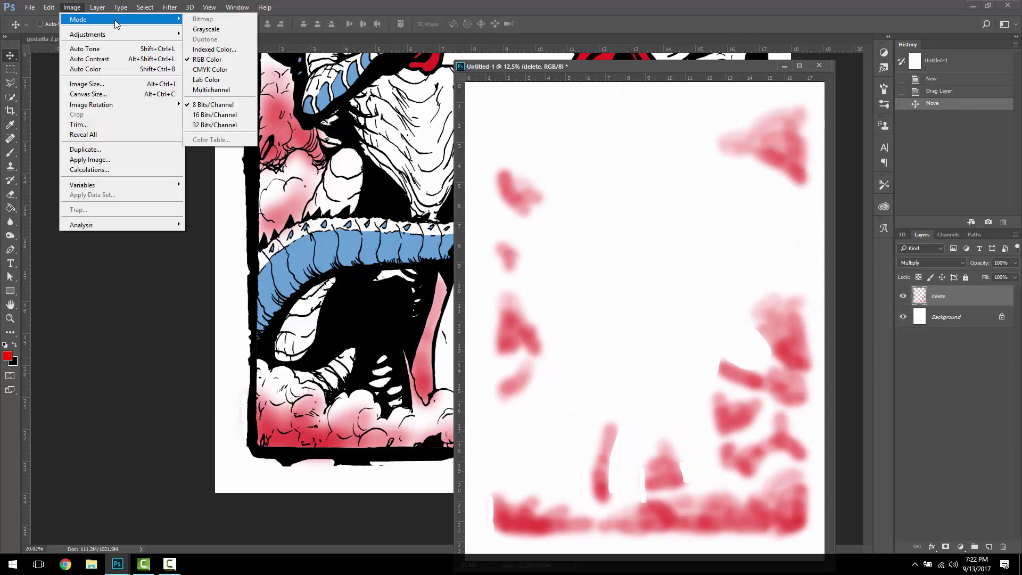
{"action": "left_click", "coordinate": [205, 29]}
{"action": "left_click", "coordinate": [500, 202]}
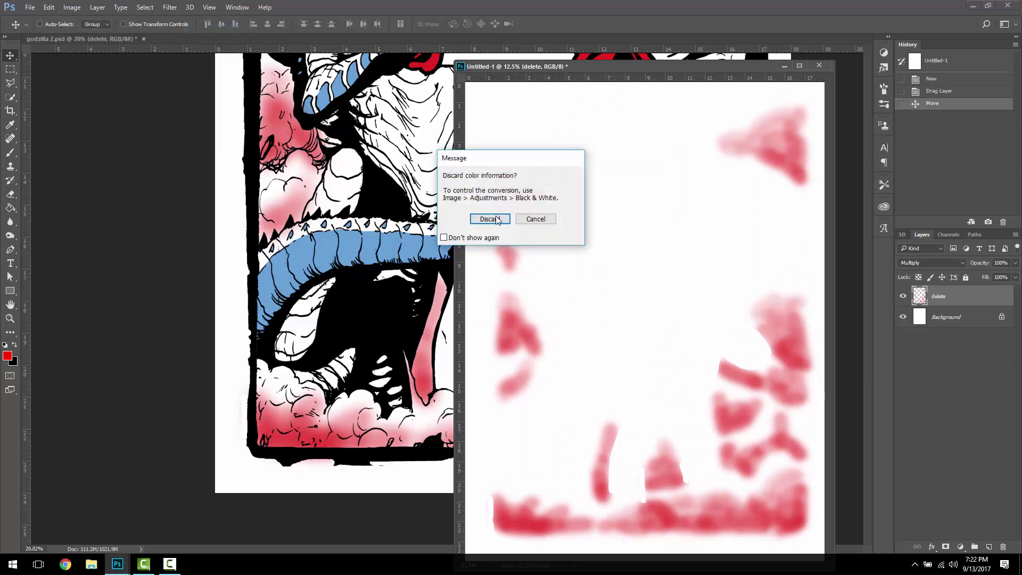
{"action": "left_click", "coordinate": [498, 220]}
Convert the grayscale document to Bitmap with a round halftone screen at 27 lines per inch, and inspect the dots.
{"action": "left_click", "coordinate": [72, 7]}
{"action": "mouse_move", "coordinate": [85, 21]}
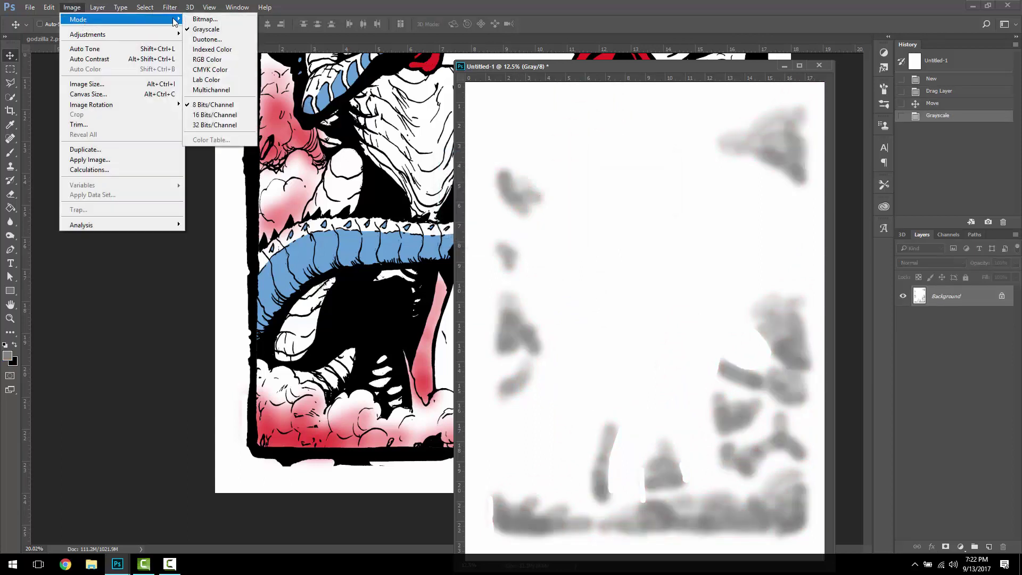
{"action": "left_click", "coordinate": [208, 19]}
{"action": "left_click", "coordinate": [734, 144]}
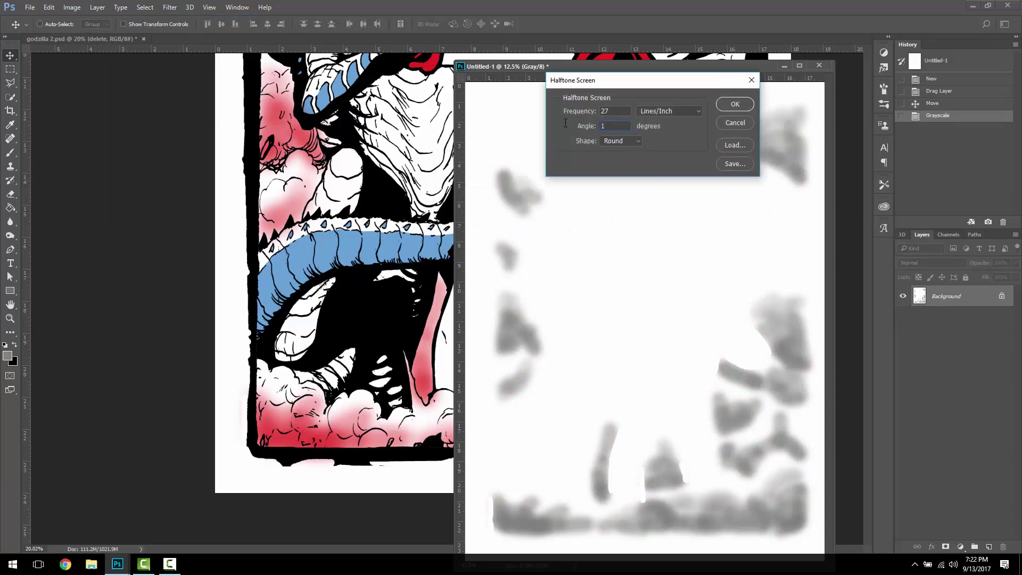
{"action": "left_click", "coordinate": [735, 103]}
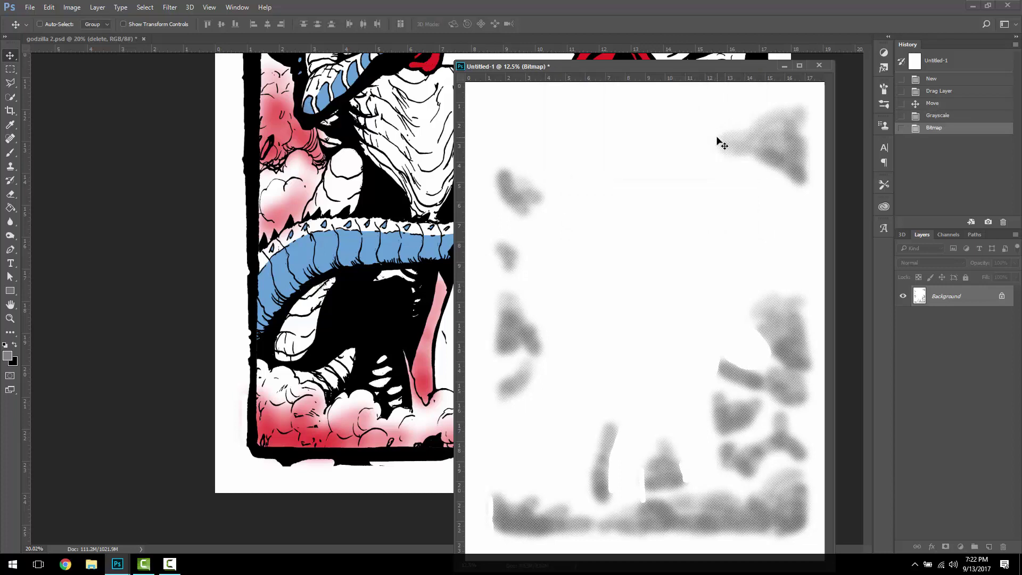
{"action": "scroll", "coordinate": [798, 152], "scroll_direction": "up", "scroll_amount": 3}
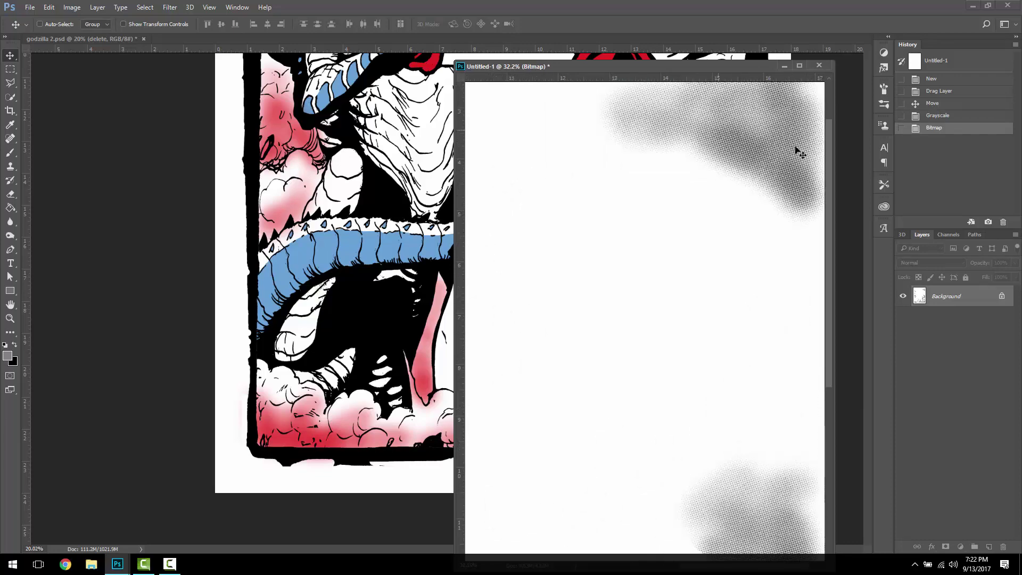
{"action": "scroll", "coordinate": [798, 151], "scroll_direction": "up", "scroll_amount": 4}
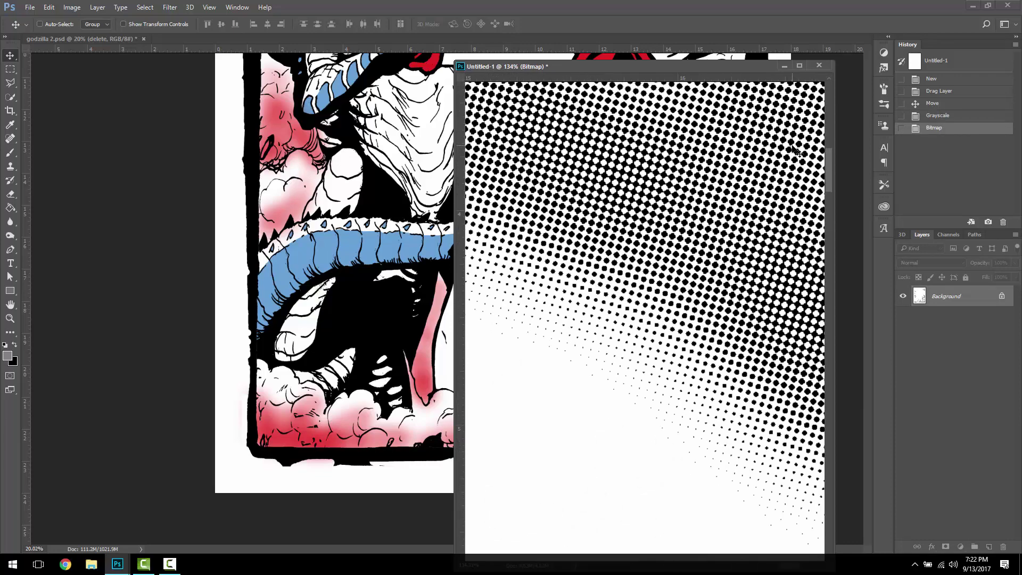
Convert the bitmap halftone document back to Grayscale with a size ratio of 1.
{"action": "scroll", "coordinate": [796, 150], "scroll_direction": "down", "scroll_amount": 6}
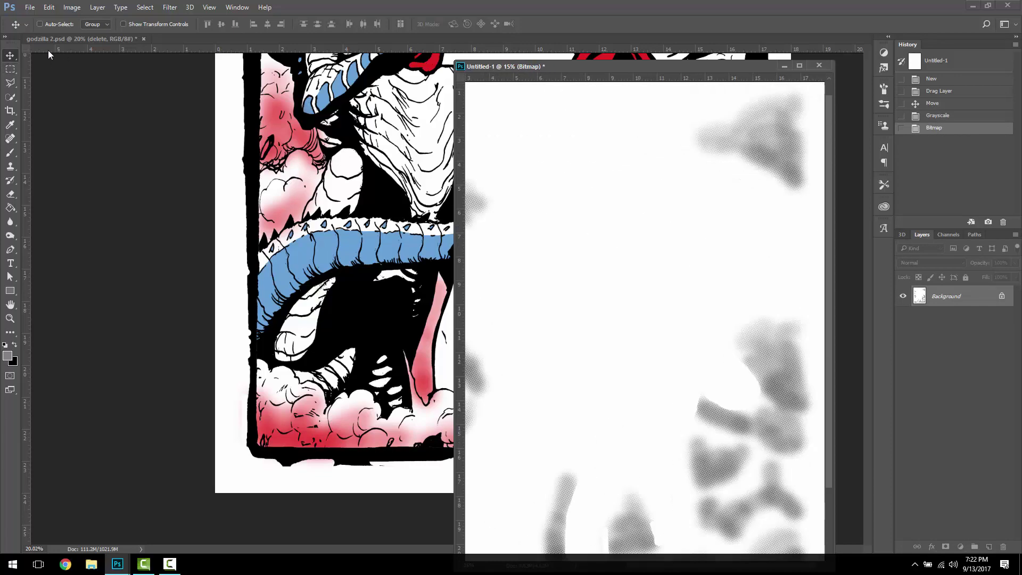
{"action": "left_click", "coordinate": [72, 7]}
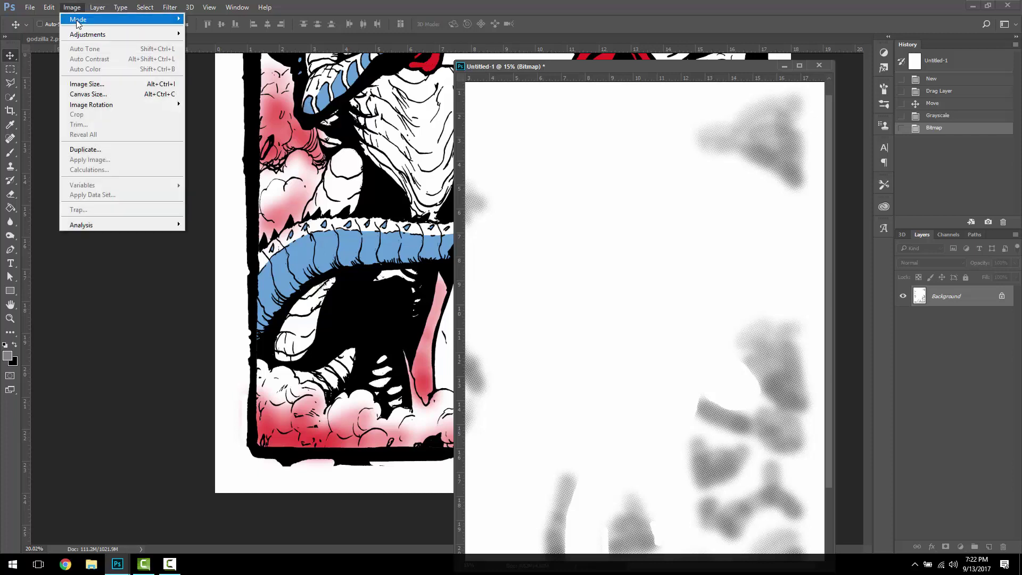
{"action": "mouse_move", "coordinate": [160, 19]}
{"action": "left_click", "coordinate": [202, 28]}
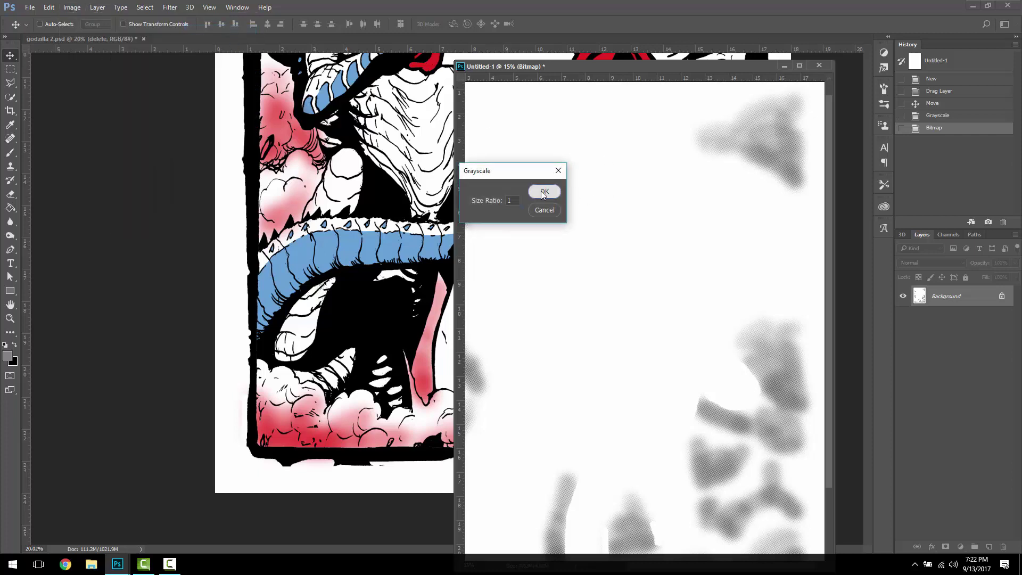
{"action": "left_click", "coordinate": [540, 191]}
Copy the halftone image into the Godzilla poster, discarding the unsaved scratch document, and move it over the cloud areas.
{"action": "left_click_drag", "start_coordinate": [770, 187], "coordinate": [408, 153]}
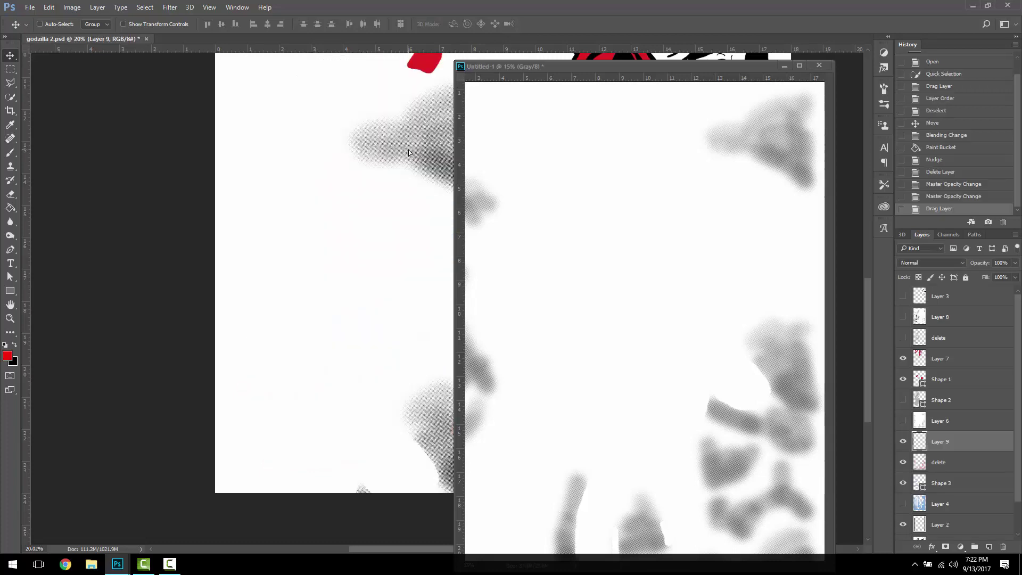
{"action": "left_click", "coordinate": [824, 65]}
{"action": "left_click", "coordinate": [532, 201]}
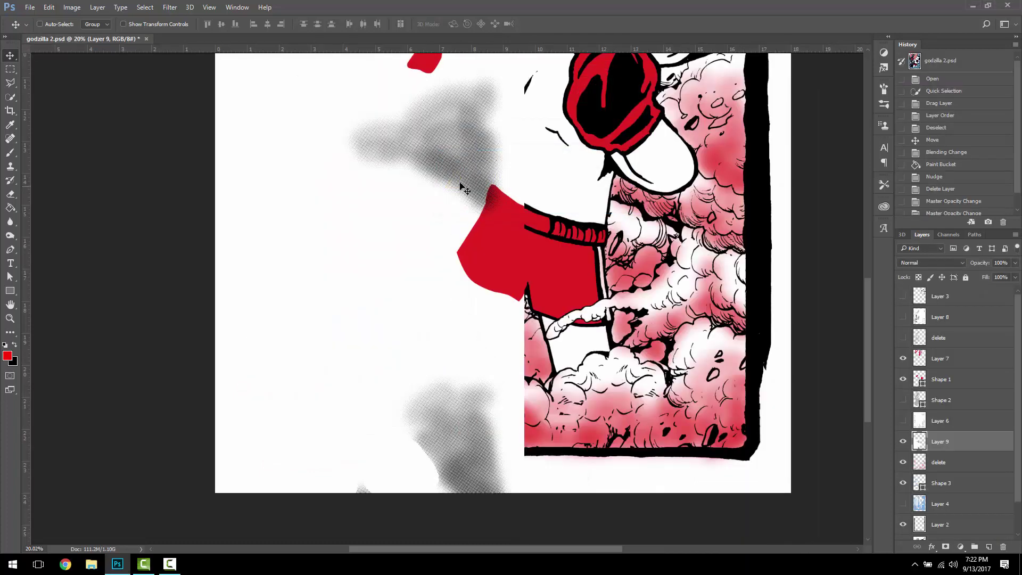
{"action": "left_click_drag", "start_coordinate": [464, 188], "coordinate": [712, 76]}
{"action": "left_click_drag", "start_coordinate": [711, 27], "coordinate": [726, 151]}
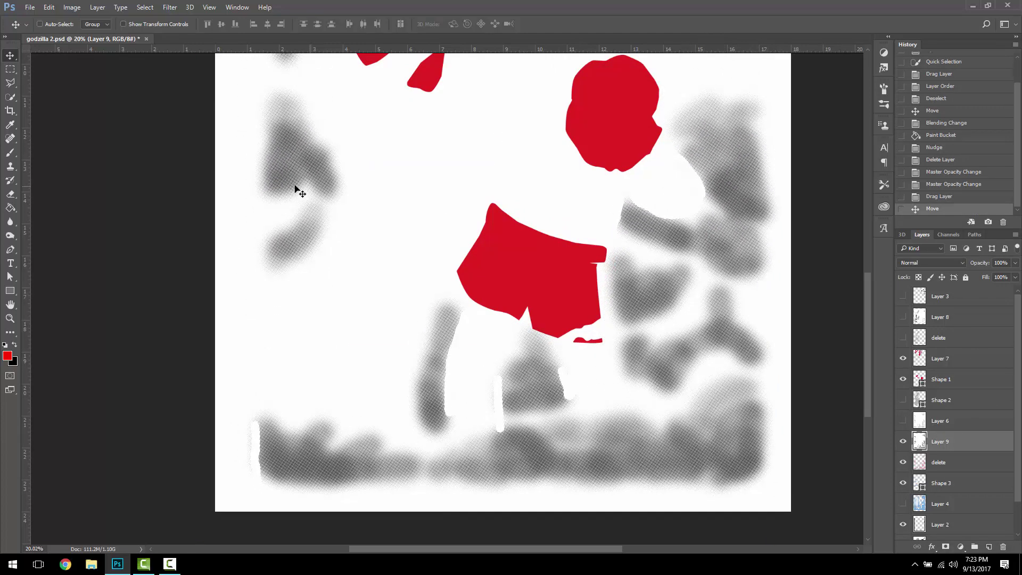
Recolor all the black halftone dots on Layer 9 red with a non-contiguous Paint Bucket fill.
{"action": "left_click", "coordinate": [10, 206]}
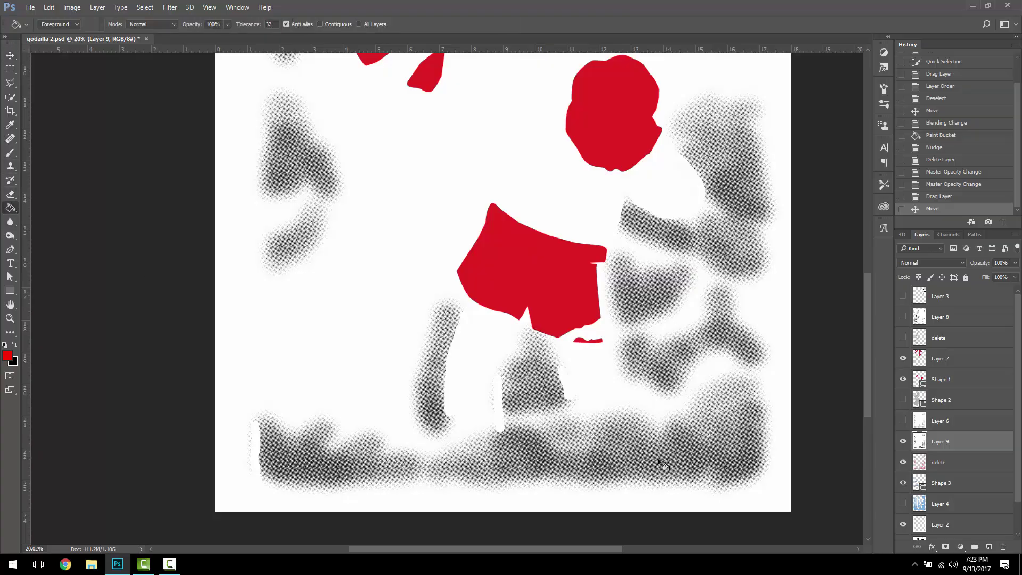
{"action": "scroll", "coordinate": [767, 440], "scroll_direction": "up", "scroll_amount": 10}
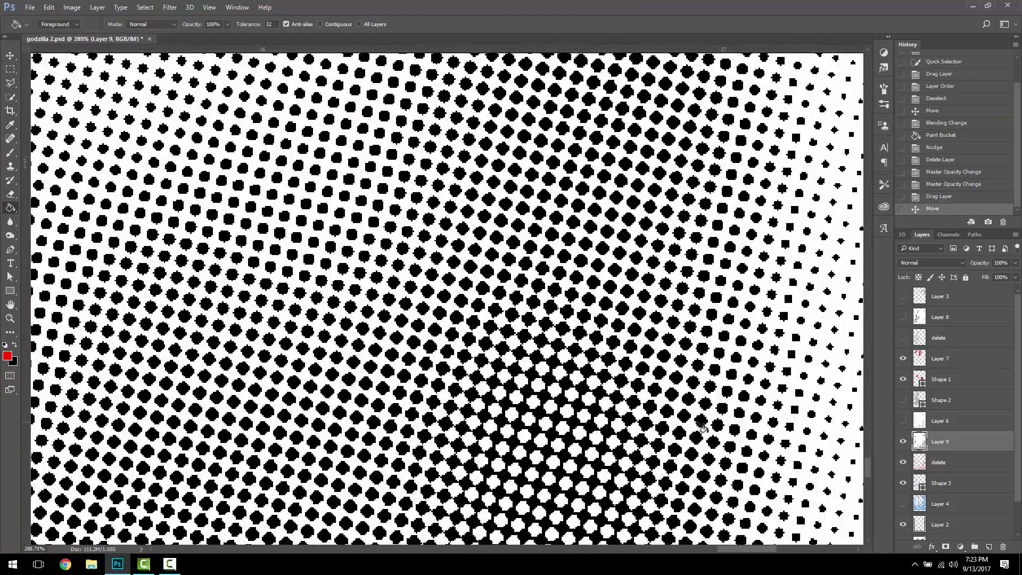
{"action": "left_click", "coordinate": [725, 430]}
{"action": "scroll", "coordinate": [692, 420], "scroll_direction": "down", "scroll_amount": 3}
{"action": "scroll", "coordinate": [692, 417], "scroll_direction": "down", "scroll_amount": 3}
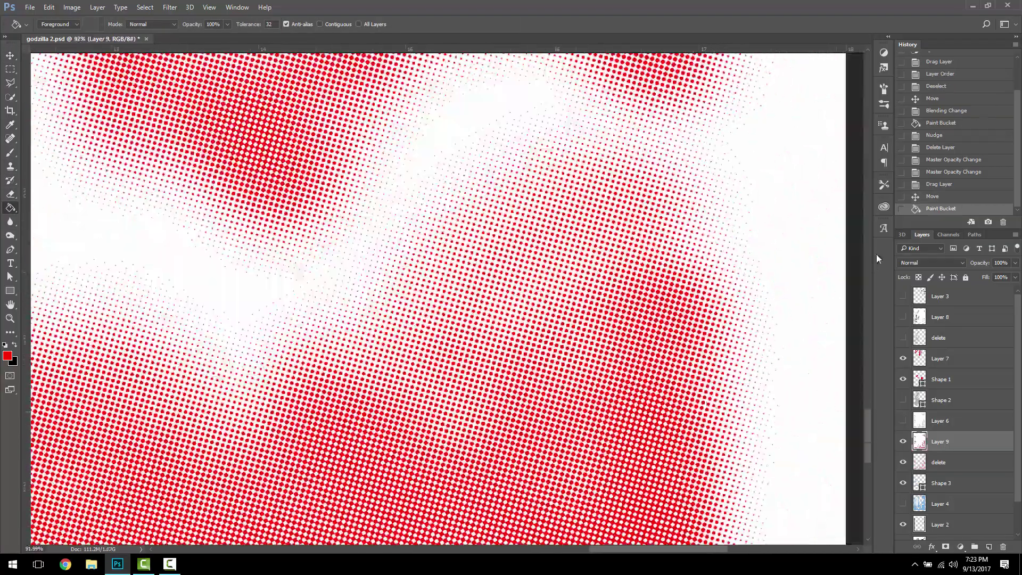
Set the red halftone layer's blending mode to Multiply and shift the layer slightly over the poster's clouds.
{"action": "left_click", "coordinate": [950, 263]}
{"action": "left_click", "coordinate": [931, 297]}
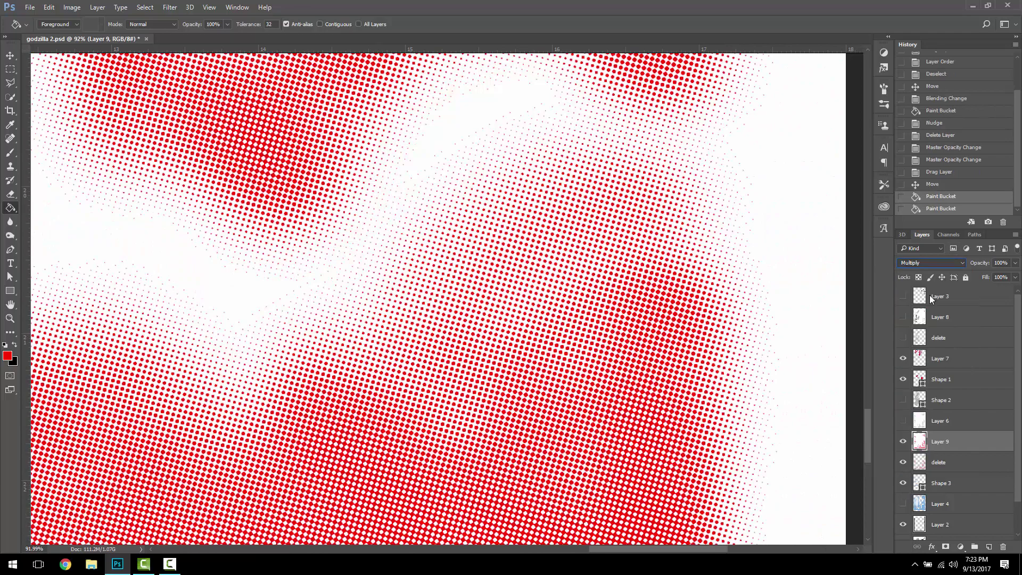
{"action": "key", "text": "v"}
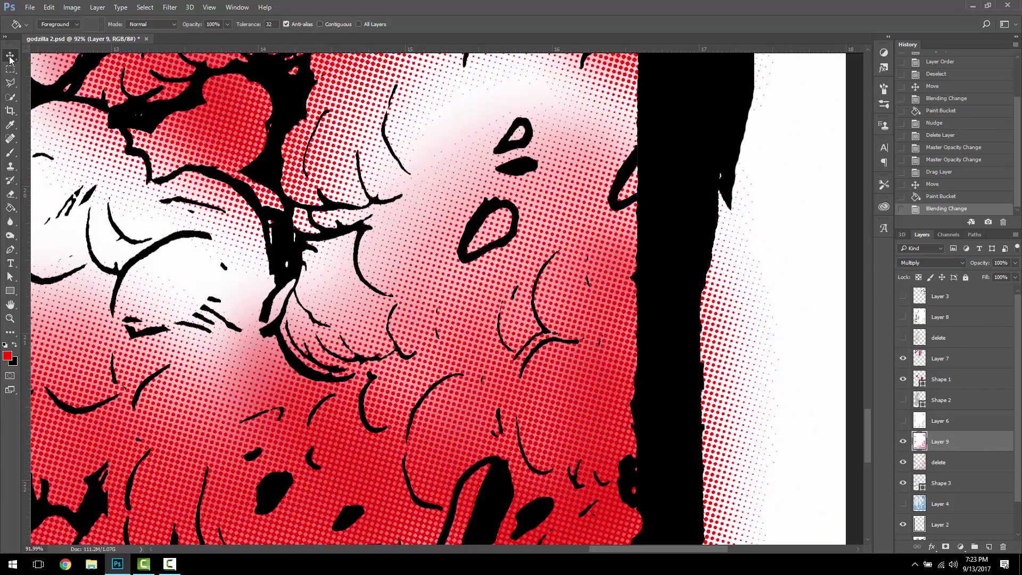
{"action": "scroll", "coordinate": [387, 264], "scroll_direction": "down", "scroll_amount": 5}
{"action": "scroll", "coordinate": [387, 263], "scroll_direction": "down", "scroll_amount": 2}
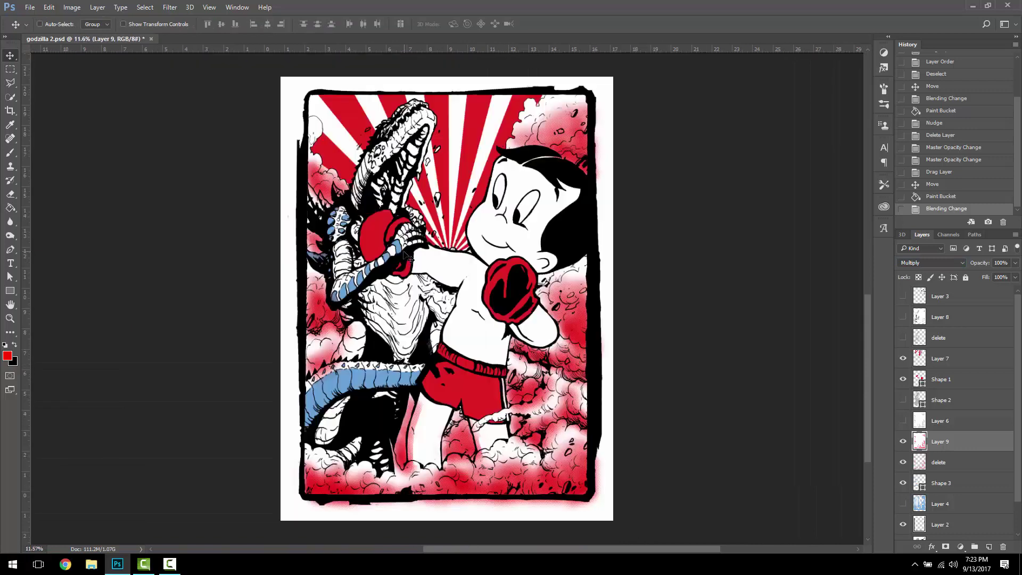
{"action": "left_click_drag", "start_coordinate": [554, 452], "coordinate": [543, 450]}
Compare the red halftone with the soft cloud shading by viewing each alone, ending with only the soft shading shown.
{"action": "left_click", "coordinate": [903, 462]}
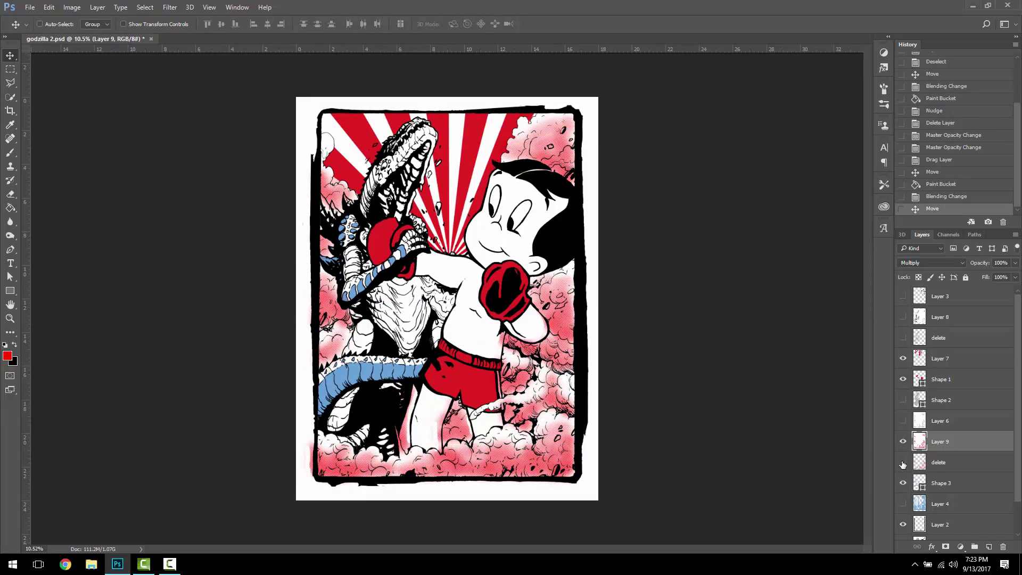
{"action": "left_click", "coordinate": [903, 441]}
{"action": "left_click", "coordinate": [903, 463]}
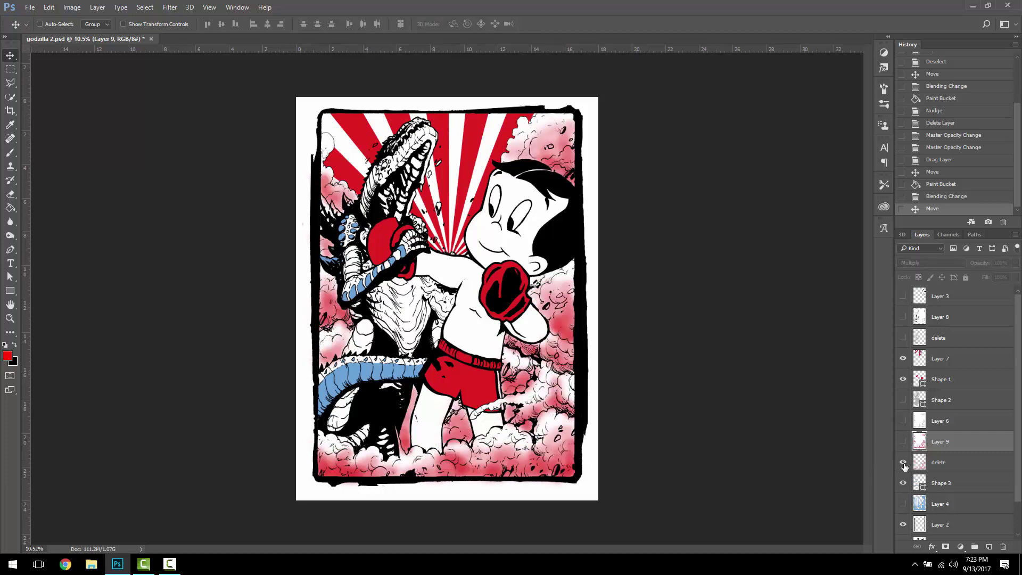
{"action": "scroll", "coordinate": [511, 407], "scroll_direction": "up", "scroll_amount": 3}
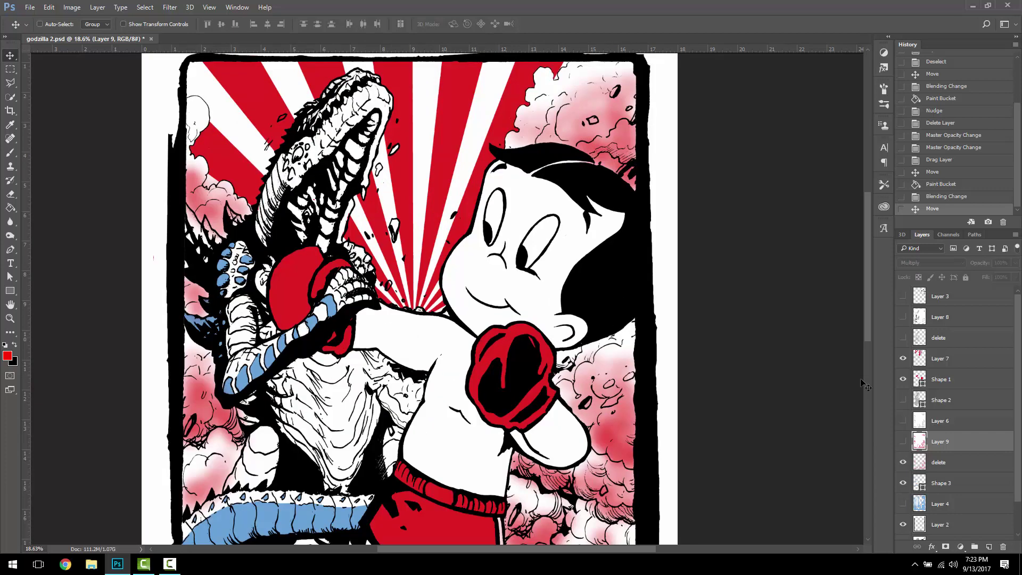
{"action": "scroll", "coordinate": [851, 452], "scroll_direction": "down", "scroll_amount": 1}
Show the blue Layer 4 and delete the red halftone Layer 9.
{"action": "left_click", "coordinate": [902, 504]}
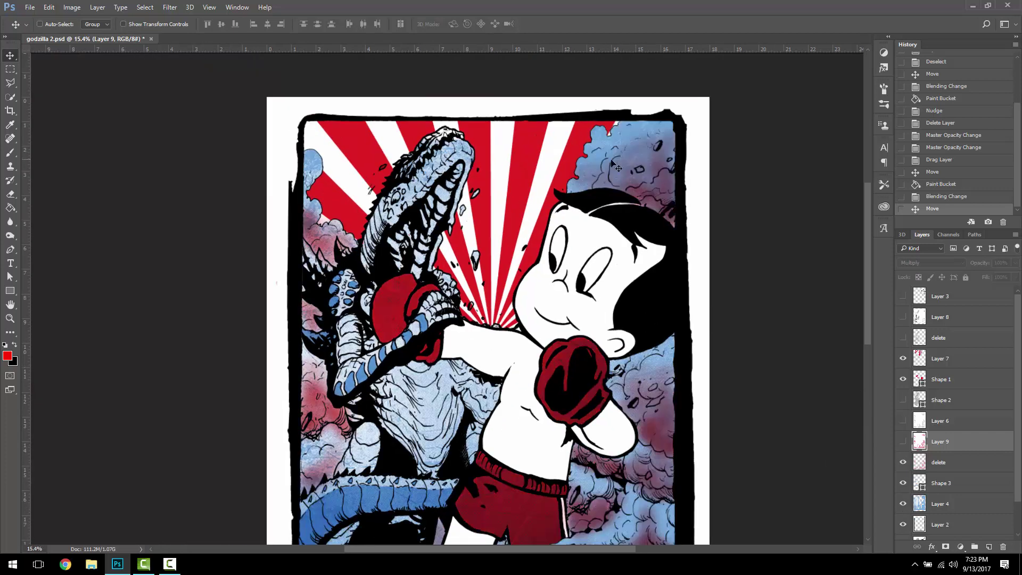
{"action": "scroll", "coordinate": [664, 397], "scroll_direction": "down", "scroll_amount": 2}
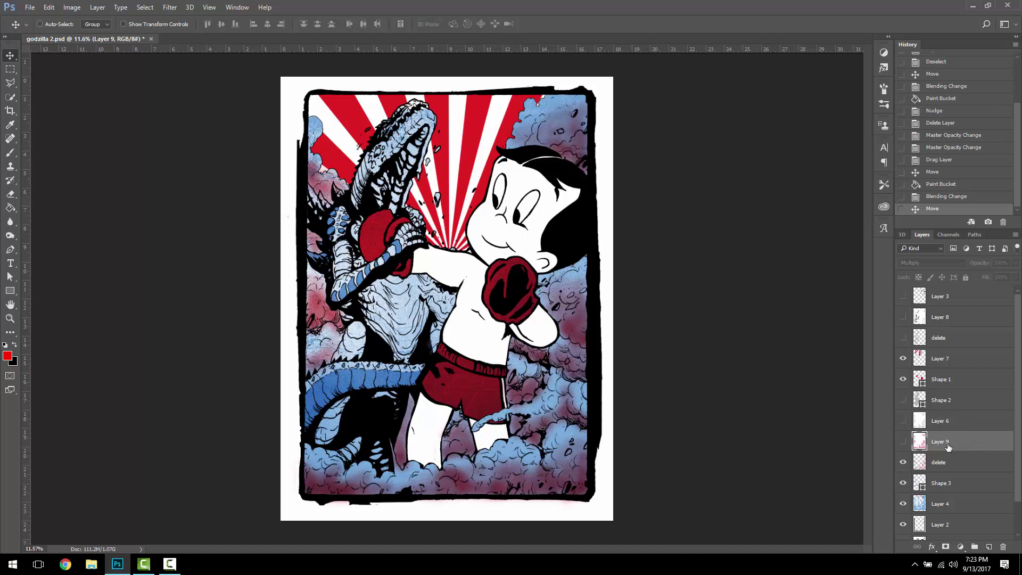
{"action": "key", "text": "Delete"}
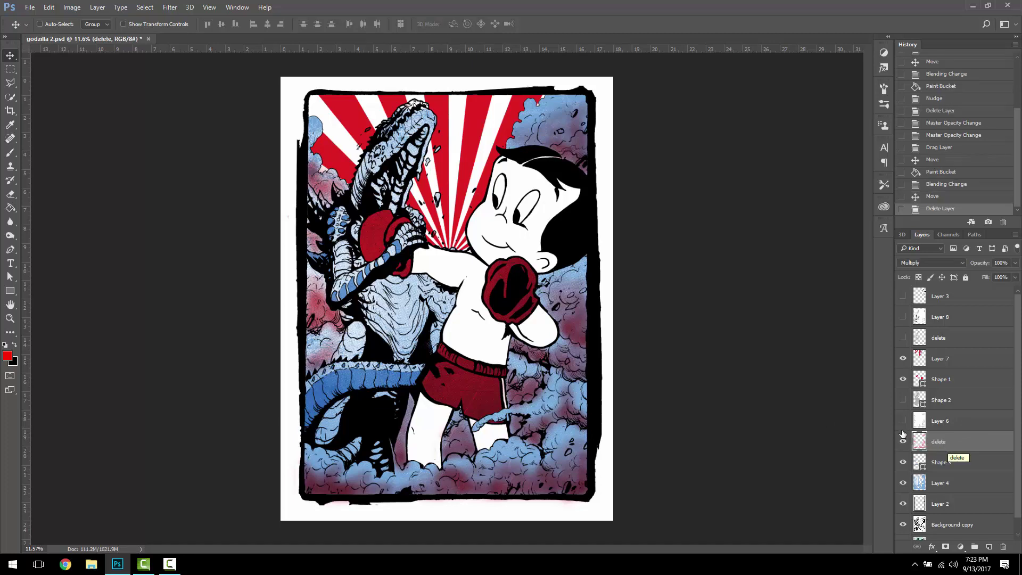
Hide the soft red shading and blue Layer 4, show the gray halftone Layer 6, and inspect its dots on the clouds.
{"action": "left_click", "coordinate": [902, 421]}
{"action": "left_click", "coordinate": [902, 421]}
{"action": "left_click", "coordinate": [903, 441]}
{"action": "left_click", "coordinate": [903, 483]}
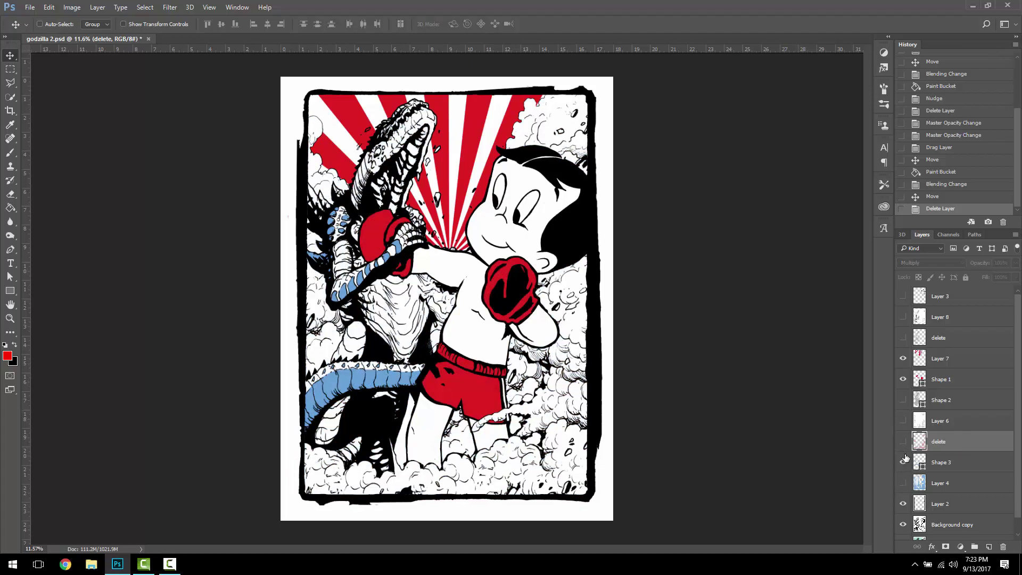
{"action": "left_click", "coordinate": [903, 420]}
{"action": "scroll", "coordinate": [607, 445], "scroll_direction": "up", "scroll_amount": 8}
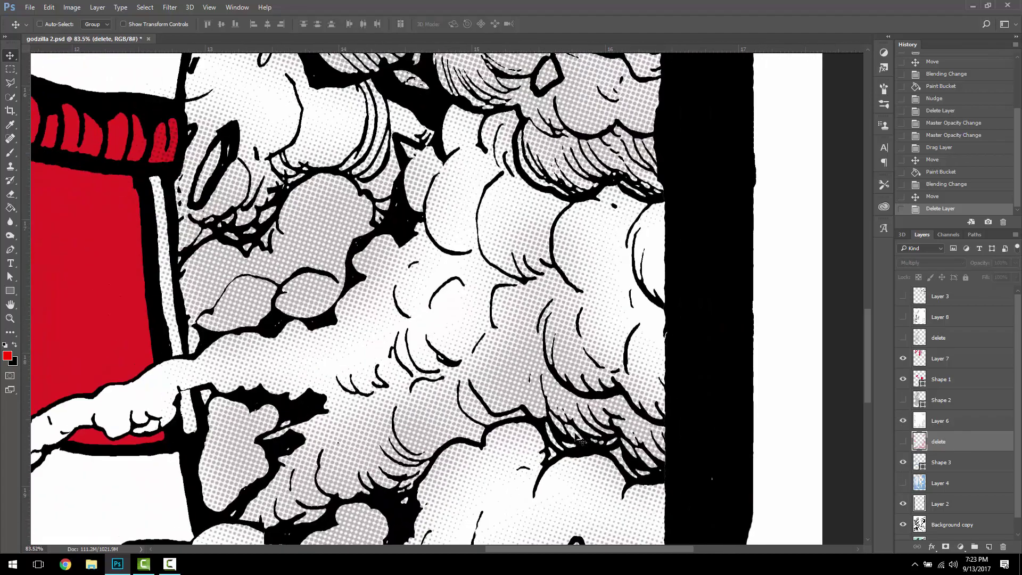
{"action": "scroll", "coordinate": [580, 439], "scroll_direction": "up", "scroll_amount": 3}
{"action": "scroll", "coordinate": [596, 388], "scroll_direction": "down", "scroll_amount": 1}
{"action": "scroll", "coordinate": [638, 375], "scroll_direction": "up", "scroll_amount": 2}
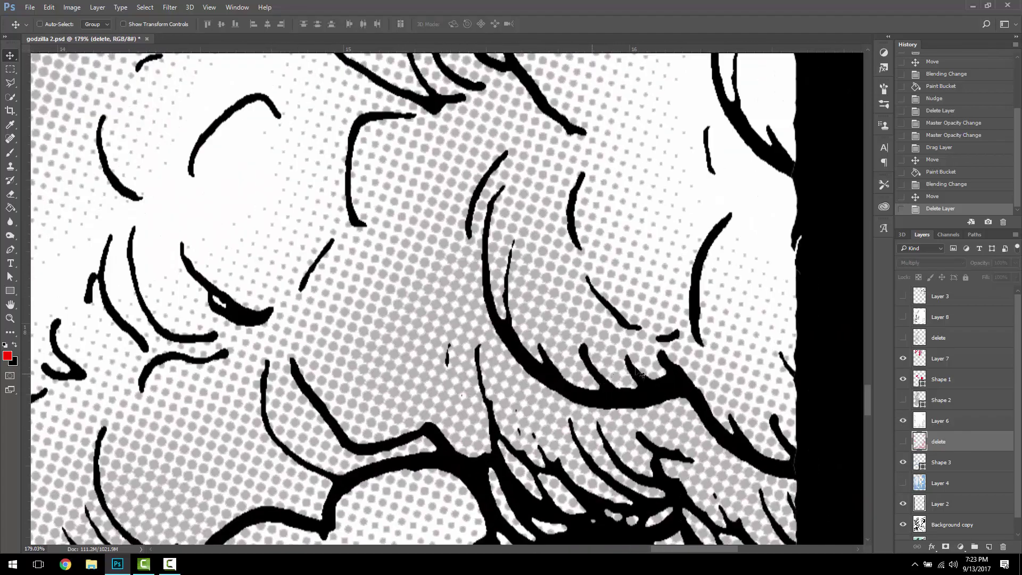
Show the soft red shading layer and blue Layer 4 together with the gray halftone, and view the whole poster.
{"action": "left_click", "coordinate": [903, 442]}
{"action": "scroll", "coordinate": [637, 368], "scroll_direction": "down", "scroll_amount": 4}
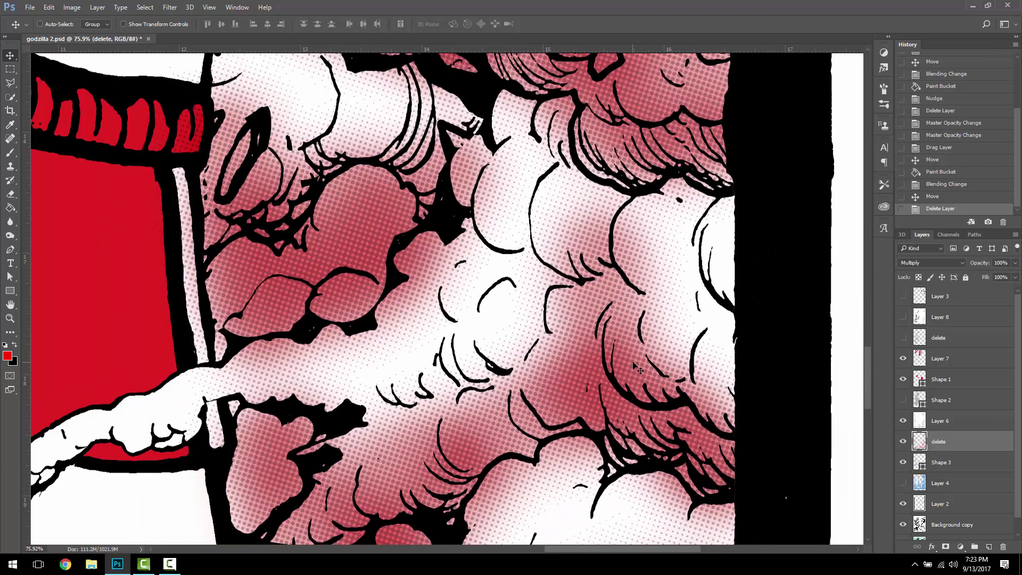
{"action": "left_click", "coordinate": [903, 483]}
{"action": "scroll", "coordinate": [652, 373], "scroll_direction": "down", "scroll_amount": 5}
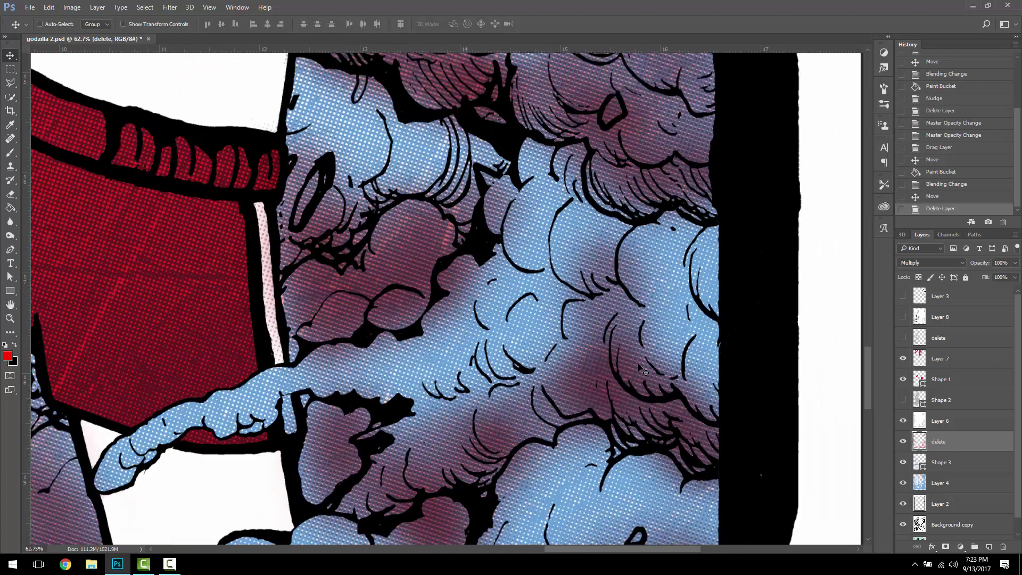
{"action": "scroll", "coordinate": [656, 330], "scroll_direction": "down", "scroll_amount": 3}
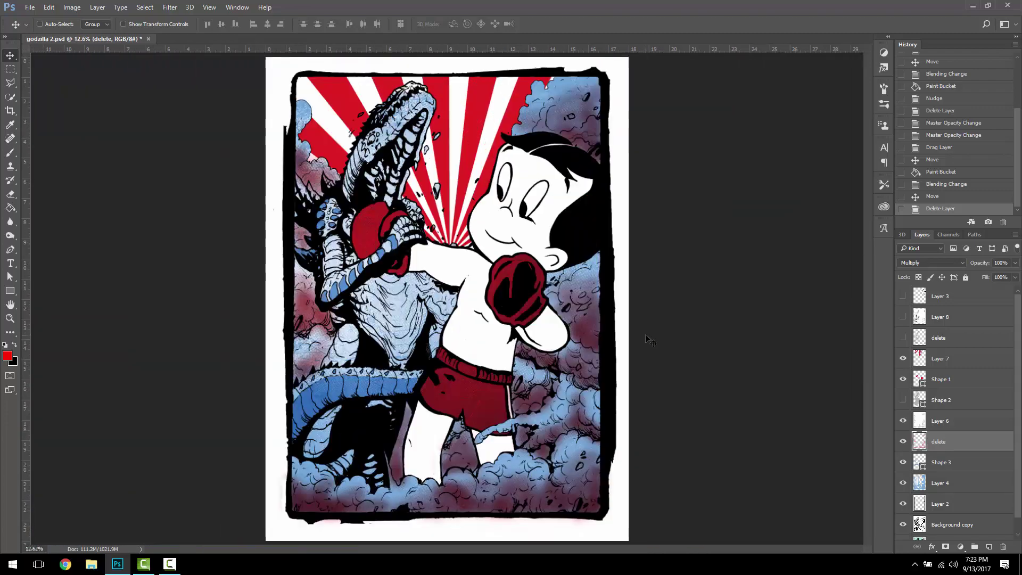
Compare the poster with and without the Layer 6 halftone, and show the gray Shape 2 layer over Godzilla.
{"action": "left_click", "coordinate": [900, 421]}
{"action": "left_click", "coordinate": [900, 421]}
{"action": "left_click", "coordinate": [900, 421]}
{"action": "left_click", "coordinate": [900, 421]}
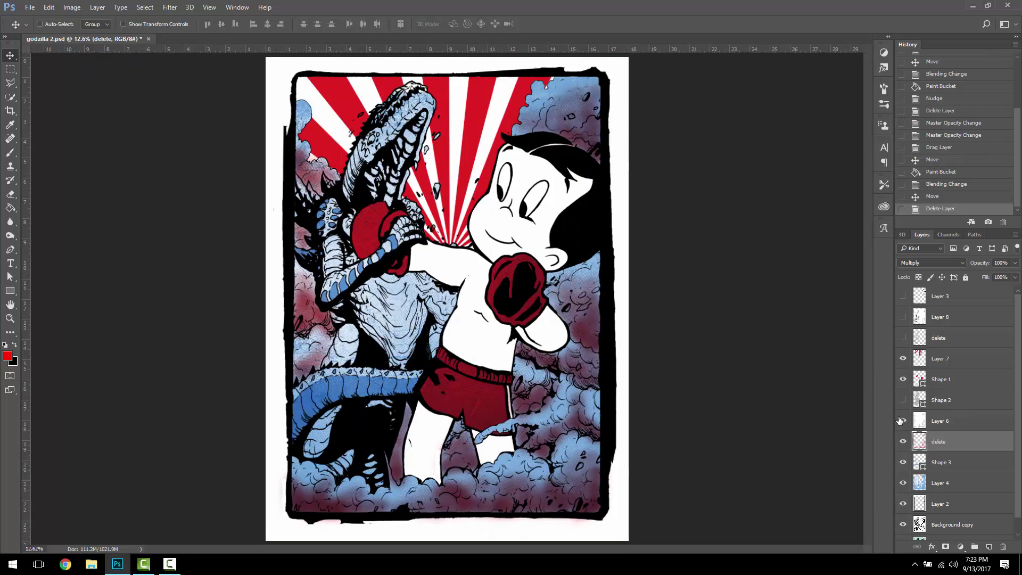
{"action": "left_click", "coordinate": [903, 396]}
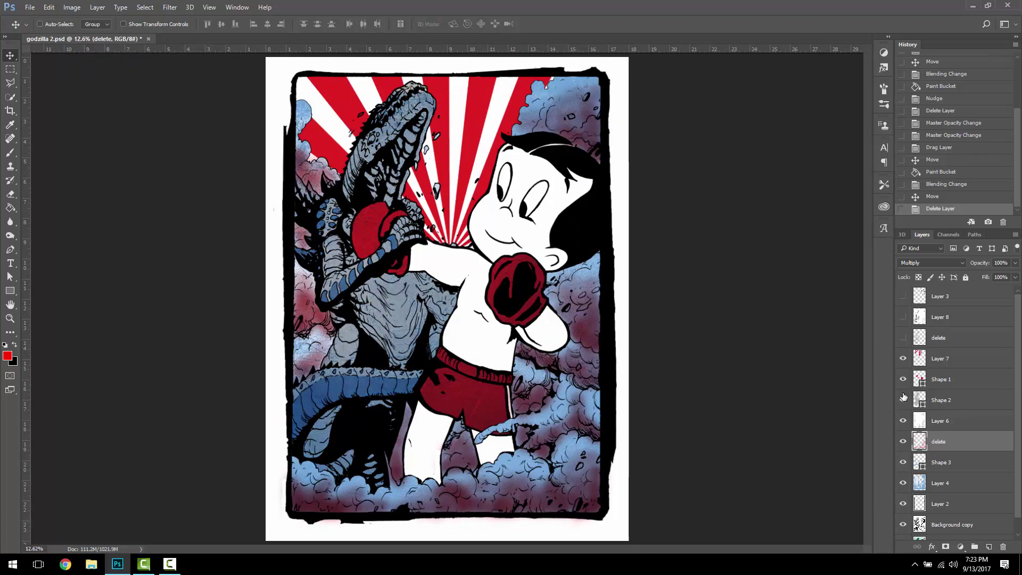
{"action": "left_click_drag", "start_coordinate": [343, 234], "coordinate": [813, 366]}
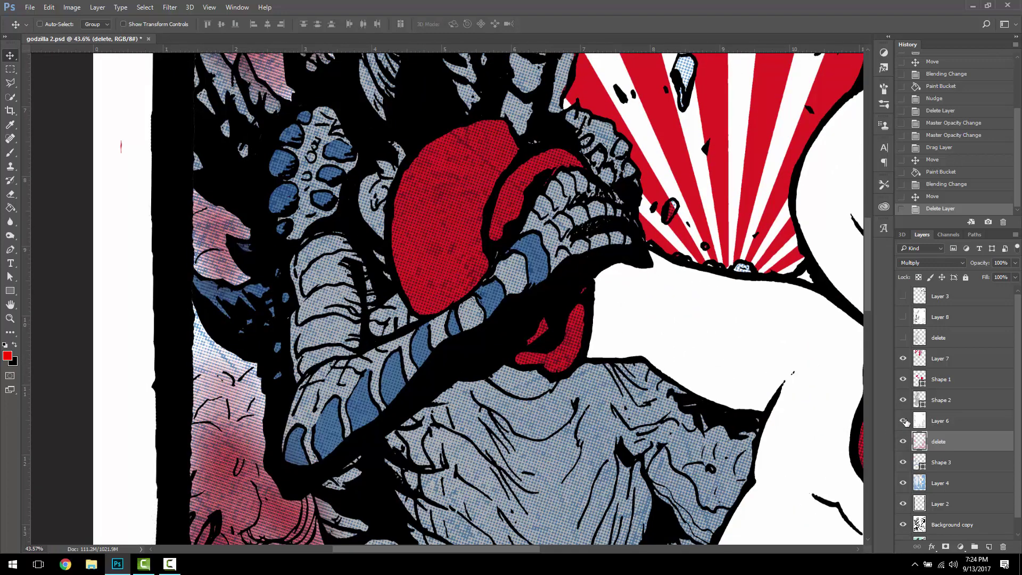
Hide Layer 6, the red cloud shading, Shape 3, Layer 4 and Layer 2 to examine the flat gray on Godzilla.
{"action": "left_click_drag", "start_coordinate": [903, 420], "coordinate": [903, 510]}
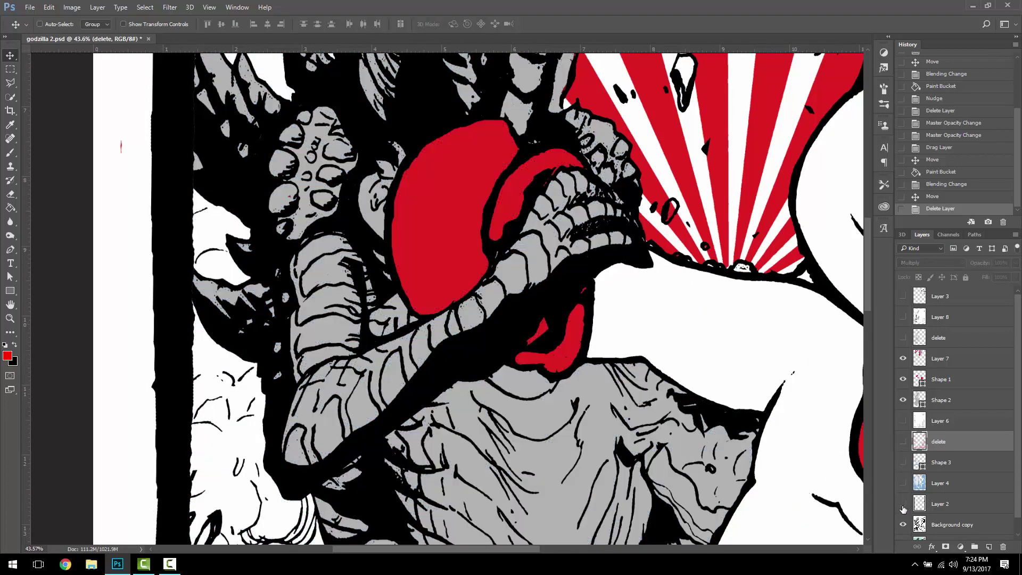
{"action": "scroll", "coordinate": [577, 420], "scroll_direction": "down", "scroll_amount": 2}
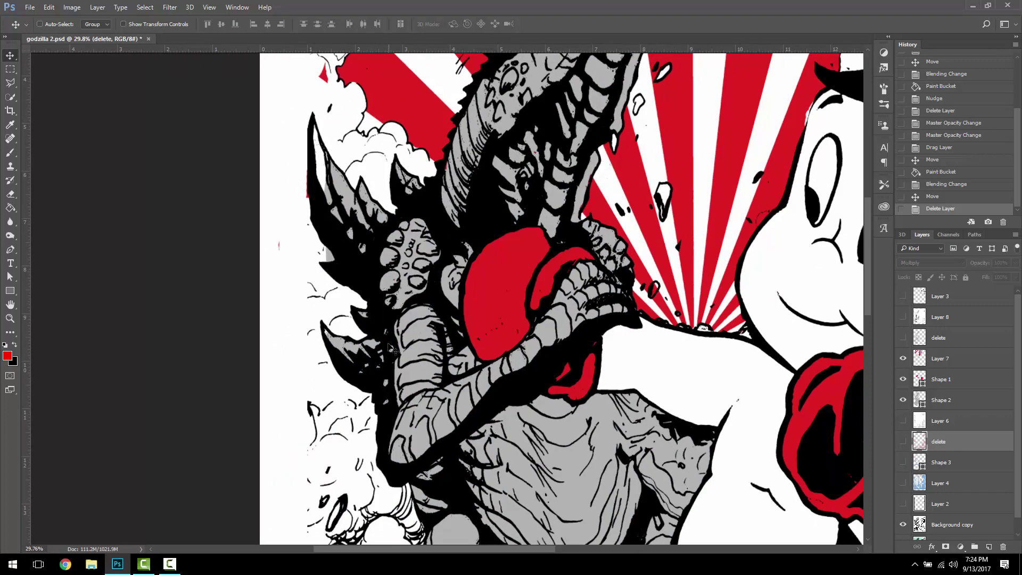
{"action": "scroll", "coordinate": [391, 348], "scroll_direction": "down", "scroll_amount": 2}
{"action": "scroll", "coordinate": [379, 300], "scroll_direction": "up", "scroll_amount": 4}
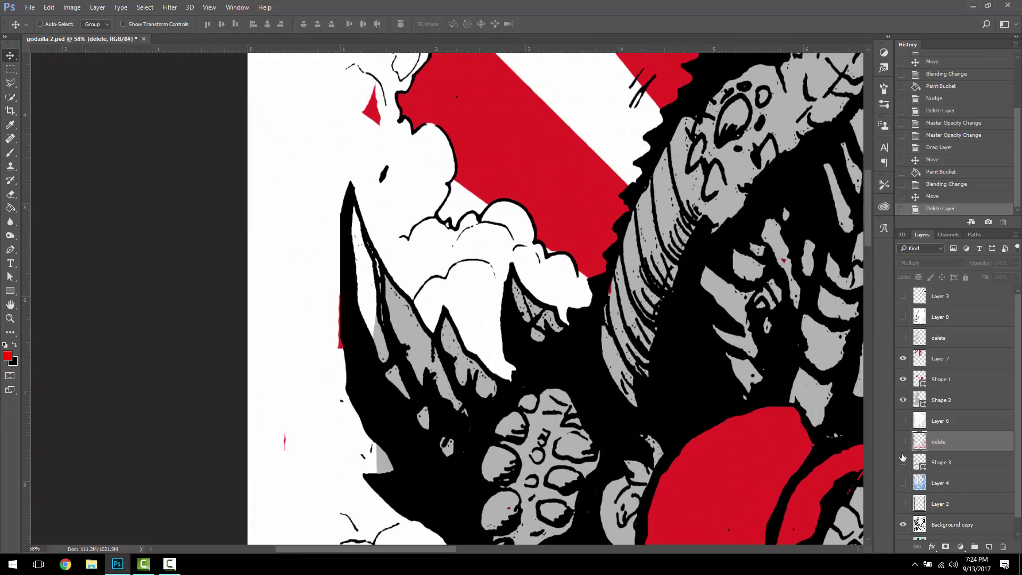
{"action": "scroll", "coordinate": [903, 457], "scroll_direction": "down", "scroll_amount": 1}
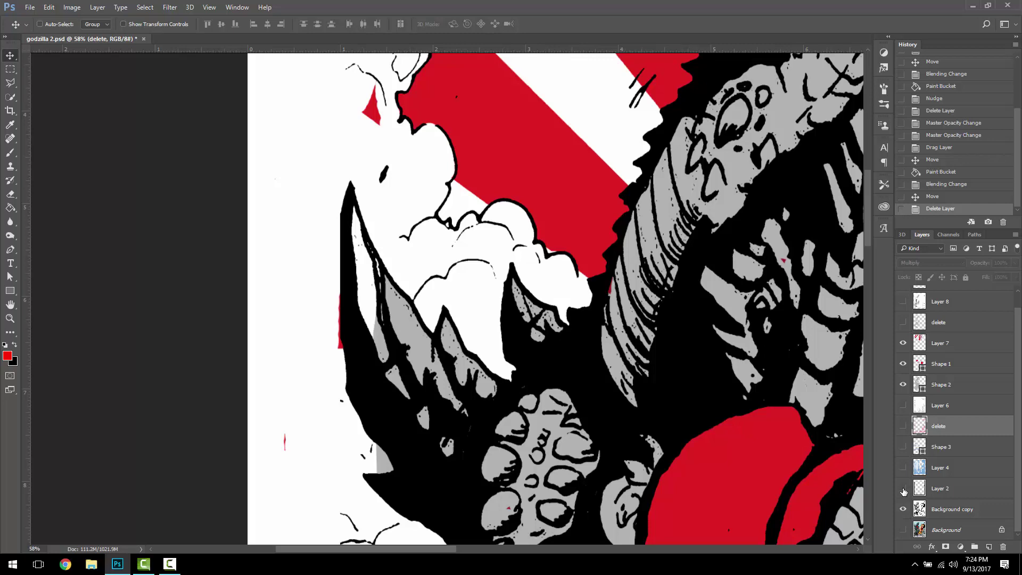
{"action": "scroll", "coordinate": [709, 376], "scroll_direction": "down", "scroll_amount": 5}
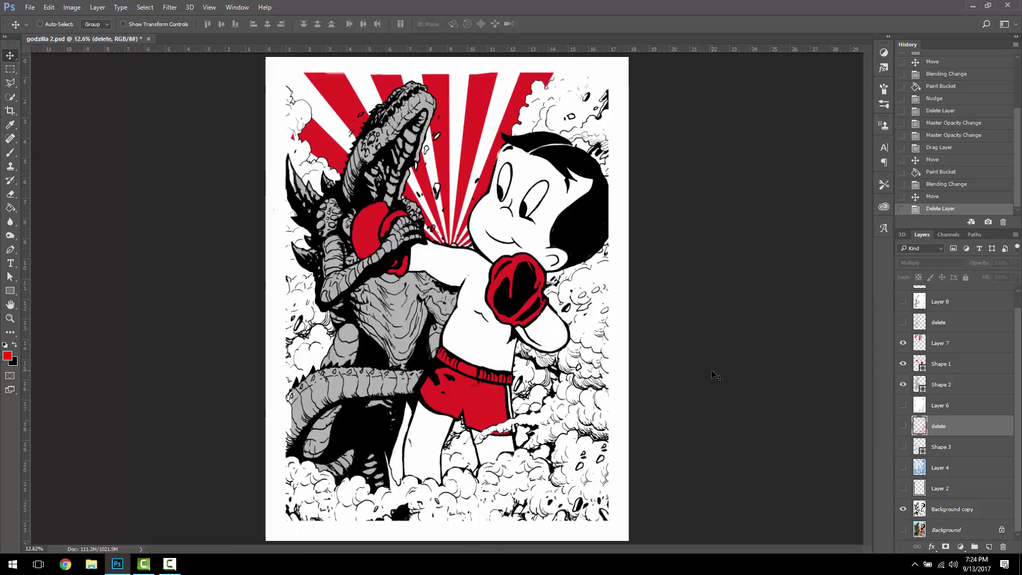
Show blue Layer 4, Shape 3, the red cloud shading layer and Layer 6 again over the gray artwork.
{"action": "left_click", "coordinate": [902, 467]}
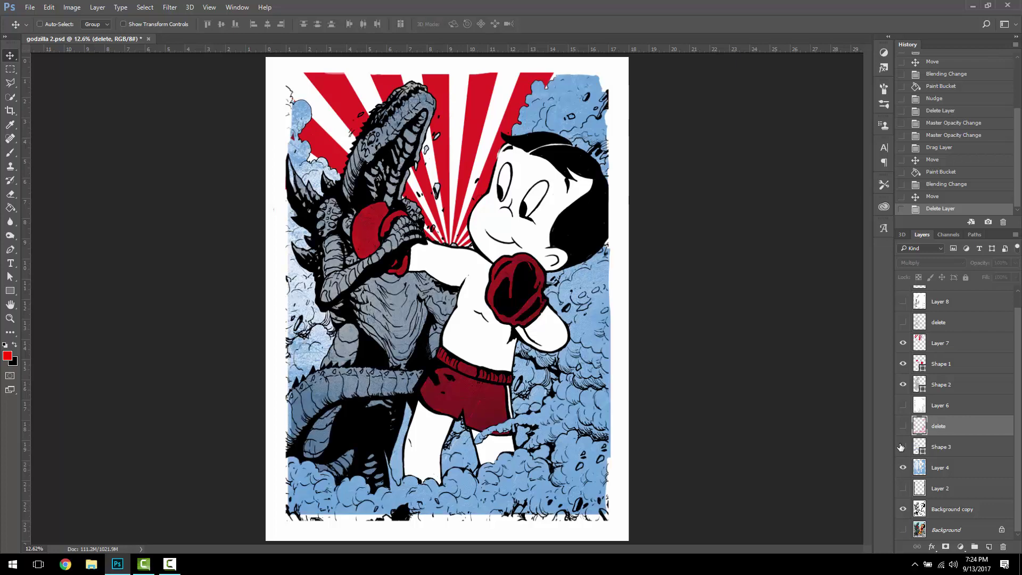
{"action": "left_click", "coordinate": [903, 447]}
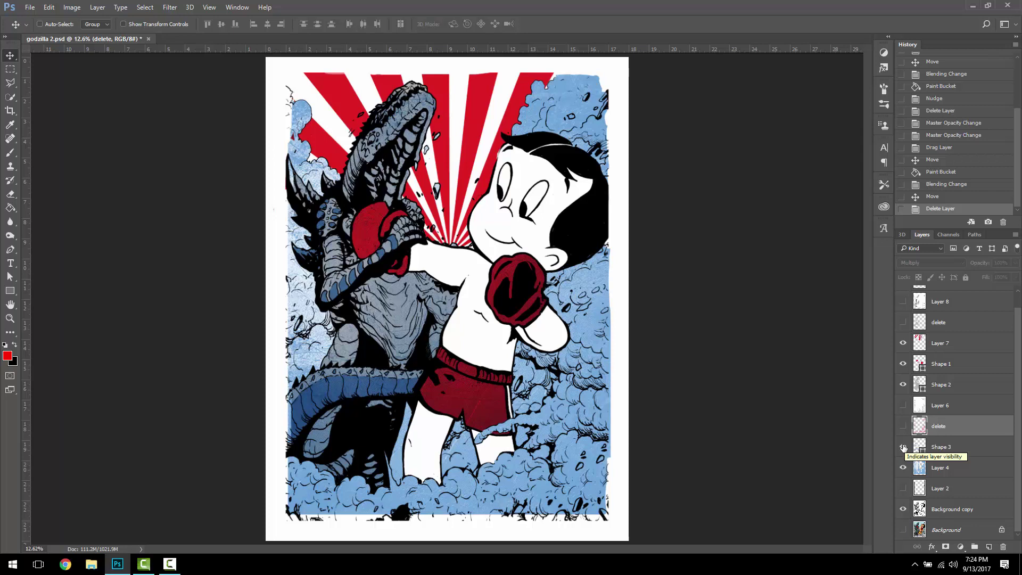
{"action": "left_click", "coordinate": [902, 424]}
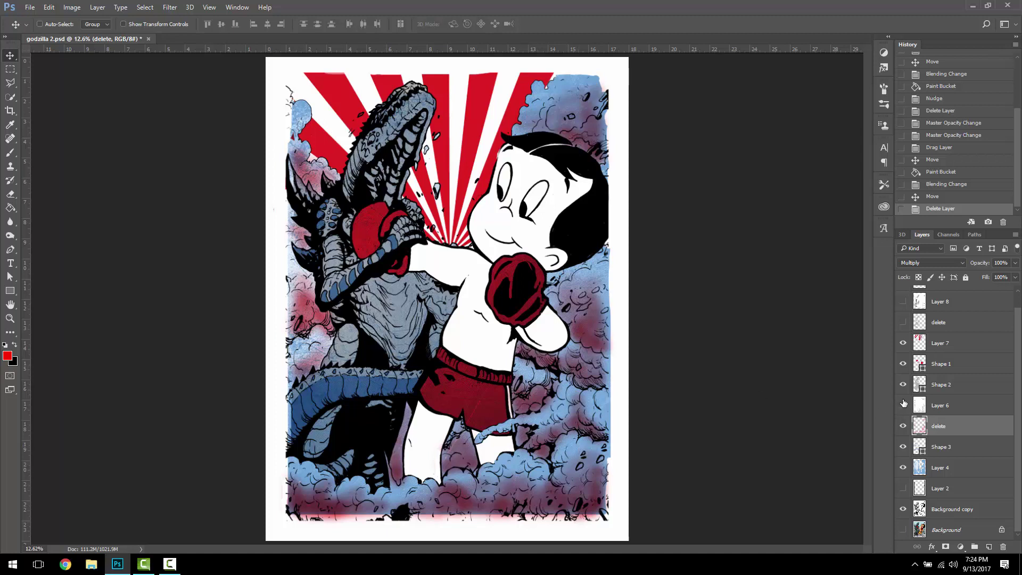
{"action": "left_click", "coordinate": [903, 405]}
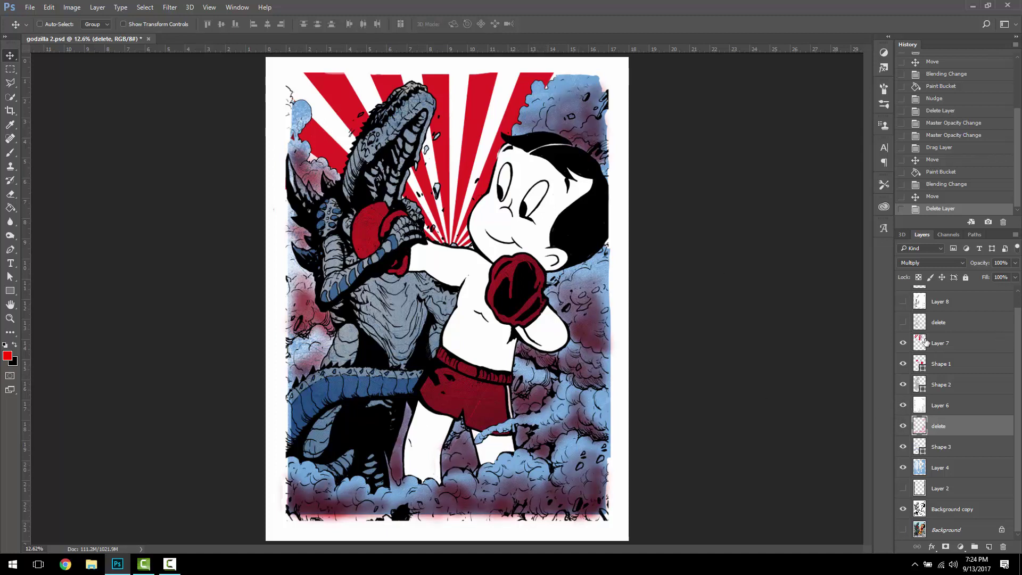
Show the dark shading layer above Layer 7 and inspect its effect on Godzilla's body up close.
{"action": "left_click", "coordinate": [903, 323]}
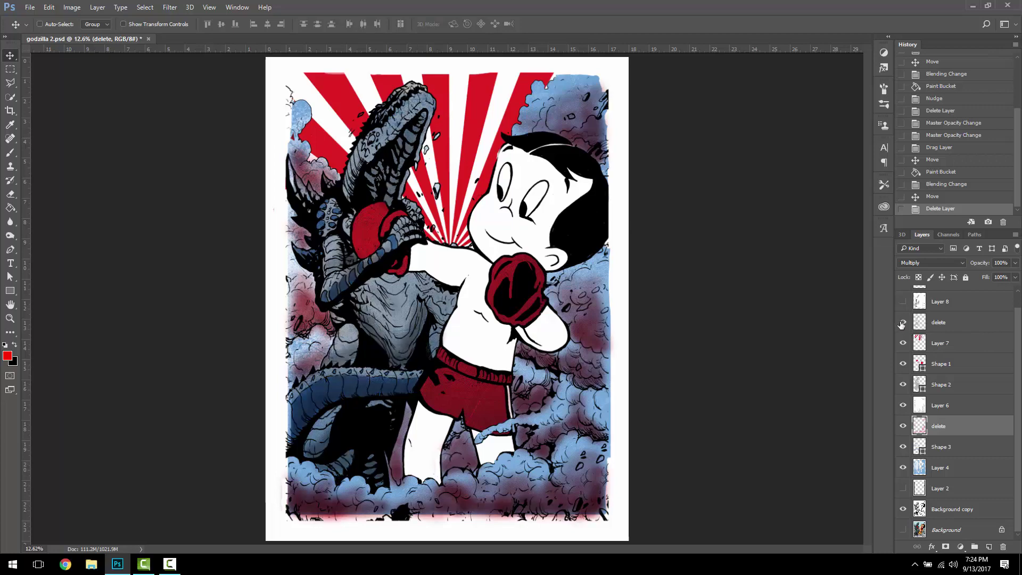
{"action": "left_click", "coordinate": [903, 323]}
{"action": "left_click", "coordinate": [903, 322]}
{"action": "scroll", "coordinate": [410, 335], "scroll_direction": "up", "scroll_amount": 2}
{"action": "scroll", "coordinate": [410, 337], "scroll_direction": "up", "scroll_amount": 5}
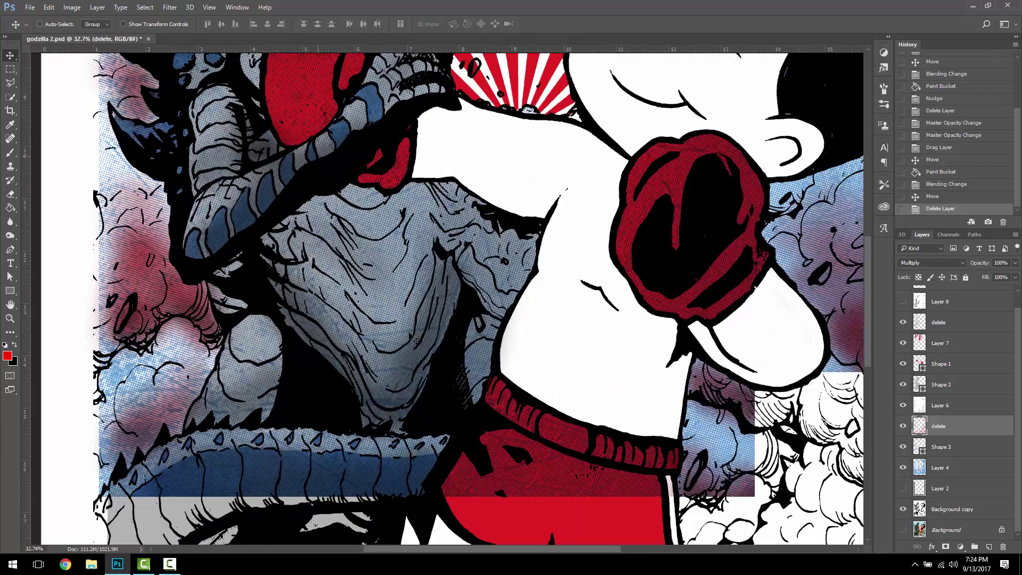
{"action": "scroll", "coordinate": [441, 351], "scroll_direction": "down", "scroll_amount": 5}
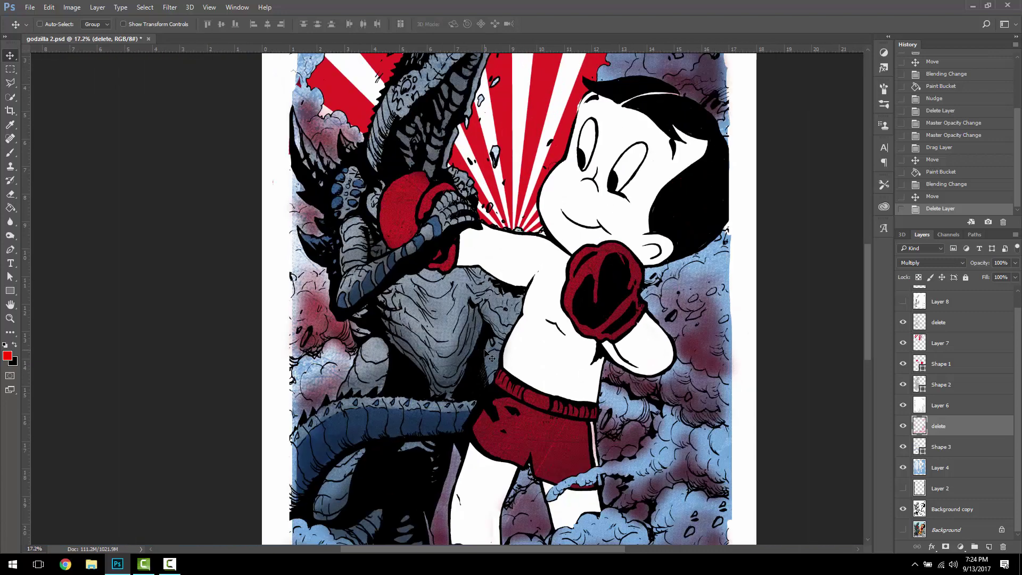
{"action": "scroll", "coordinate": [751, 357], "scroll_direction": "down", "scroll_amount": 2}
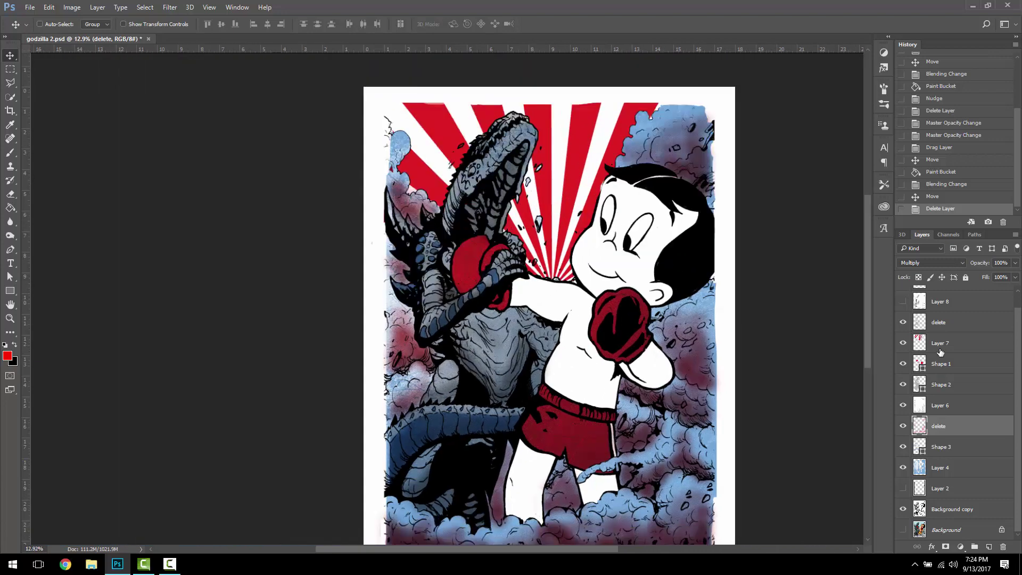
Compare the poster with and without the dark shading layer above Layer 7, and delete that layer.
{"action": "left_click", "coordinate": [903, 322]}
{"action": "left_click", "coordinate": [903, 322]}
{"action": "left_click", "coordinate": [903, 322]}
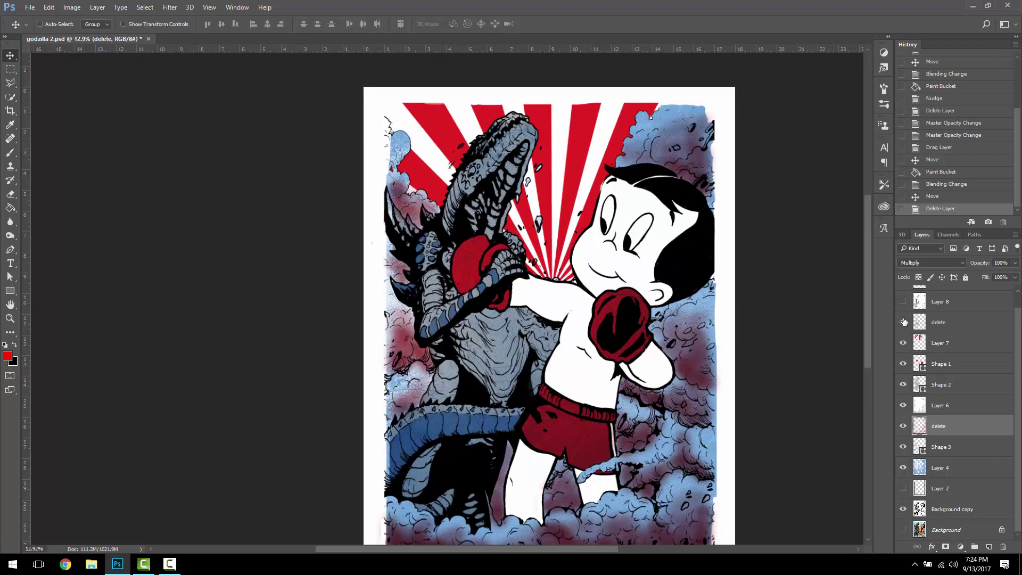
{"action": "left_click", "coordinate": [903, 321]}
{"action": "left_click", "coordinate": [903, 322]}
{"action": "left_click", "coordinate": [903, 322]}
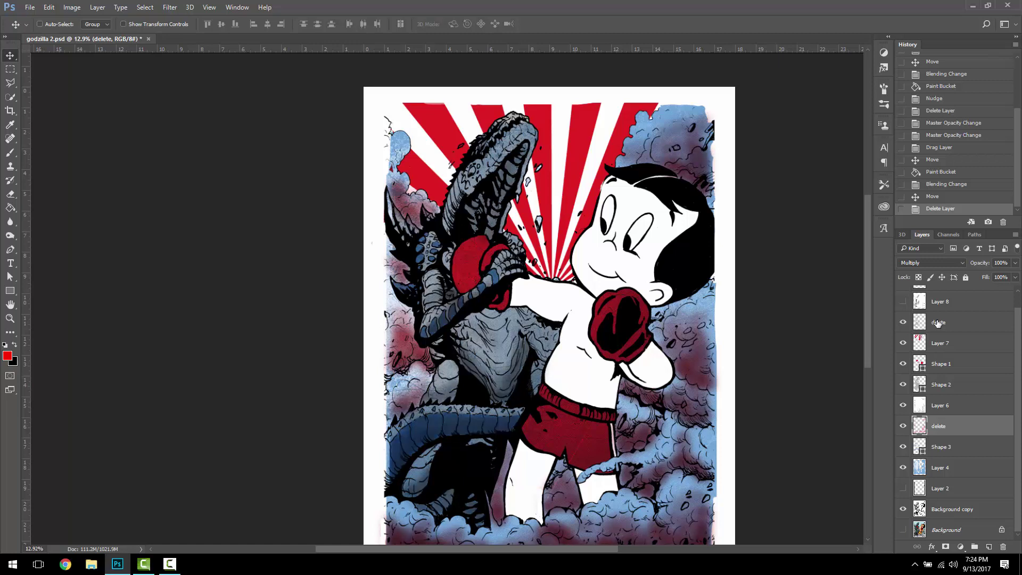
{"action": "left_click", "coordinate": [903, 322]}
{"action": "left_click", "coordinate": [942, 322]}
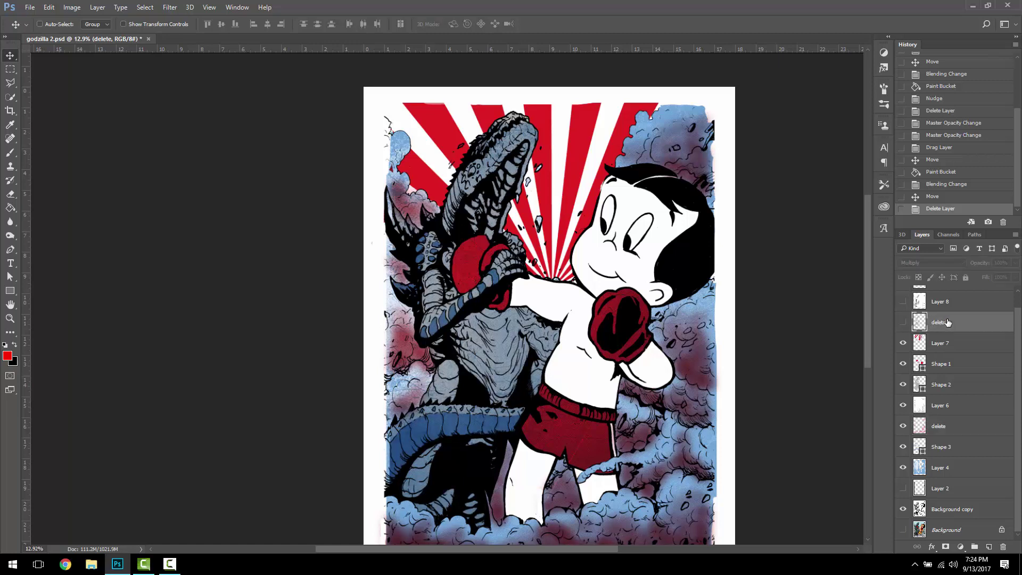
{"action": "key", "text": "Delete"}
Show the Layer 8 halftone shading and inspect its dots on Godzilla's arms and chest.
{"action": "left_click", "coordinate": [903, 321]}
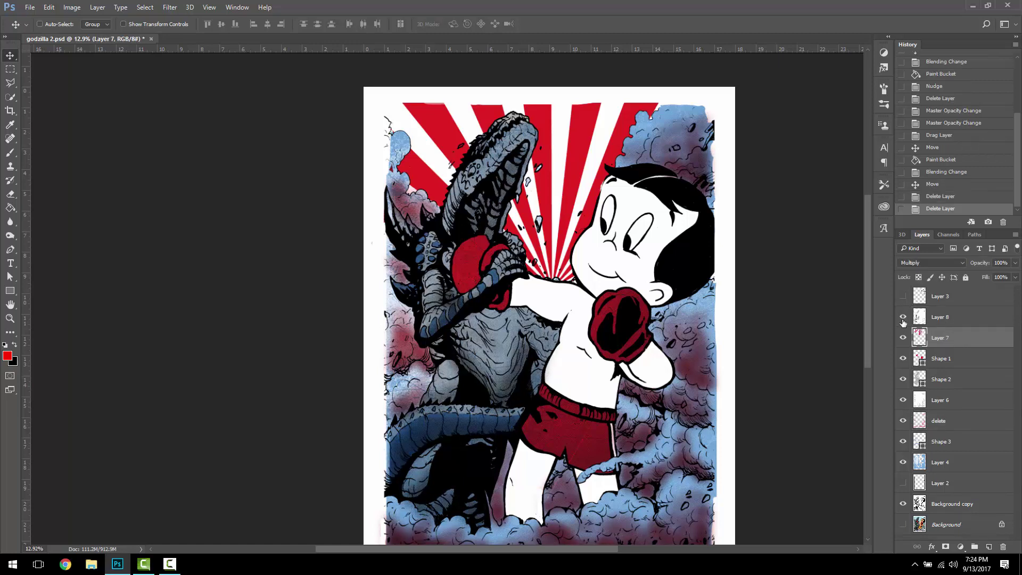
{"action": "key", "text": "ctrl+plus"}
{"action": "key", "text": "ctrl+plus"}
{"action": "key", "text": "ctrl+plus"}
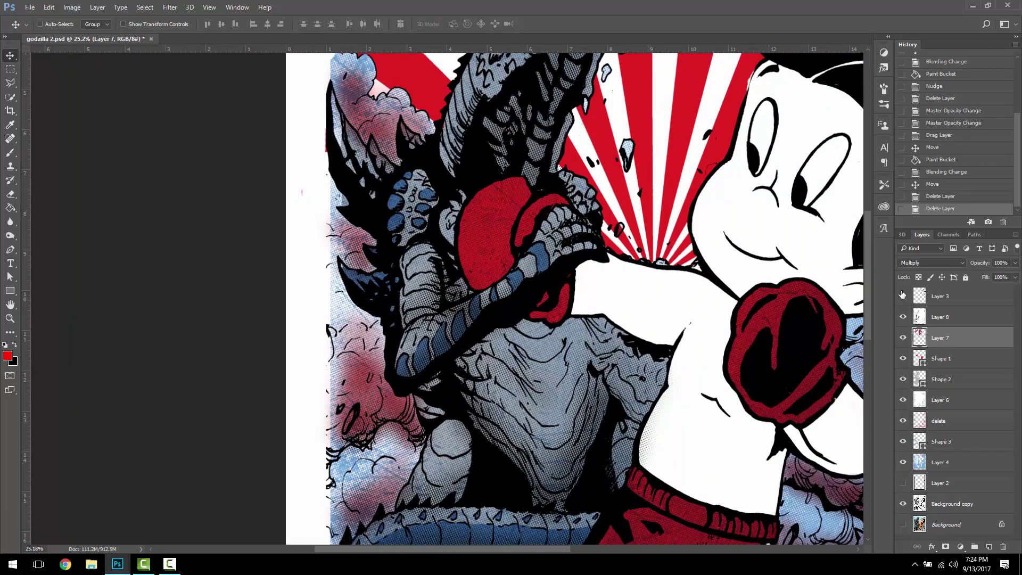
Compare the poster with and without the Layer 3 artwork over the boy's head, leaving that layer hidden.
{"action": "left_click", "coordinate": [902, 295]}
{"action": "left_click", "coordinate": [902, 294]}
{"action": "key", "text": "ctrl+0"}
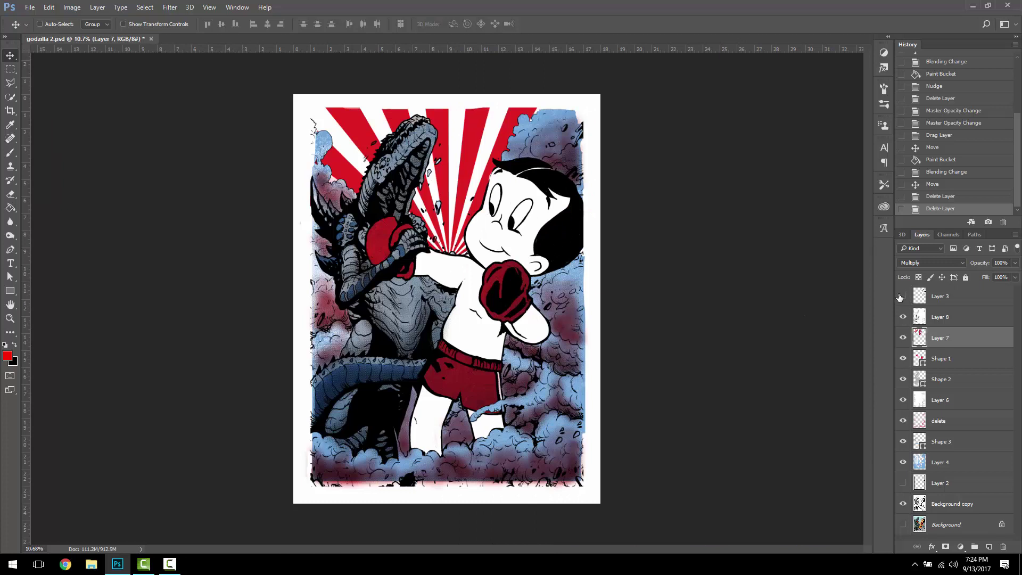
{"action": "left_click", "coordinate": [901, 296]}
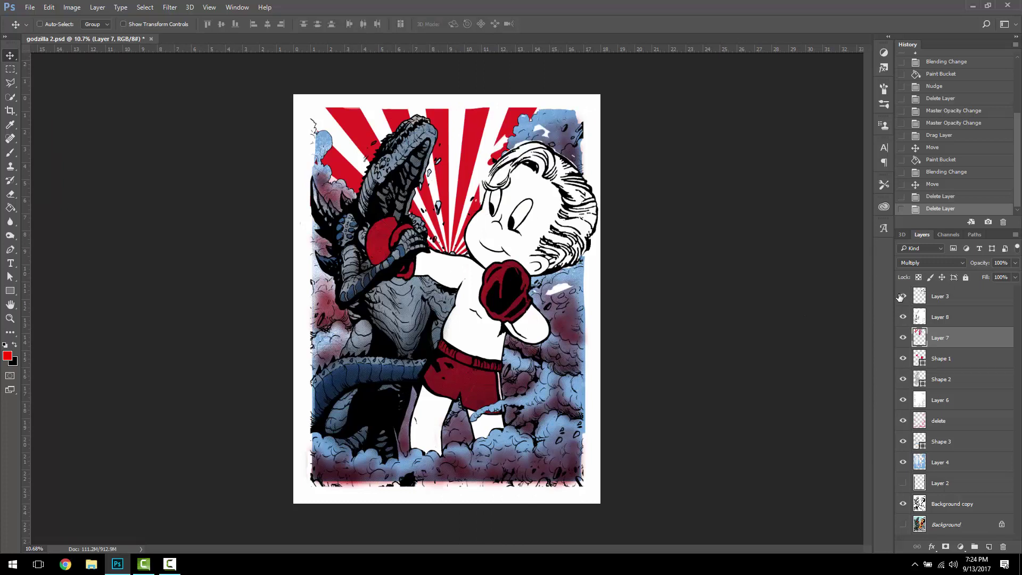
{"action": "left_click", "coordinate": [902, 296]}
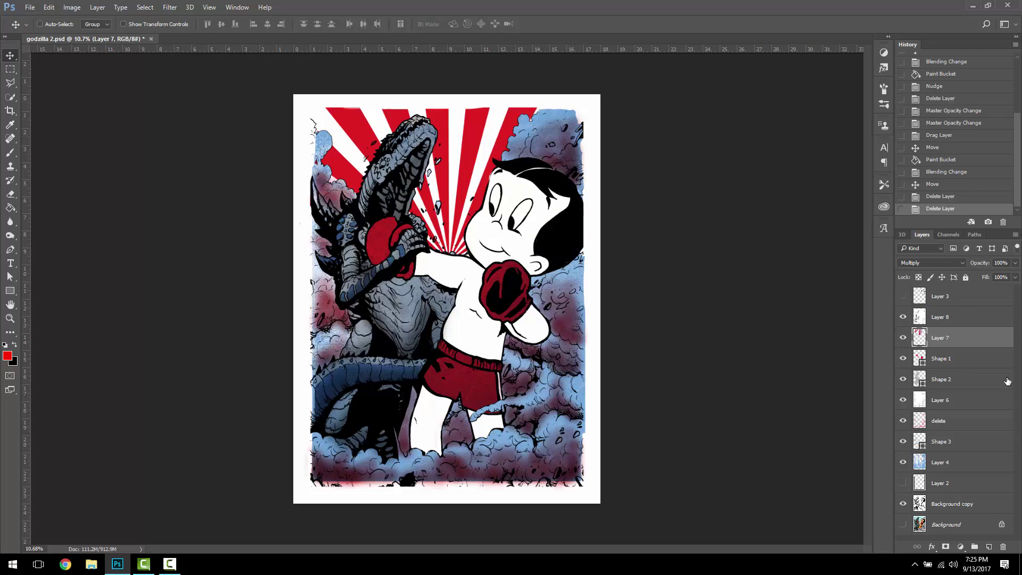
Examine how the combined color layers read across the whole poster at small sizes, and select Layer 6.
{"action": "scroll", "coordinate": [960, 301], "scroll_direction": "up", "scroll_amount": 1}
{"action": "scroll", "coordinate": [979, 326], "scroll_direction": "down", "scroll_amount": 4}
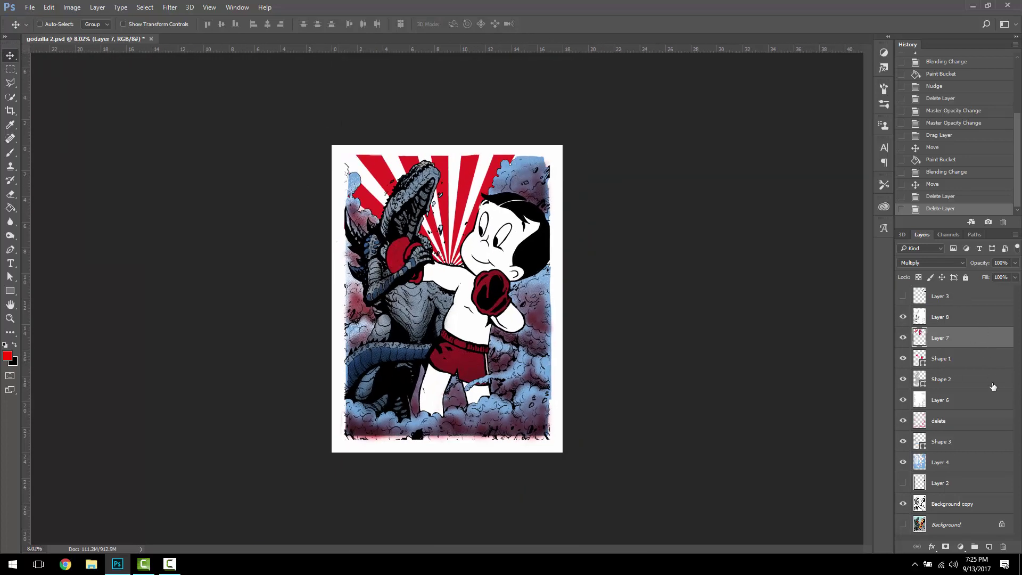
{"action": "scroll", "coordinate": [967, 379], "scroll_direction": "down", "scroll_amount": 2}
{"action": "scroll", "coordinate": [960, 388], "scroll_direction": "up", "scroll_amount": 3}
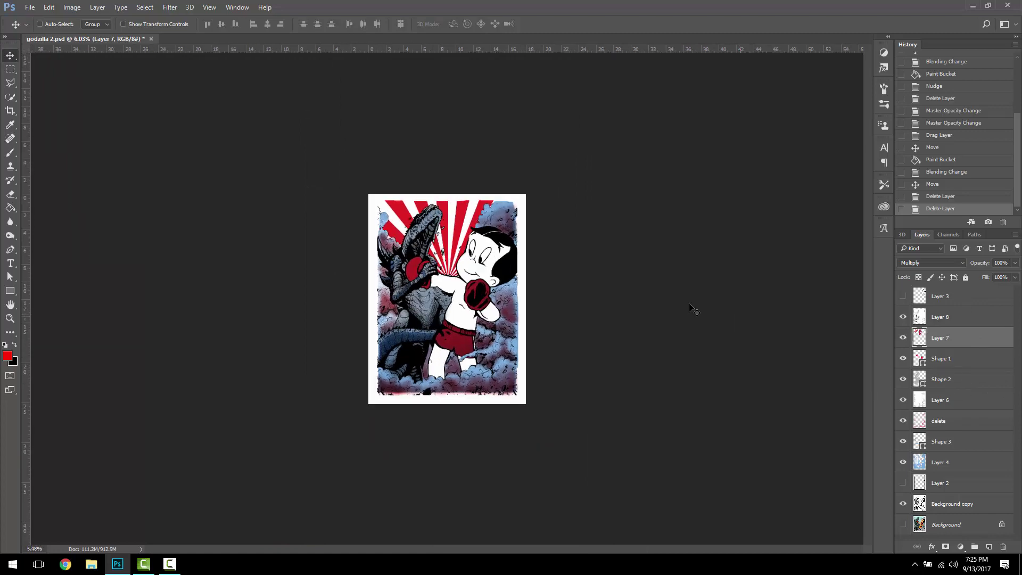
{"action": "left_click", "coordinate": [985, 399]}
{"action": "scroll", "coordinate": [976, 425], "scroll_direction": "down", "scroll_amount": 3}
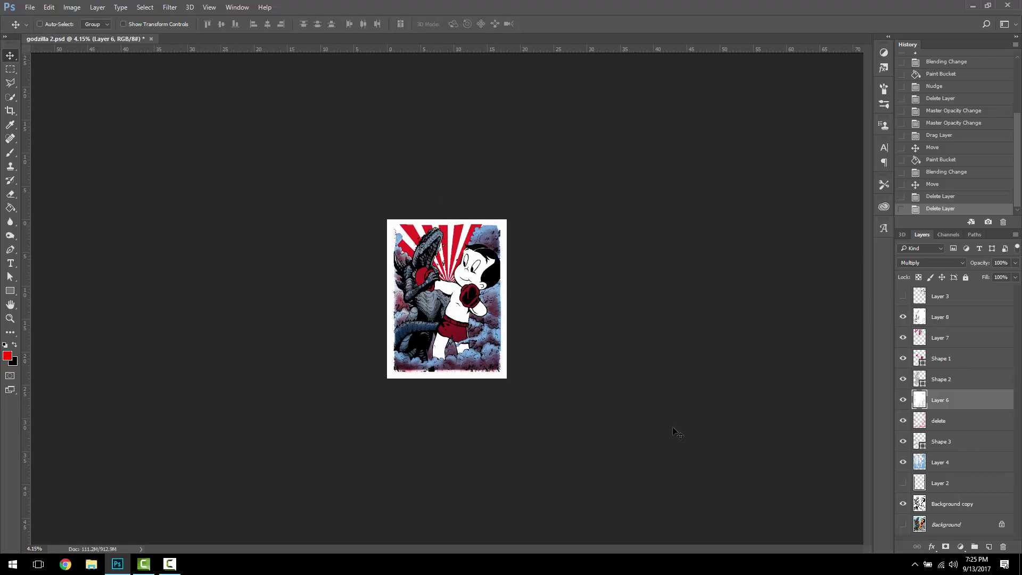
{"action": "scroll", "coordinate": [676, 433], "scroll_direction": "up", "scroll_amount": 2}
Open the godzilla layered PSD file from the 46 folder on the Storage 2 (E:) drive.
{"action": "left_click", "coordinate": [30, 7]}
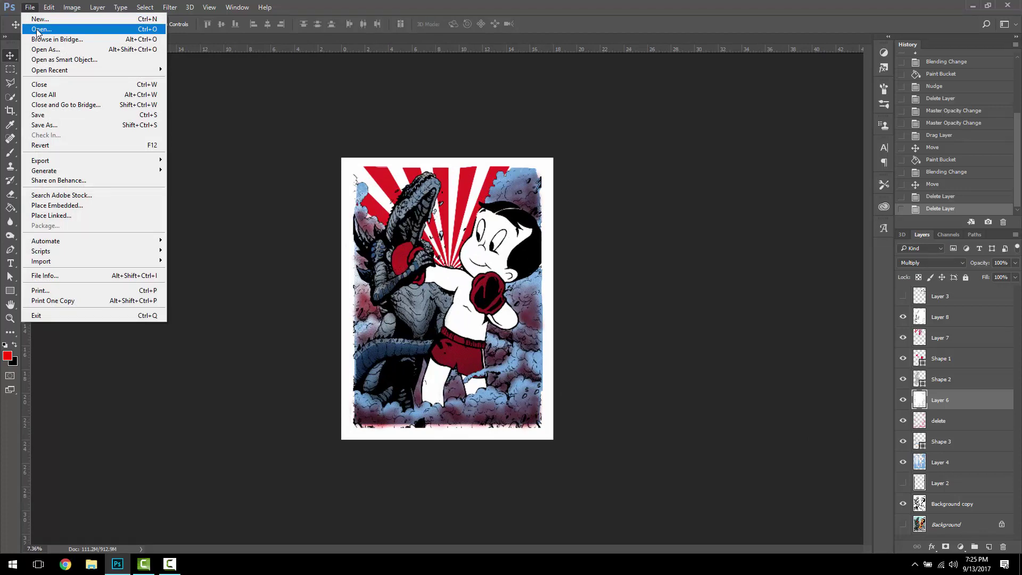
{"action": "left_click", "coordinate": [36, 29]}
{"action": "left_click", "coordinate": [263, 70]}
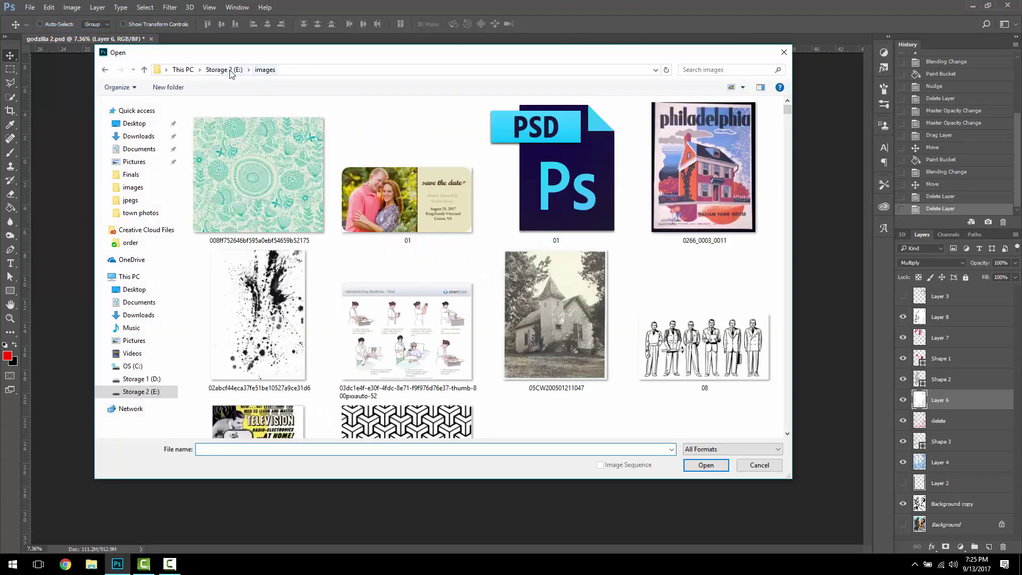
{"action": "left_click", "coordinate": [230, 71]}
{"action": "double_click", "coordinate": [218, 128]}
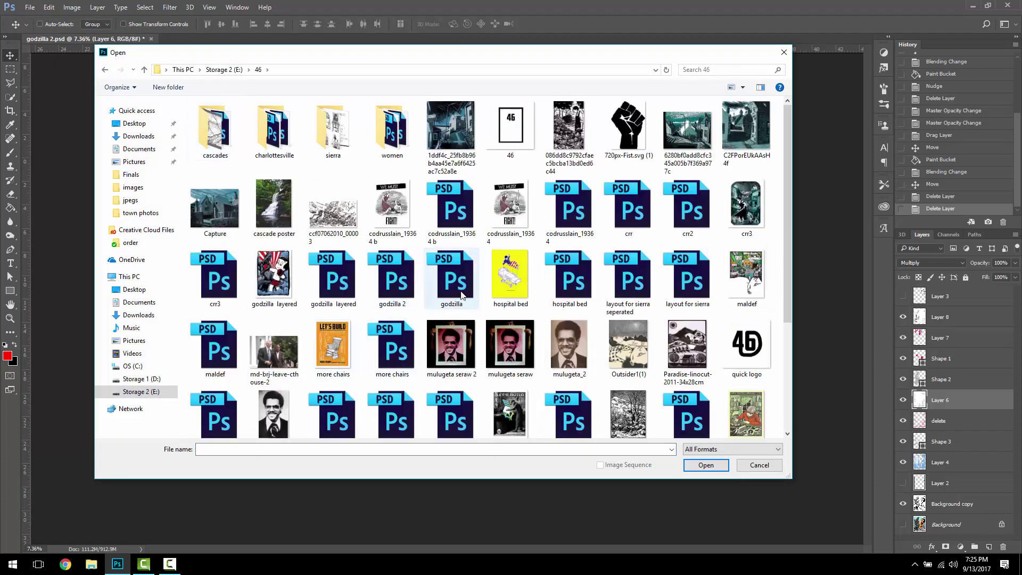
{"action": "double_click", "coordinate": [328, 286]}
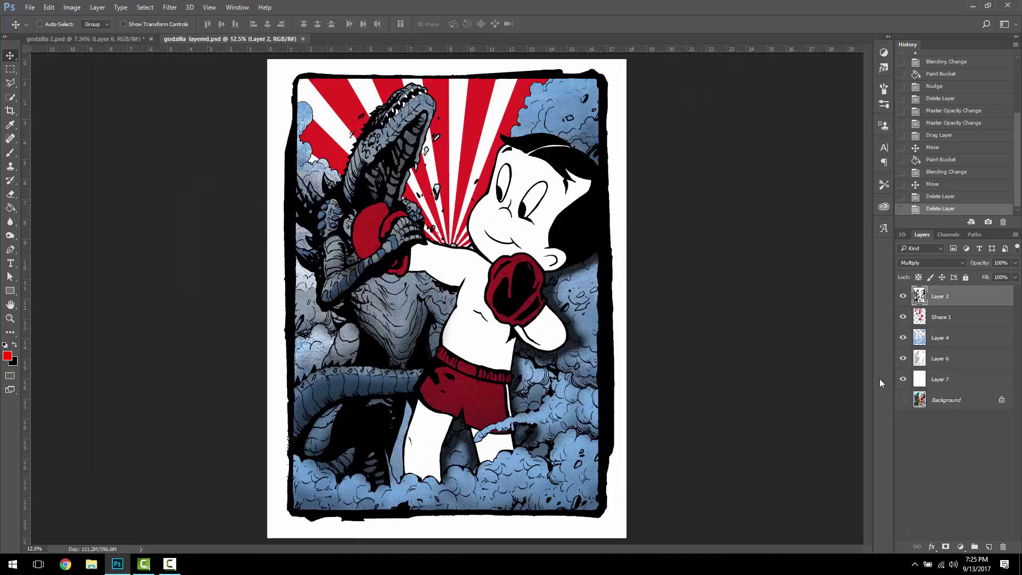
Hide every layer from Layer 2 down through Layer 7, and show only the white Layer 7.
{"action": "left_click", "coordinate": [902, 296]}
{"action": "left_click_drag", "start_coordinate": [903, 308], "coordinate": [903, 380]}
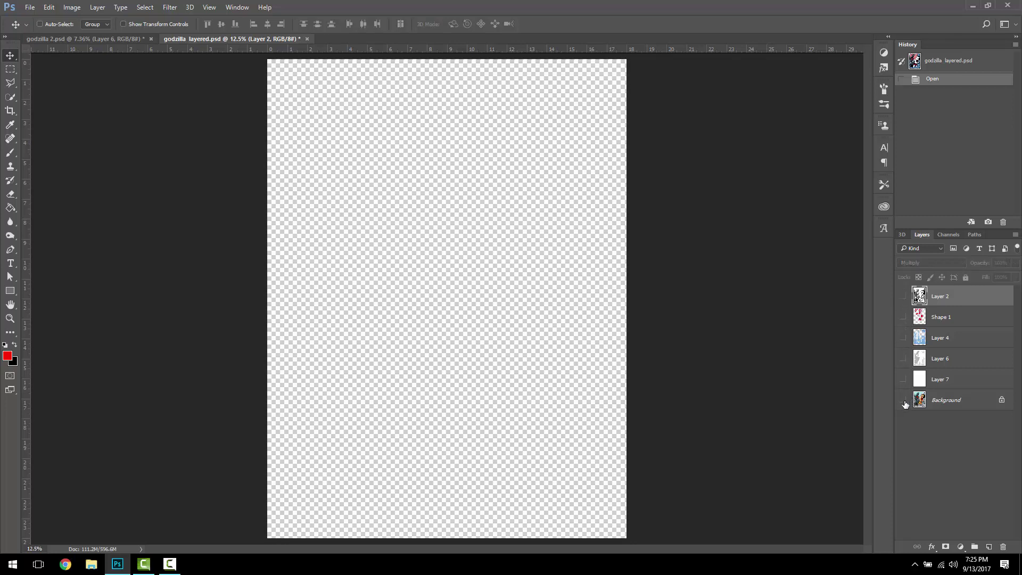
{"action": "left_click", "coordinate": [902, 379]}
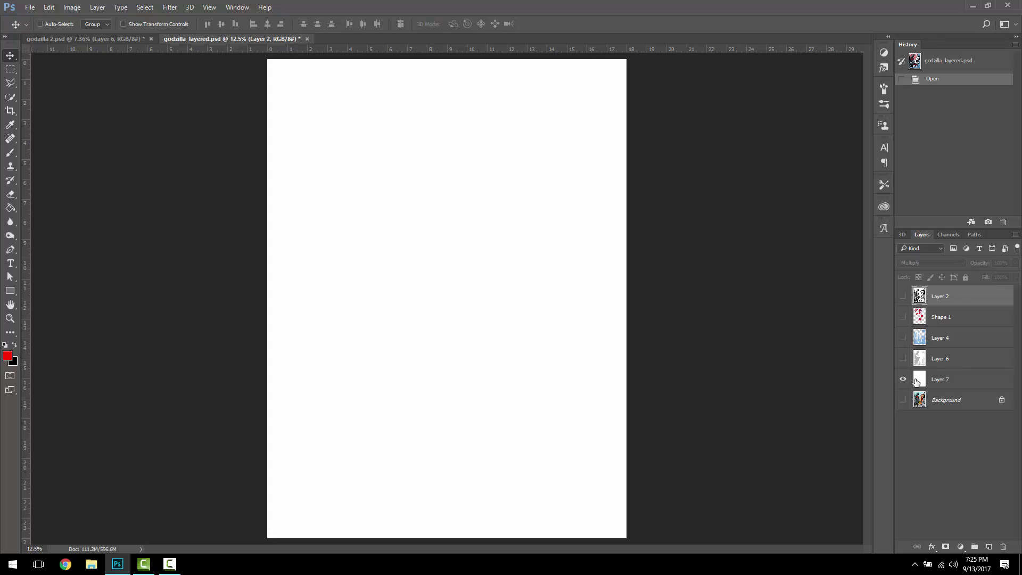
{"action": "left_click", "coordinate": [902, 381]}
{"action": "left_click", "coordinate": [903, 381]}
Show the gray Layer 6 over the white base and inspect its halftone dots around the clouds.
{"action": "left_click", "coordinate": [902, 358]}
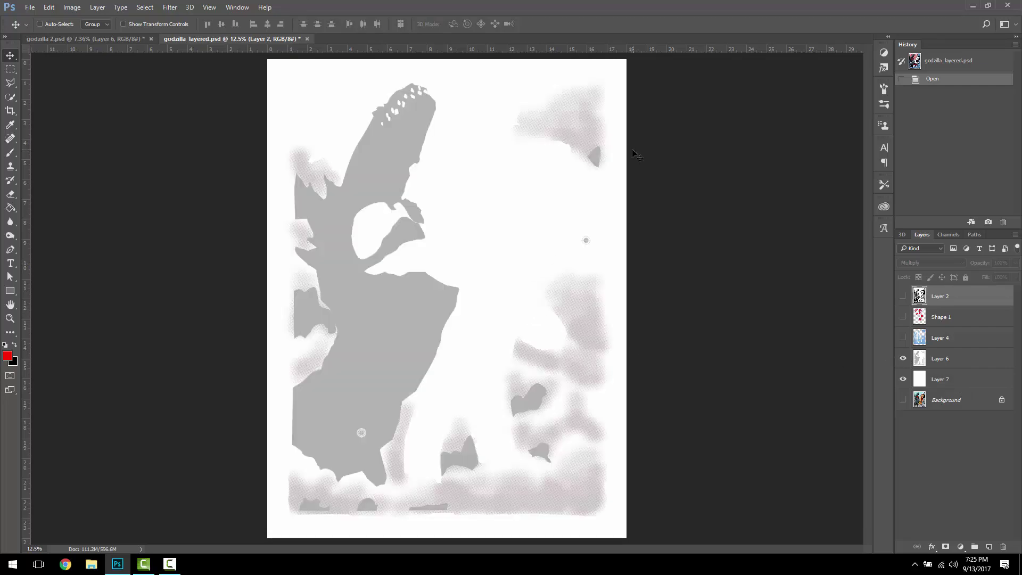
{"action": "scroll", "coordinate": [597, 144], "scroll_direction": "up", "scroll_amount": 5}
{"action": "scroll", "coordinate": [597, 144], "scroll_direction": "up", "scroll_amount": 5}
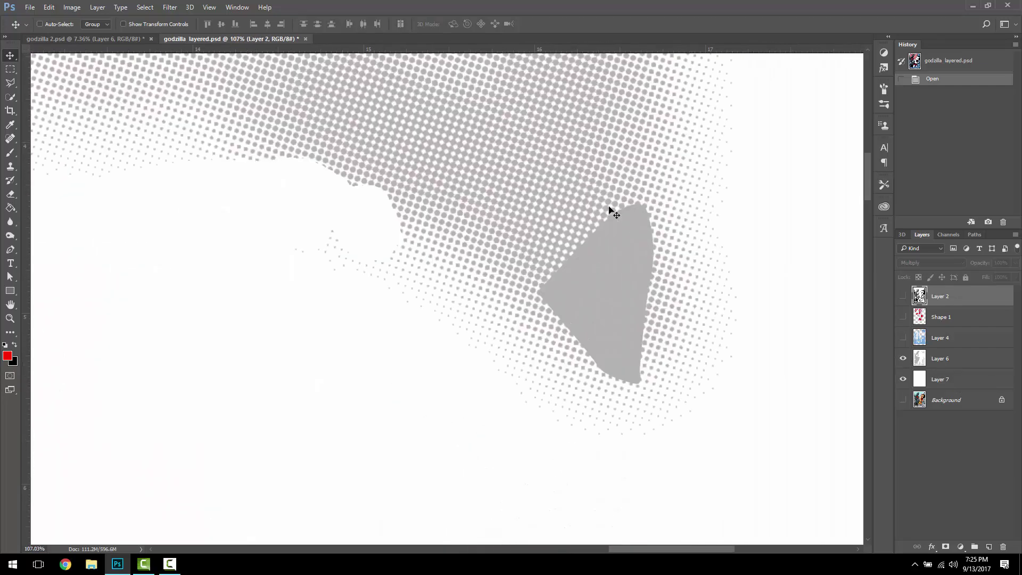
{"action": "scroll", "coordinate": [577, 190], "scroll_direction": "down", "scroll_amount": 10}
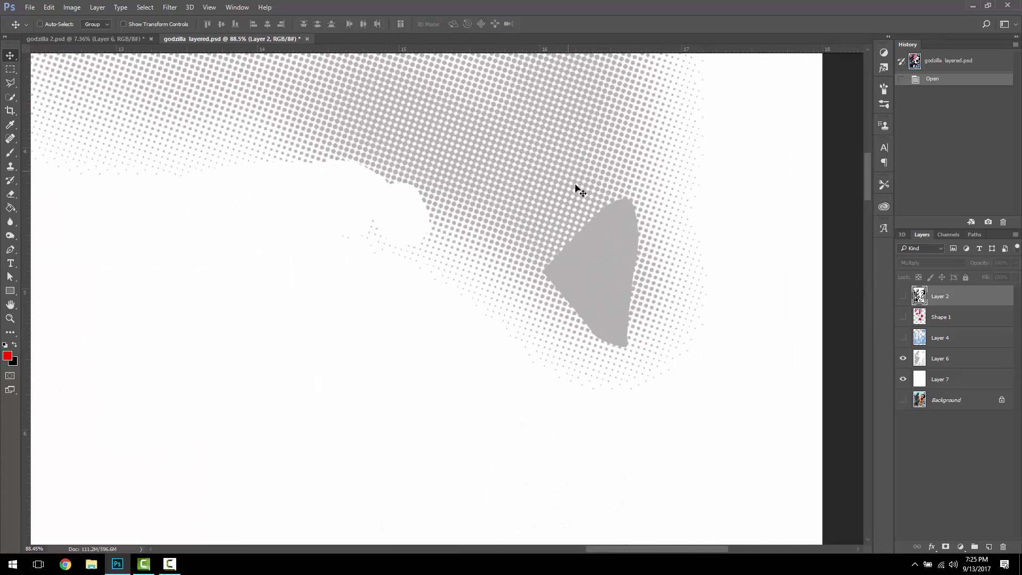
{"action": "scroll", "coordinate": [583, 198], "scroll_direction": "down", "scroll_amount": 1}
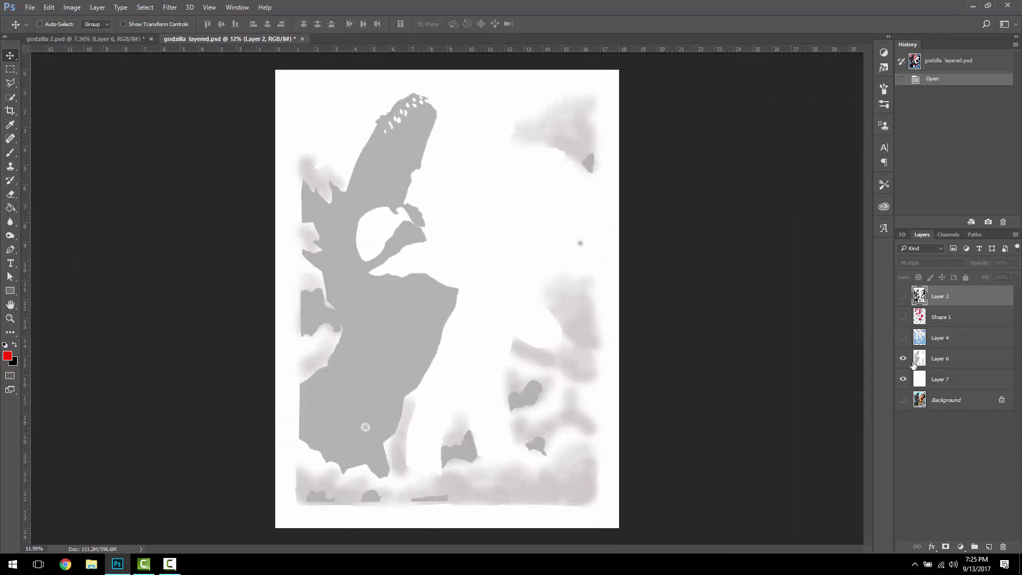
Show the blue Layer 4 over the gray and inspect its halftone and scratch texture around the legs.
{"action": "left_click", "coordinate": [902, 338]}
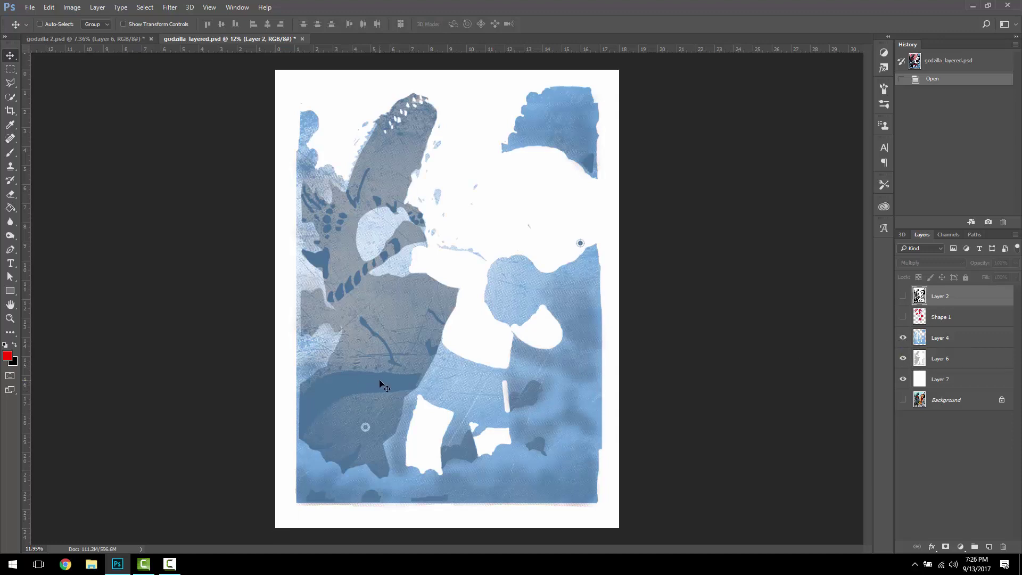
{"action": "scroll", "coordinate": [402, 399], "scroll_direction": "up", "scroll_amount": 7}
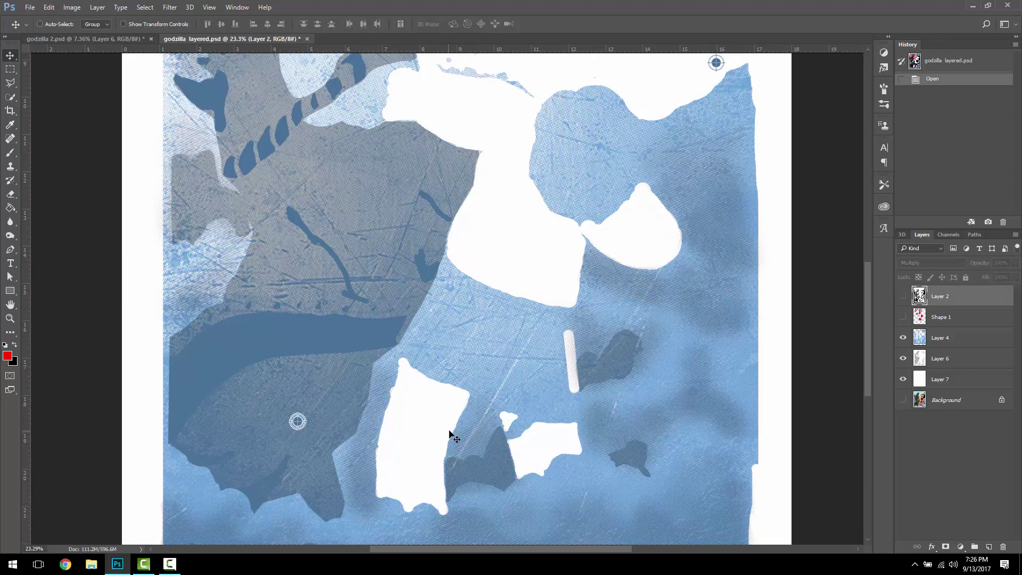
{"action": "scroll", "coordinate": [450, 432], "scroll_direction": "up", "scroll_amount": 5}
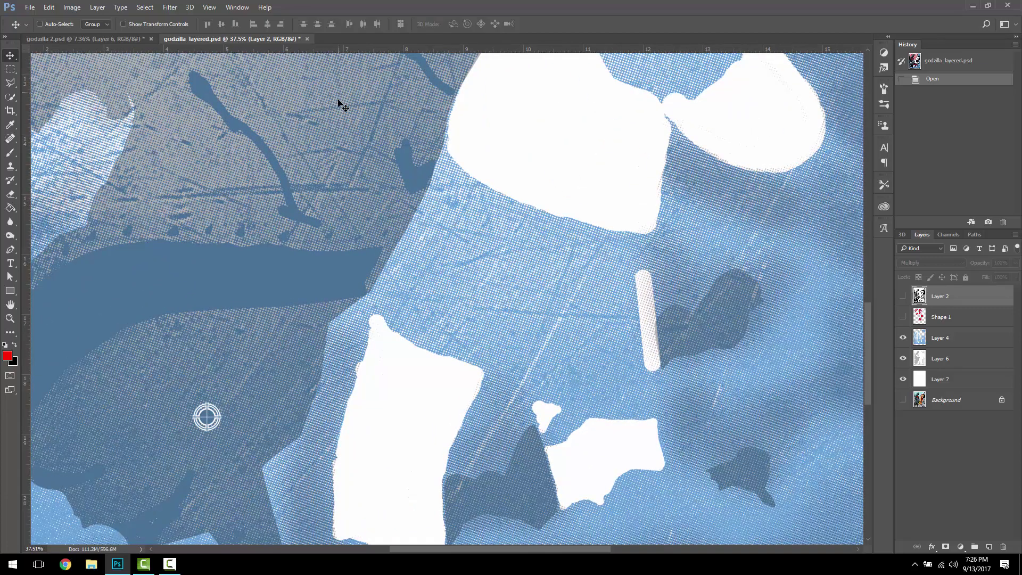
{"action": "scroll", "coordinate": [340, 263], "scroll_direction": "down", "scroll_amount": 3}
{"action": "scroll", "coordinate": [341, 264], "scroll_direction": "down", "scroll_amount": 2}
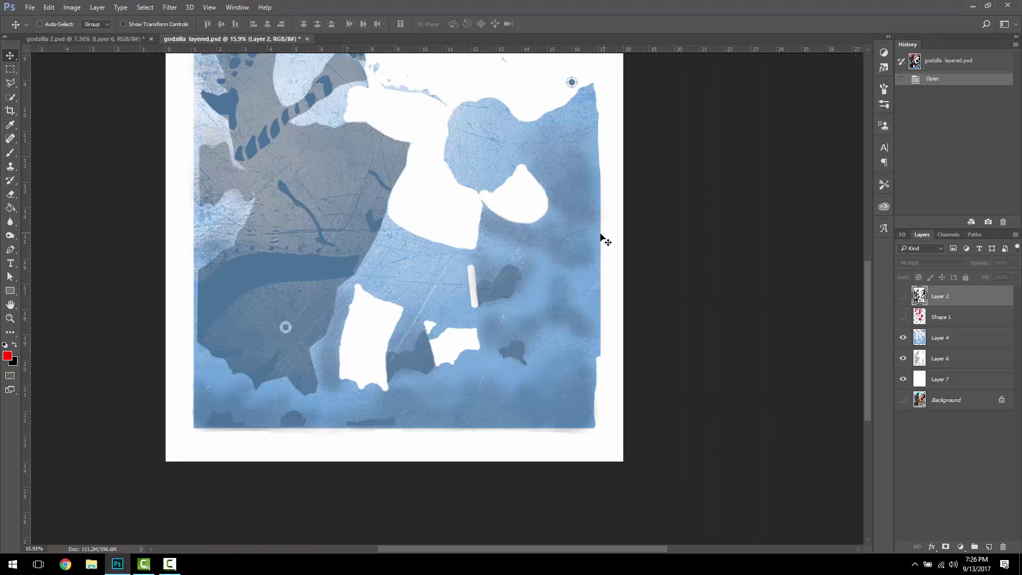
{"action": "scroll", "coordinate": [562, 234], "scroll_direction": "down", "scroll_amount": 2}
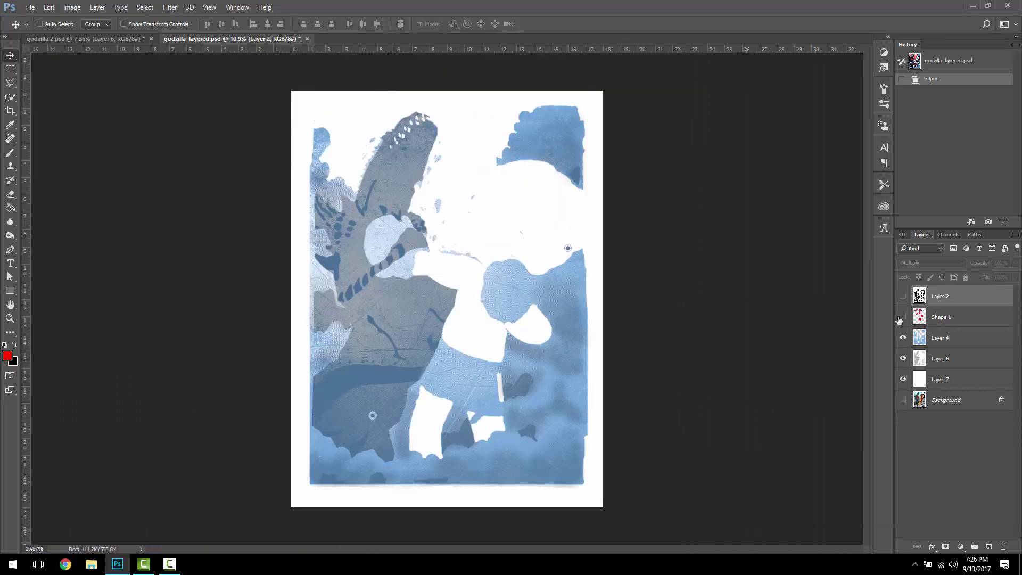
Show the red Shape 1 layer and inspect its halftone overlap on the gloves and shorts.
{"action": "left_click", "coordinate": [903, 317]}
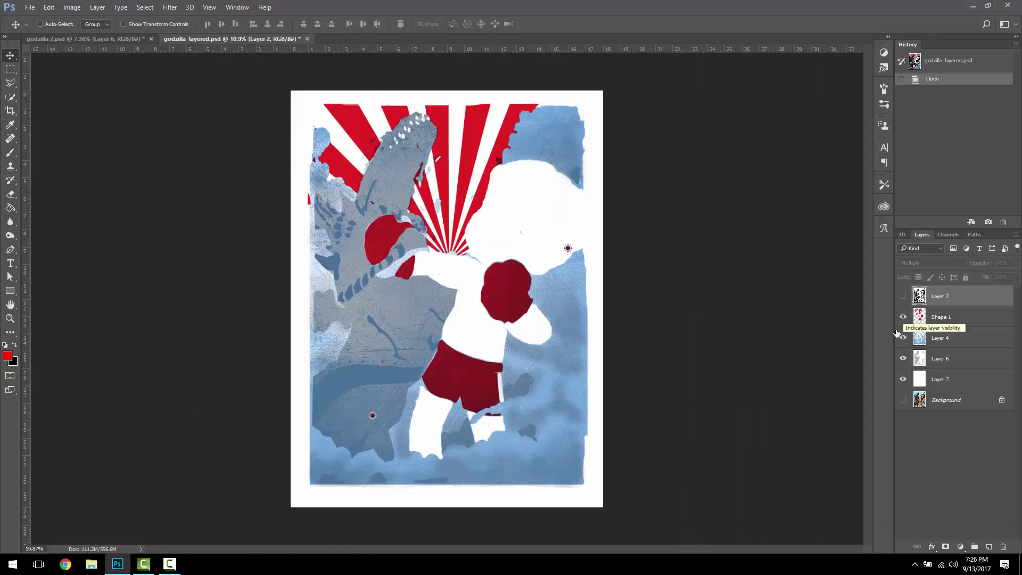
{"action": "scroll", "coordinate": [466, 377], "scroll_direction": "up", "scroll_amount": 3}
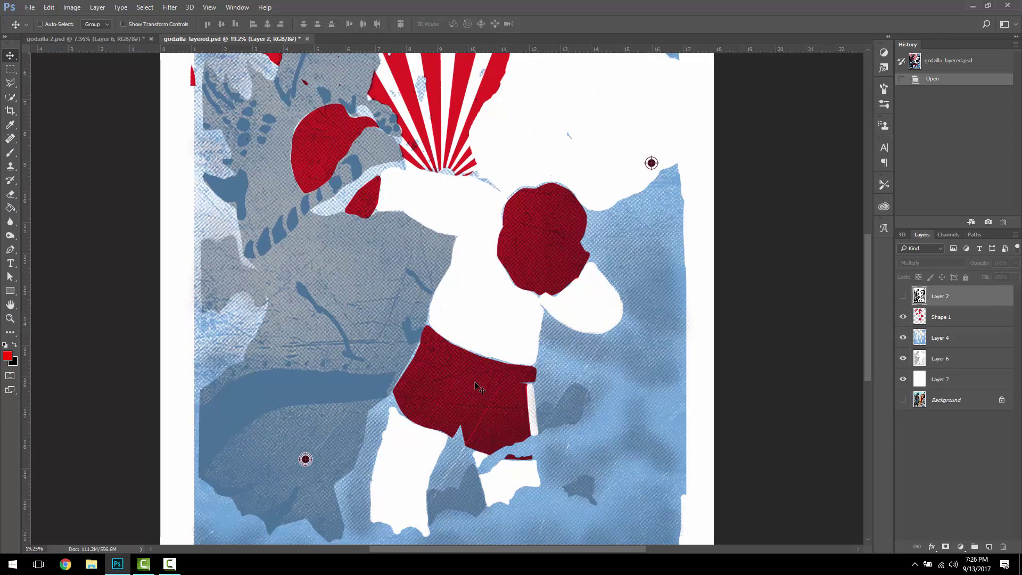
{"action": "scroll", "coordinate": [497, 317], "scroll_direction": "up", "scroll_amount": 3}
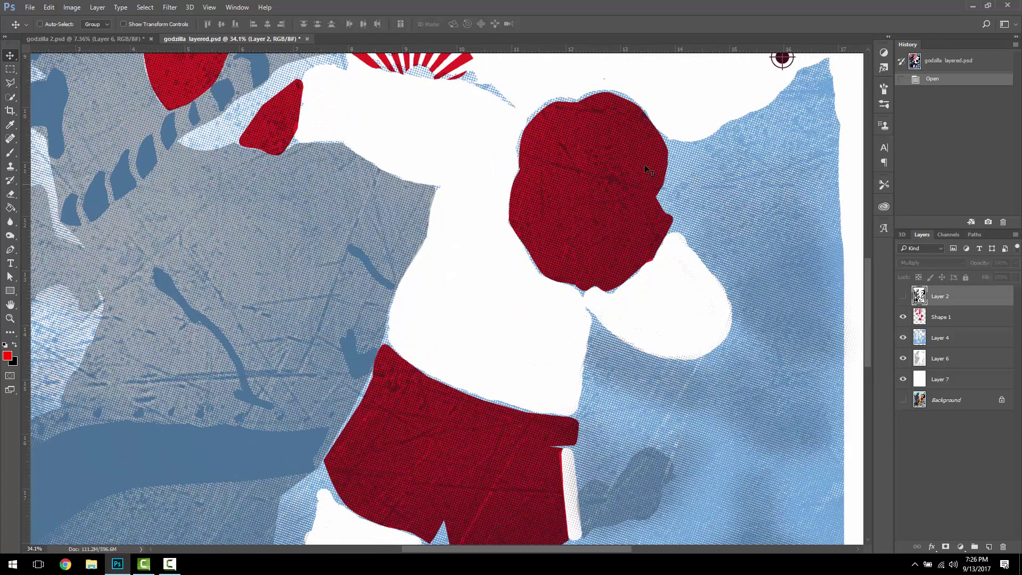
{"action": "scroll", "coordinate": [521, 432], "scroll_direction": "down", "scroll_amount": 3}
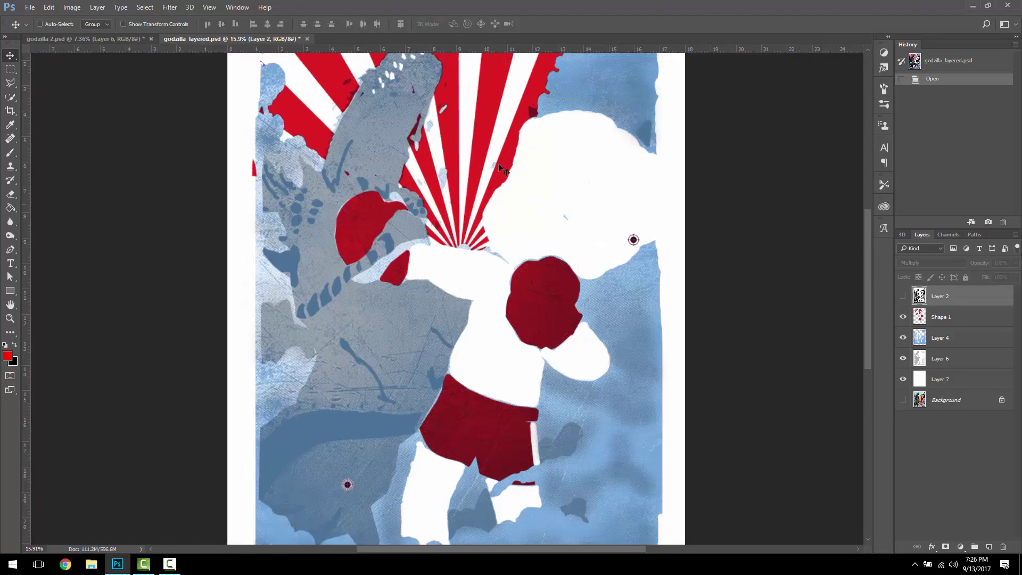
Inspect the halftone color layers, show the black line-art Layer 2 over them, and compare the artwork with godzilla 2.psd.
{"action": "scroll", "coordinate": [497, 81], "scroll_direction": "up", "scroll_amount": 4}
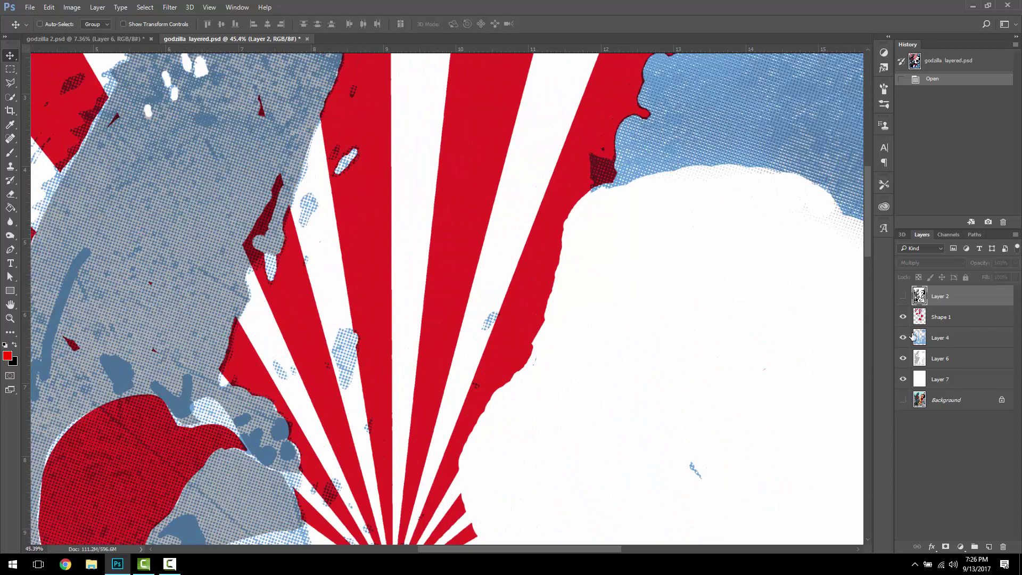
{"action": "scroll", "coordinate": [657, 289], "scroll_direction": "down", "scroll_amount": 4}
{"action": "scroll", "coordinate": [583, 278], "scroll_direction": "down", "scroll_amount": 1}
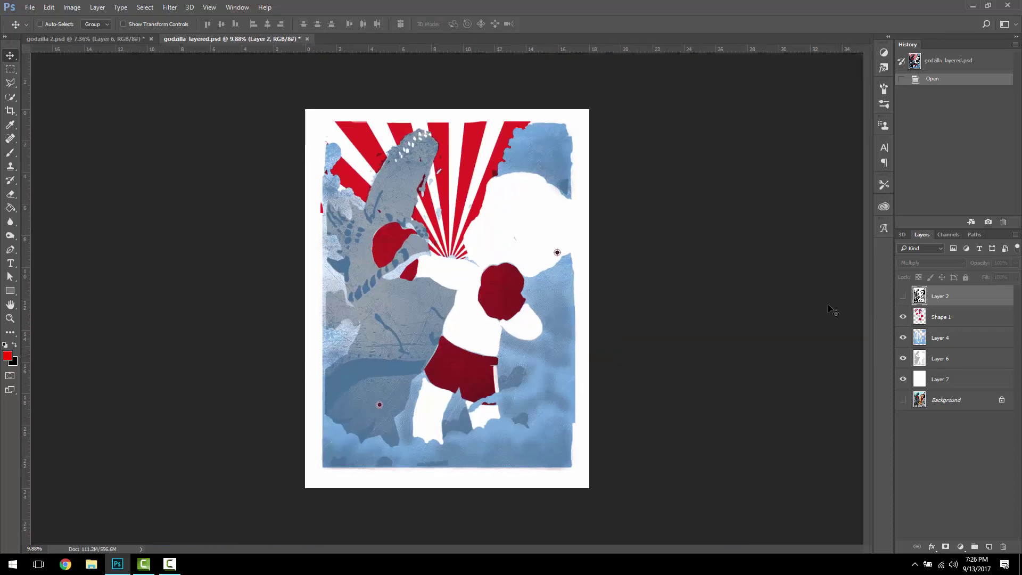
{"action": "left_click", "coordinate": [903, 295]}
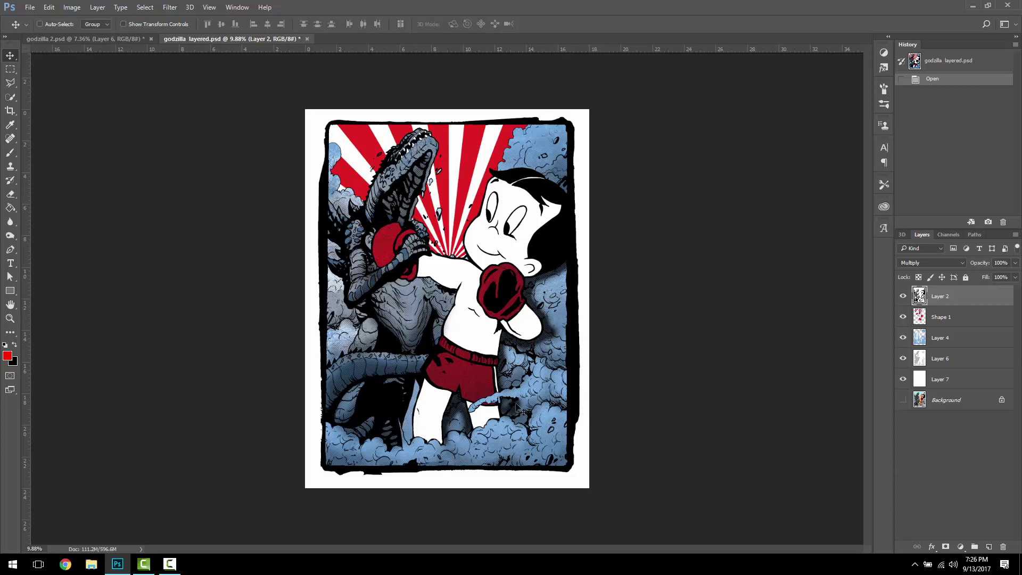
{"action": "left_click", "coordinate": [122, 40]}
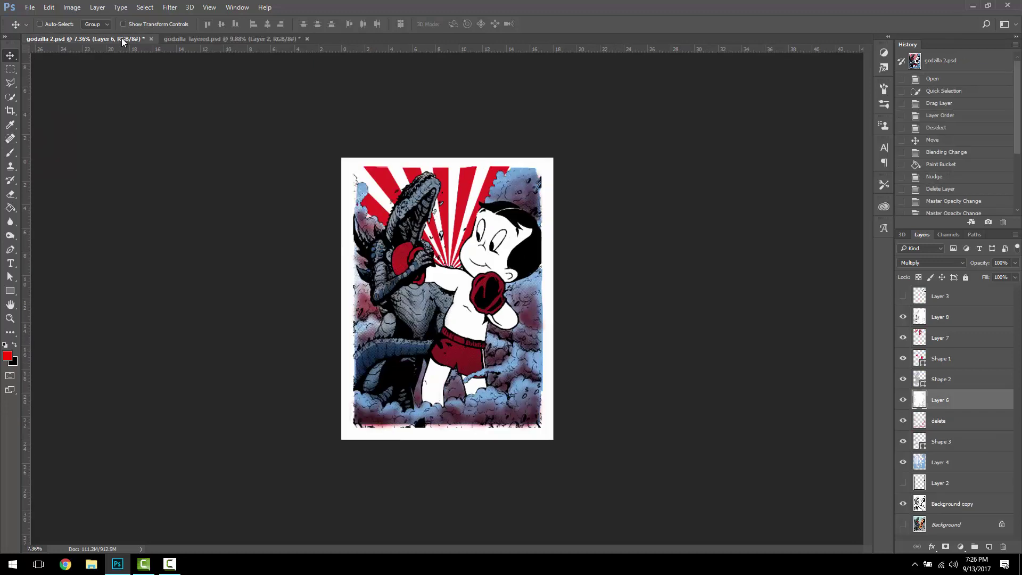
{"action": "left_click", "coordinate": [231, 39]}
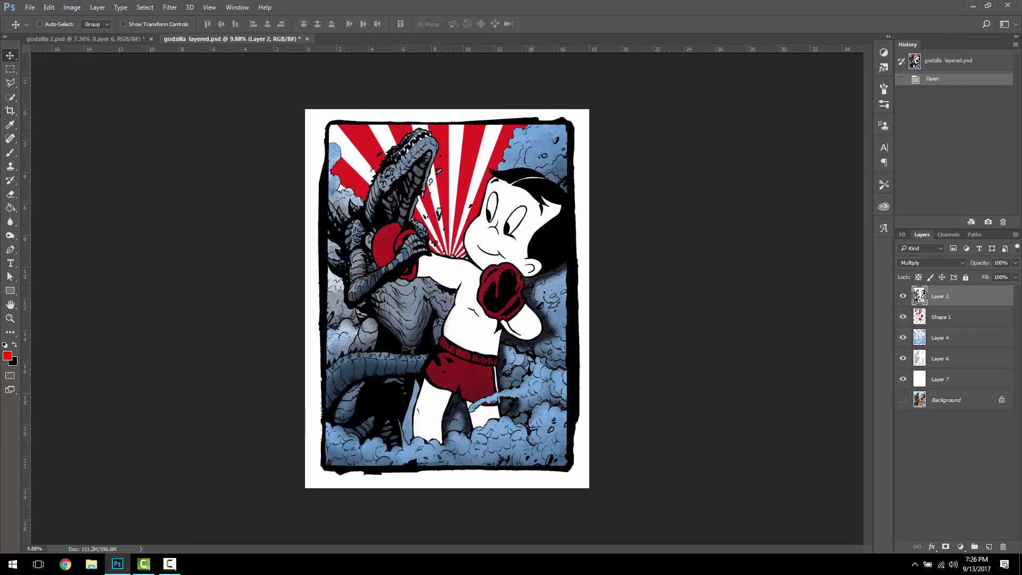
Isolate the black line art of Layer 2 by hiding Shape 1, Layer 4, Layer 6 and Layer 7.
{"action": "scroll", "coordinate": [575, 298], "scroll_direction": "up", "scroll_amount": 8}
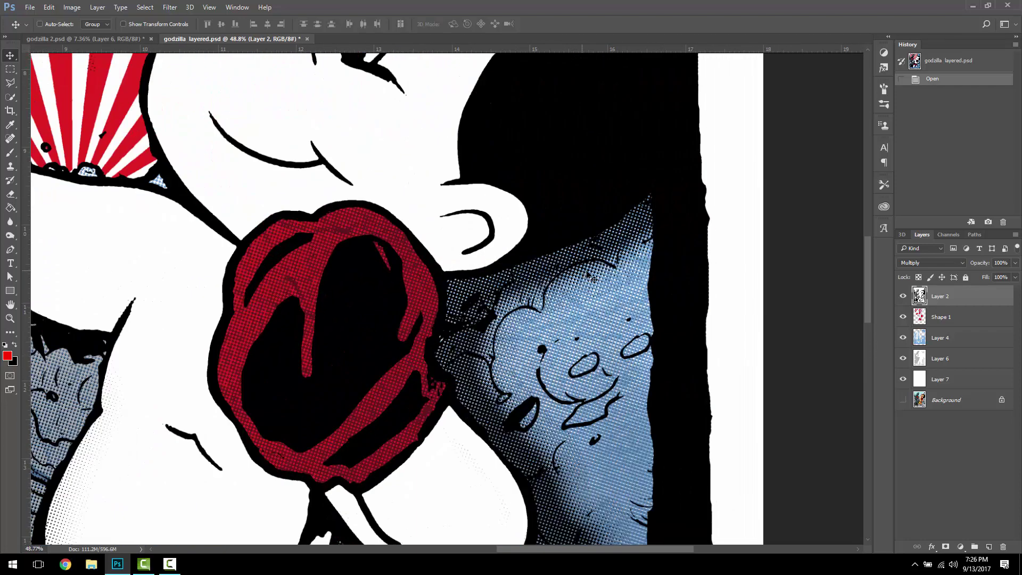
{"action": "left_click", "coordinate": [902, 317]}
{"action": "left_click", "coordinate": [903, 337]}
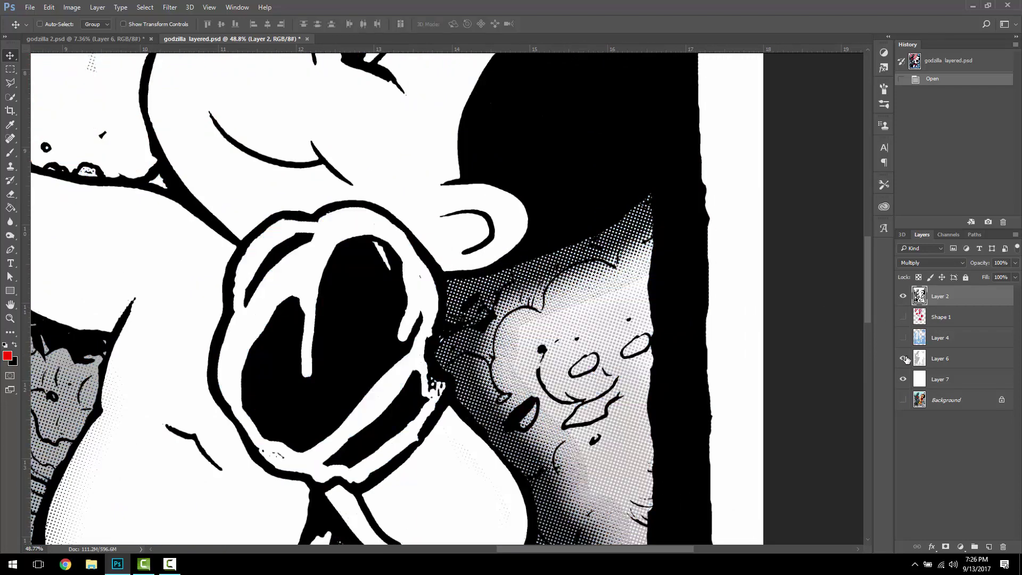
{"action": "left_click", "coordinate": [902, 358]}
{"action": "left_click", "coordinate": [903, 379]}
{"action": "scroll", "coordinate": [651, 280], "scroll_direction": "down", "scroll_amount": 8}
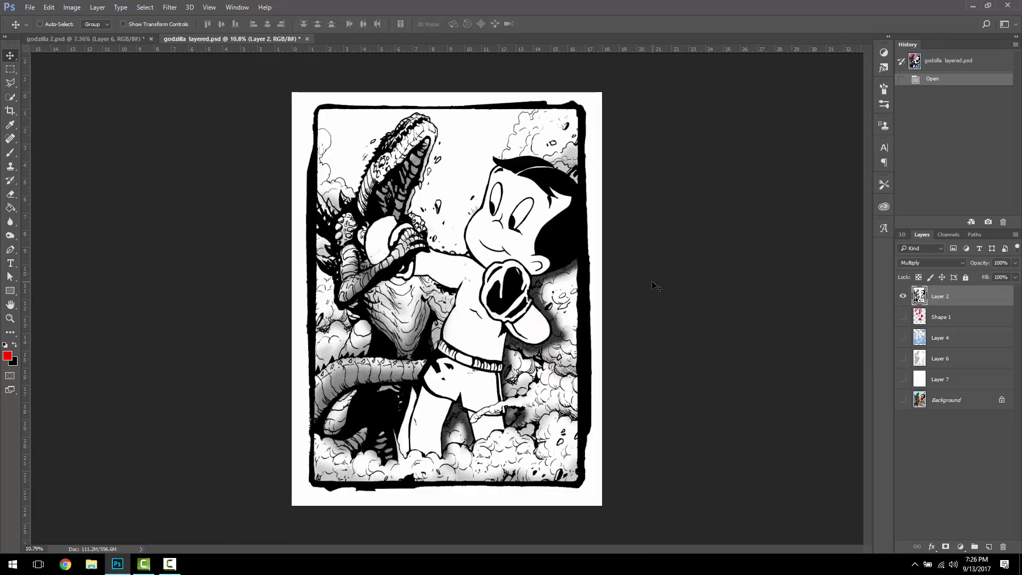
Hide Layer 2 and view Shape 1, Layer 4 and Layer 6 one at a time as separate color layers.
{"action": "left_click", "coordinate": [902, 298]}
{"action": "left_click", "coordinate": [901, 317]}
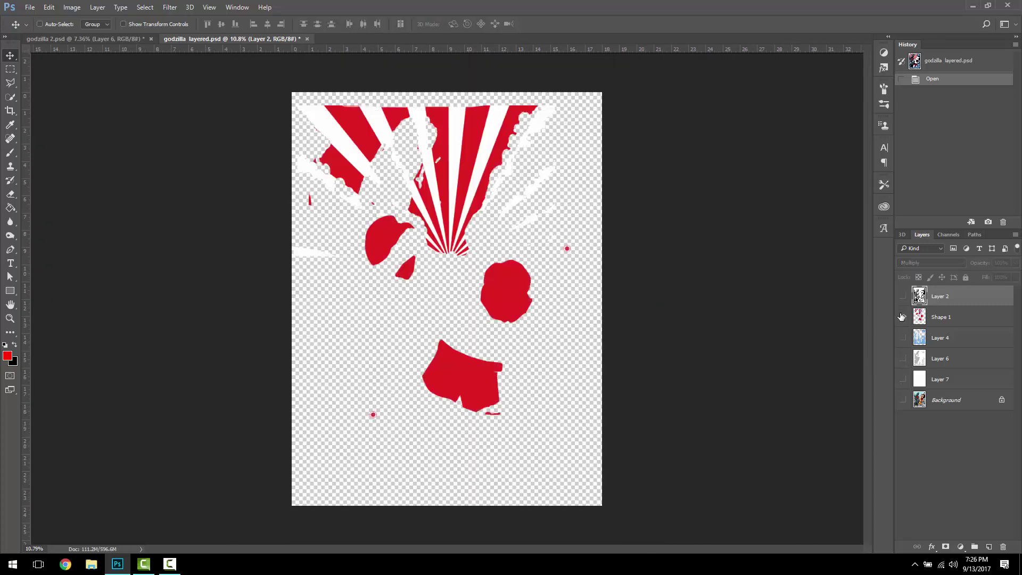
{"action": "left_click", "coordinate": [901, 316]}
{"action": "left_click", "coordinate": [902, 337]}
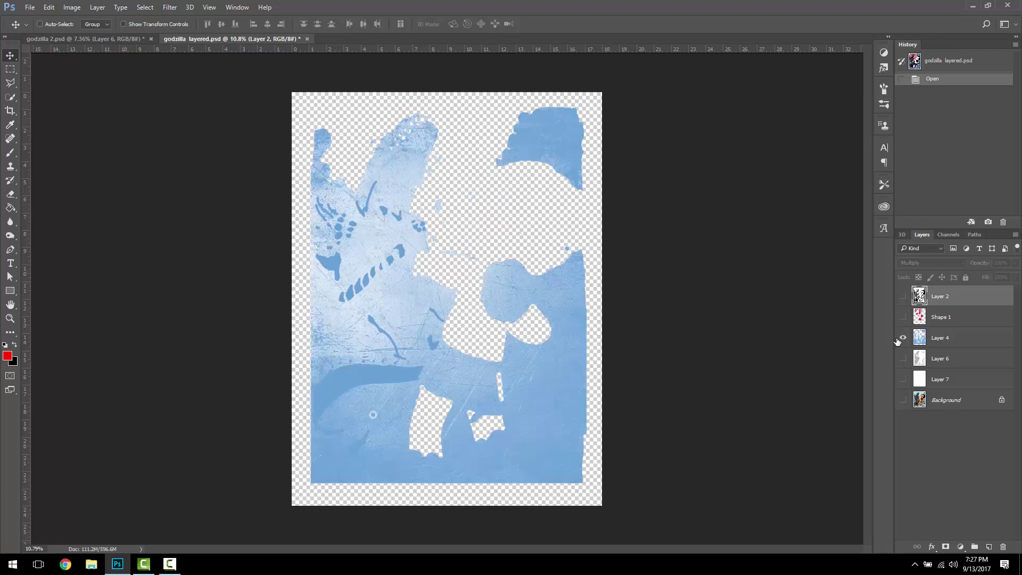
{"action": "left_click", "coordinate": [902, 343]}
{"action": "left_click", "coordinate": [902, 358]}
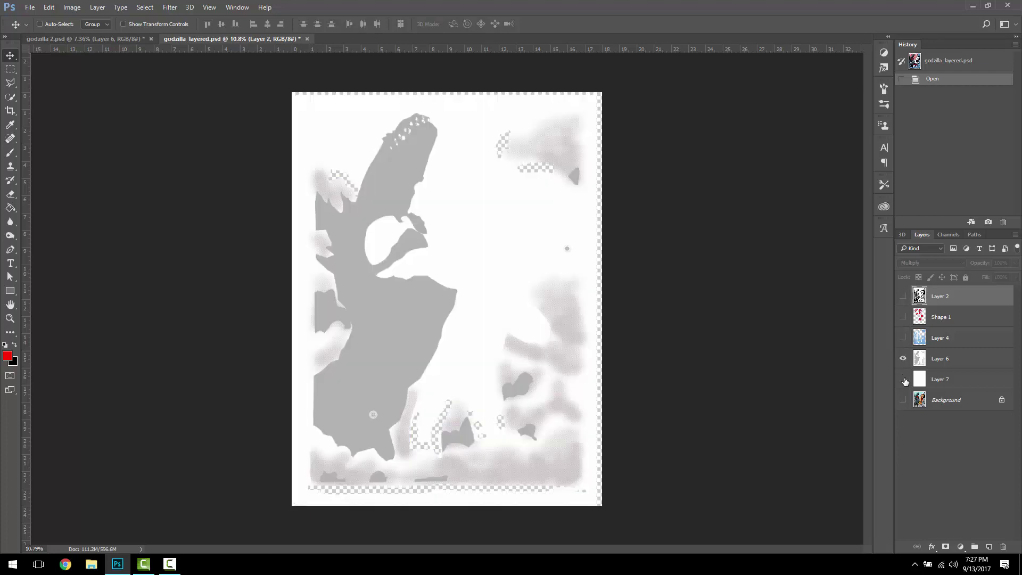
{"action": "left_click", "coordinate": [903, 358]}
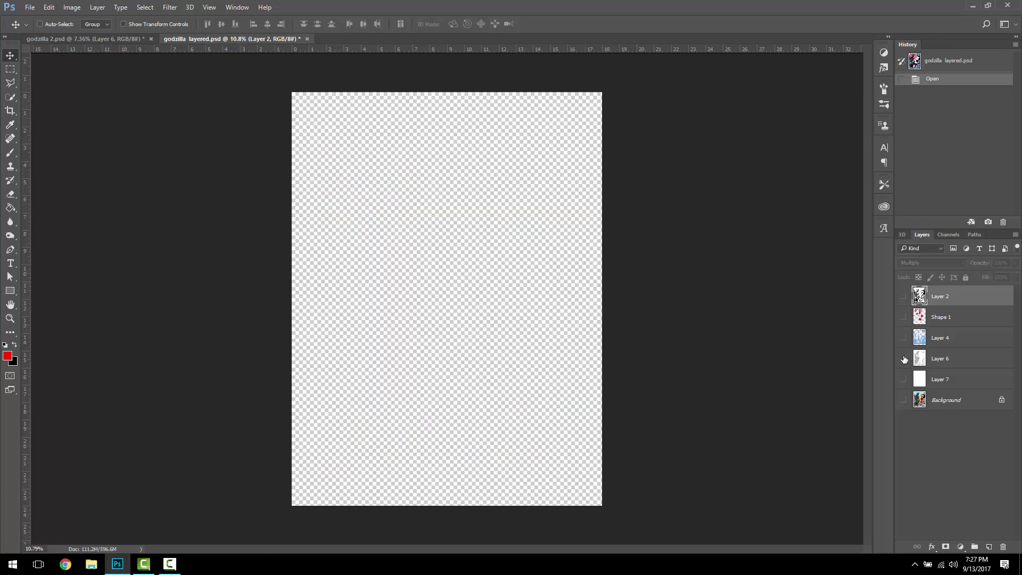
Preview Layer 6 combined with Layer 4 and Shape 1, and return to showing Layer 6 alone.
{"action": "left_click", "coordinate": [903, 358]}
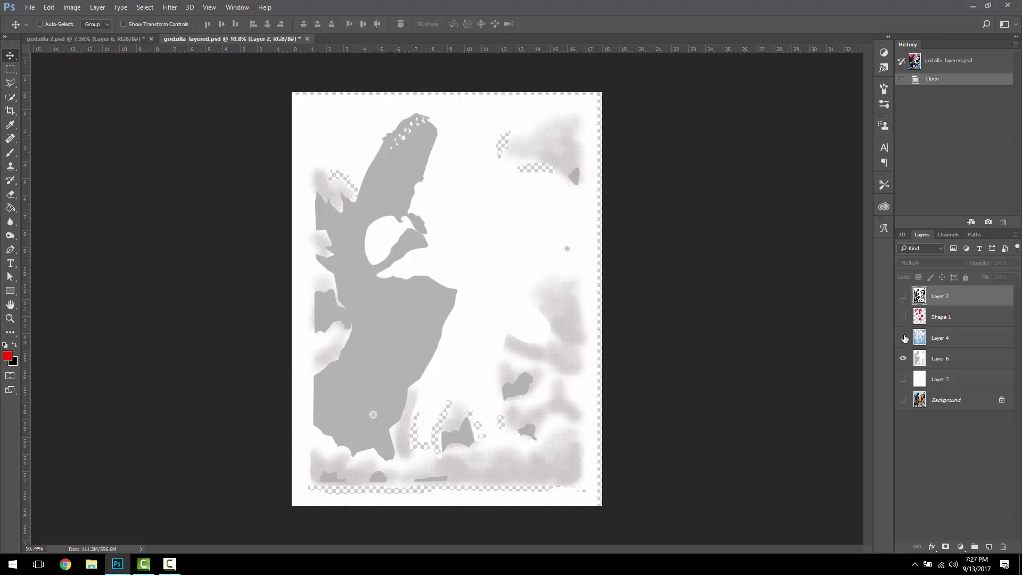
{"action": "left_click", "coordinate": [903, 337]}
{"action": "left_click", "coordinate": [903, 317]}
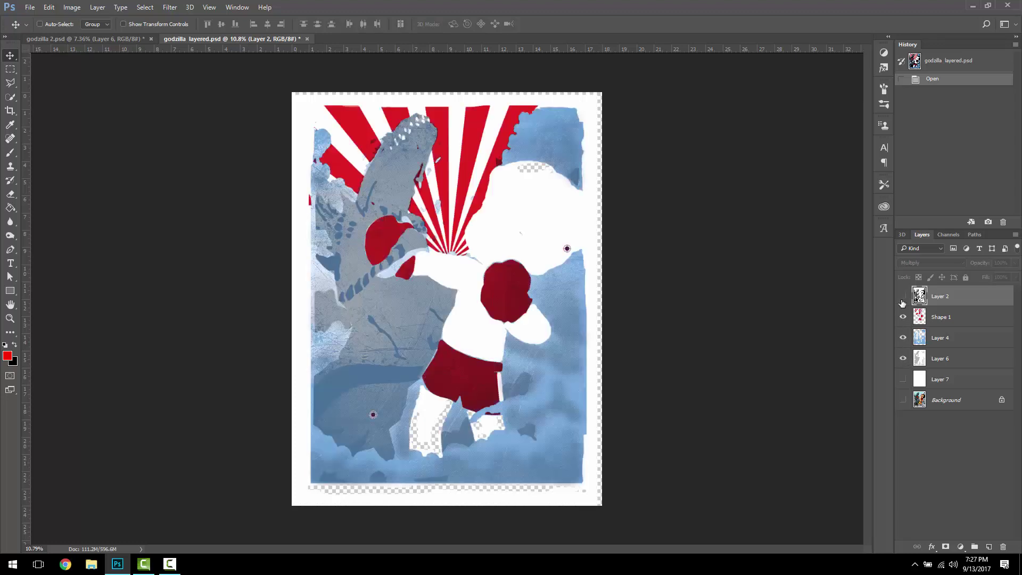
{"action": "left_click", "coordinate": [903, 317]}
{"action": "left_click", "coordinate": [902, 338]}
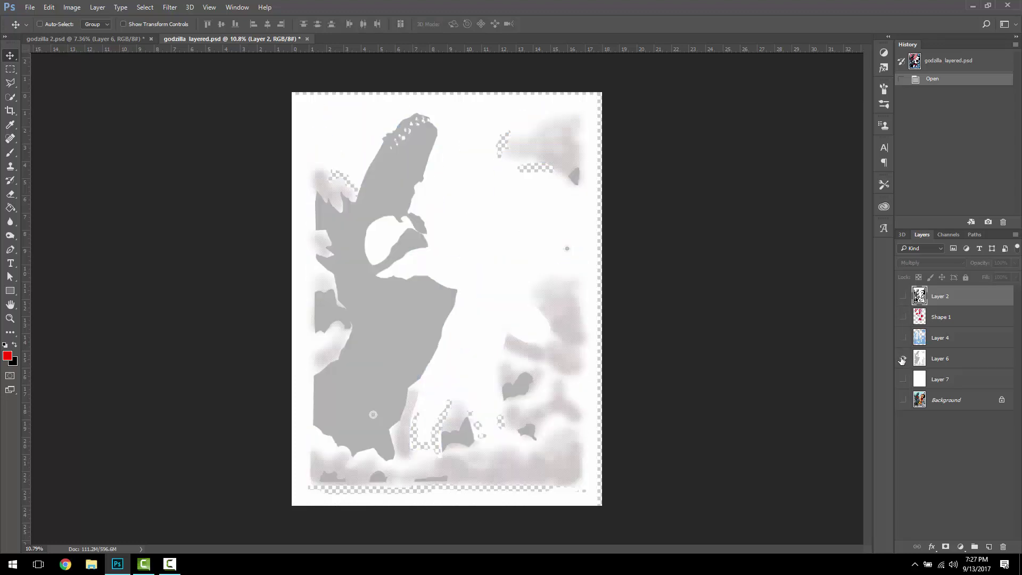
Fill the gray areas of Layer 6 with black using the Paint Bucket.
{"action": "left_click", "coordinate": [955, 360]}
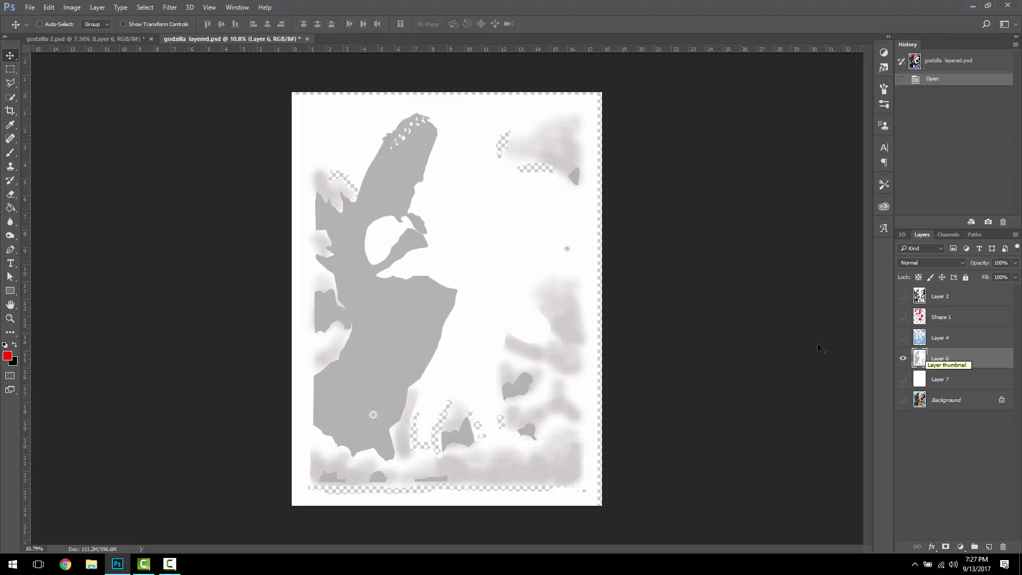
{"action": "left_click", "coordinate": [10, 207]}
{"action": "left_click", "coordinate": [15, 344]}
{"action": "left_click", "coordinate": [398, 327]}
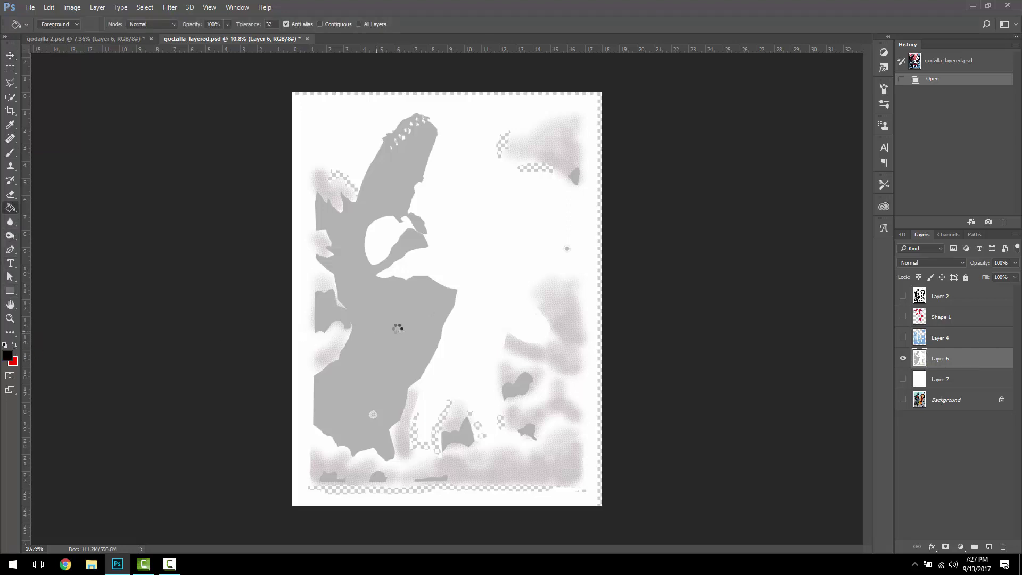
Isolate Layer 4 and fill its blue areas with black.
{"action": "left_click", "coordinate": [902, 360]}
{"action": "left_click", "coordinate": [903, 338]}
{"action": "left_click", "coordinate": [945, 337]}
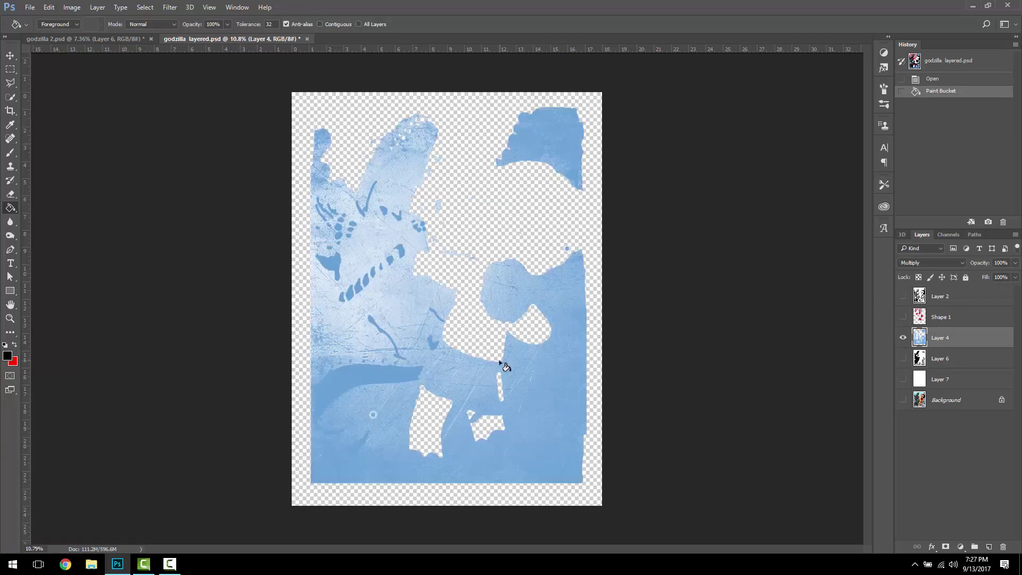
{"action": "scroll", "coordinate": [426, 372], "scroll_direction": "up", "scroll_amount": 5}
{"action": "left_click", "coordinate": [599, 347]}
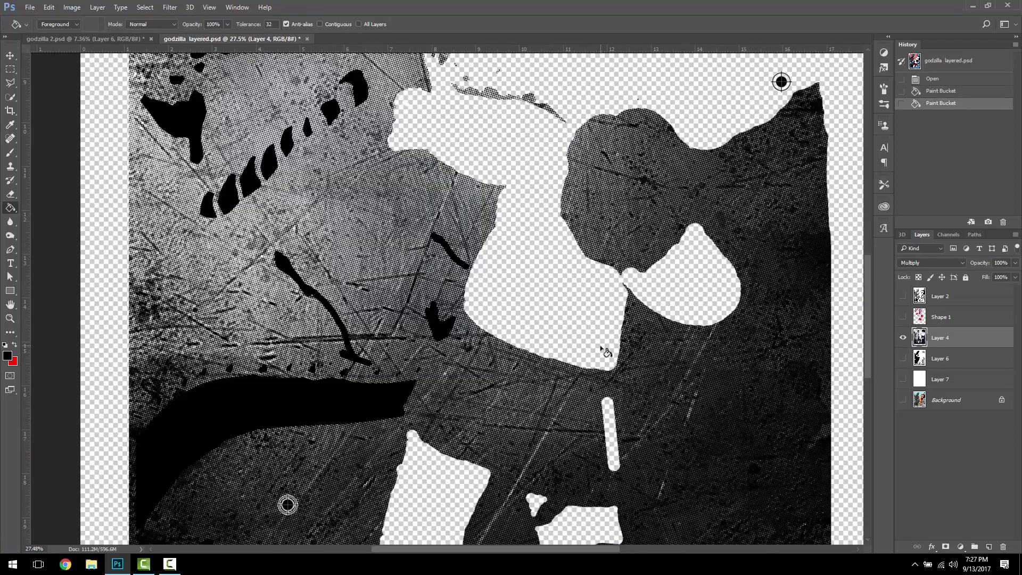
{"action": "scroll", "coordinate": [605, 351], "scroll_direction": "down", "scroll_amount": 5}
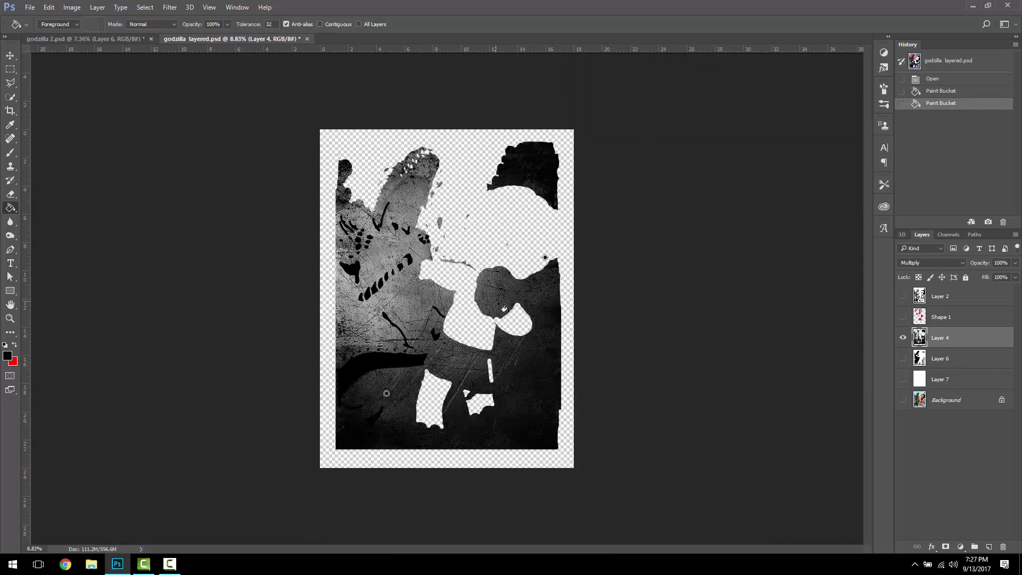
Isolate the Shape 1 layer and fill its red areas with black.
{"action": "left_click", "coordinate": [902, 337]}
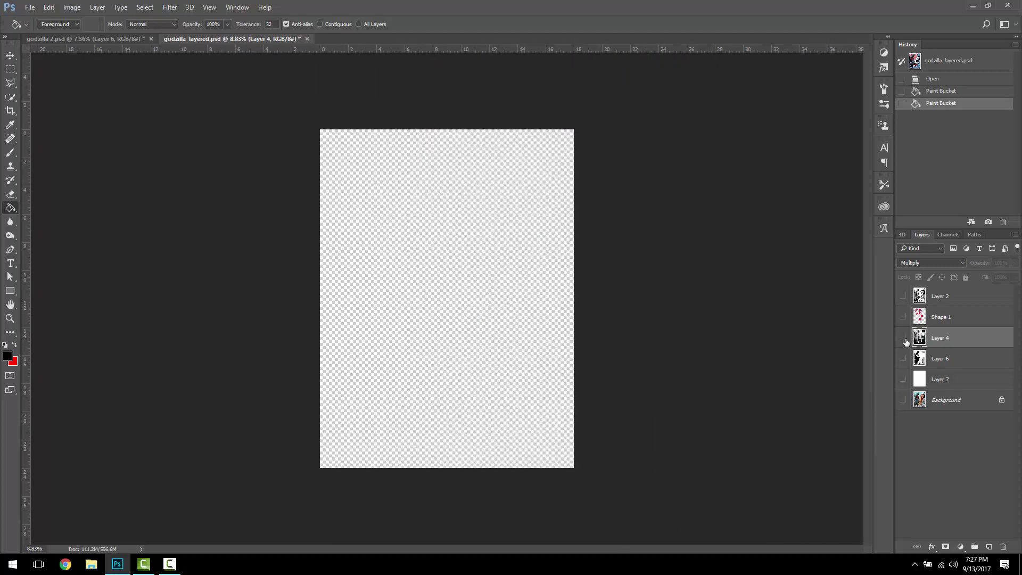
{"action": "left_click", "coordinate": [902, 317]}
{"action": "left_click", "coordinate": [941, 319]}
{"action": "scroll", "coordinate": [610, 312], "scroll_direction": "up", "scroll_amount": 3}
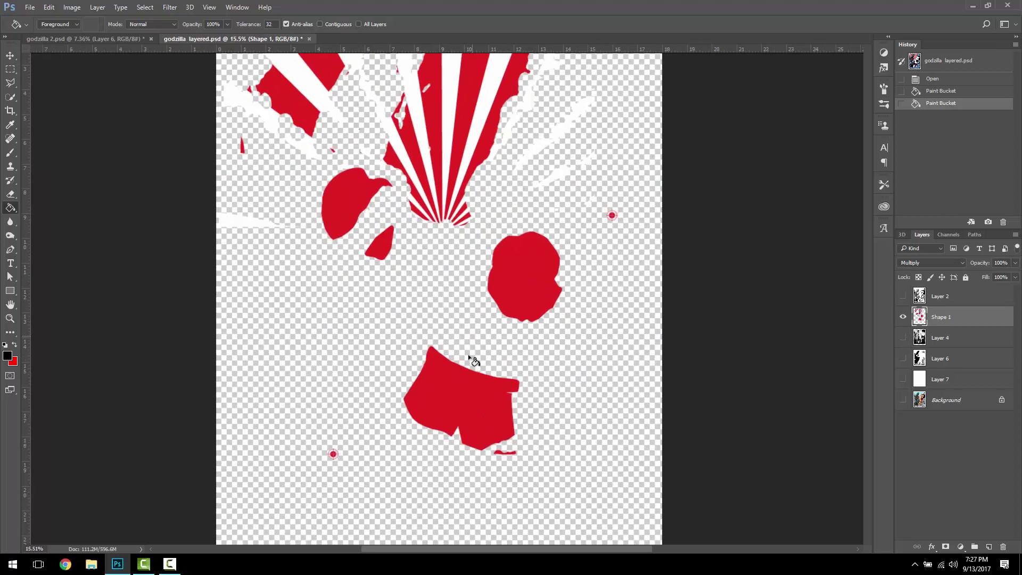
{"action": "left_click", "coordinate": [473, 407]}
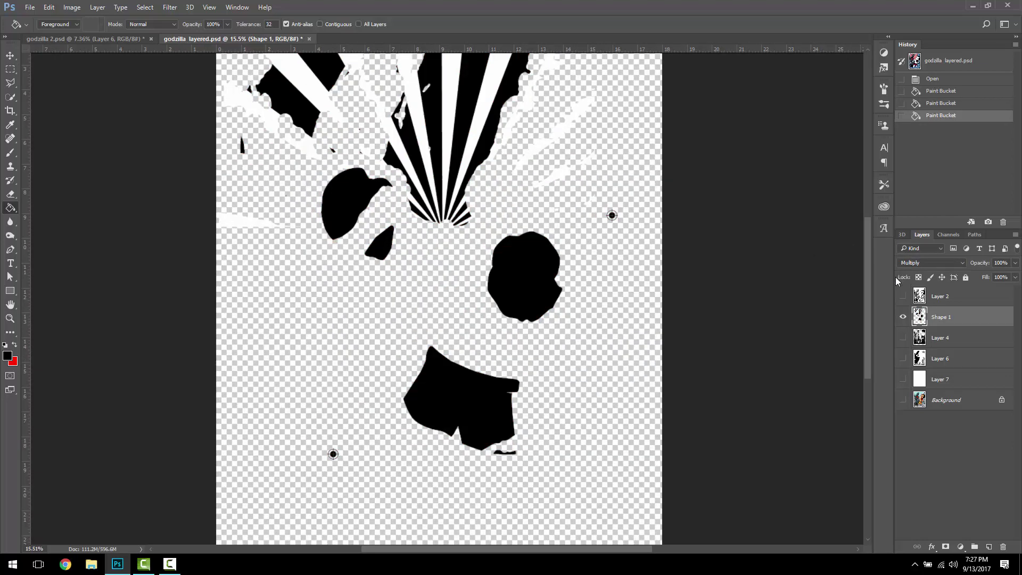
Show Layer 2, Layer 4 and Layer 6 together with Shape 1 to view all the black layers stacked.
{"action": "left_click", "coordinate": [903, 295]}
{"action": "left_click", "coordinate": [902, 337]}
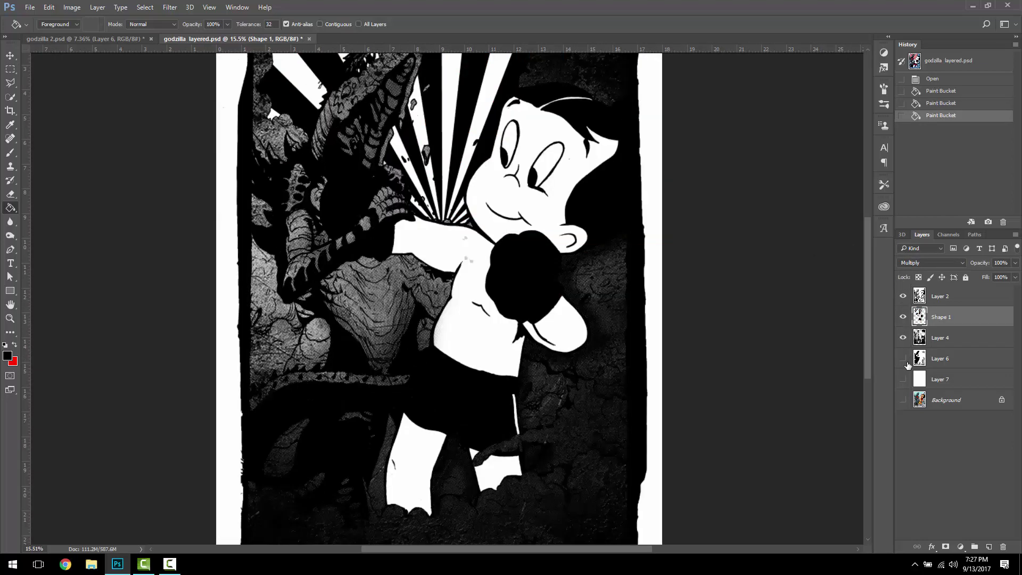
{"action": "left_click", "coordinate": [903, 358]}
{"action": "scroll", "coordinate": [605, 272], "scroll_direction": "down", "scroll_amount": 5}
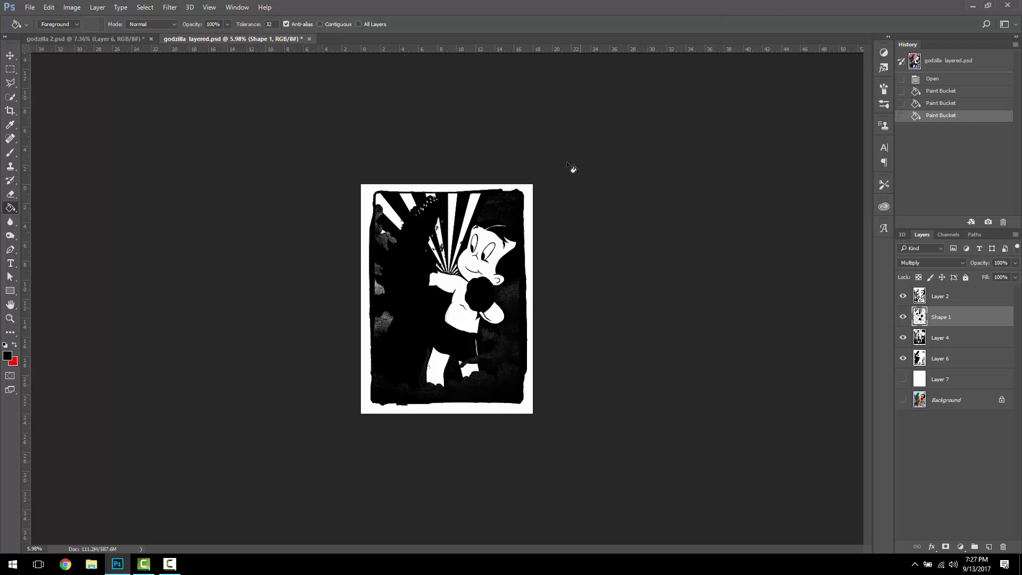
Hide Layer 2, Shape 1, Layer 4 and Layer 6 one after another to review the stacked separations.
{"action": "left_click", "coordinate": [903, 296]}
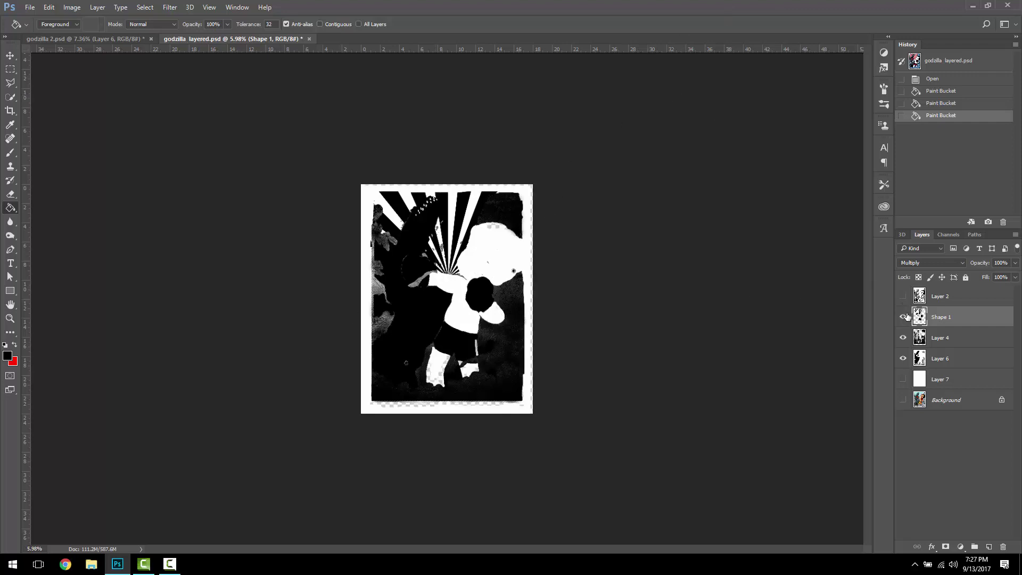
{"action": "left_click", "coordinate": [903, 316]}
{"action": "left_click", "coordinate": [903, 338]}
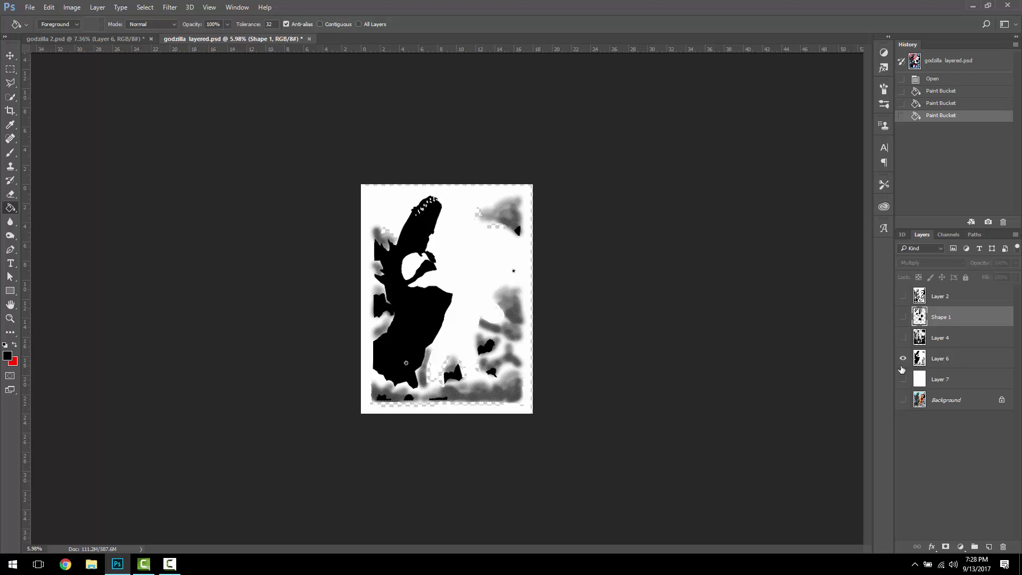
{"action": "left_click", "coordinate": [903, 358]}
Close the layered Godzilla document and godzilla 2.psd without saving the changes.
{"action": "left_click", "coordinate": [308, 39]}
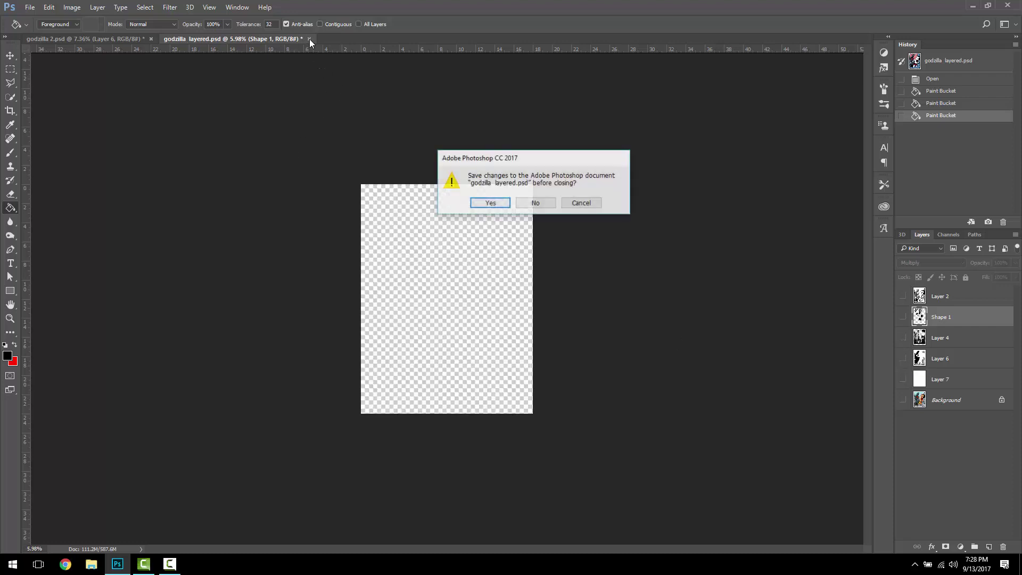
{"action": "left_click", "coordinate": [538, 204]}
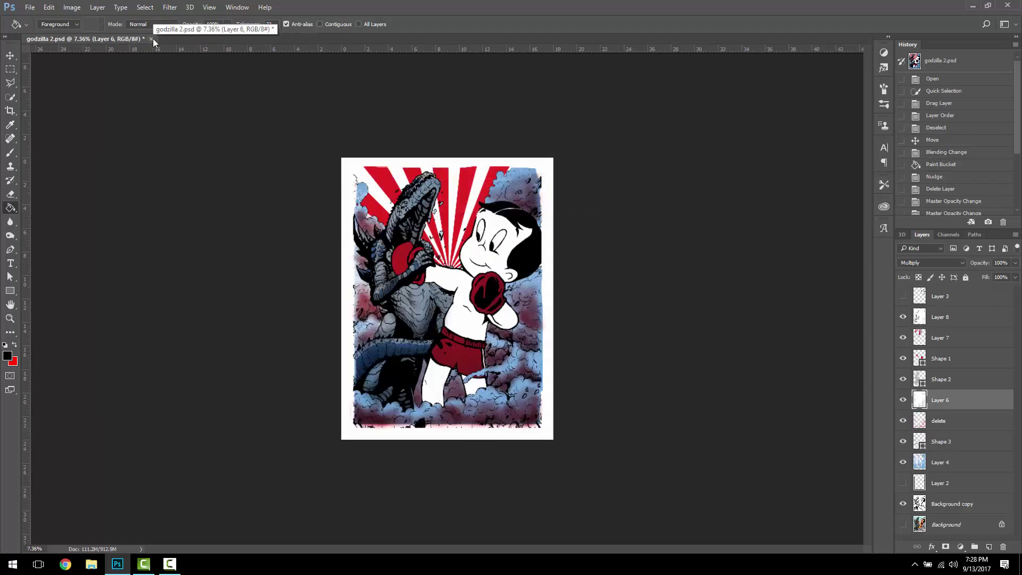
{"action": "left_click", "coordinate": [151, 38]}
{"action": "left_click", "coordinate": [535, 203]}
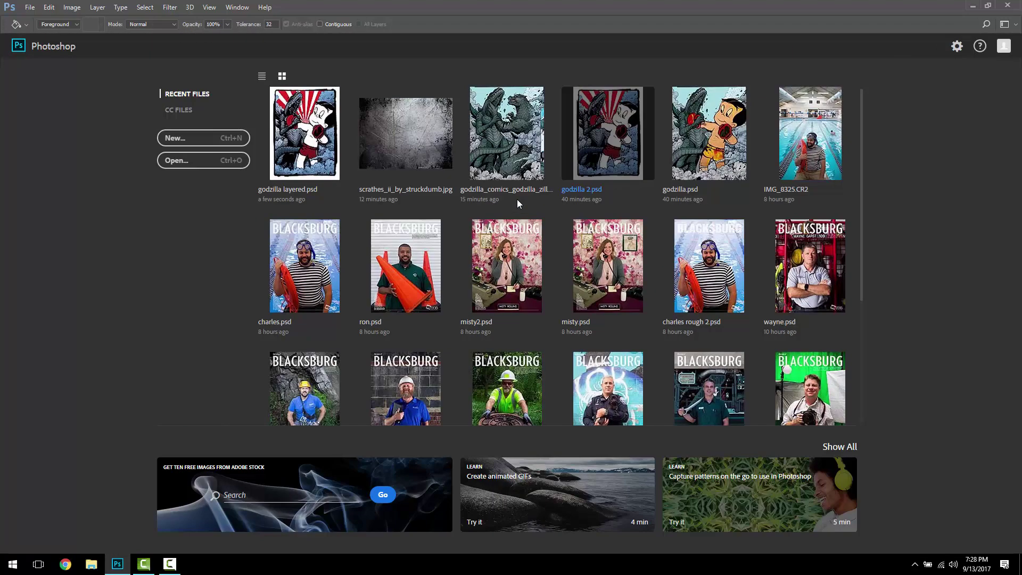
Open The Carpenter image from the Storage 2 (E:) drive.
{"action": "left_click", "coordinate": [30, 7]}
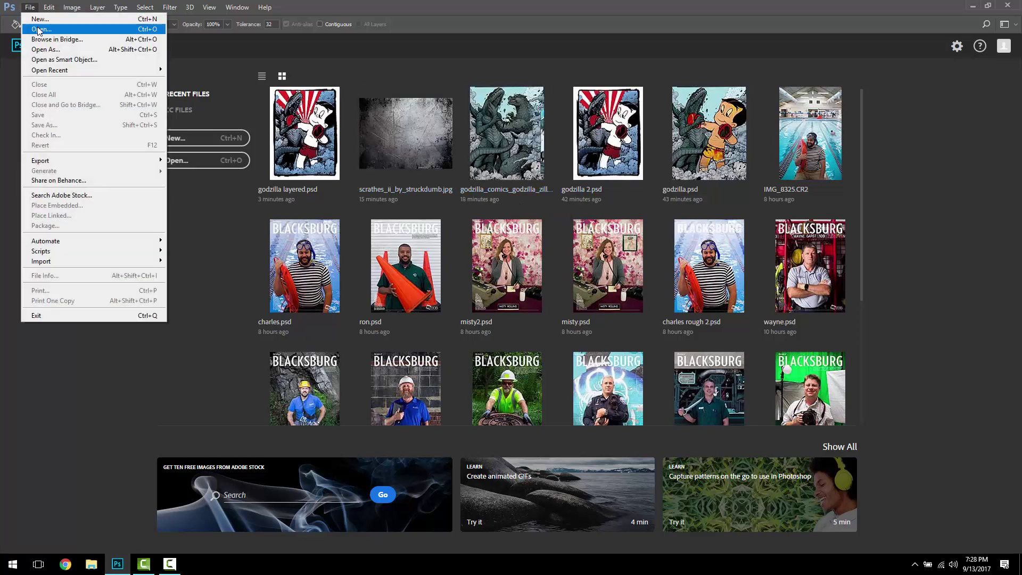
{"action": "left_click", "coordinate": [44, 26]}
{"action": "scroll", "coordinate": [521, 252], "scroll_direction": "down", "scroll_amount": 3}
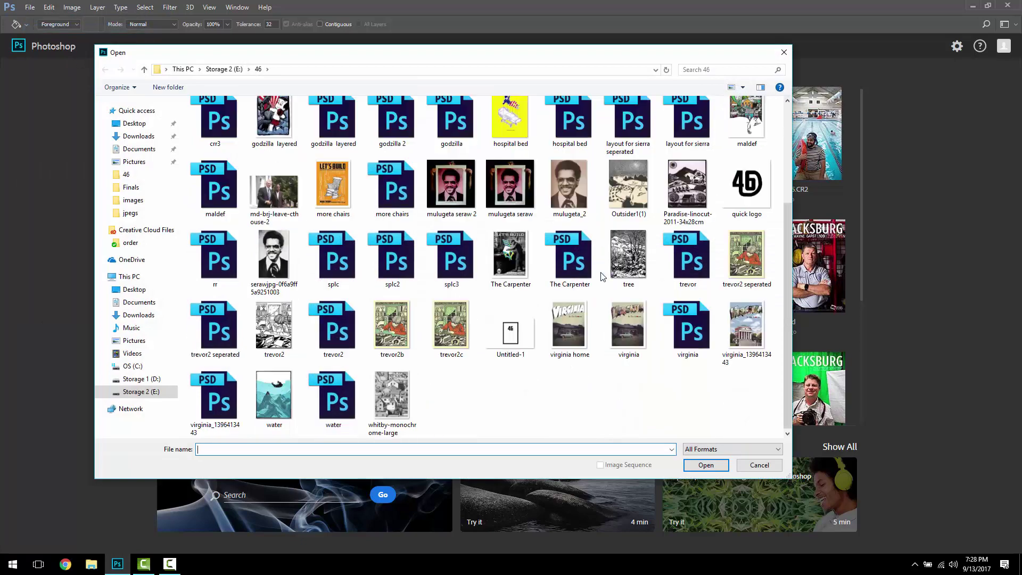
{"action": "scroll", "coordinate": [412, 185], "scroll_direction": "up", "scroll_amount": 3}
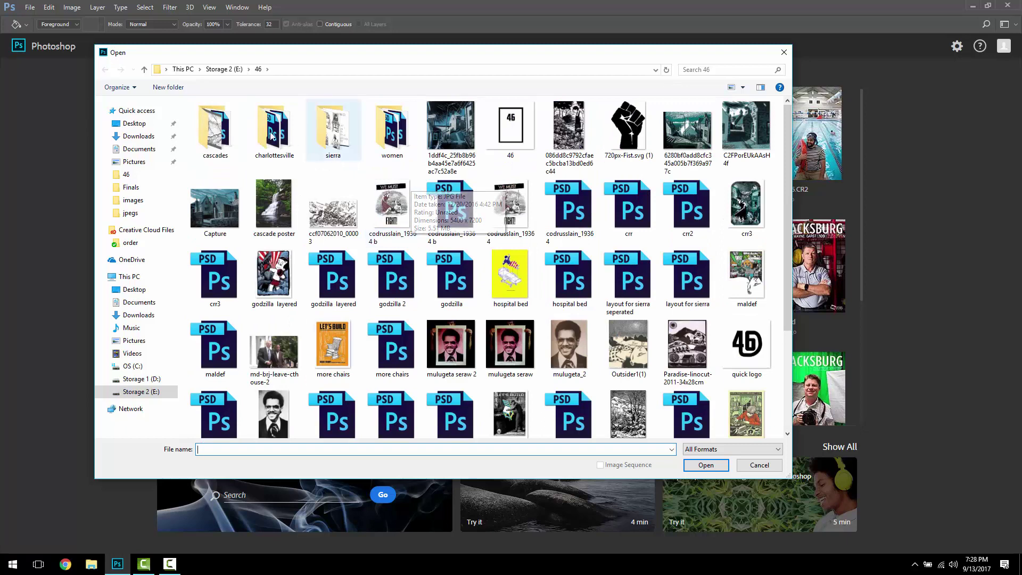
{"action": "left_click", "coordinate": [223, 69]}
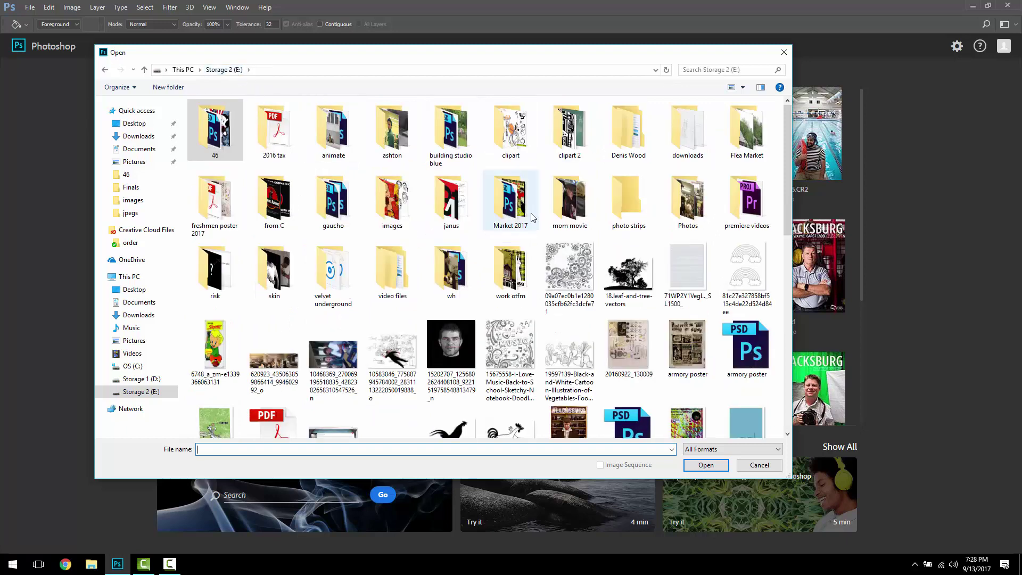
{"action": "scroll", "coordinate": [532, 217], "scroll_direction": "down", "scroll_amount": 3}
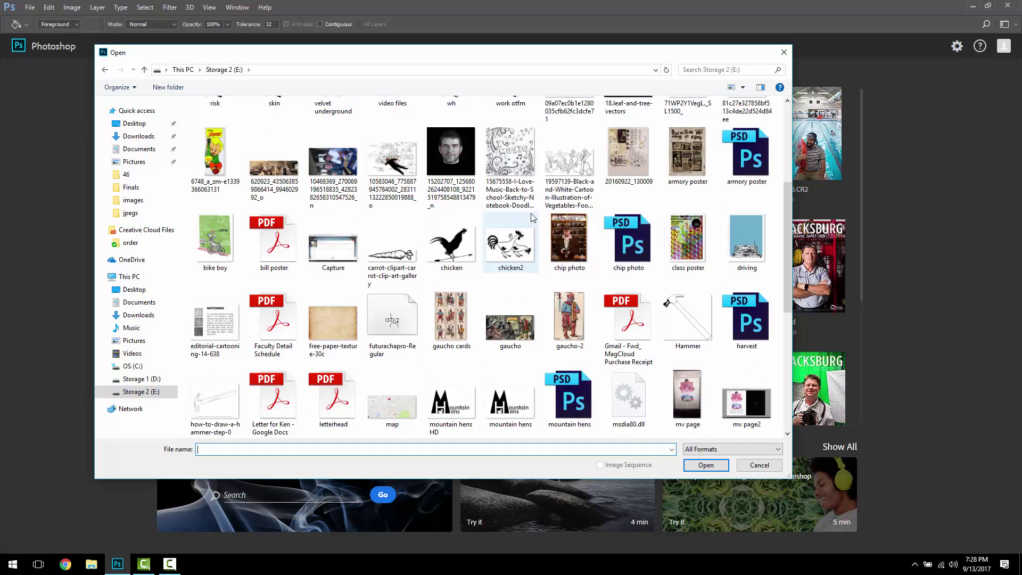
{"action": "scroll", "coordinate": [532, 219], "scroll_direction": "down", "scroll_amount": 3}
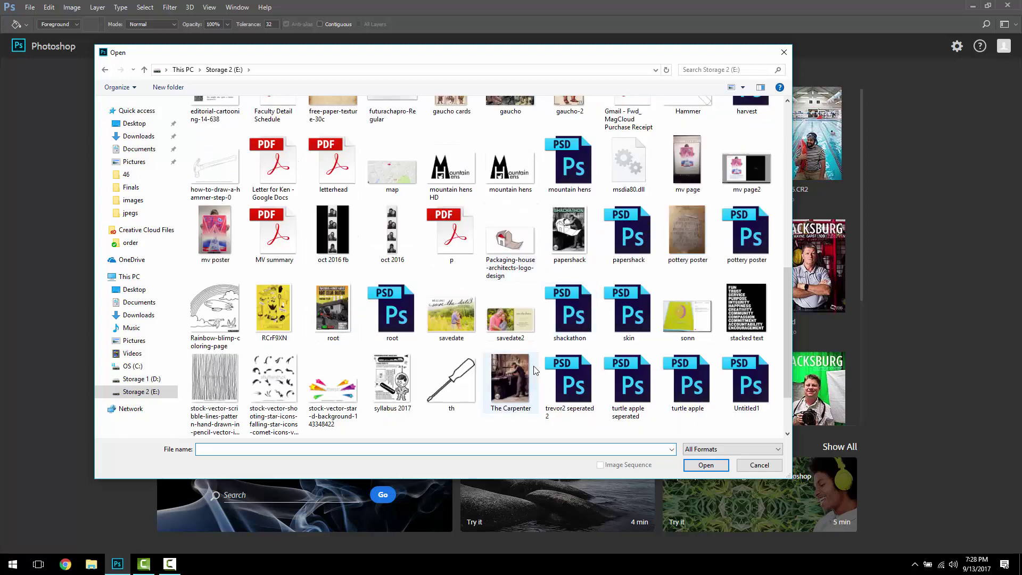
{"action": "double_click", "coordinate": [524, 380]}
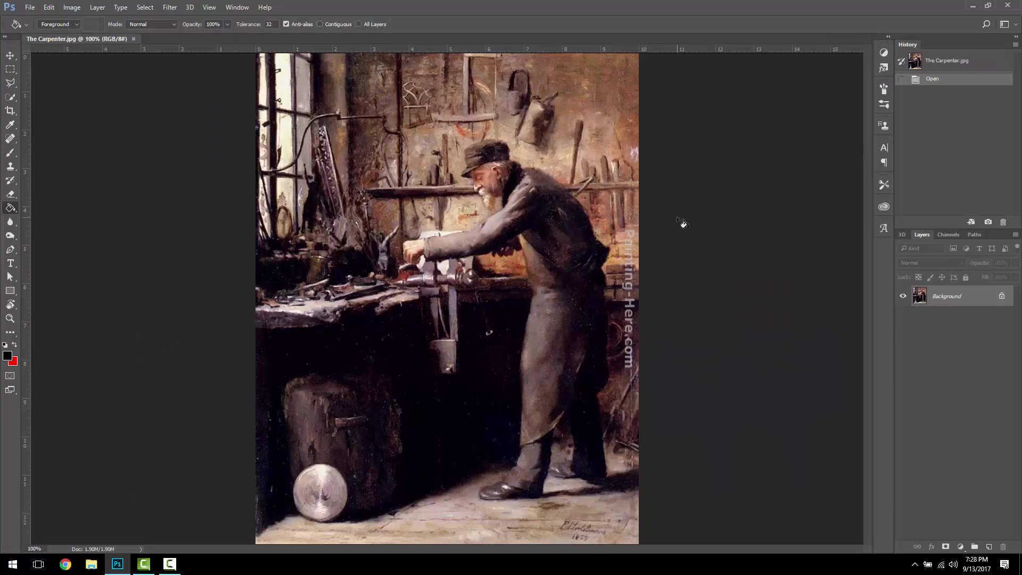
Resize the carpenter image to 18 inches wide at a resolution of 300 pixels/inch.
{"action": "scroll", "coordinate": [640, 264], "scroll_direction": "up", "scroll_amount": 3}
{"action": "scroll", "coordinate": [641, 264], "scroll_direction": "down", "scroll_amount": 4}
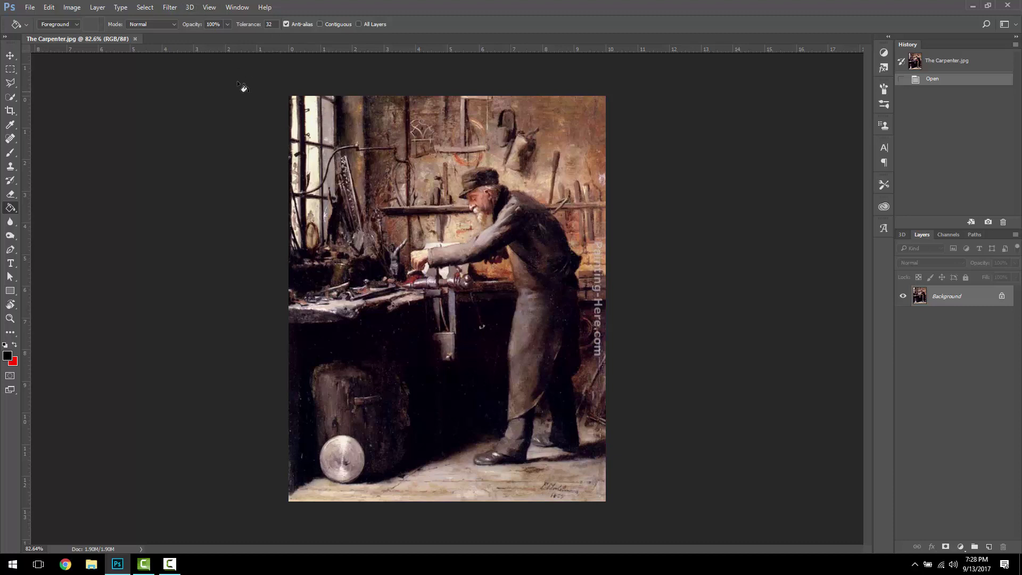
{"action": "left_click", "coordinate": [77, 7]}
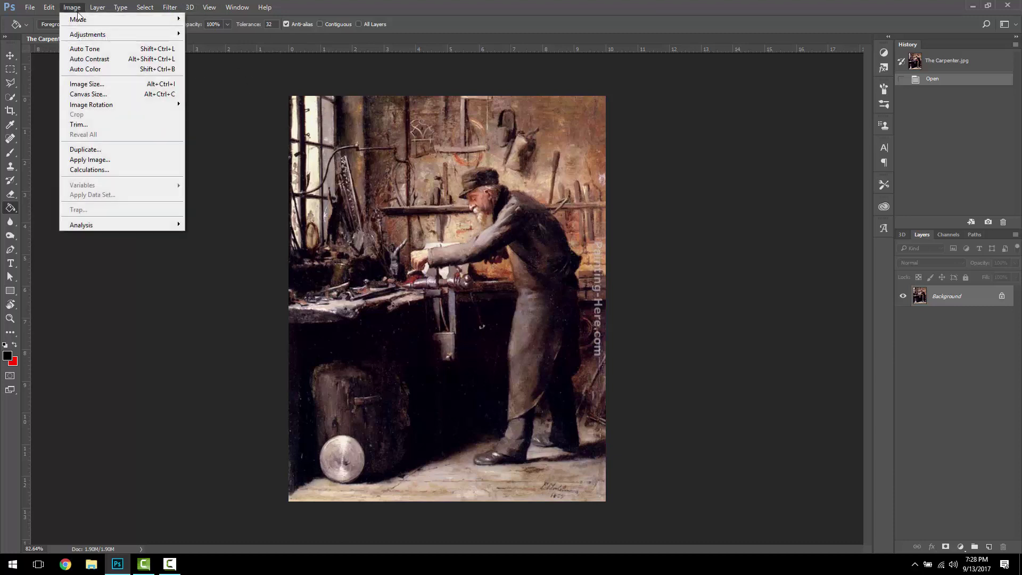
{"action": "left_click", "coordinate": [87, 84]}
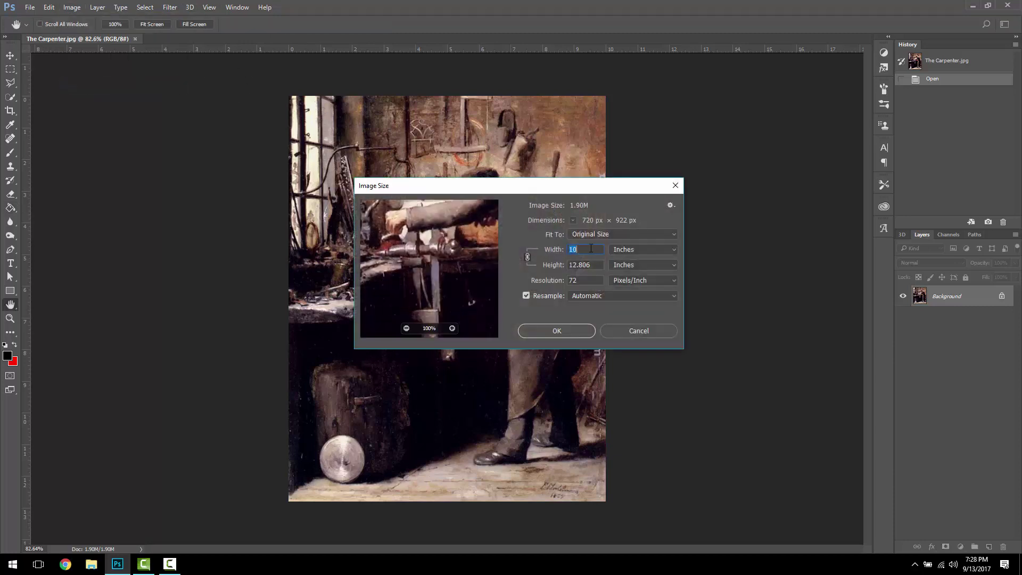
{"action": "type", "text": "1"}
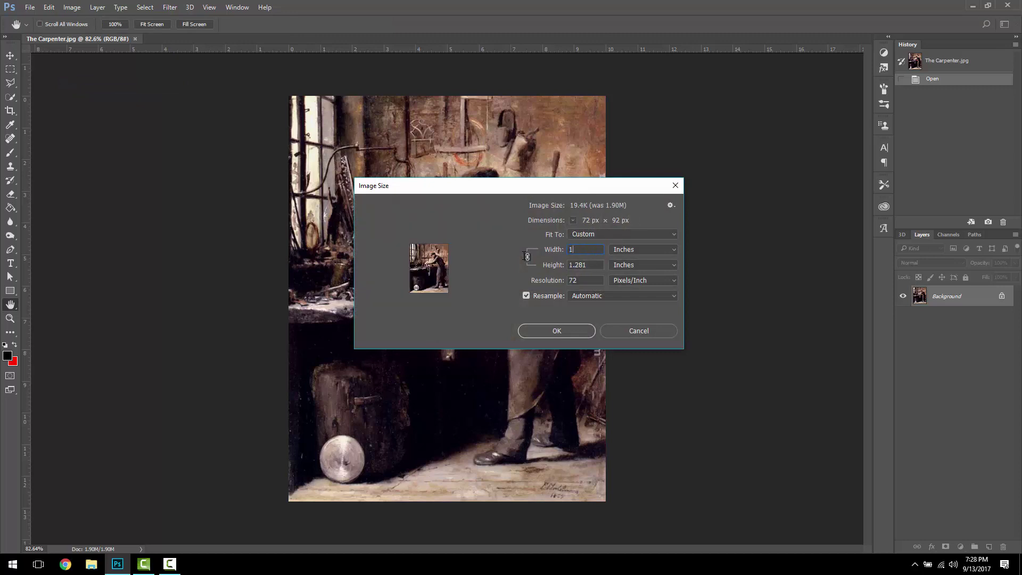
{"action": "type", "text": "8"}
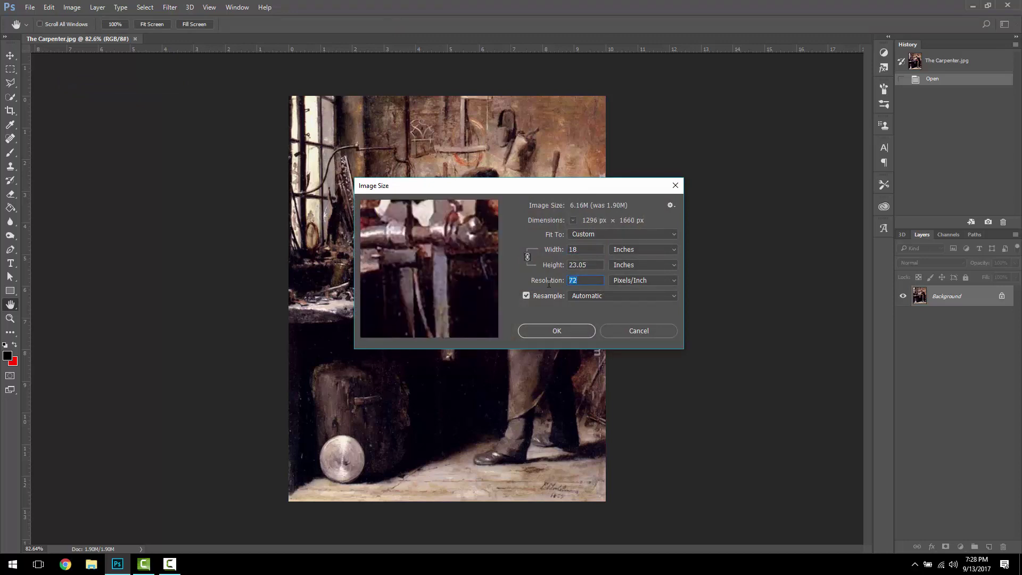
{"action": "type", "text": "300"}
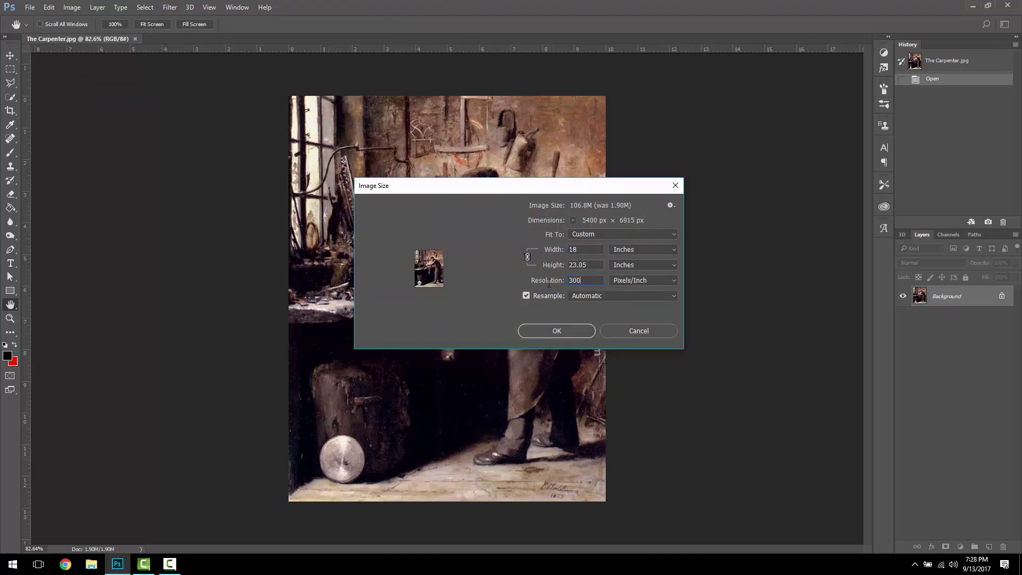
{"action": "left_click", "coordinate": [564, 331]}
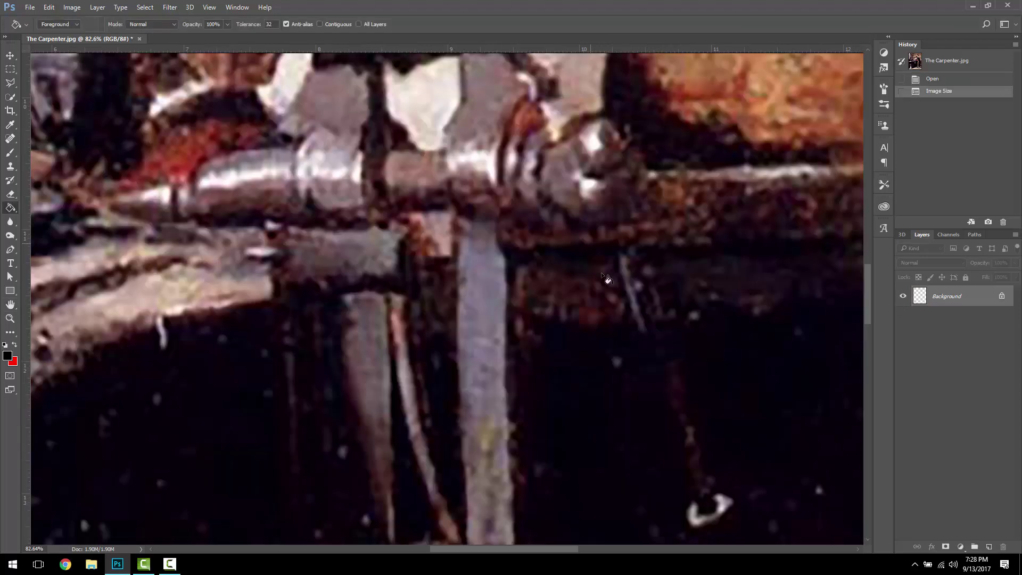
{"action": "scroll", "coordinate": [650, 261], "scroll_direction": "down", "scroll_amount": 5}
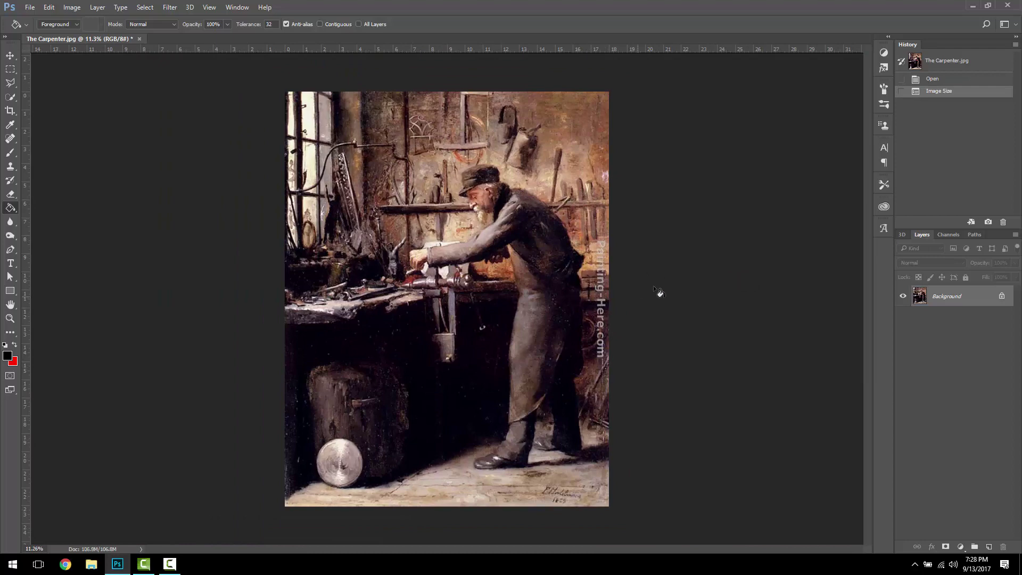
{"action": "scroll", "coordinate": [648, 257], "scroll_direction": "up", "scroll_amount": 3}
{"action": "scroll", "coordinate": [642, 251], "scroll_direction": "up", "scroll_amount": 2}
{"action": "scroll", "coordinate": [651, 232], "scroll_direction": "down", "scroll_amount": 2}
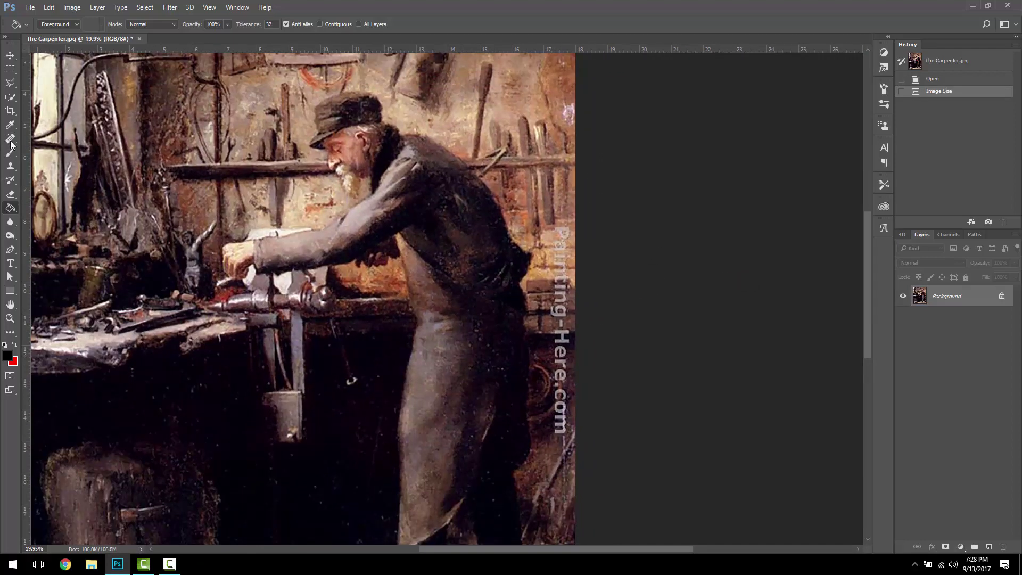
{"action": "left_click", "coordinate": [10, 140]}
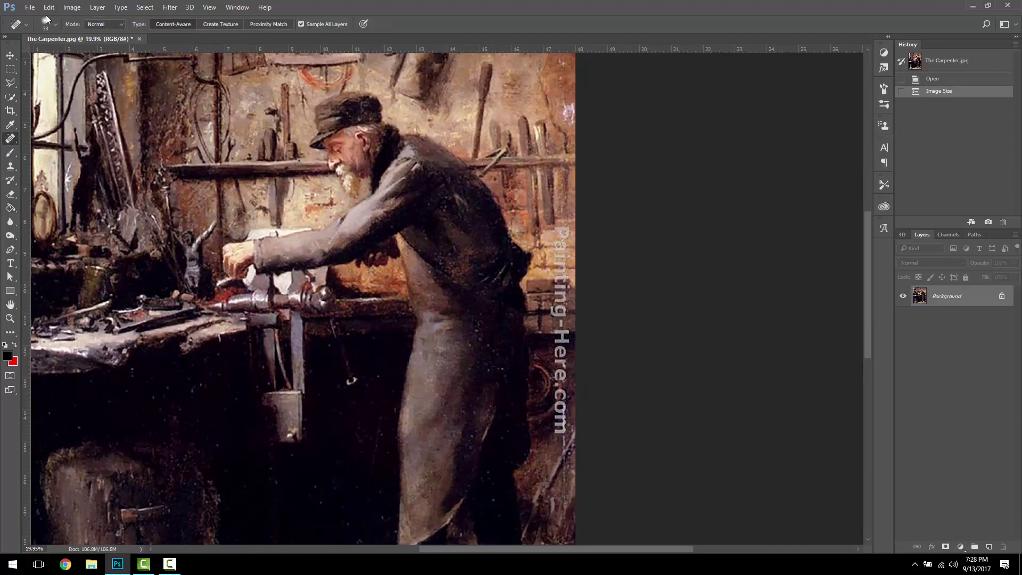
{"action": "left_click", "coordinate": [55, 25]}
{"action": "left_click_drag", "start_coordinate": [37, 51], "coordinate": [43, 56]}
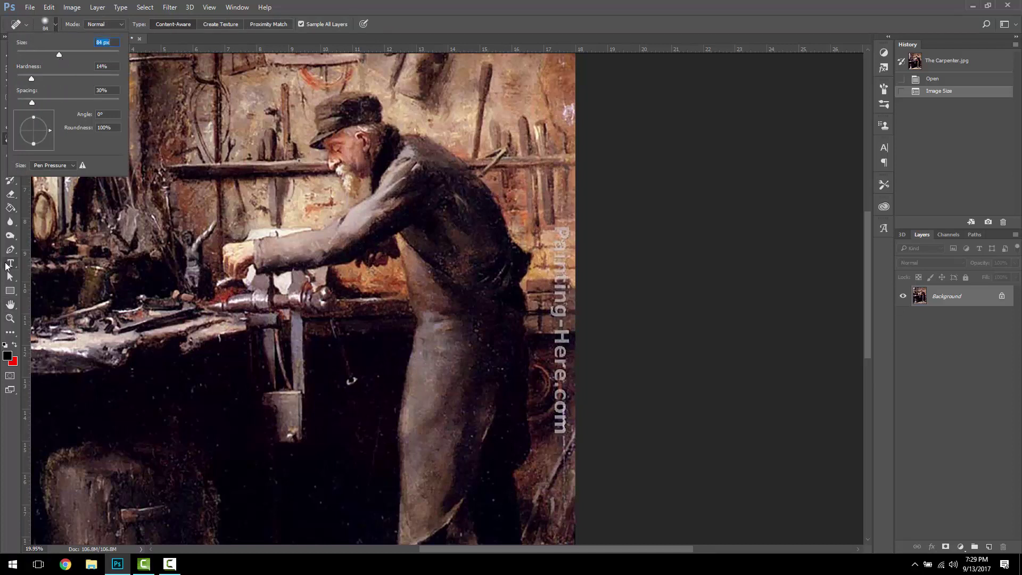
{"action": "key", "text": "Return"}
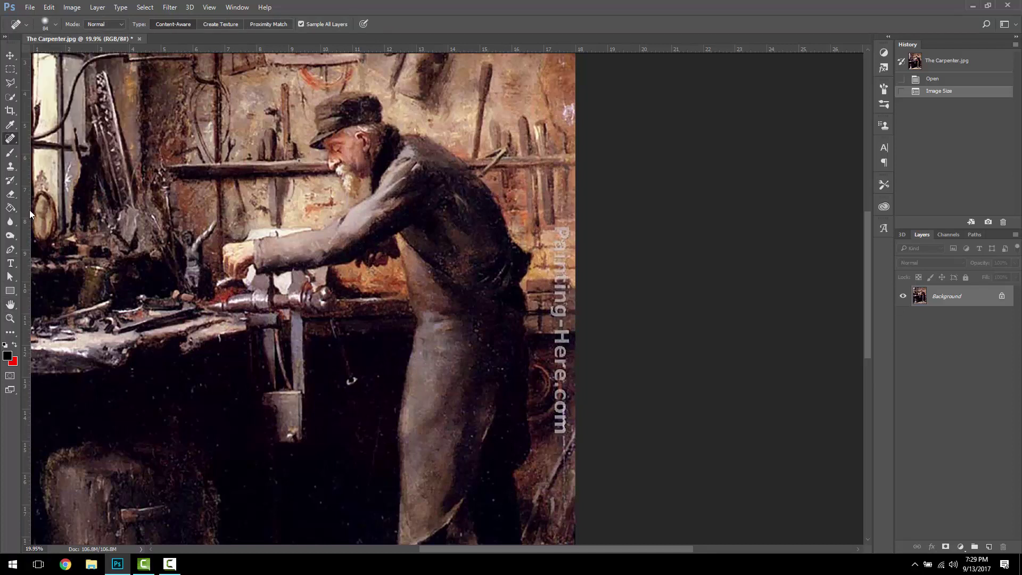
Select the vertical Painting-Here.com watermark with a rectangular marquee, remove it with Fill, and clear the selection.
{"action": "left_click", "coordinate": [15, 69]}
{"action": "left_click_drag", "start_coordinate": [553, 224], "coordinate": [572, 437]}
{"action": "right_click", "coordinate": [568, 409]}
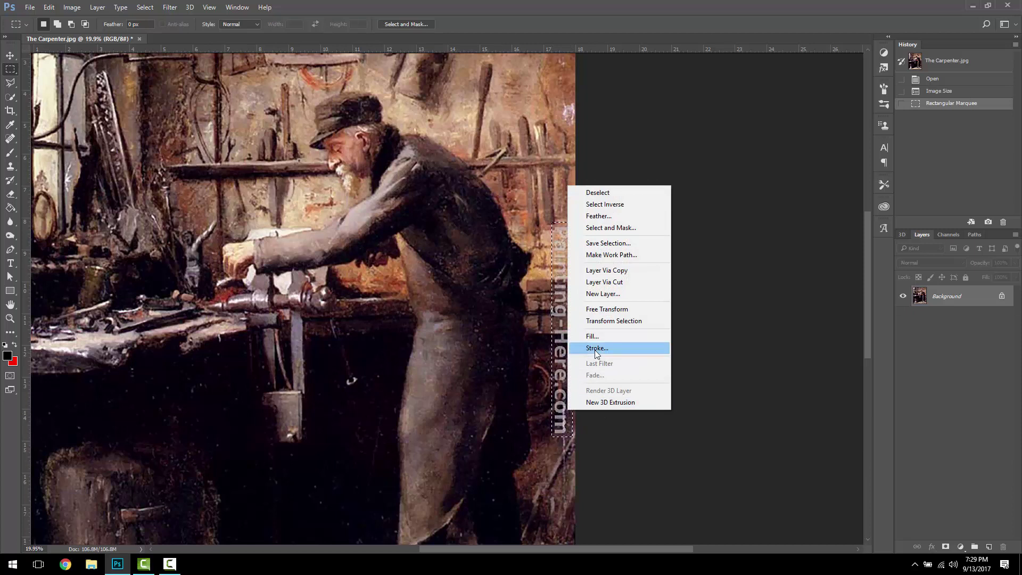
{"action": "left_click", "coordinate": [611, 335]}
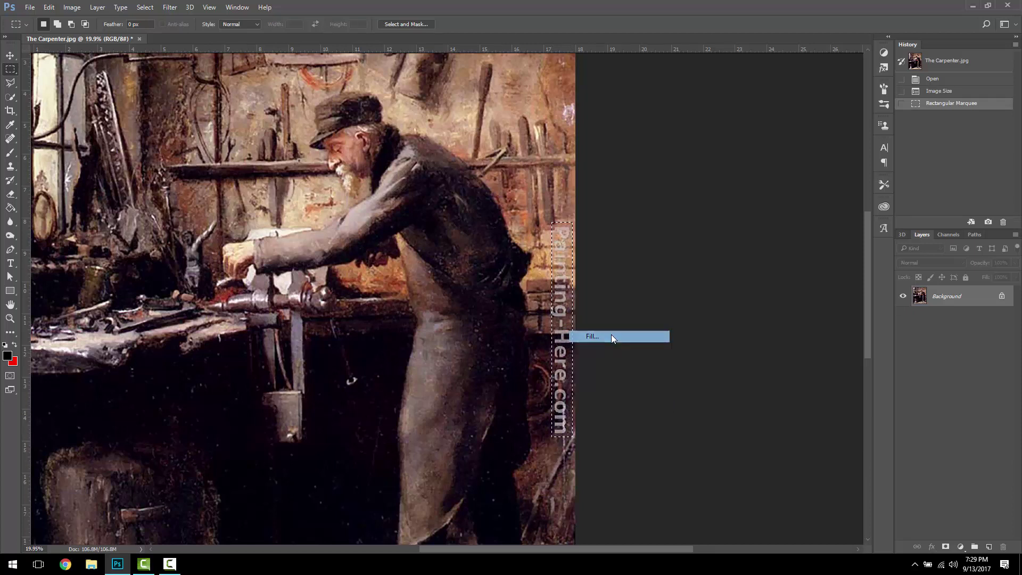
{"action": "left_click", "coordinate": [594, 165]}
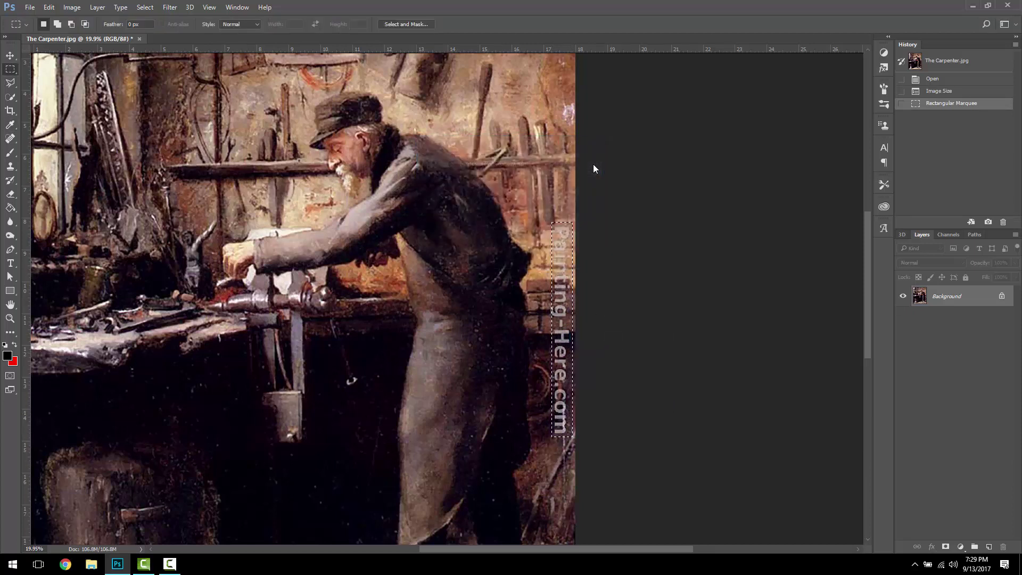
{"action": "left_click", "coordinate": [152, 7]}
{"action": "left_click", "coordinate": [153, 28]}
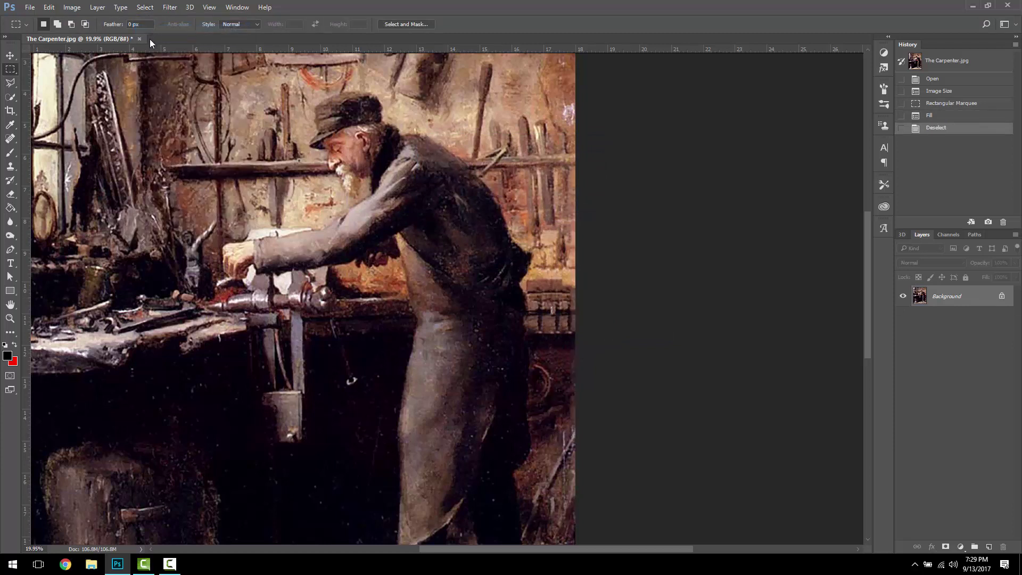
Convert the image to CMYK Color mode, accepting the U.S. Web Coated (SWOP) v2 profile.
{"action": "scroll", "coordinate": [187, 113], "scroll_direction": "down", "scroll_amount": 4}
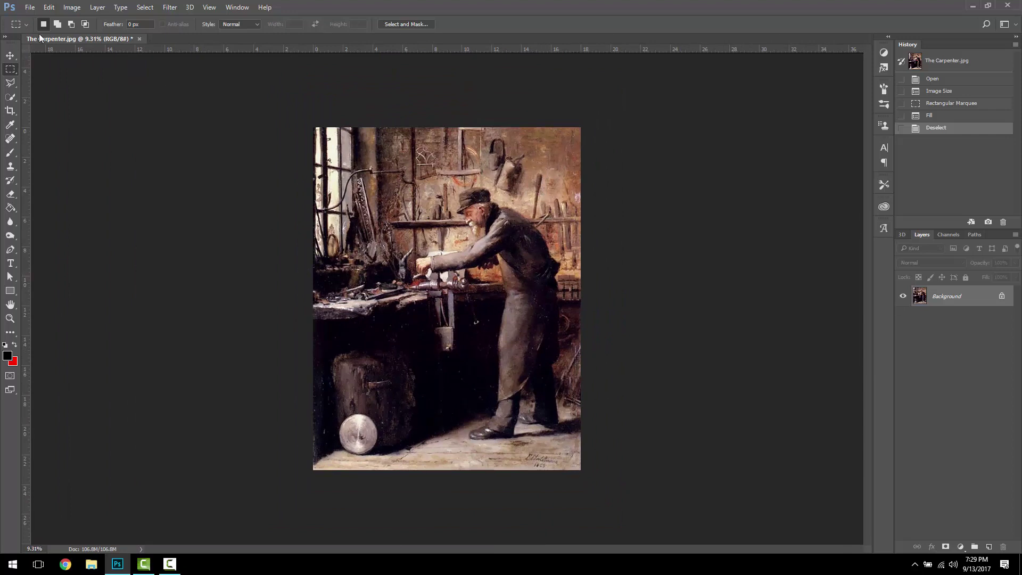
{"action": "left_click", "coordinate": [71, 7]}
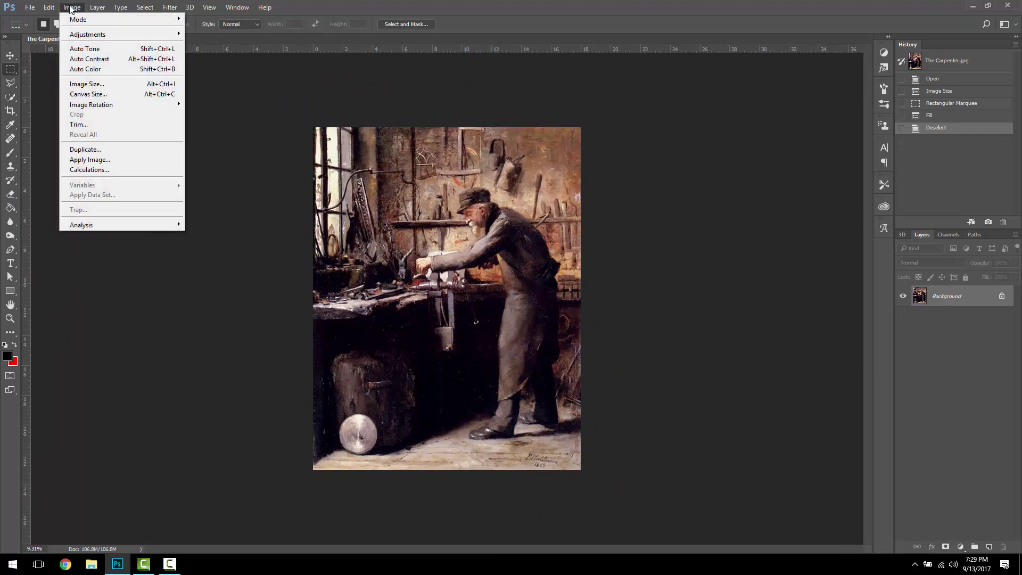
{"action": "mouse_move", "coordinate": [78, 19]}
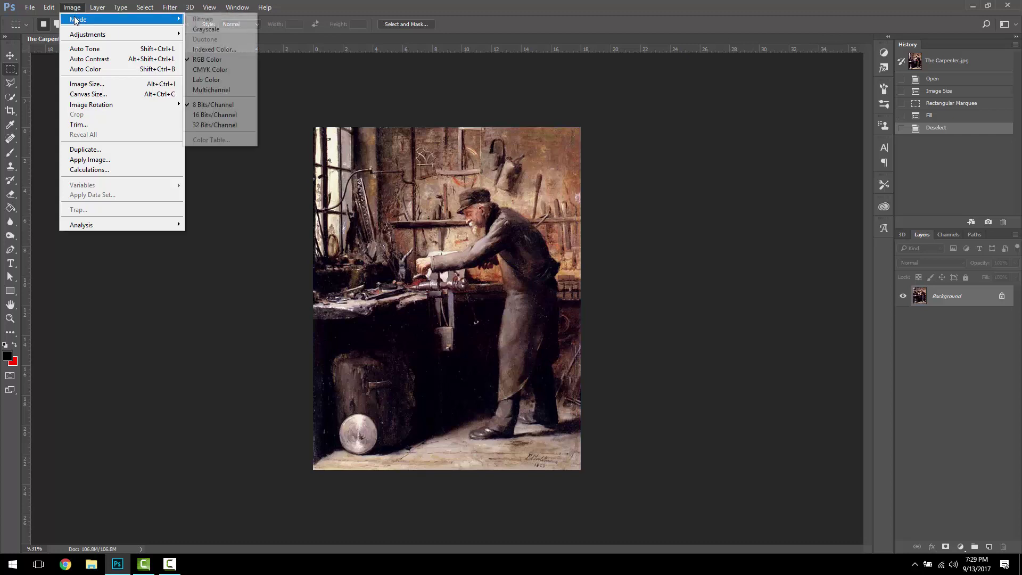
{"action": "left_click", "coordinate": [218, 70]}
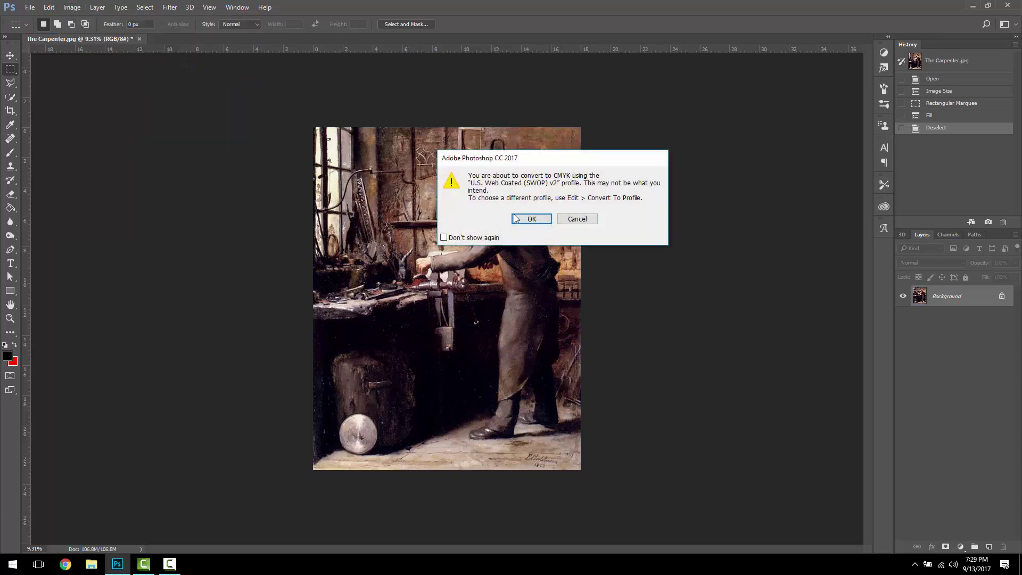
{"action": "left_click", "coordinate": [532, 219]}
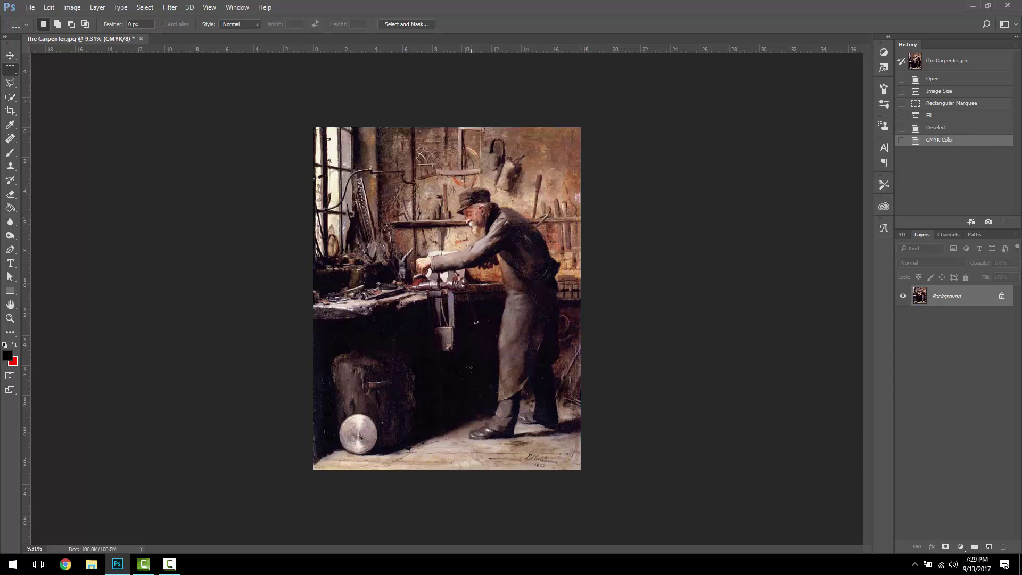
Increase the painting's color saturation moderately with a Hue/Saturation adjustment on the Master range.
{"action": "scroll", "coordinate": [478, 391], "scroll_direction": "up", "scroll_amount": 3}
{"action": "scroll", "coordinate": [398, 274], "scroll_direction": "down", "scroll_amount": 2}
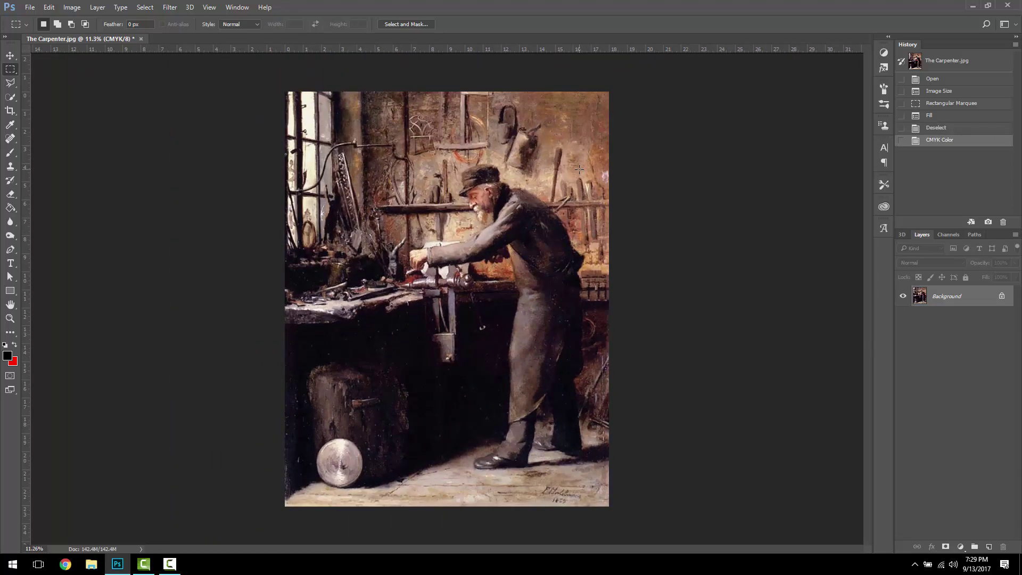
{"action": "left_click", "coordinate": [72, 8]}
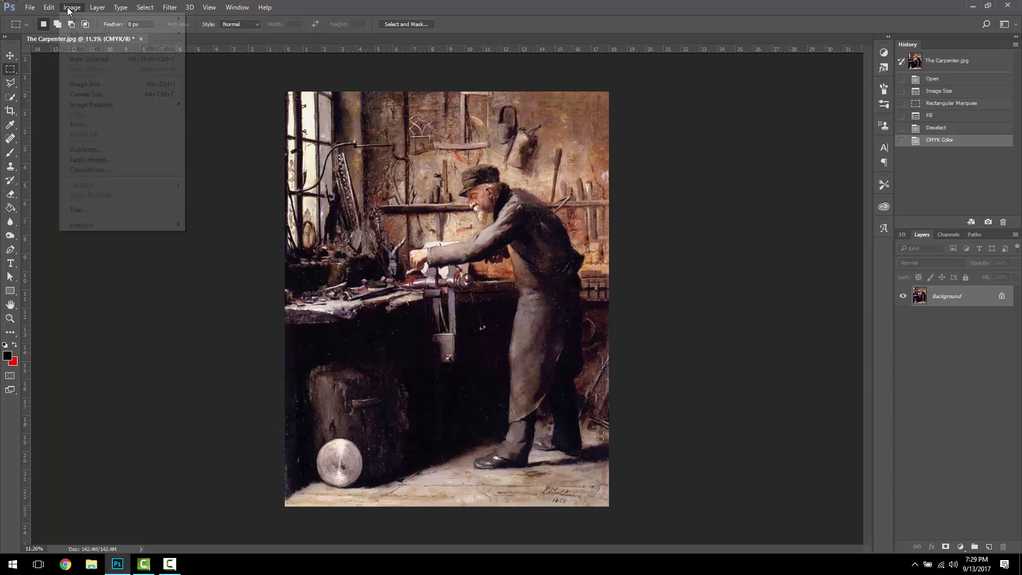
{"action": "mouse_move", "coordinate": [84, 34]}
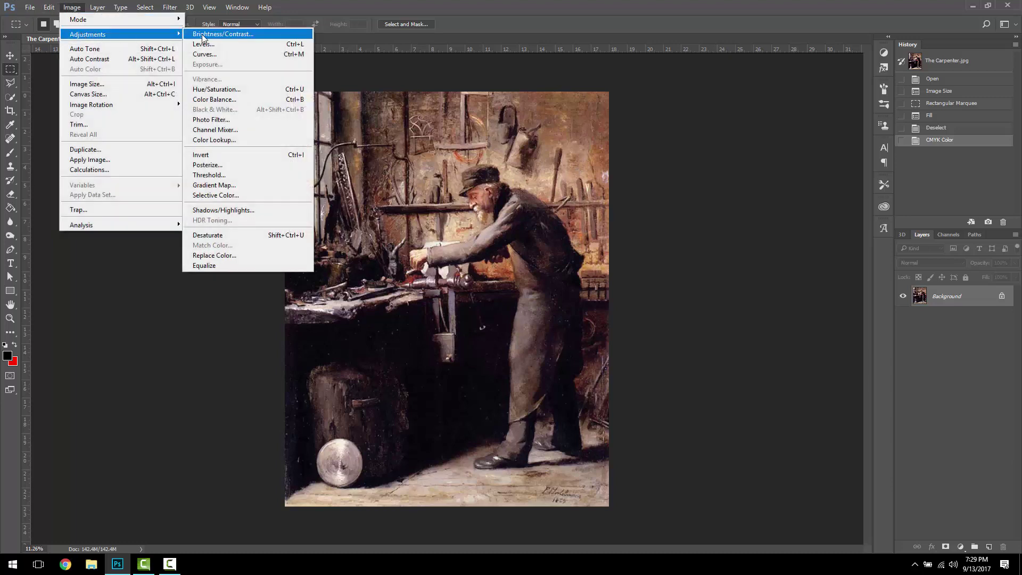
{"action": "left_click", "coordinate": [219, 91]}
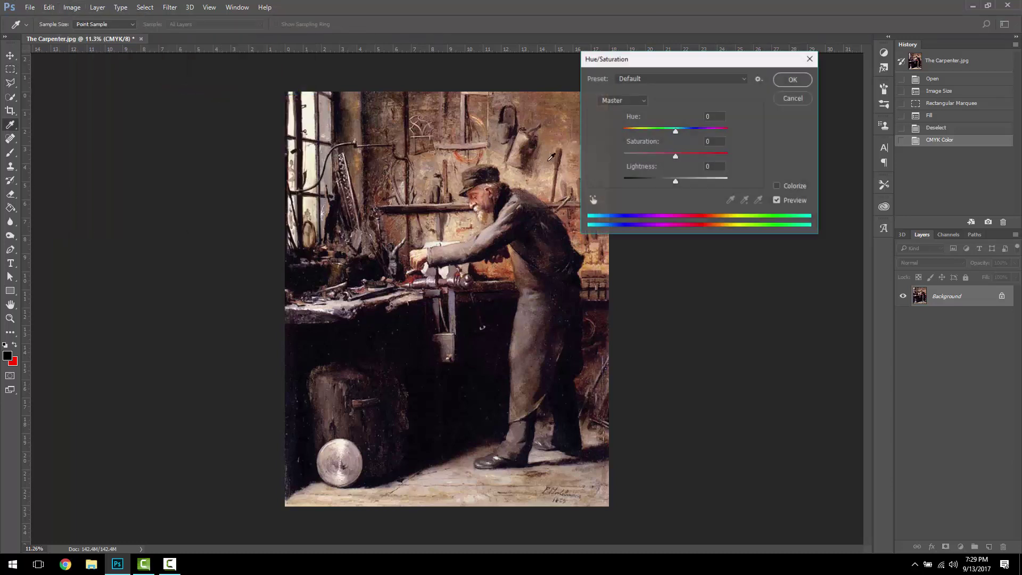
{"action": "left_click_drag", "start_coordinate": [676, 158], "coordinate": [692, 162]}
{"action": "left_click", "coordinate": [792, 80]}
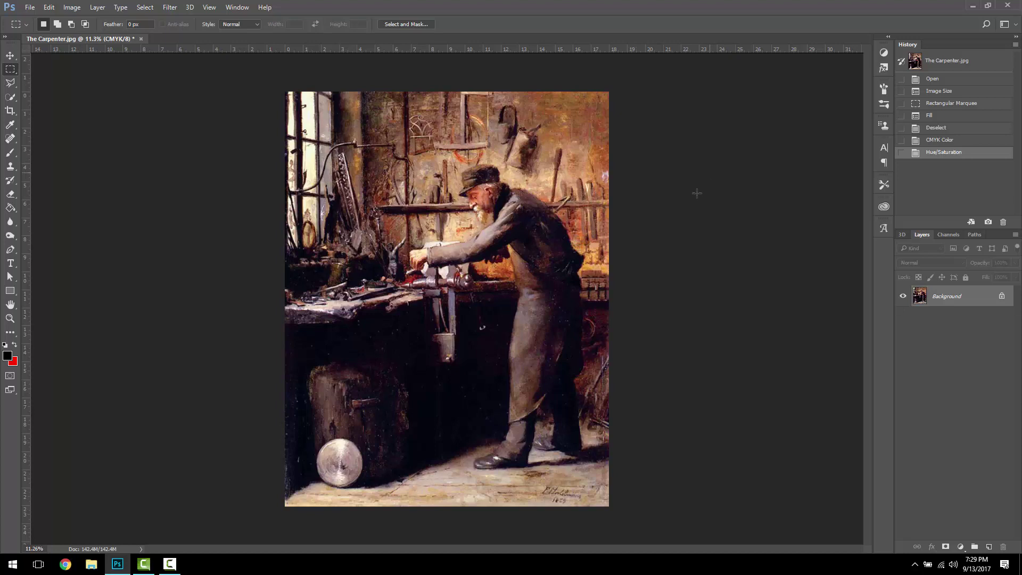
Show the image's color channels and select the Cyan channel on its own.
{"action": "left_click", "coordinate": [948, 235]}
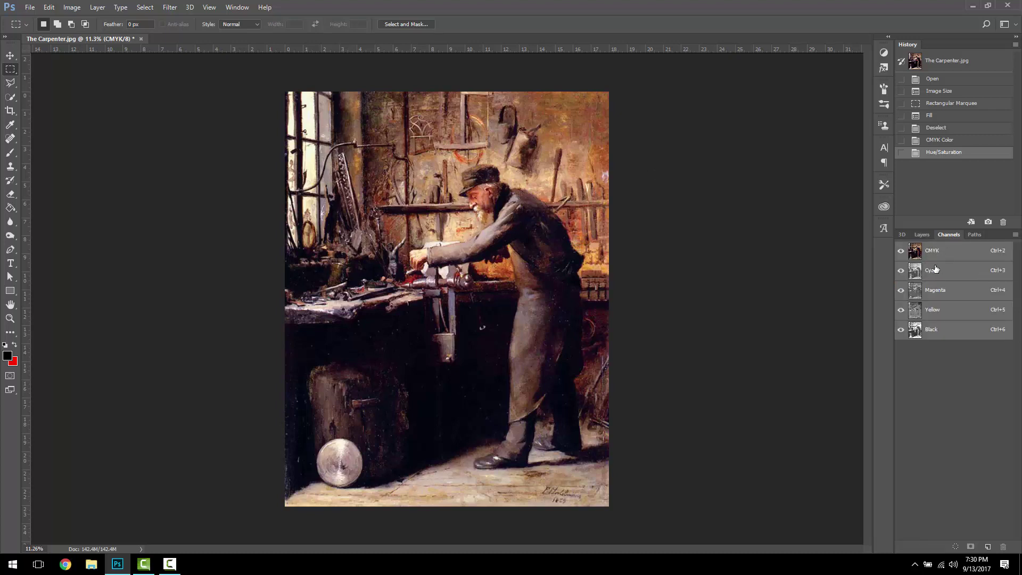
{"action": "left_click", "coordinate": [949, 277]}
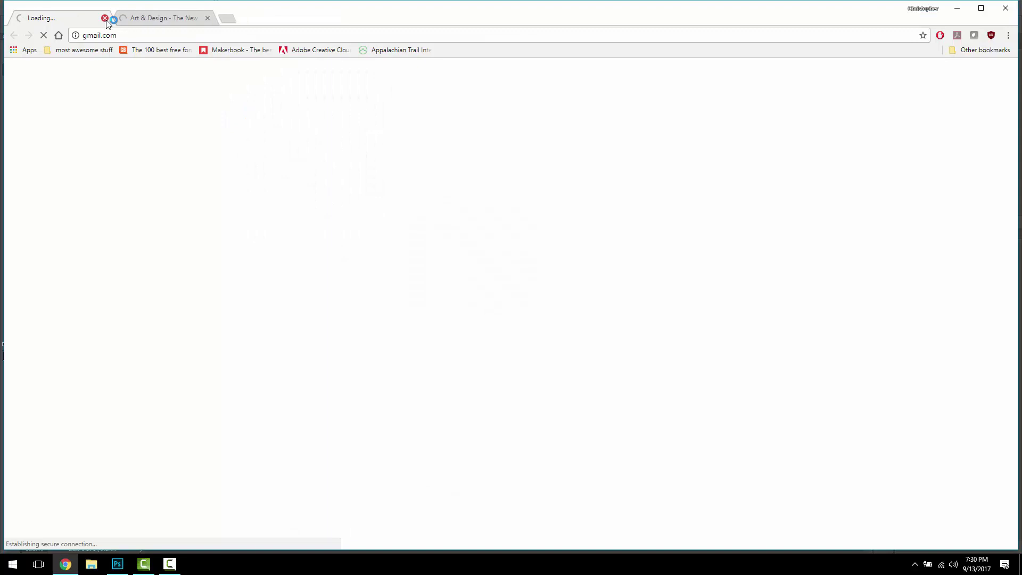
Search the web for "cmyk angles screen printing" to check the halftone screen angles, and return to Photoshop.
{"action": "left_click", "coordinate": [167, 37]}
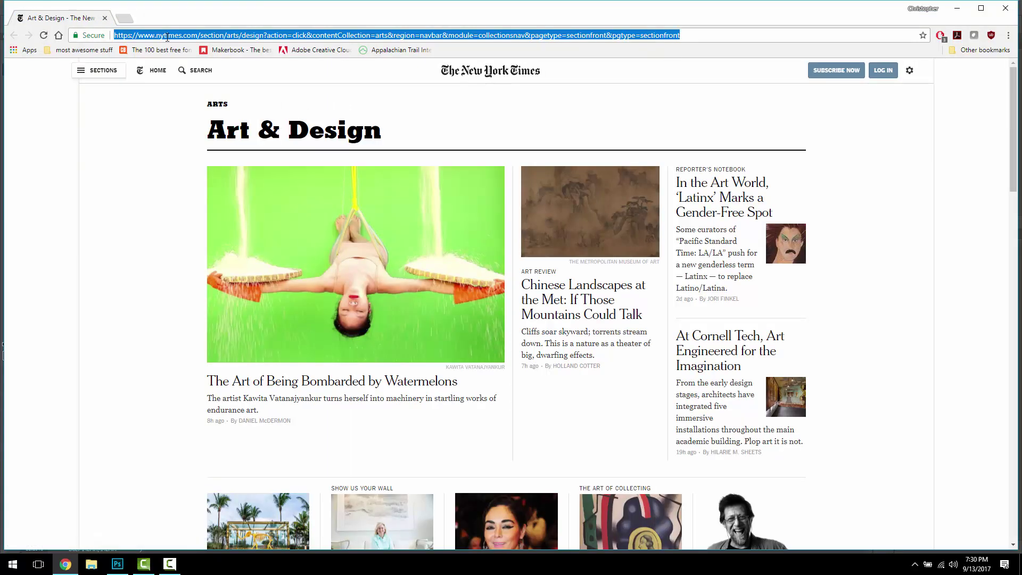
{"action": "type", "text": "cmyk"}
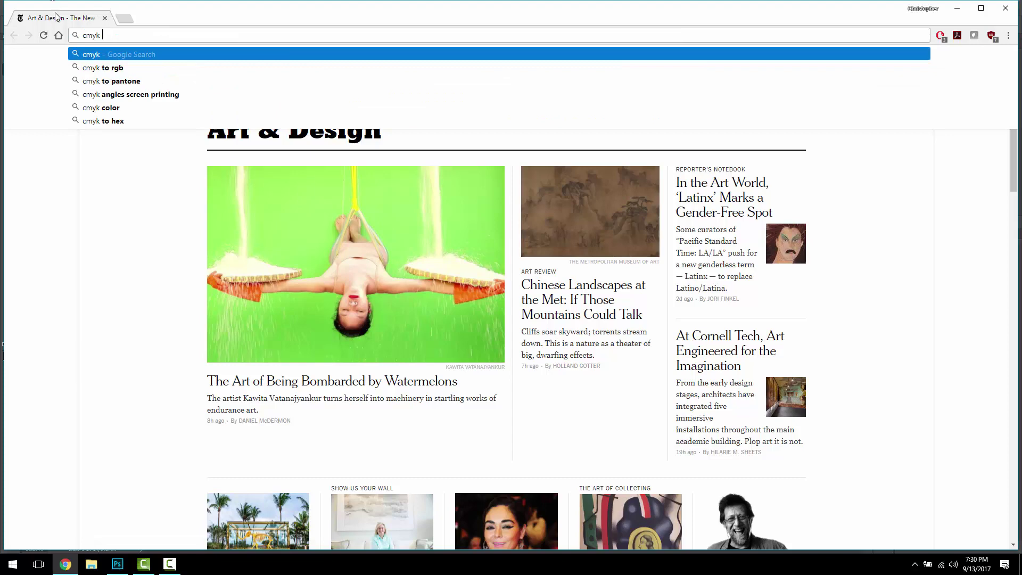
{"action": "left_click", "coordinate": [128, 95]}
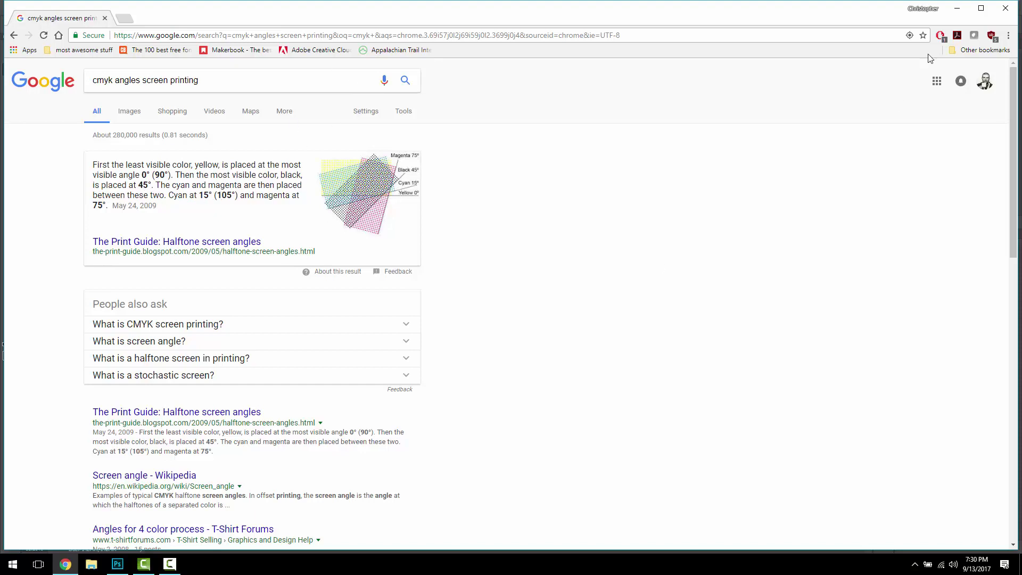
{"action": "left_click", "coordinate": [960, 9]}
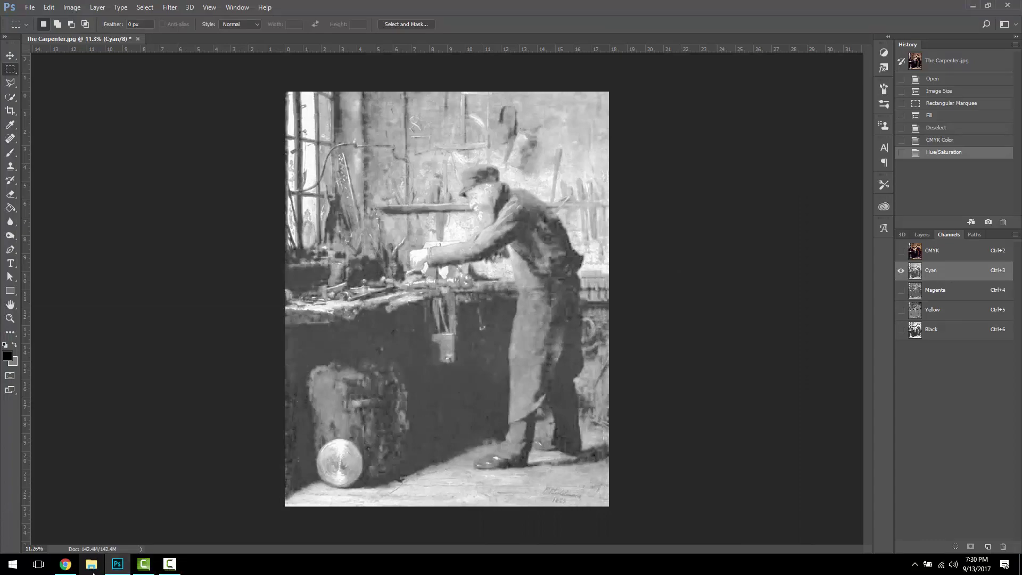
{"action": "left_click", "coordinate": [65, 566]}
{"action": "left_click", "coordinate": [65, 567]}
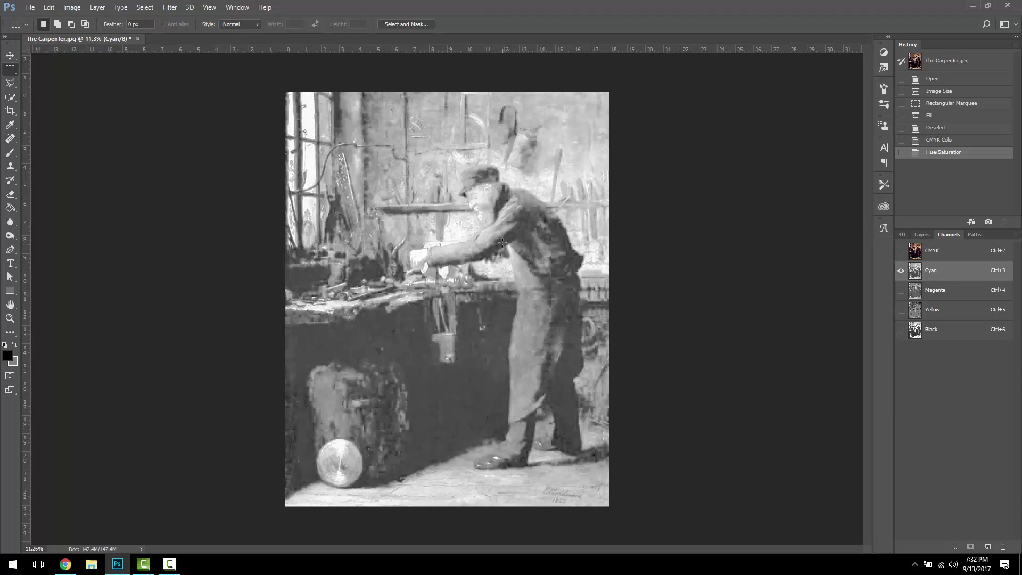
Create a new portrait 18 x 24 inch, 300 ppi RGB document and float its window beside the painting.
{"action": "left_click", "coordinate": [29, 7]}
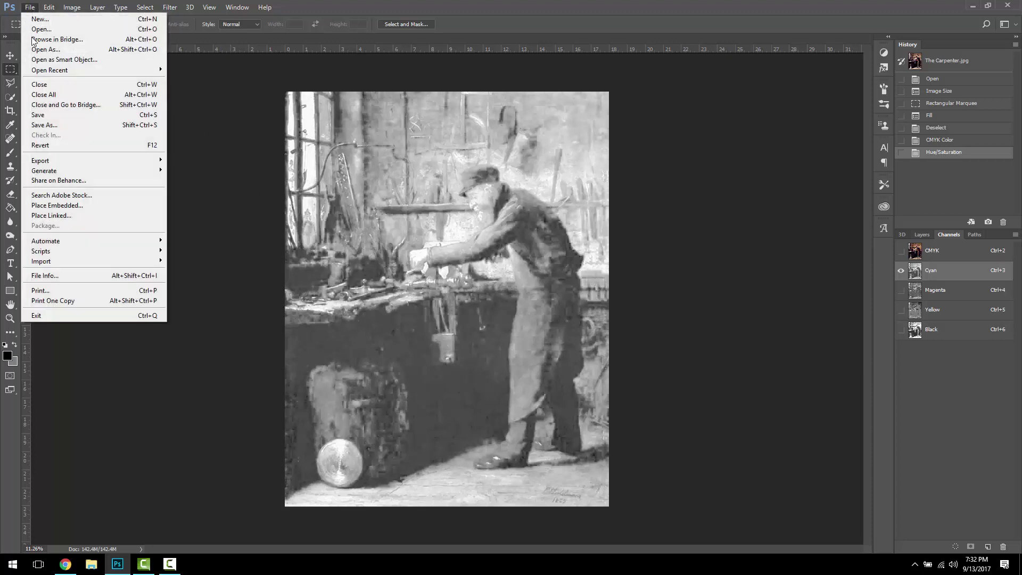
{"action": "left_click", "coordinate": [53, 19]}
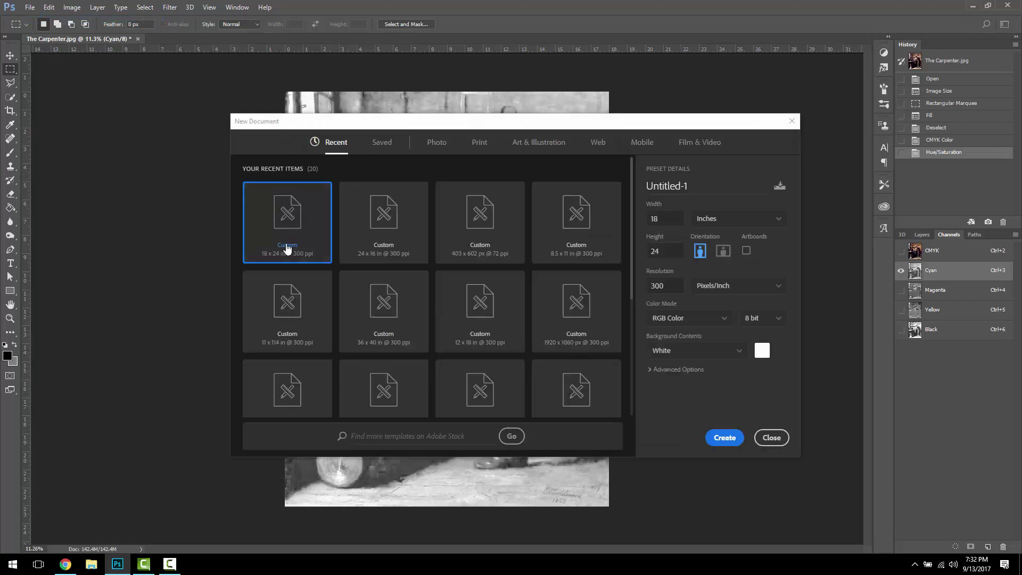
{"action": "double_click", "coordinate": [287, 248]}
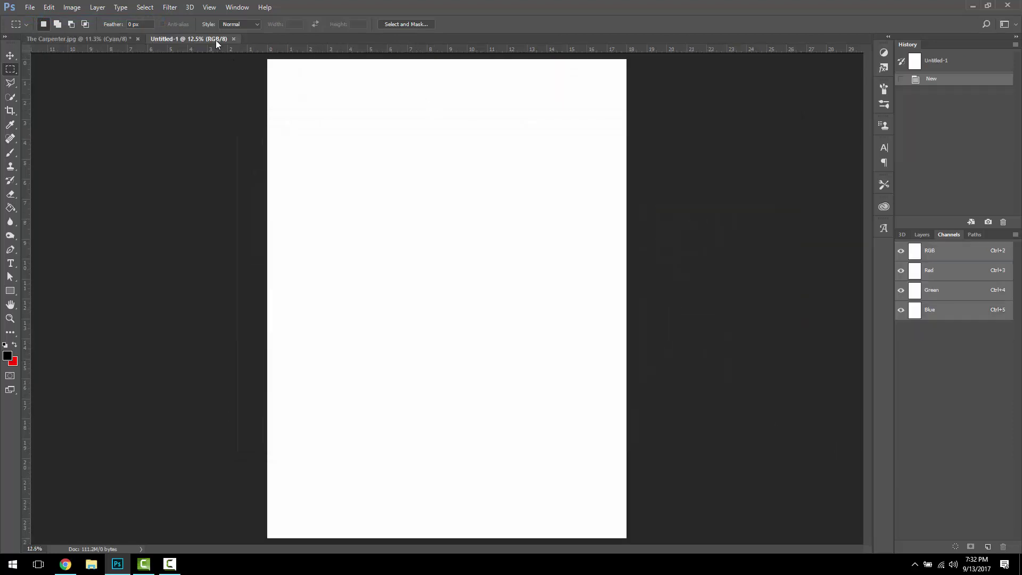
{"action": "left_click_drag", "start_coordinate": [216, 40], "coordinate": [246, 80]}
{"action": "left_click", "coordinate": [115, 40]}
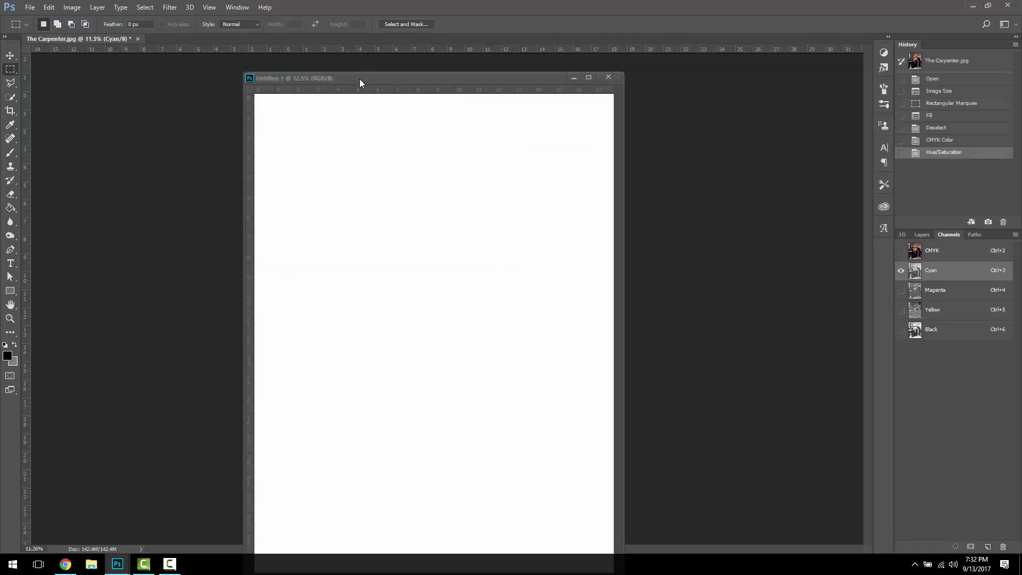
{"action": "left_click_drag", "start_coordinate": [359, 79], "coordinate": [526, 96]}
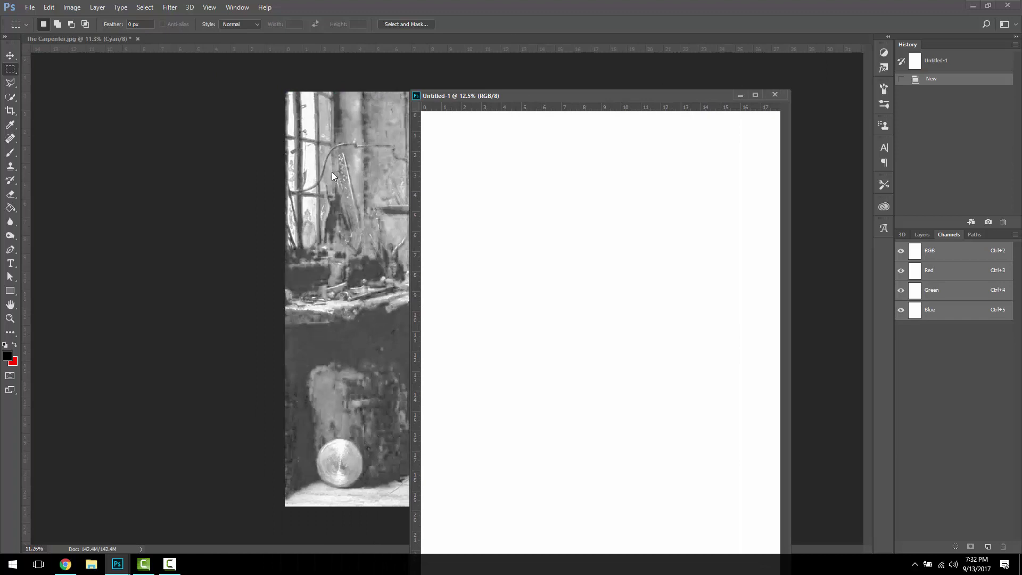
Try to copy the painting's Cyan channel directly into the new document and position it on the page.
{"action": "left_click", "coordinate": [15, 55]}
{"action": "left_click_drag", "start_coordinate": [388, 191], "coordinate": [538, 175]}
{"action": "mouse_move", "coordinate": [516, 129]}
{"action": "left_mouse_down"}
{"action": "mouse_move", "coordinate": [509, 152]}
{"action": "mouse_move", "coordinate": [520, 133]}
{"action": "left_mouse_up"}
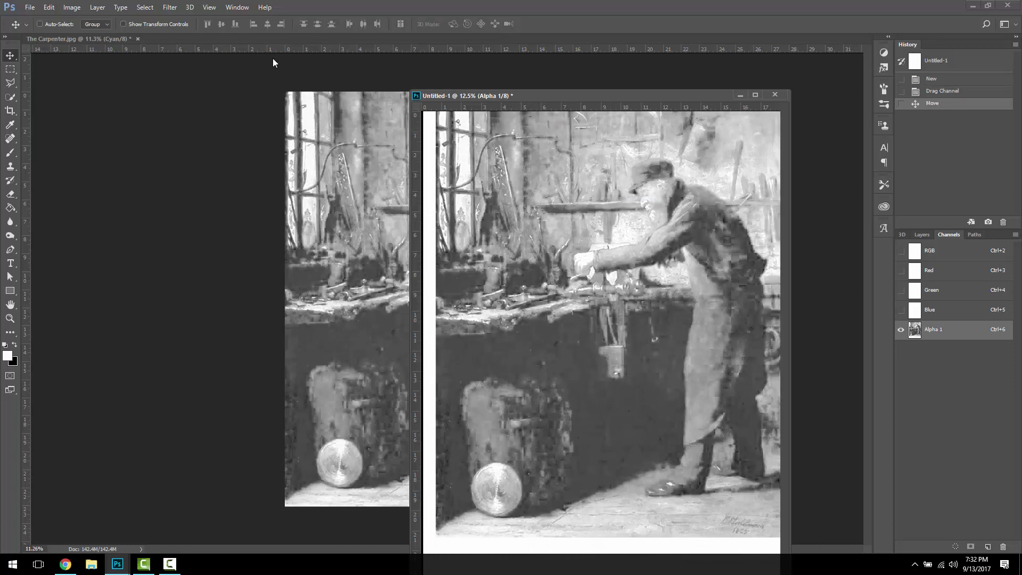
{"action": "left_click", "coordinate": [209, 7]}
{"action": "left_click", "coordinate": [631, 130]}
{"action": "left_click_drag", "start_coordinate": [629, 94], "coordinate": [621, 40]}
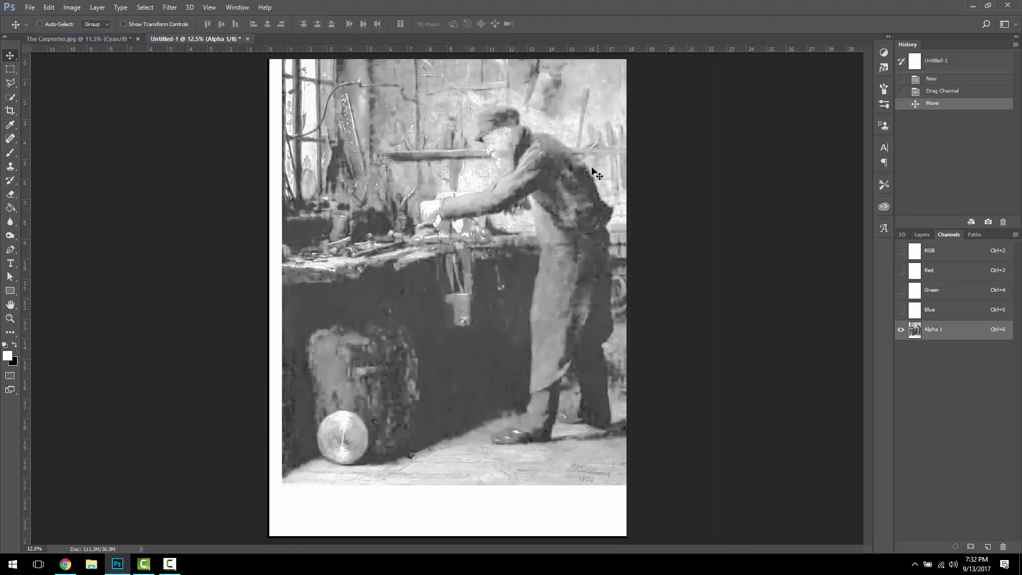
{"action": "mouse_move", "coordinate": [528, 231]}
{"action": "left_mouse_down"}
{"action": "mouse_move", "coordinate": [514, 240]}
{"action": "mouse_move", "coordinate": [531, 234]}
{"action": "left_mouse_up"}
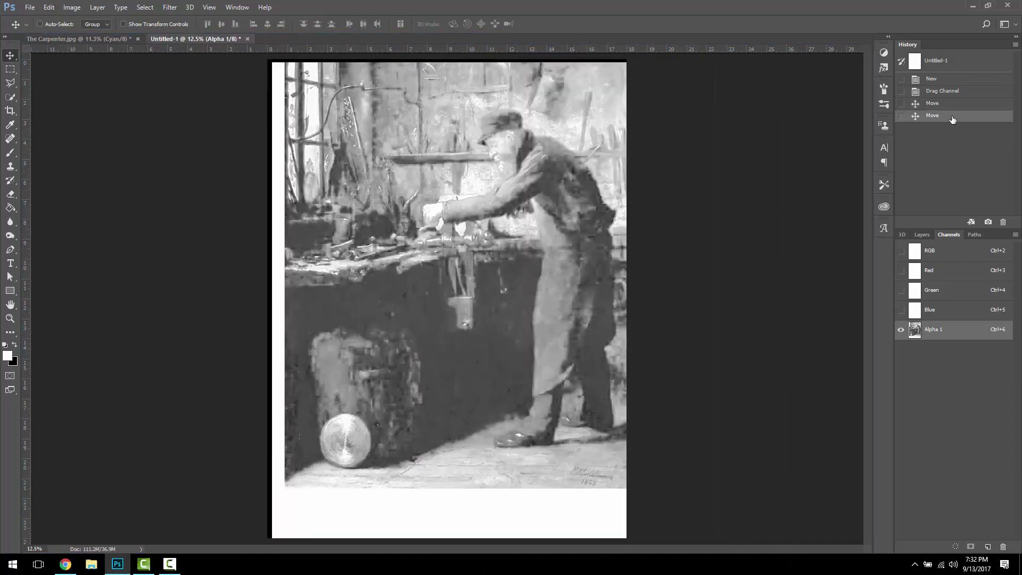
Revert the new document to its initial blank state, undoing the copied channel and its moves.
{"action": "left_click", "coordinate": [921, 234]}
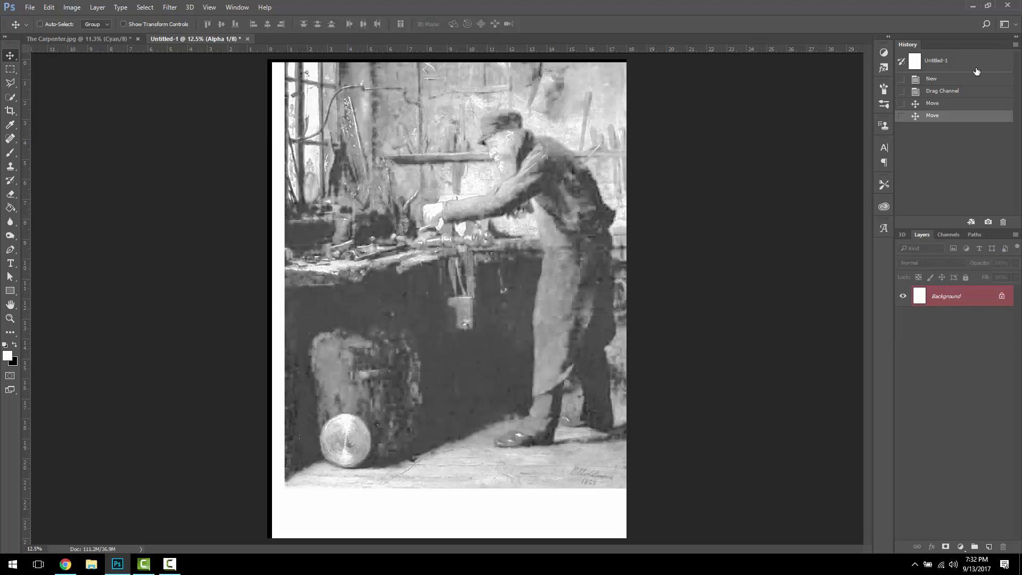
{"action": "left_click", "coordinate": [945, 104]}
{"action": "left_click", "coordinate": [945, 90]}
{"action": "left_click", "coordinate": [947, 78]}
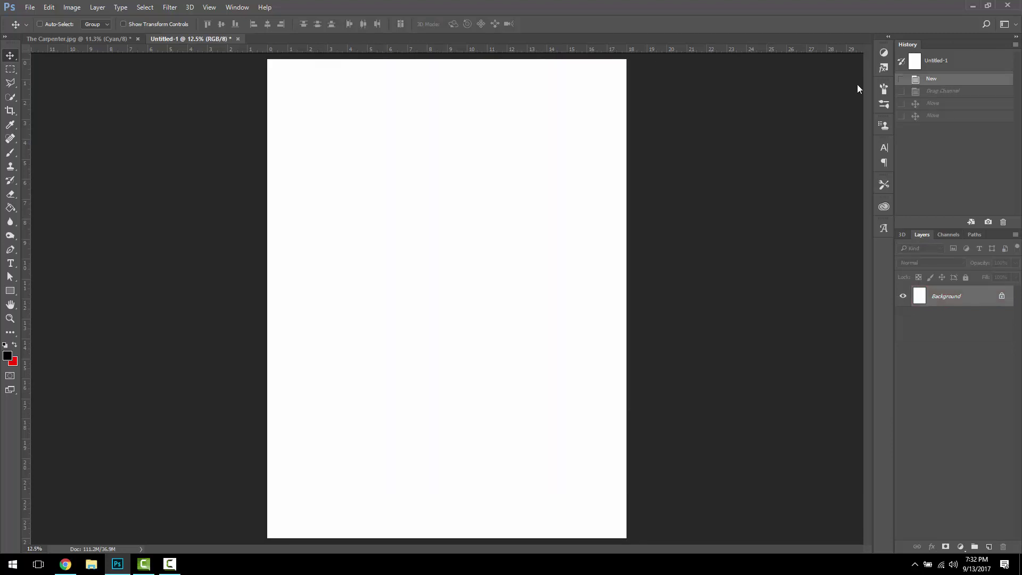
Convert the painting's Cyan channel to a Grayscale image, discarding the other channels.
{"action": "left_click", "coordinate": [106, 39]}
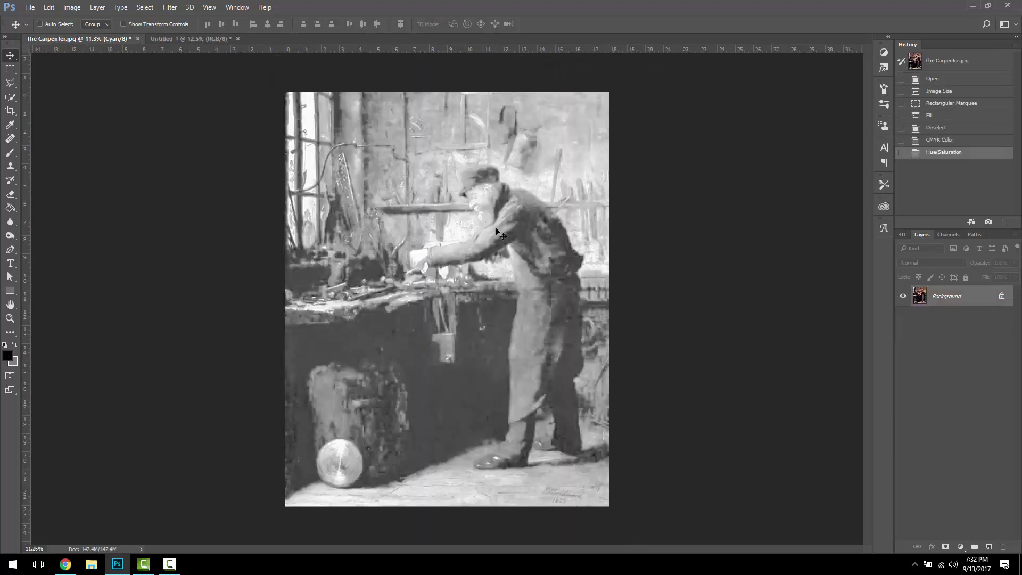
{"action": "left_click", "coordinate": [73, 7]}
{"action": "mouse_move", "coordinate": [85, 18]}
{"action": "left_click", "coordinate": [198, 29]}
{"action": "left_click", "coordinate": [500, 201]}
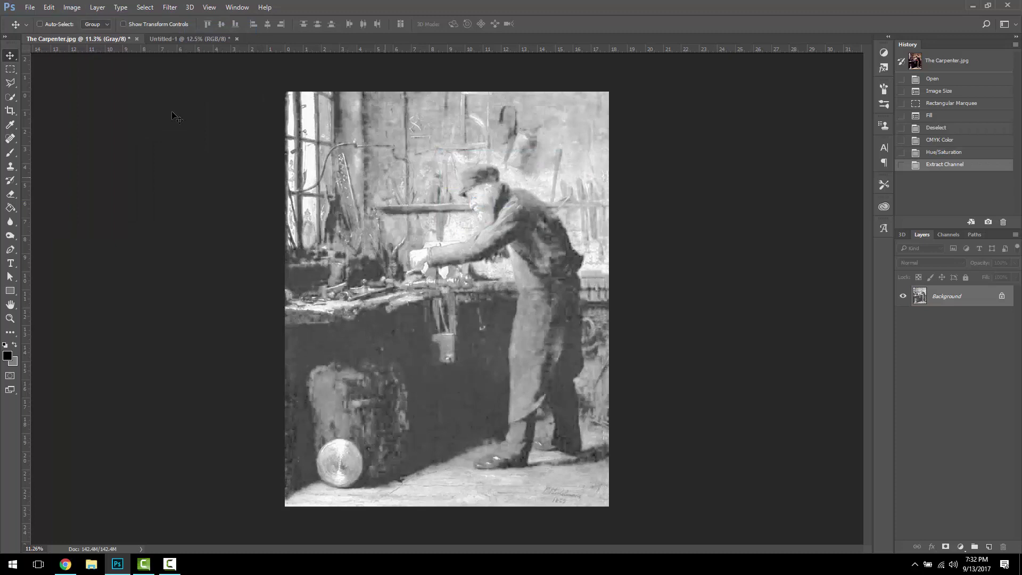
Convert the cyan grayscale to a 300 ppi Bitmap with a Halftone Screen of 26 lines/inch, 15 degrees and Round shape.
{"action": "left_click", "coordinate": [80, 9]}
{"action": "mouse_move", "coordinate": [86, 19]}
{"action": "left_click", "coordinate": [213, 21]}
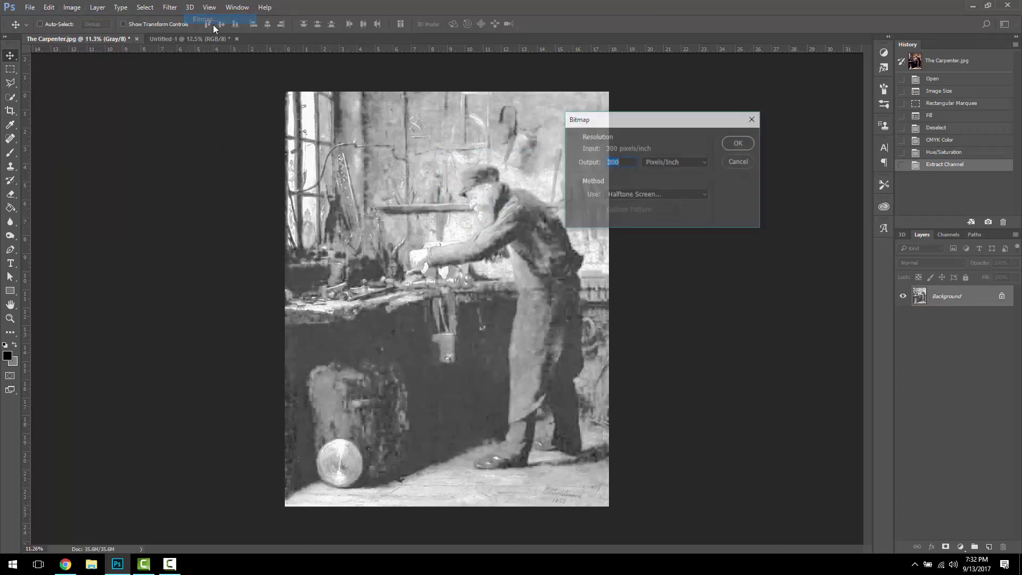
{"action": "left_click", "coordinate": [737, 144]}
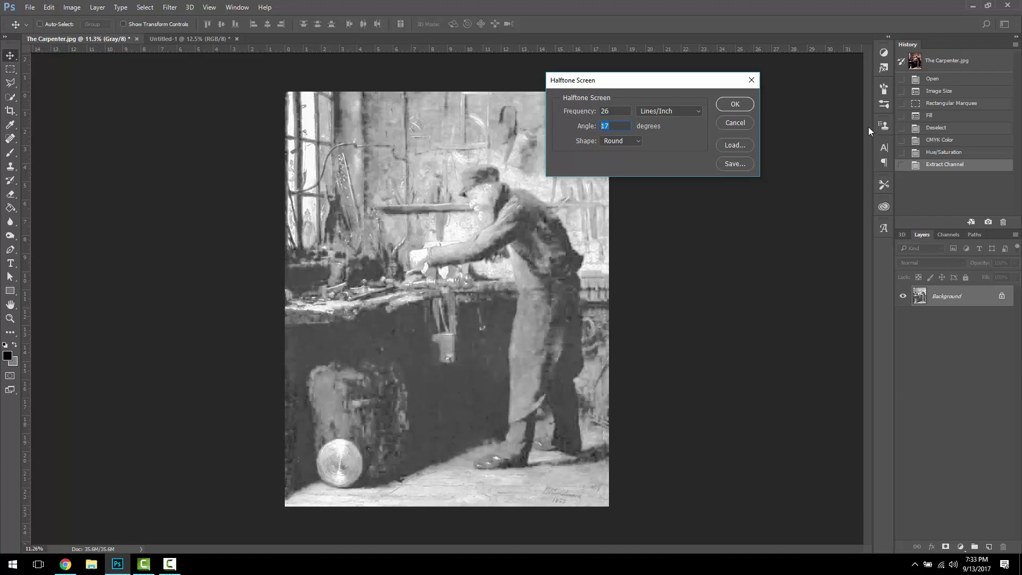
{"action": "left_click", "coordinate": [67, 565]}
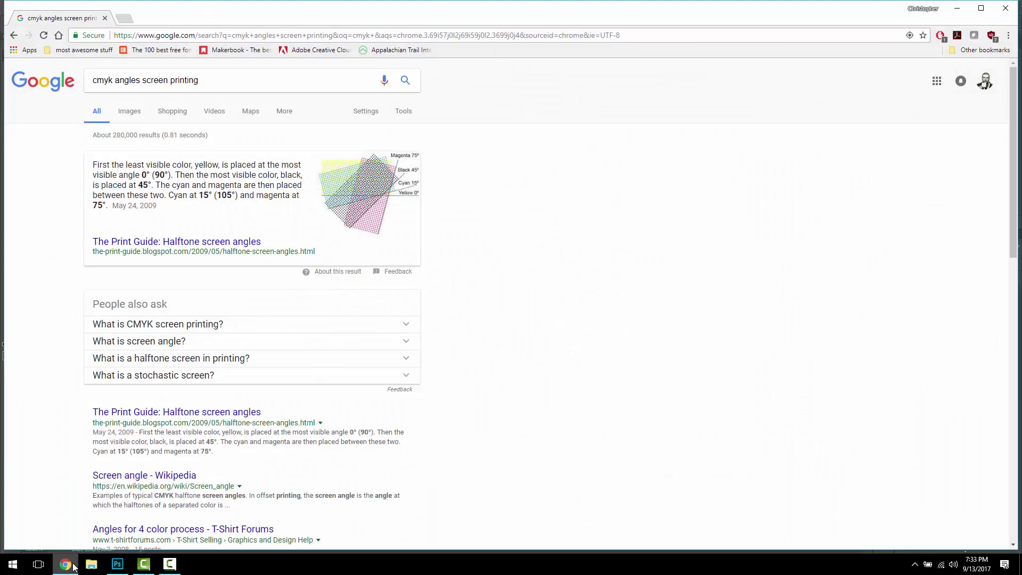
{"action": "left_click", "coordinate": [67, 565]}
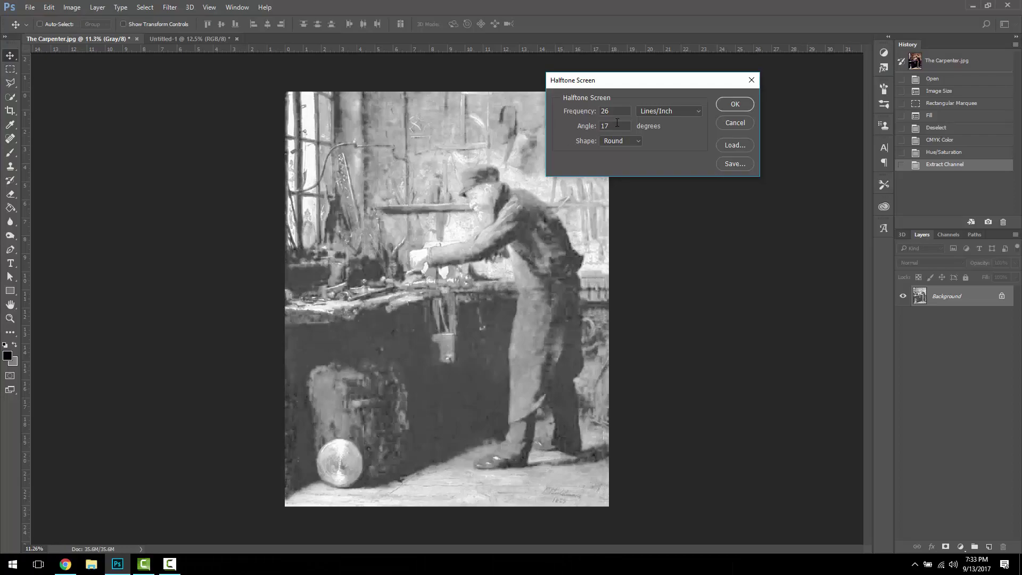
{"action": "type", "text": "15"}
{"action": "left_click", "coordinate": [735, 105]}
{"action": "scroll", "coordinate": [562, 250], "scroll_direction": "up", "scroll_amount": 5}
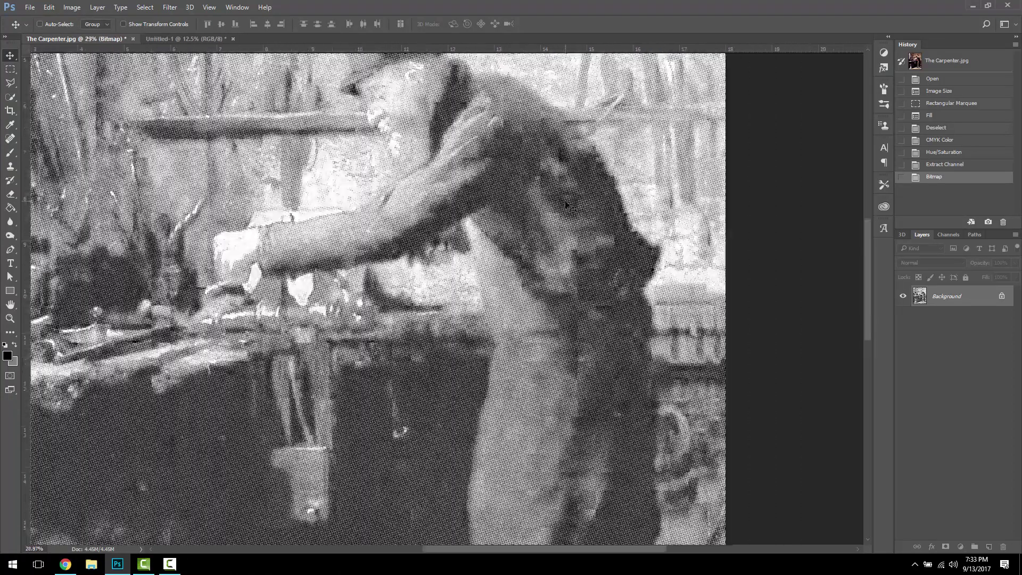
{"action": "scroll", "coordinate": [565, 204], "scroll_direction": "down", "scroll_amount": 3}
Convert the halftoned cyan bitmap back to Grayscale with a size ratio of 1.
{"action": "left_click", "coordinate": [72, 8]}
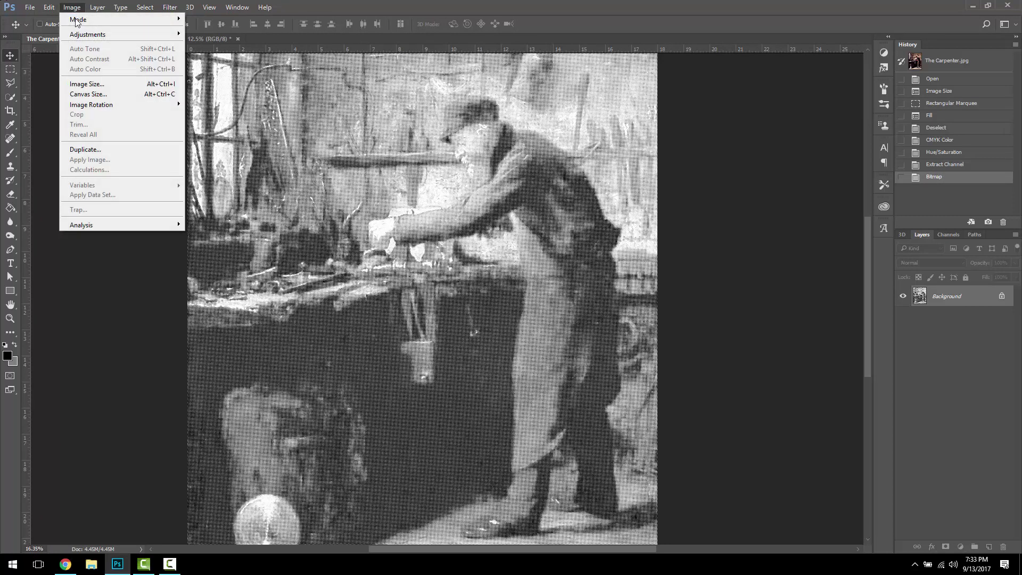
{"action": "mouse_move", "coordinate": [76, 21]}
{"action": "left_click", "coordinate": [210, 29]}
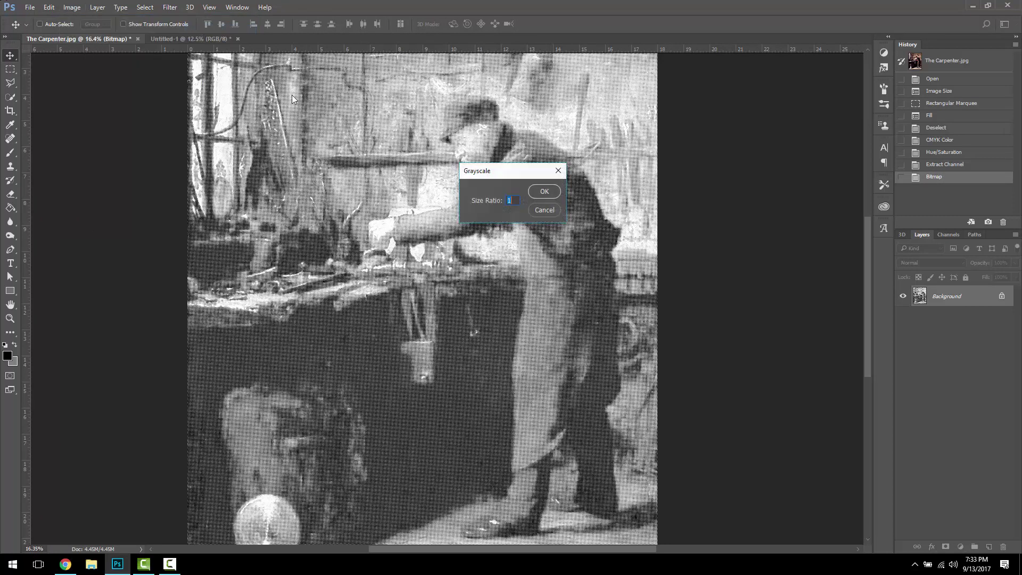
{"action": "left_click", "coordinate": [530, 191]}
Float the painting's window, copy the cyan halftone into the blank document as a layer, and align it across the page width.
{"action": "left_click_drag", "start_coordinate": [101, 35], "coordinate": [79, 103]}
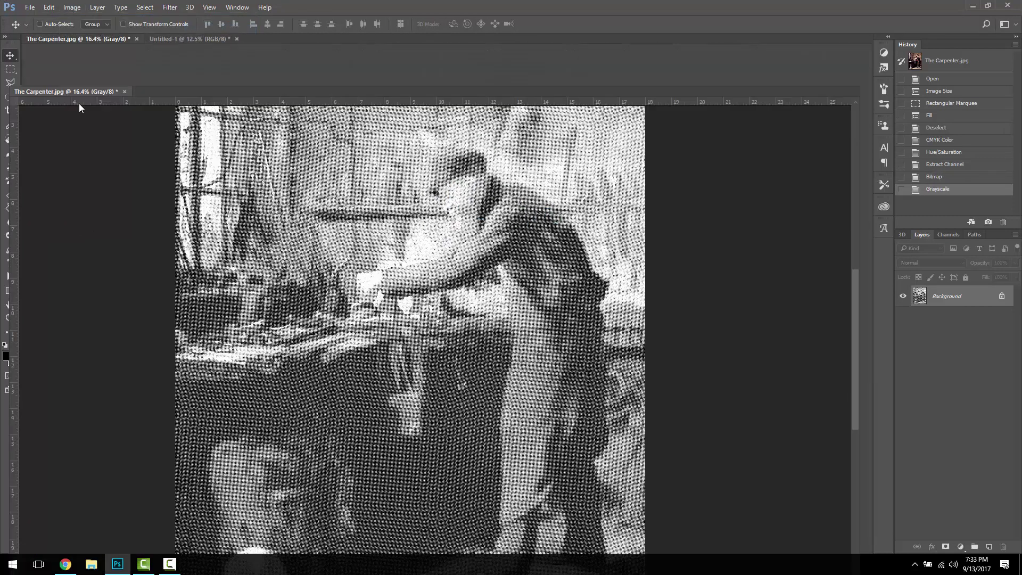
{"action": "left_click_drag", "start_coordinate": [407, 173], "coordinate": [506, 143]}
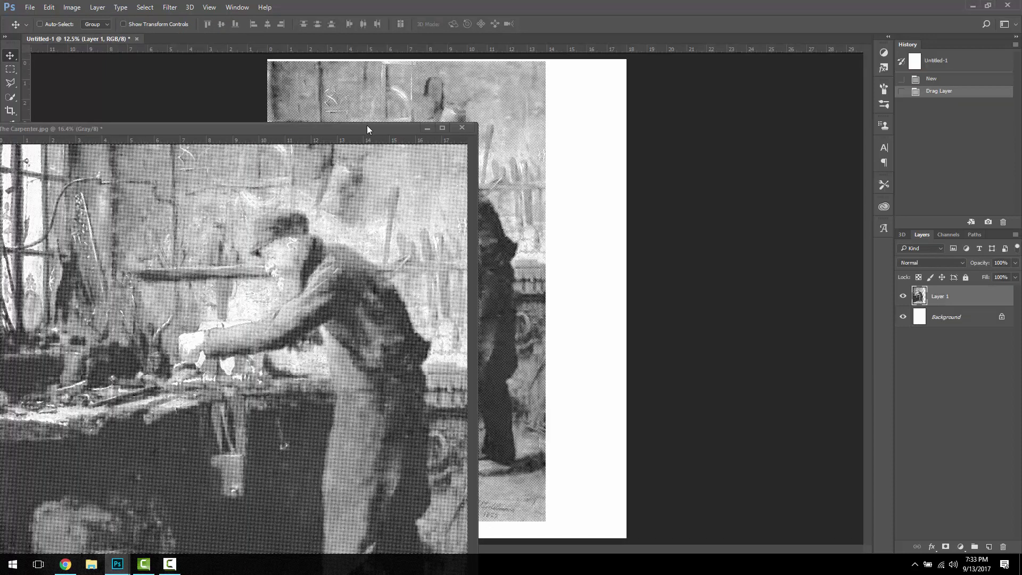
{"action": "left_click_drag", "start_coordinate": [366, 128], "coordinate": [314, 219]}
{"action": "left_click_drag", "start_coordinate": [501, 140], "coordinate": [570, 142]}
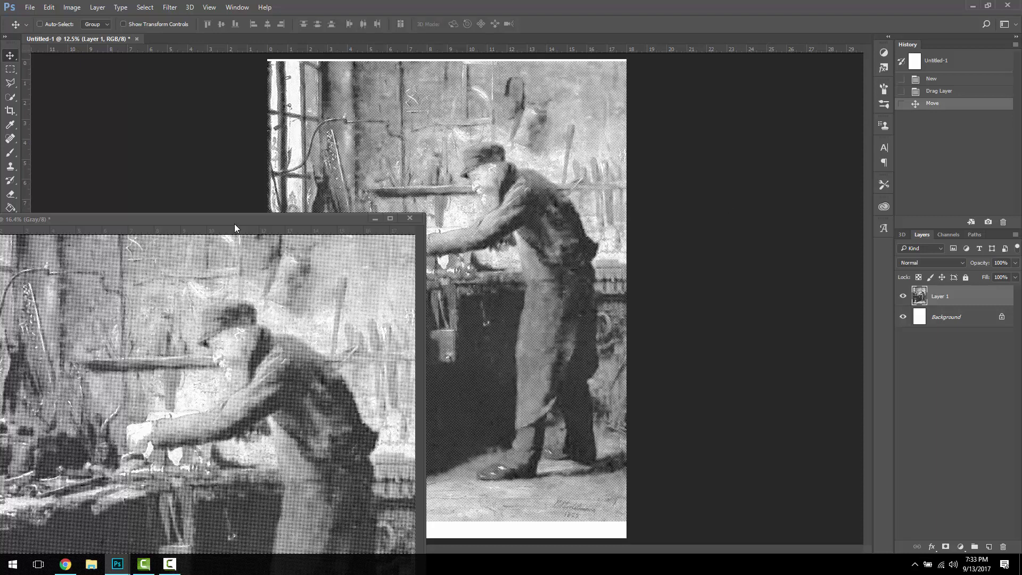
Bring the painting's window over the new document and revert the painting to its CMYK Color history state.
{"action": "left_click_drag", "start_coordinate": [235, 221], "coordinate": [468, 86]}
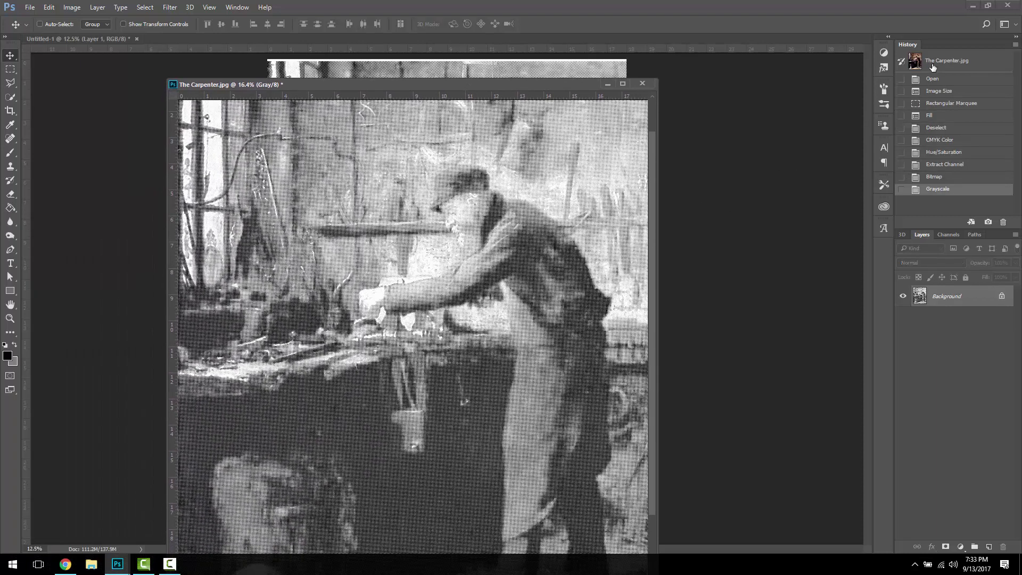
{"action": "left_click", "coordinate": [945, 91]}
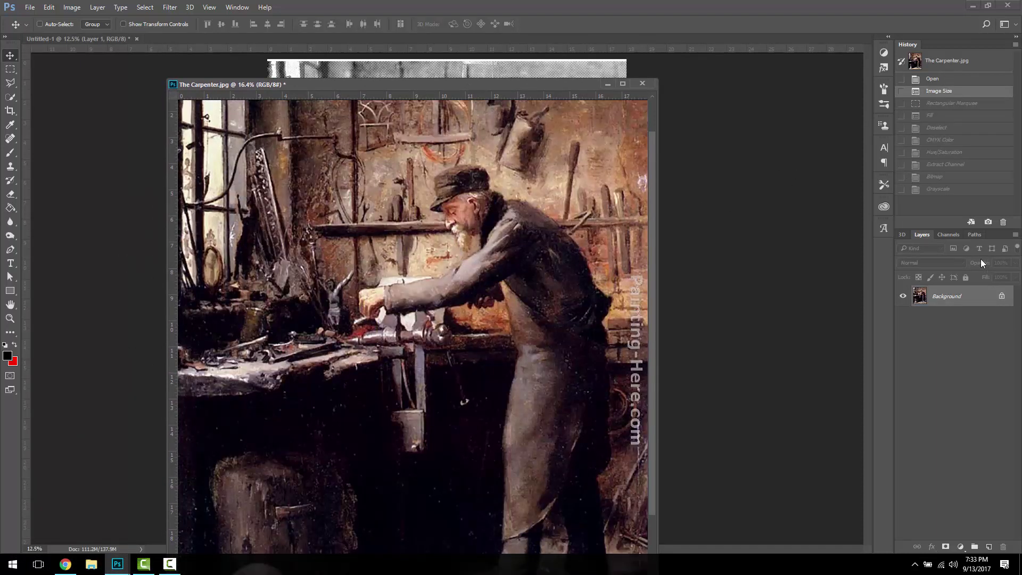
{"action": "left_click", "coordinate": [935, 105]}
{"action": "left_click", "coordinate": [934, 119]}
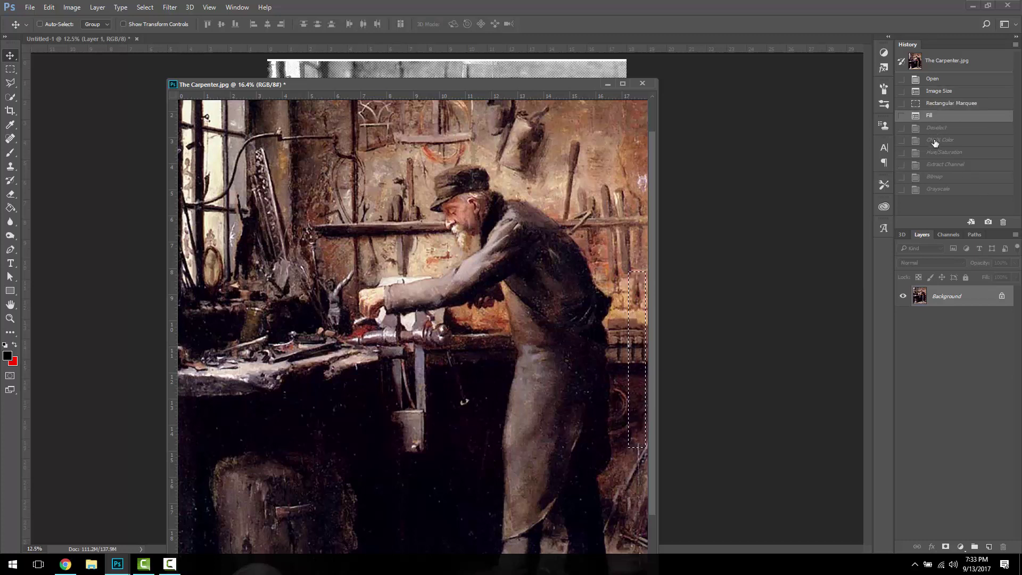
{"action": "left_click", "coordinate": [935, 128]}
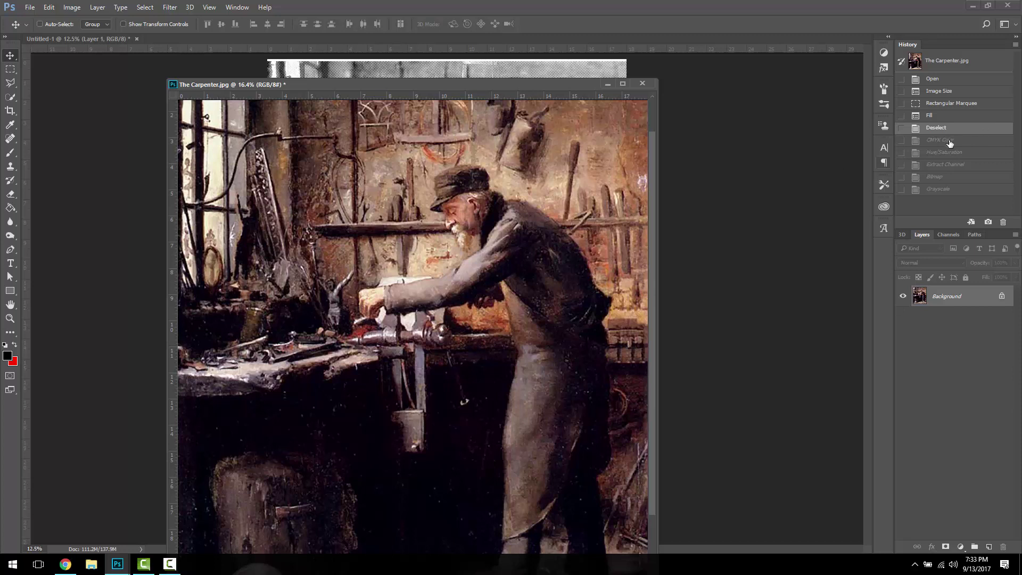
{"action": "left_click", "coordinate": [949, 142]}
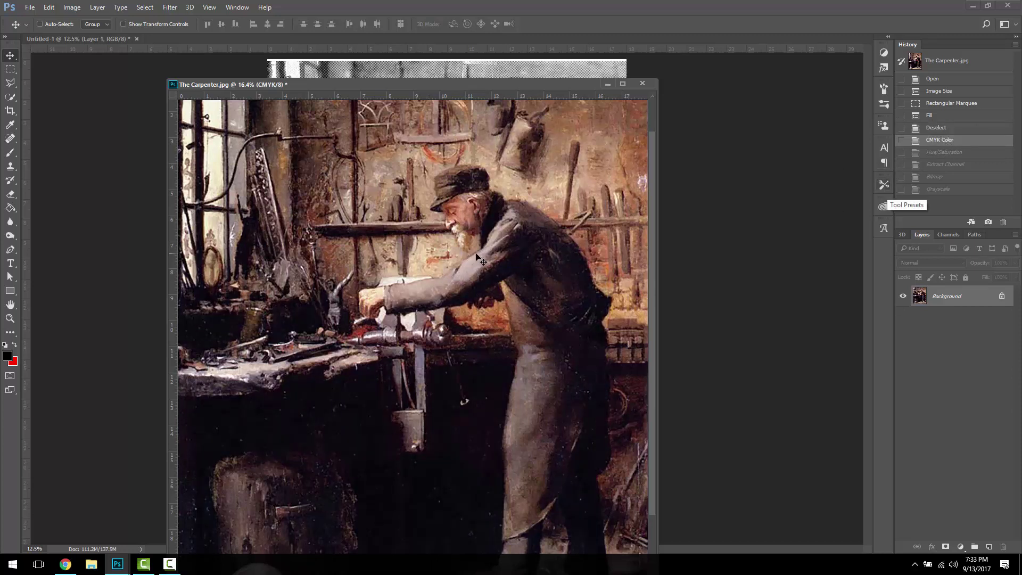
Convert the Magenta channel to a 300 ppi Bitmap with a Halftone Screen of 26 lines/inch, 75 degrees and Round shape, discarding the other channels.
{"action": "left_click", "coordinate": [948, 235]}
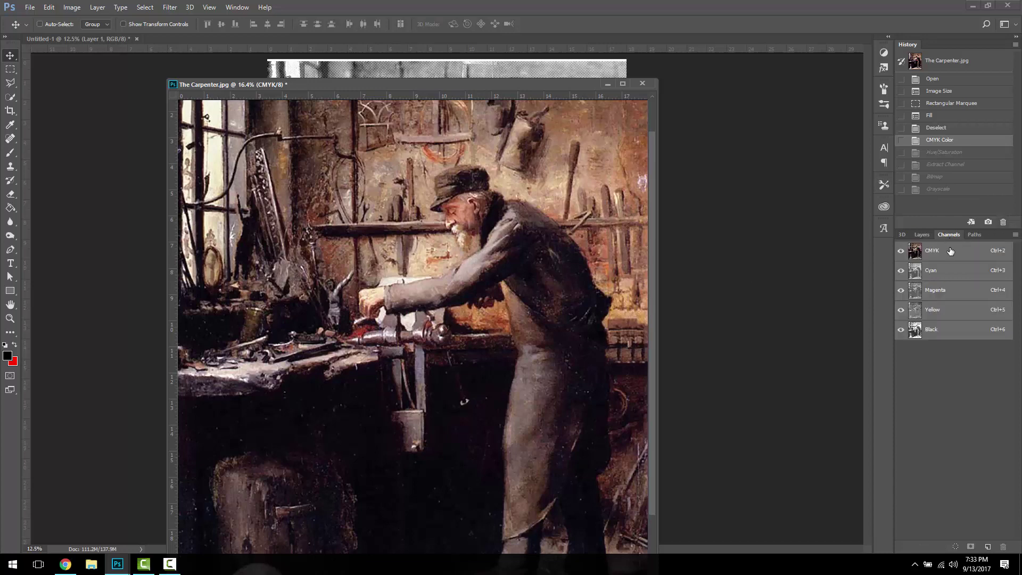
{"action": "left_click", "coordinate": [937, 291]}
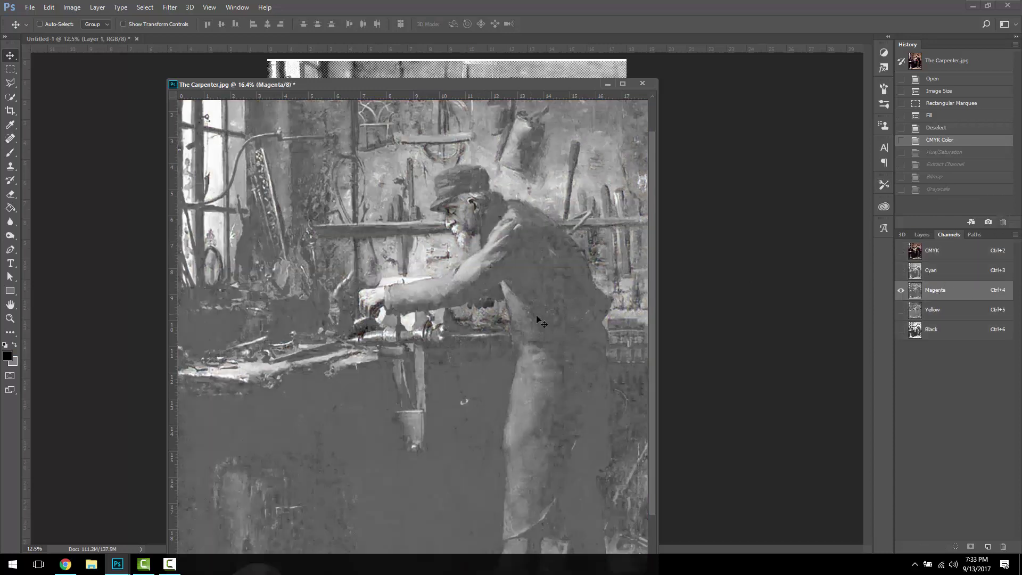
{"action": "left_click", "coordinate": [72, 7]}
{"action": "mouse_move", "coordinate": [167, 21]}
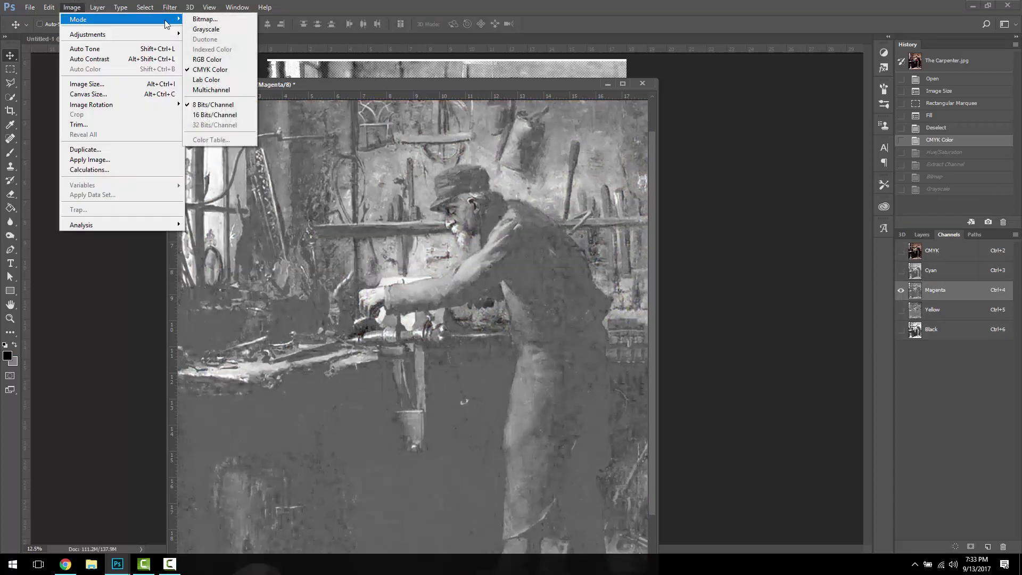
{"action": "left_click", "coordinate": [230, 21]}
{"action": "left_click", "coordinate": [492, 201]}
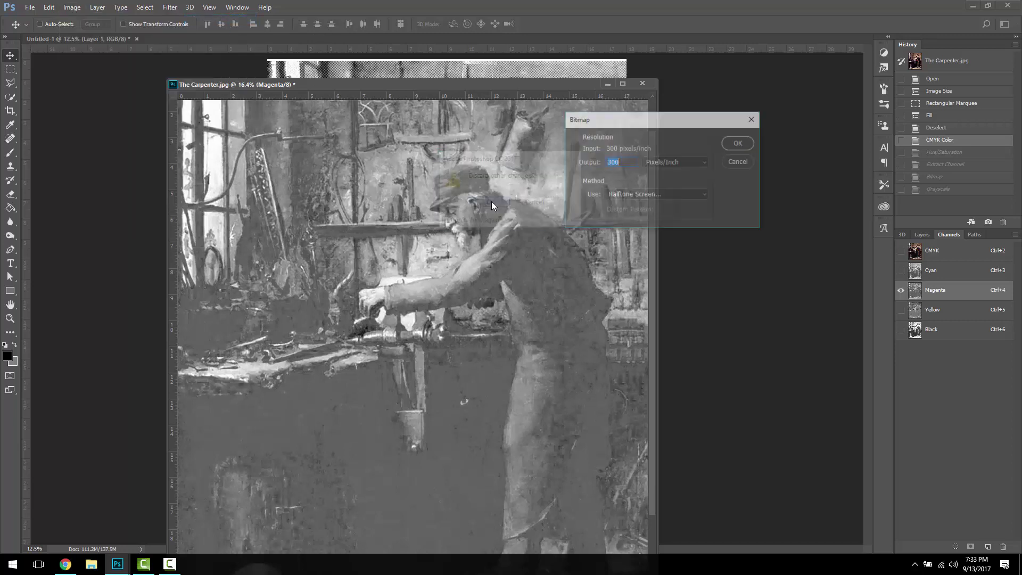
{"action": "left_click", "coordinate": [738, 142]}
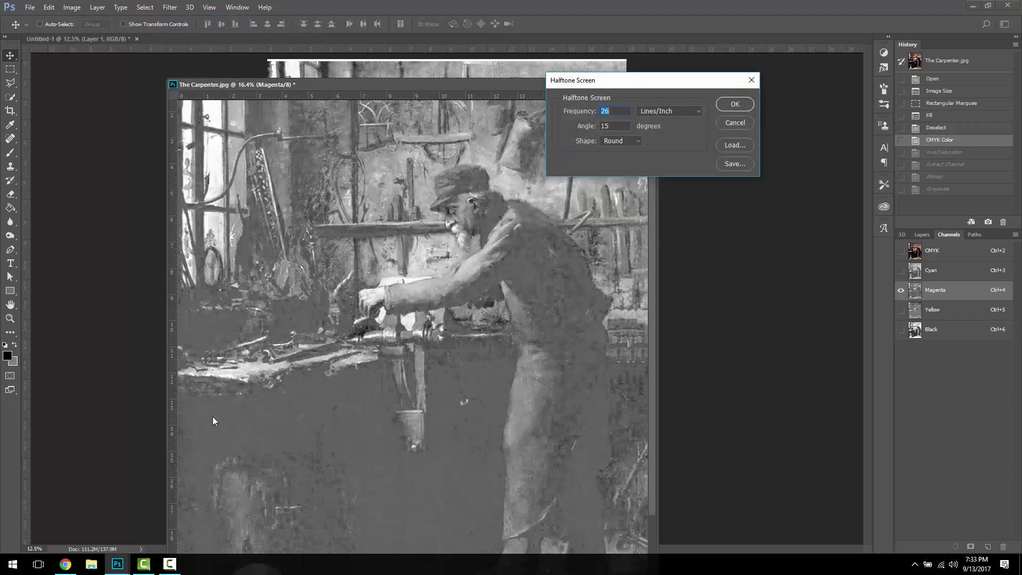
{"action": "key", "text": "Tab"}
{"action": "type", "text": "75"}
{"action": "left_click", "coordinate": [734, 104]}
Convert the halftoned magenta bitmap back to Grayscale with a size ratio of 1.
{"action": "left_click", "coordinate": [72, 8]}
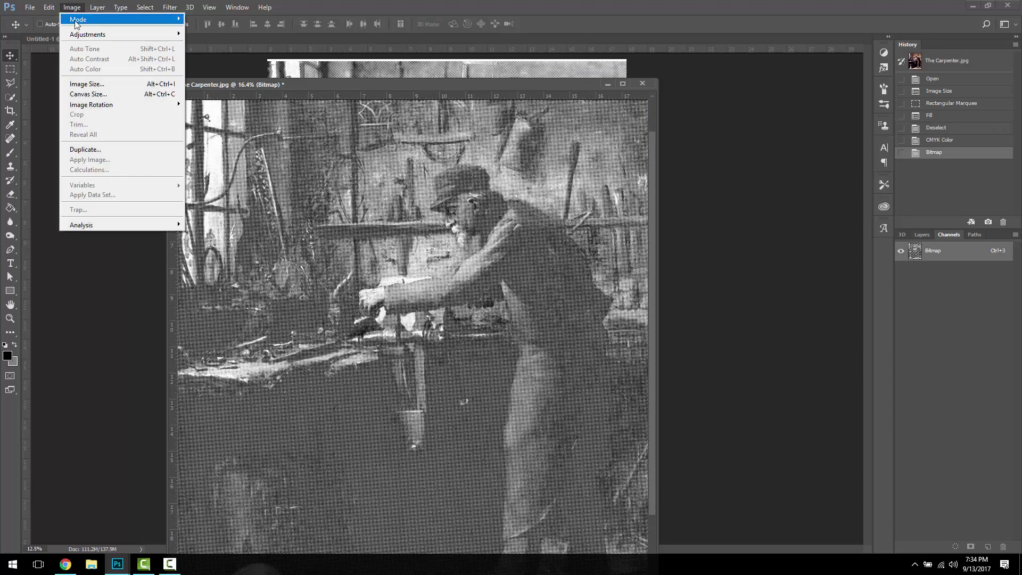
{"action": "mouse_move", "coordinate": [116, 22]}
{"action": "left_click", "coordinate": [204, 31]}
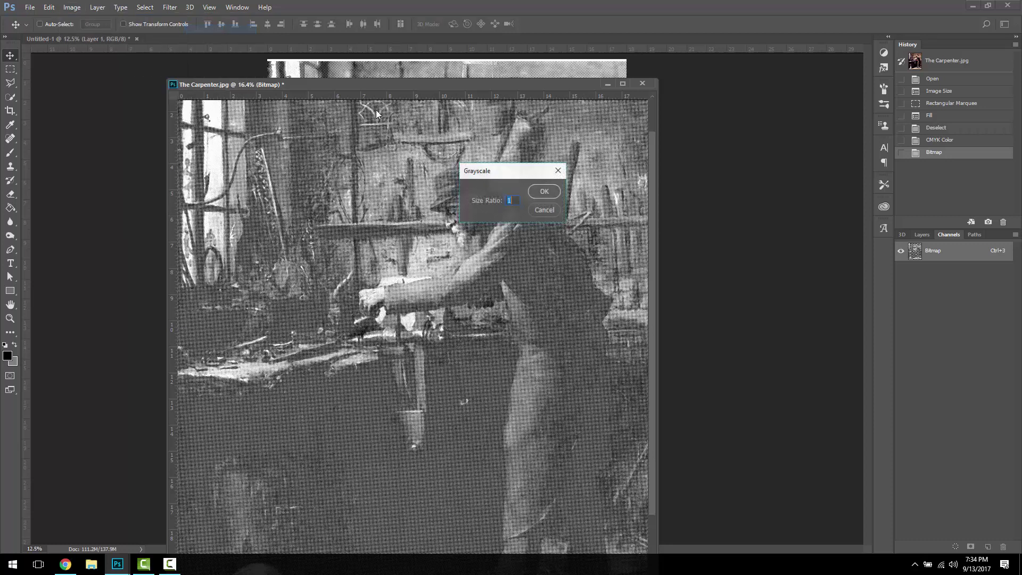
{"action": "left_click", "coordinate": [541, 191]}
Copy the magenta halftone into Untitled-1 as a layer aligned over the cyan halftone, and revert the painting to its CMYK Color history state.
{"action": "left_click_drag", "start_coordinate": [485, 84], "coordinate": [318, 173]}
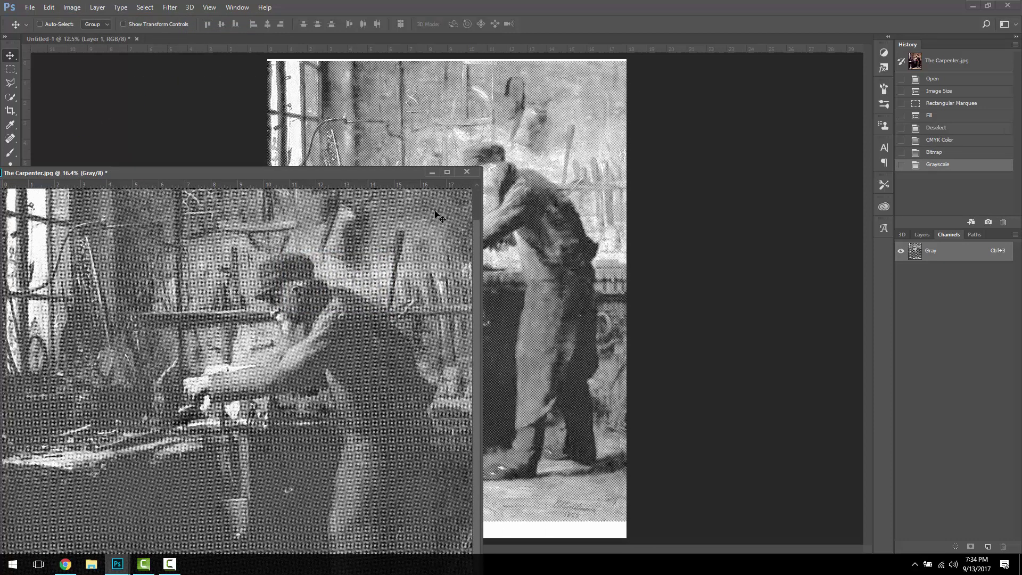
{"action": "left_click_drag", "start_coordinate": [436, 211], "coordinate": [609, 85]}
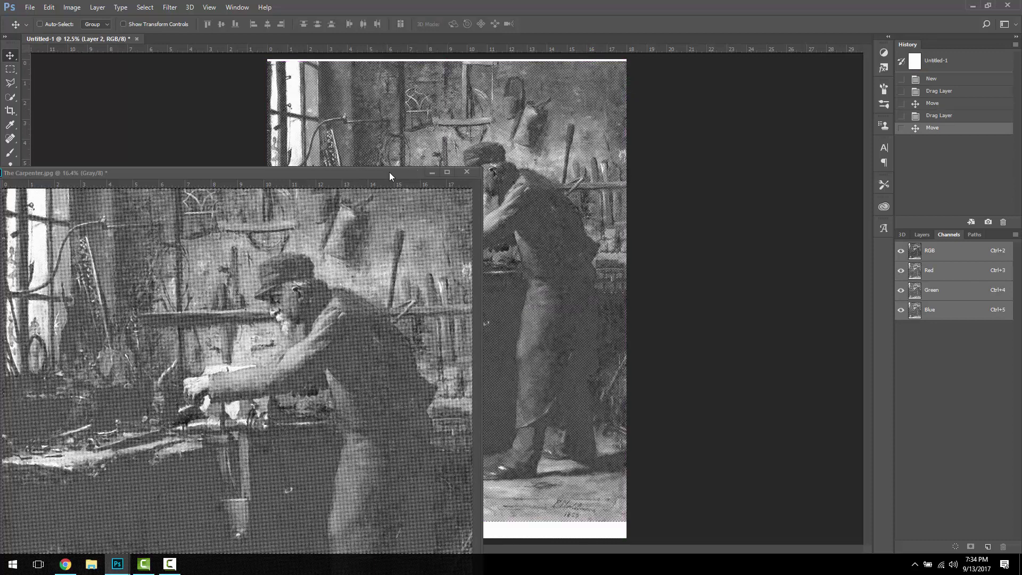
{"action": "left_click_drag", "start_coordinate": [390, 176], "coordinate": [514, 120]}
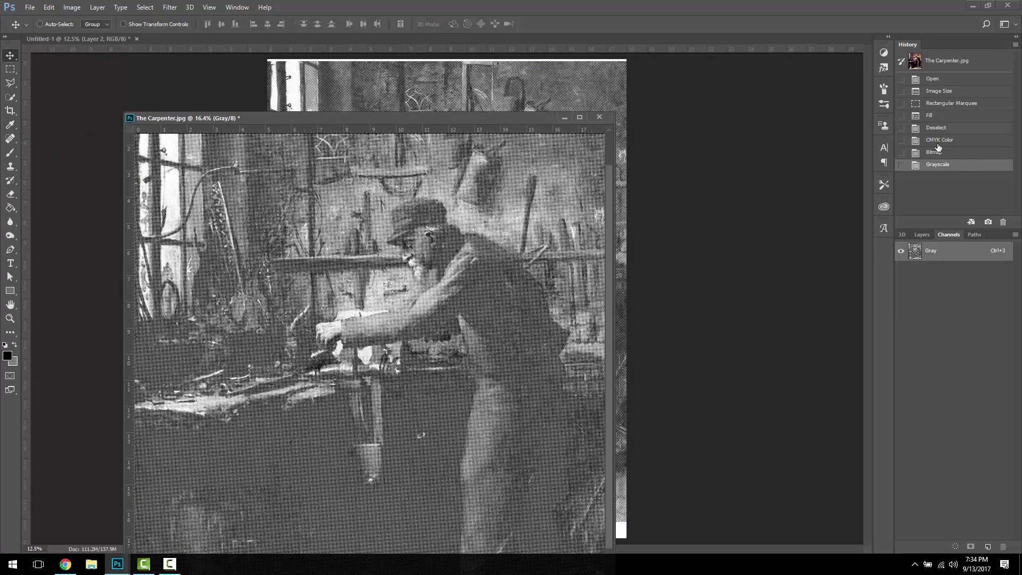
{"action": "left_click", "coordinate": [938, 140]}
Convert the Yellow channel to a 300 ppi Bitmap with a Halftone Screen of 90 lines/inch, 75 degrees and Round shape, discarding the other channels.
{"action": "left_click", "coordinate": [937, 289]}
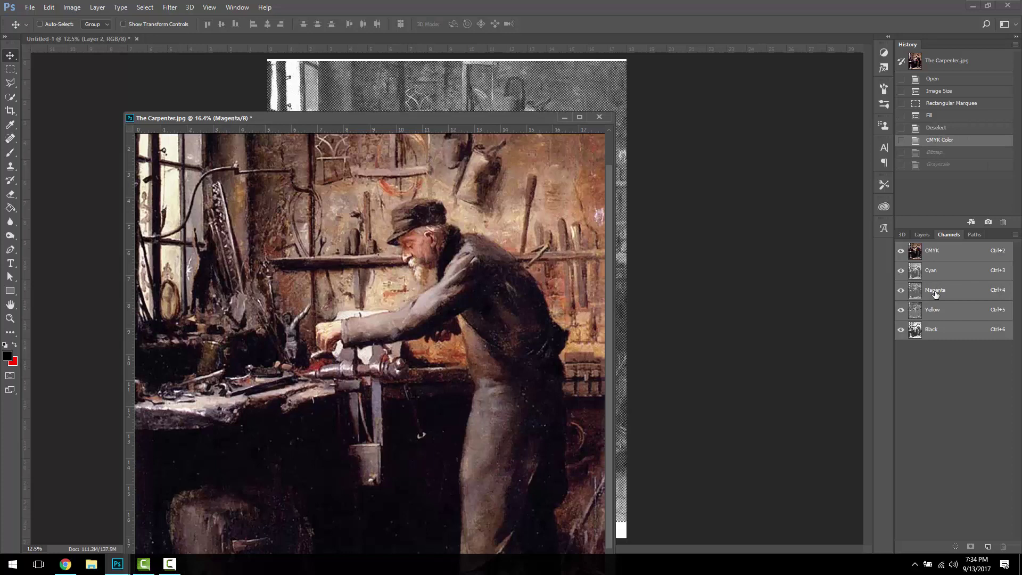
{"action": "left_click", "coordinate": [932, 308]}
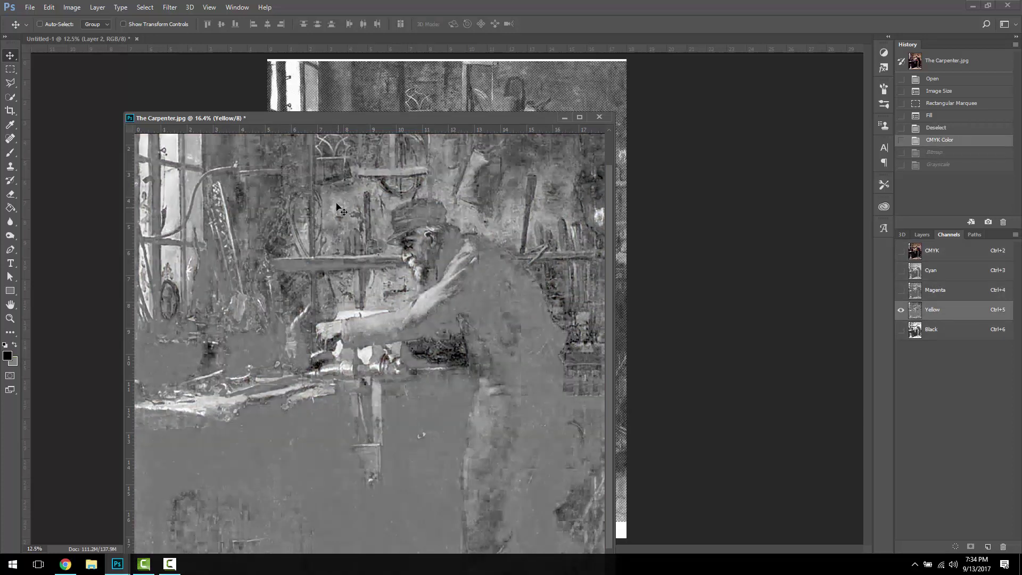
{"action": "scroll", "coordinate": [502, 247], "scroll_direction": "down", "scroll_amount": 1}
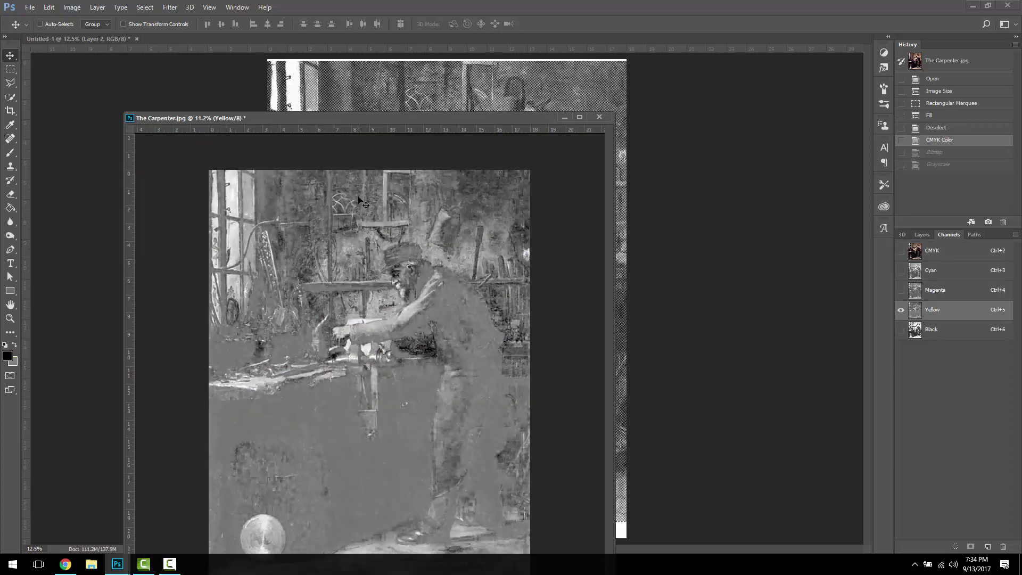
{"action": "scroll", "coordinate": [477, 267], "scroll_direction": "up", "scroll_amount": 1}
{"action": "left_click", "coordinate": [72, 8]}
{"action": "mouse_move", "coordinate": [82, 20]}
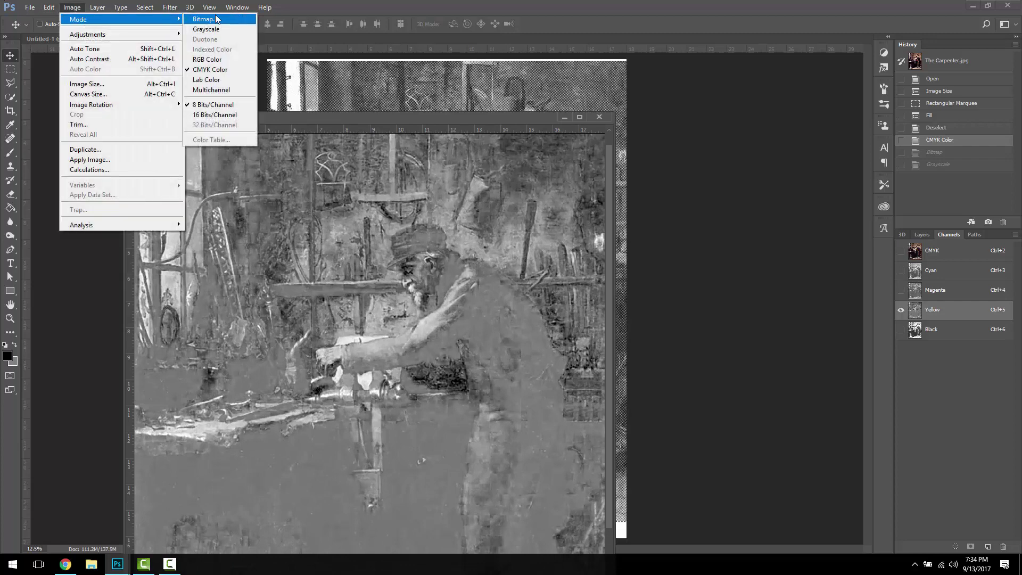
{"action": "left_click", "coordinate": [205, 19]}
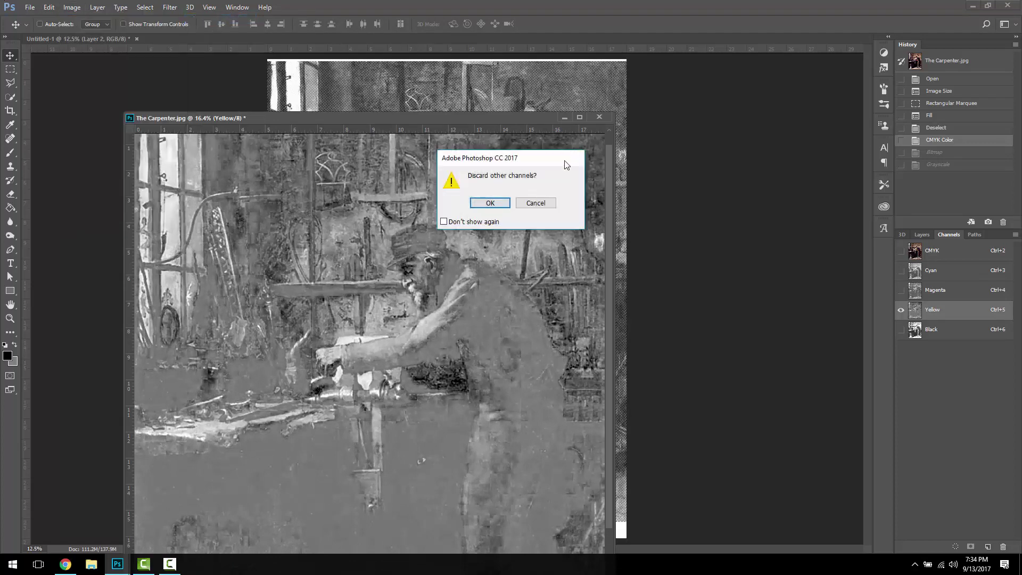
{"action": "left_click", "coordinate": [487, 201]}
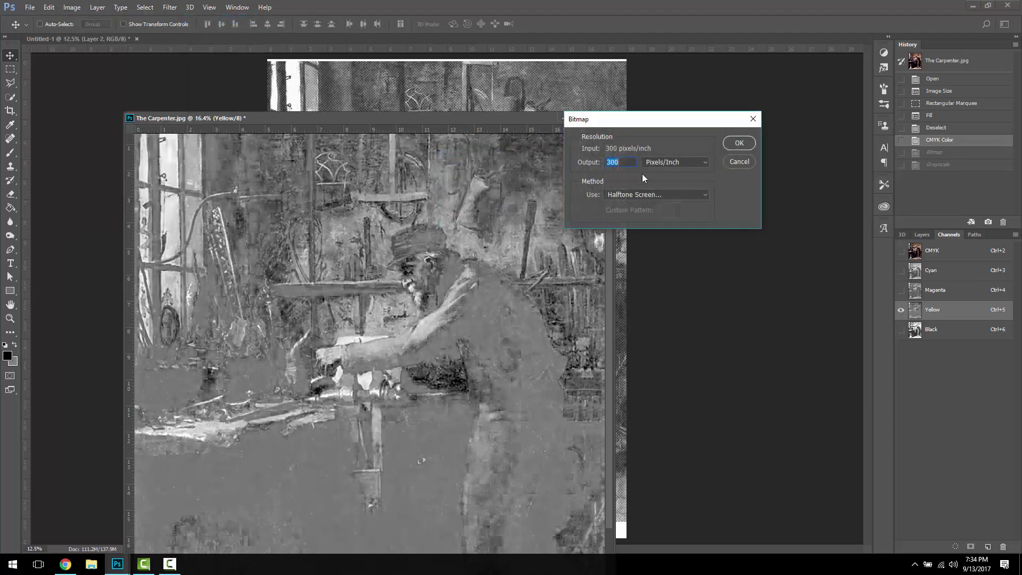
{"action": "left_click", "coordinate": [738, 144]}
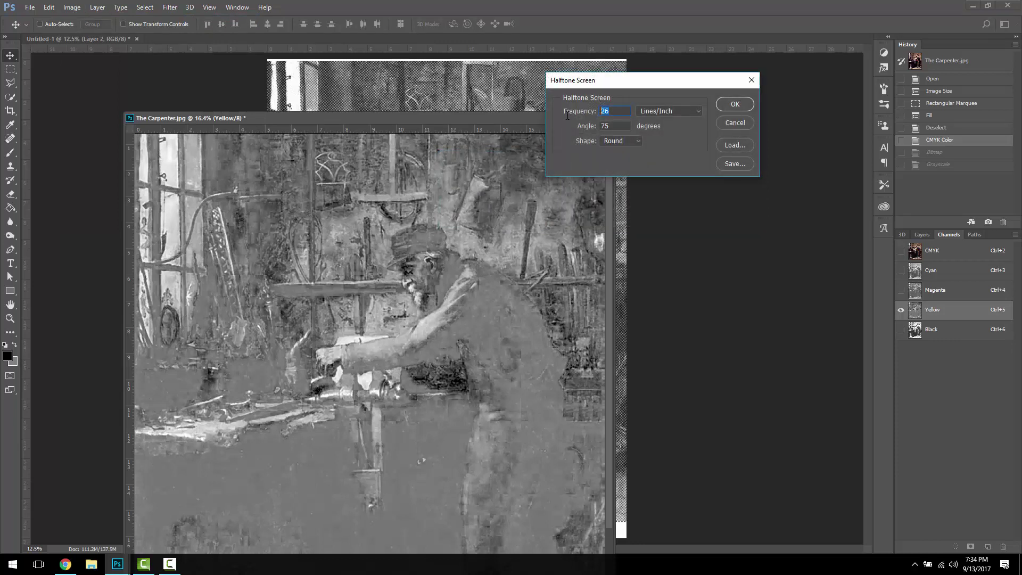
{"action": "type", "text": "90"}
{"action": "left_click", "coordinate": [743, 104]}
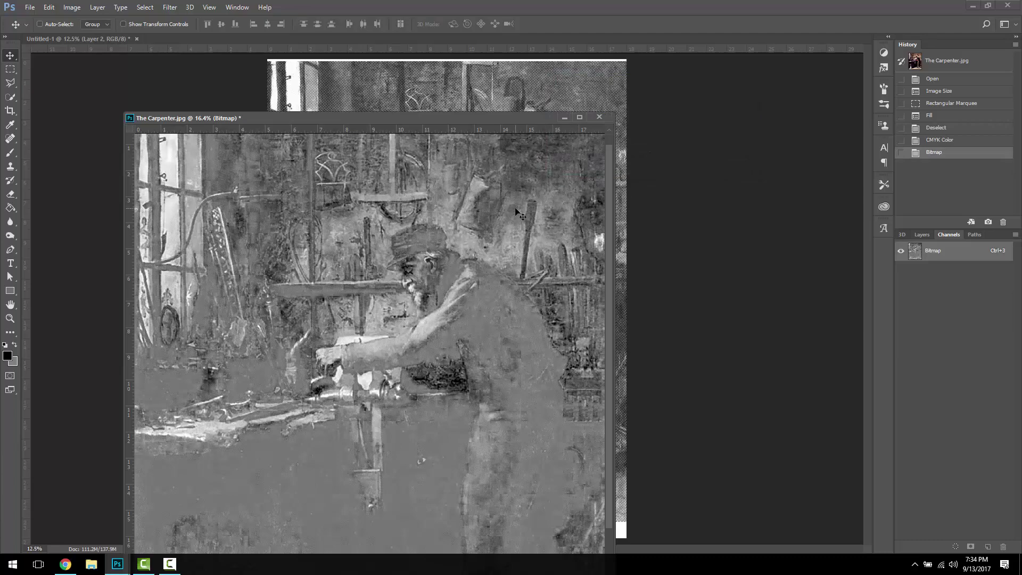
Inspect the yellow halftone up close and convert it back to Grayscale with a size ratio of 1.
{"action": "scroll", "coordinate": [518, 214], "scroll_direction": "up", "scroll_amount": 3}
{"action": "scroll", "coordinate": [497, 230], "scroll_direction": "down", "scroll_amount": 3}
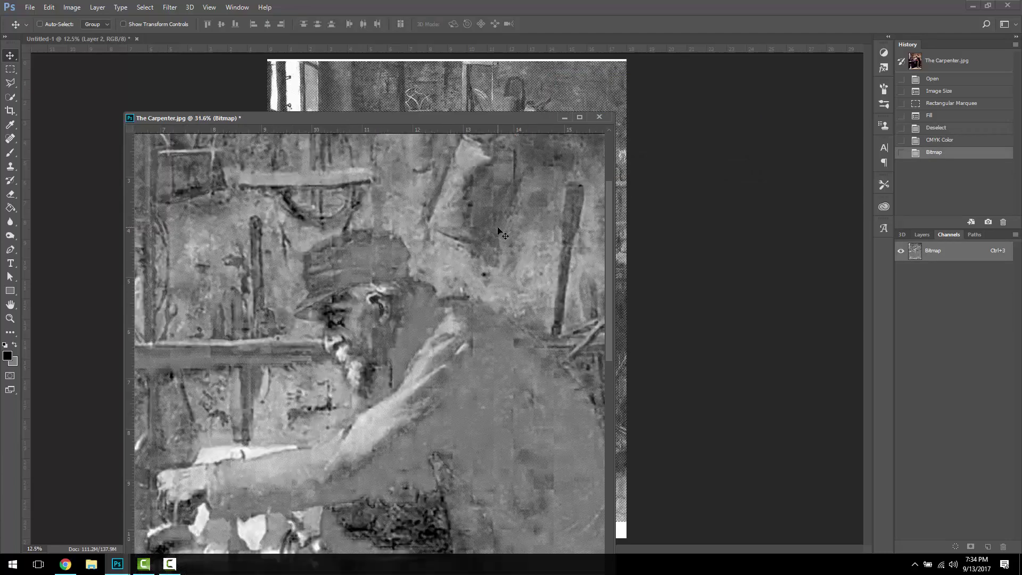
{"action": "left_click_drag", "start_coordinate": [500, 124], "coordinate": [396, 192]}
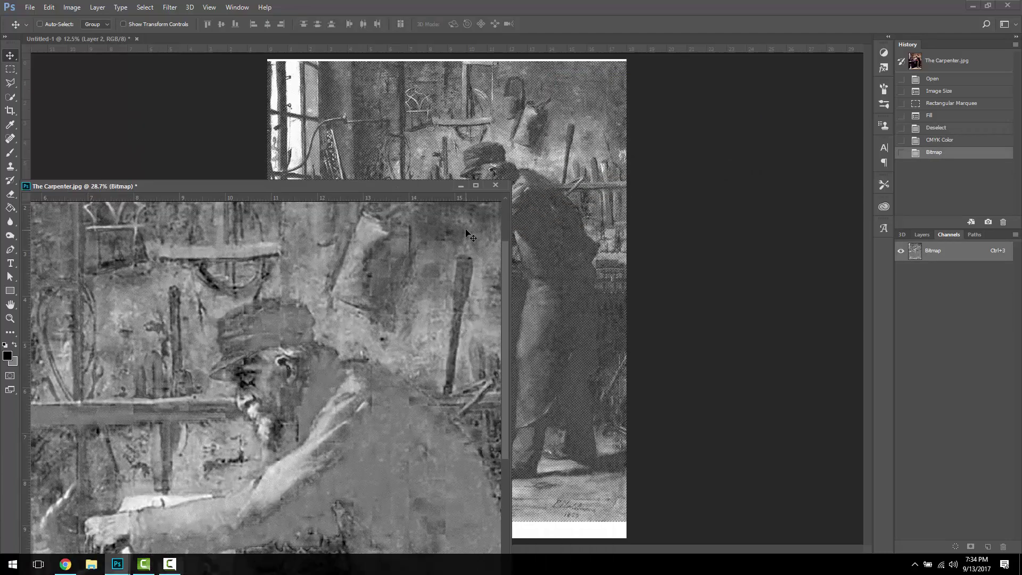
{"action": "left_click", "coordinate": [71, 8]}
{"action": "mouse_move", "coordinate": [80, 20]}
{"action": "left_click", "coordinate": [205, 29]}
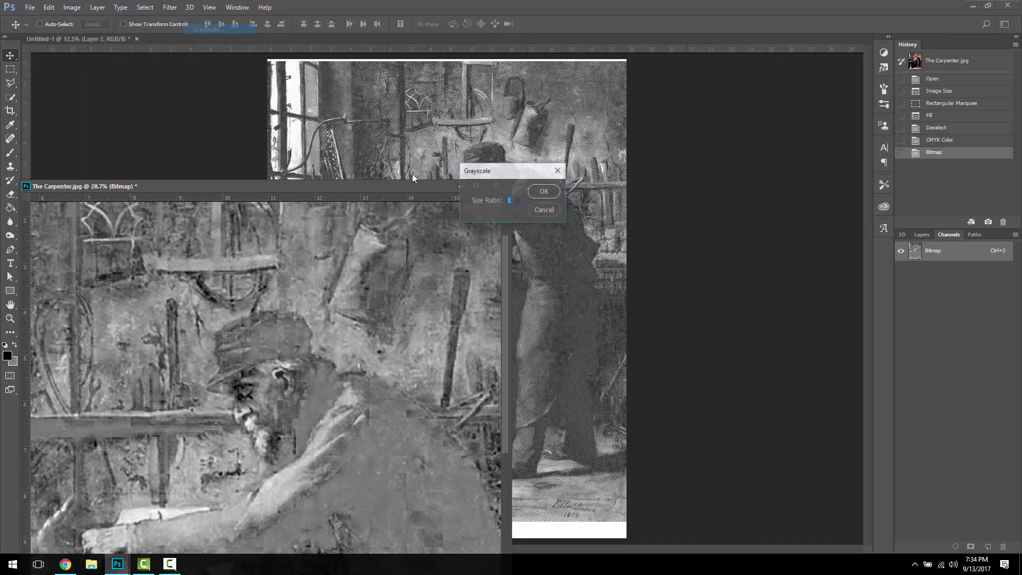
{"action": "left_click", "coordinate": [540, 191]}
Copy the yellow halftone into Untitled-1 as a layer and revert the painting to its CMYK Color history state.
{"action": "left_click_drag", "start_coordinate": [479, 223], "coordinate": [554, 202]}
{"action": "left_click_drag", "start_coordinate": [416, 188], "coordinate": [498, 100]}
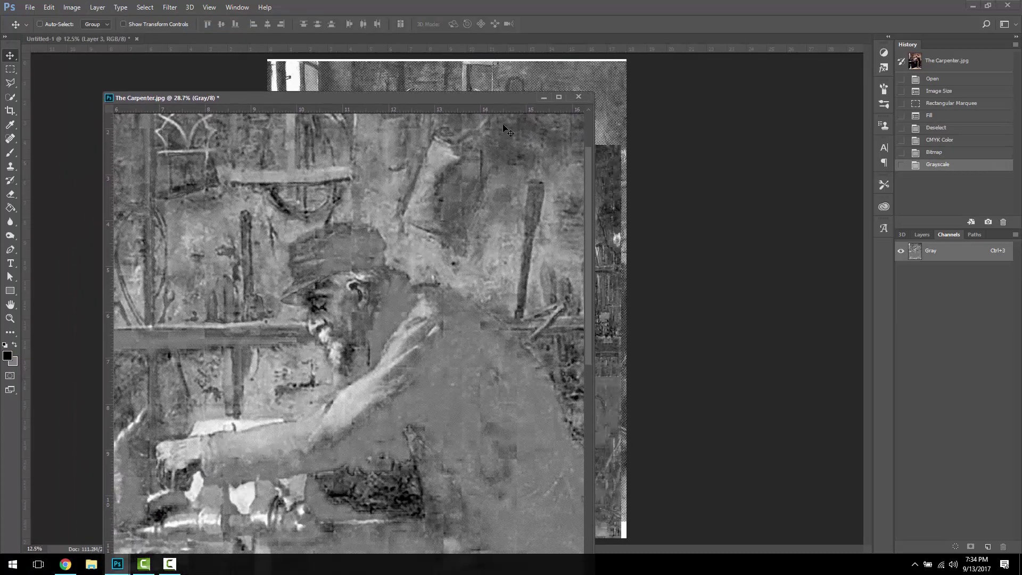
{"action": "left_click", "coordinate": [933, 140]}
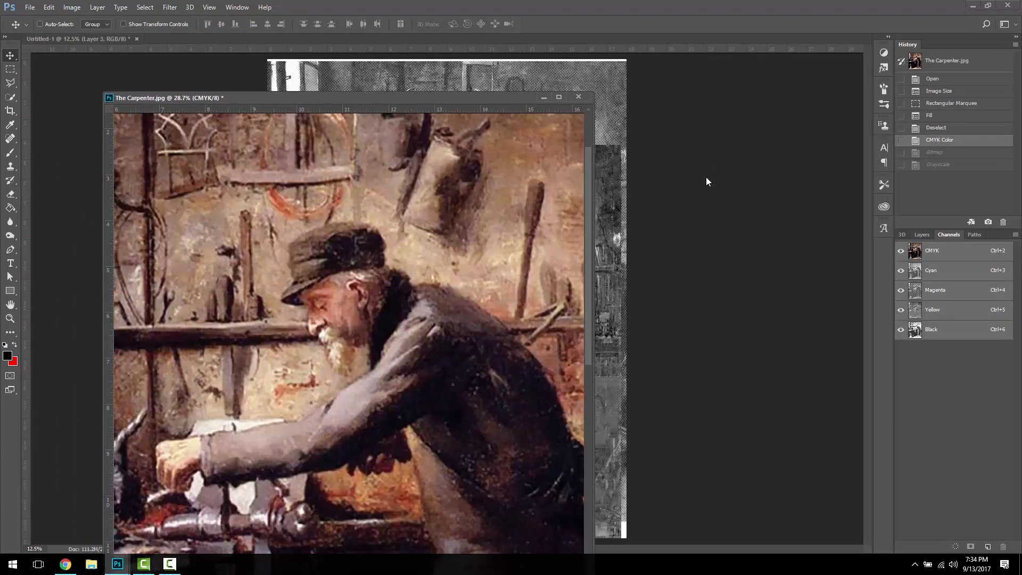
Extract the Black channel of the painting as a Grayscale image, discarding the other channels.
{"action": "left_click", "coordinate": [937, 330]}
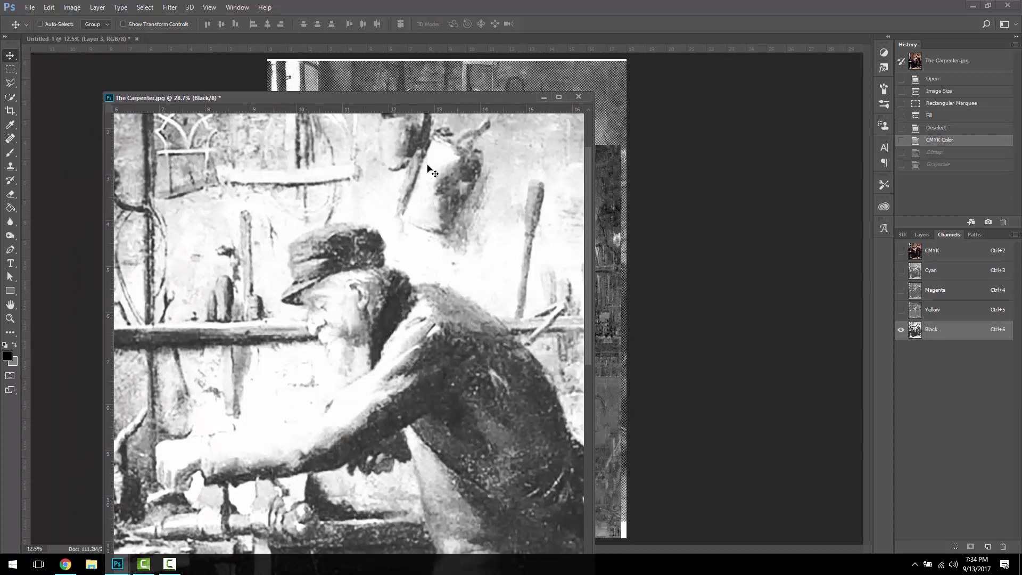
{"action": "left_click", "coordinate": [75, 9]}
{"action": "mouse_move", "coordinate": [77, 19]}
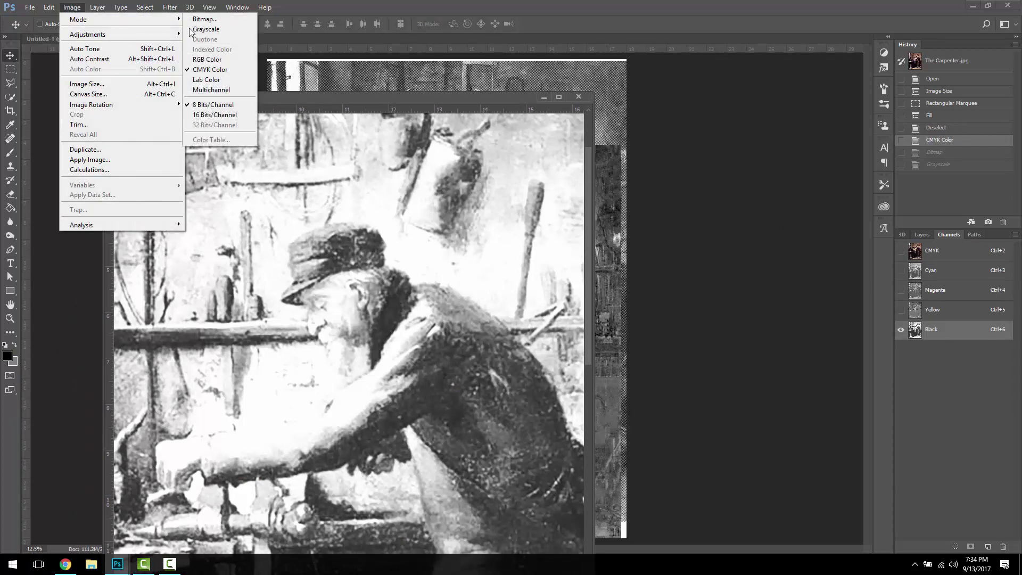
{"action": "left_click", "coordinate": [204, 31]}
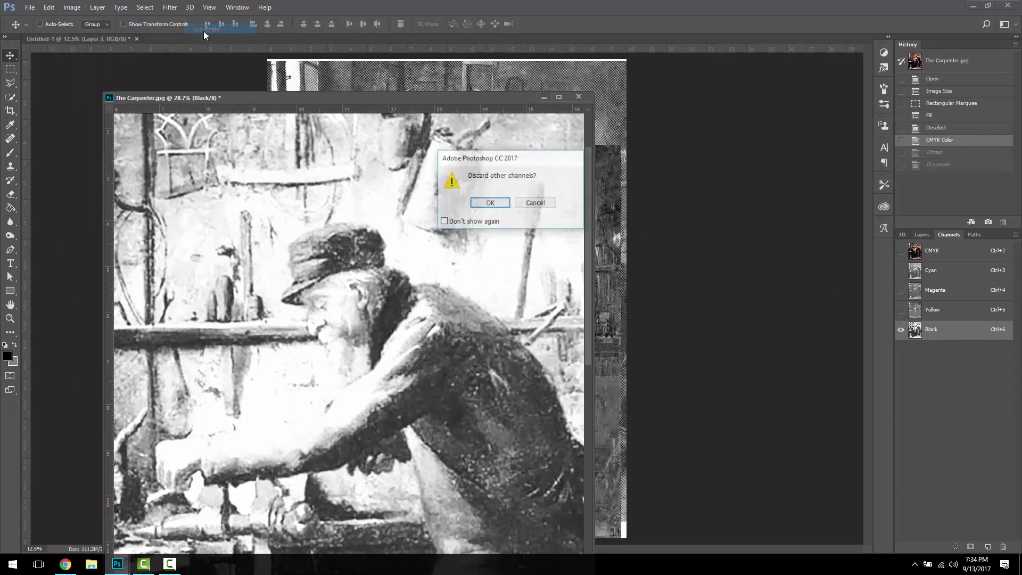
{"action": "left_click", "coordinate": [489, 203]}
Convert the black grayscale to a 300 ppi Bitmap with a Halftone Screen of 90 lines/inch, 45 degrees and Round shape.
{"action": "left_click", "coordinate": [72, 8]}
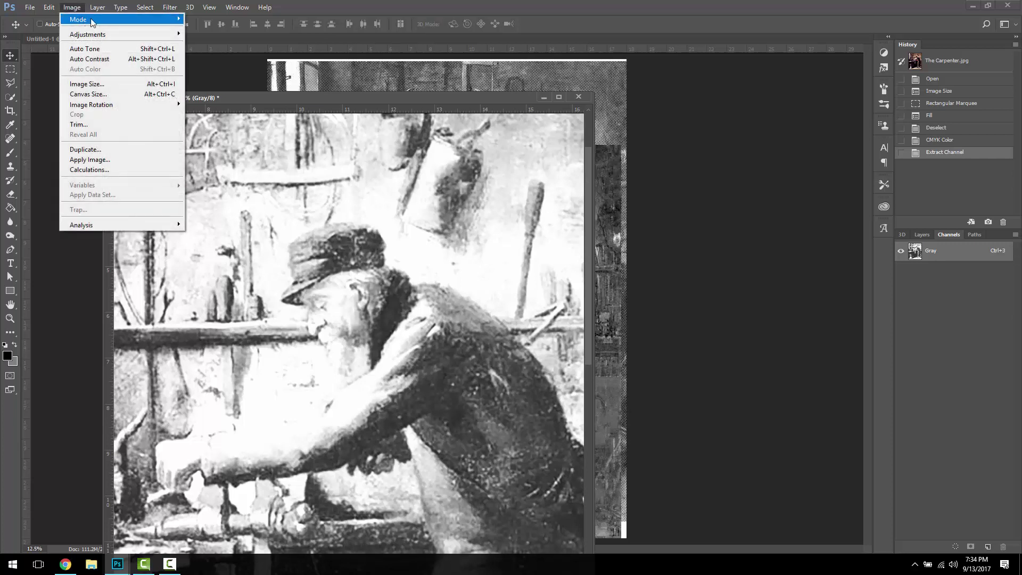
{"action": "mouse_move", "coordinate": [80, 19]}
{"action": "left_click", "coordinate": [205, 18]}
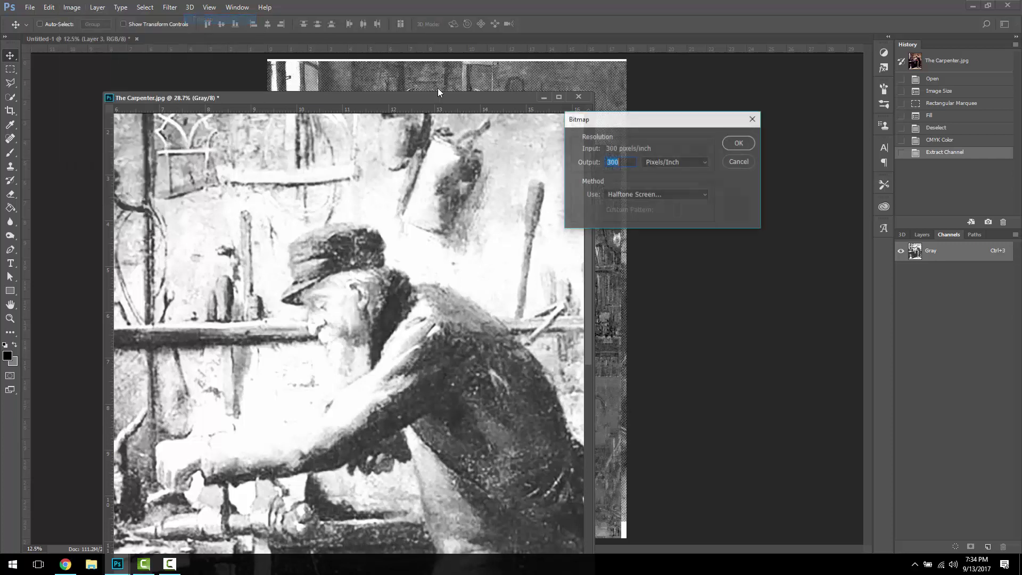
{"action": "left_click", "coordinate": [739, 142]}
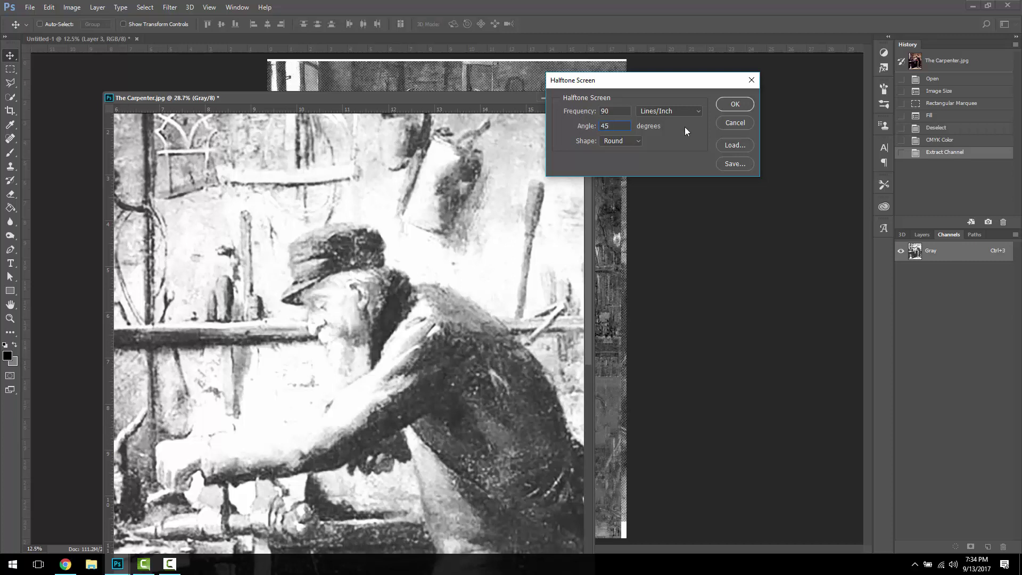
{"action": "left_click", "coordinate": [733, 105]}
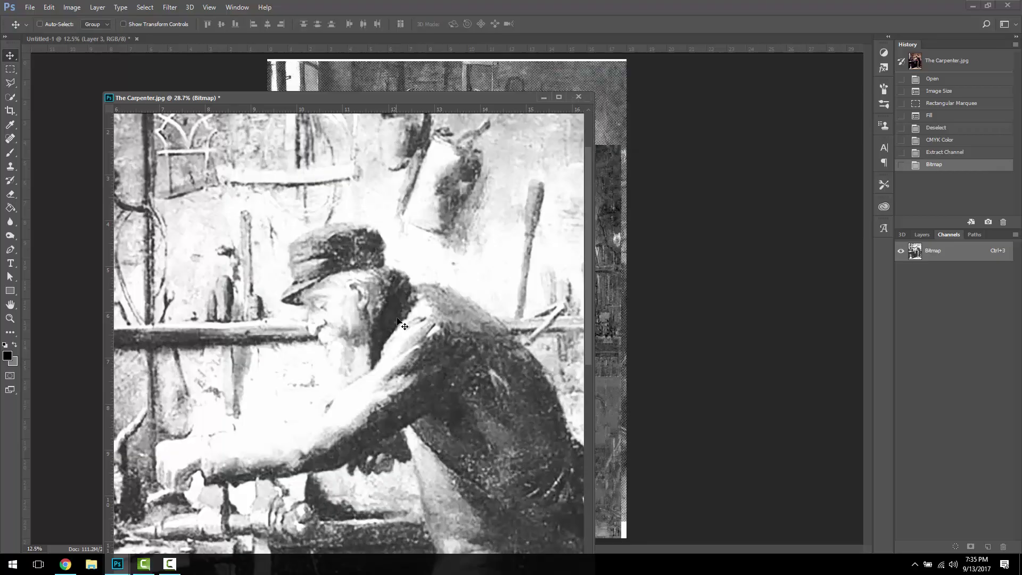
Examine the black halftone's dot pattern around the carpenter's head, and convert the bitmap back to Grayscale with a size ratio of 1.
{"action": "scroll", "coordinate": [399, 322], "scroll_direction": "up", "scroll_amount": 10}
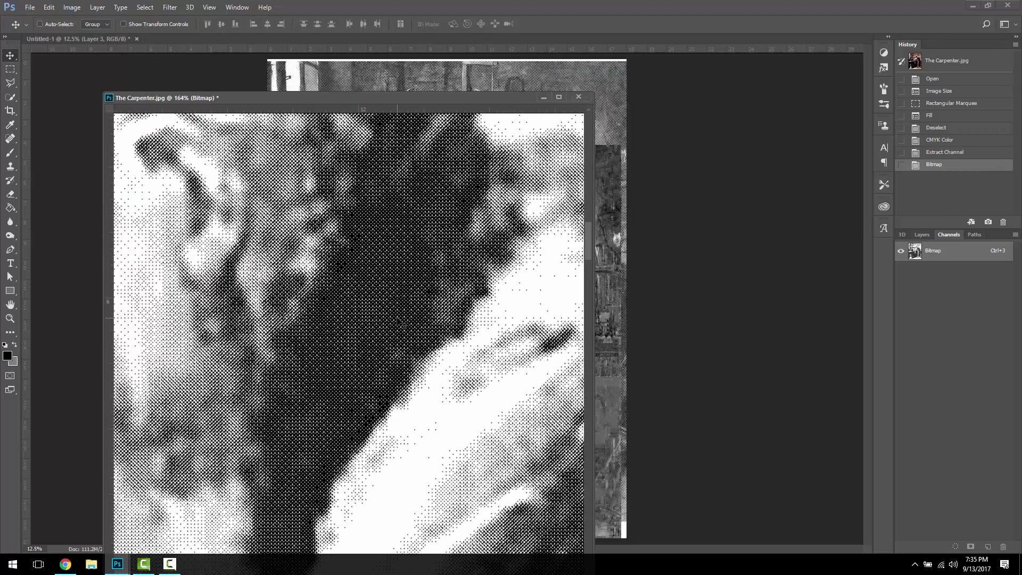
{"action": "scroll", "coordinate": [399, 322], "scroll_direction": "up", "scroll_amount": 3}
{"action": "scroll", "coordinate": [445, 146], "scroll_direction": "down", "scroll_amount": 6}
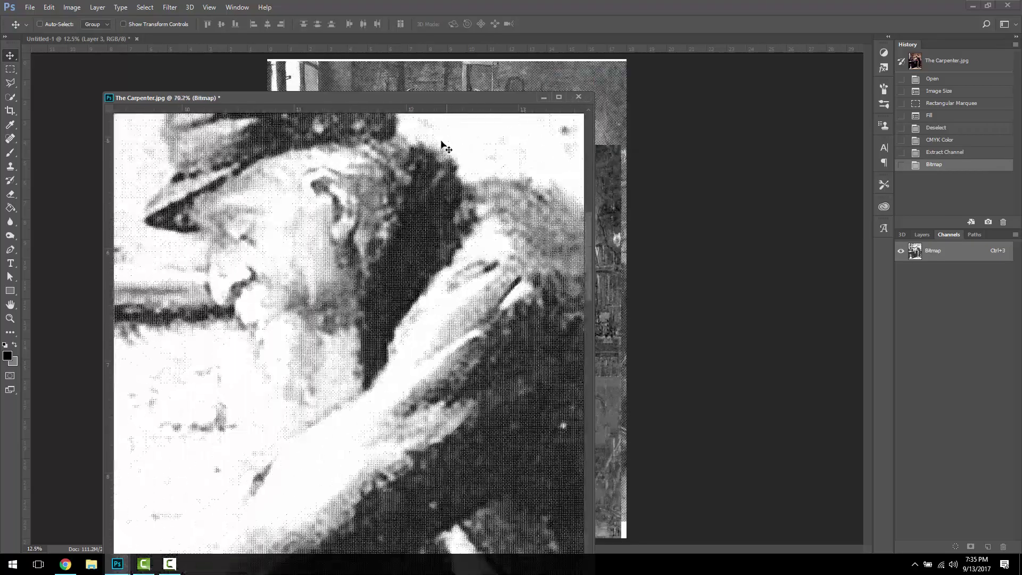
{"action": "left_click", "coordinate": [73, 7]}
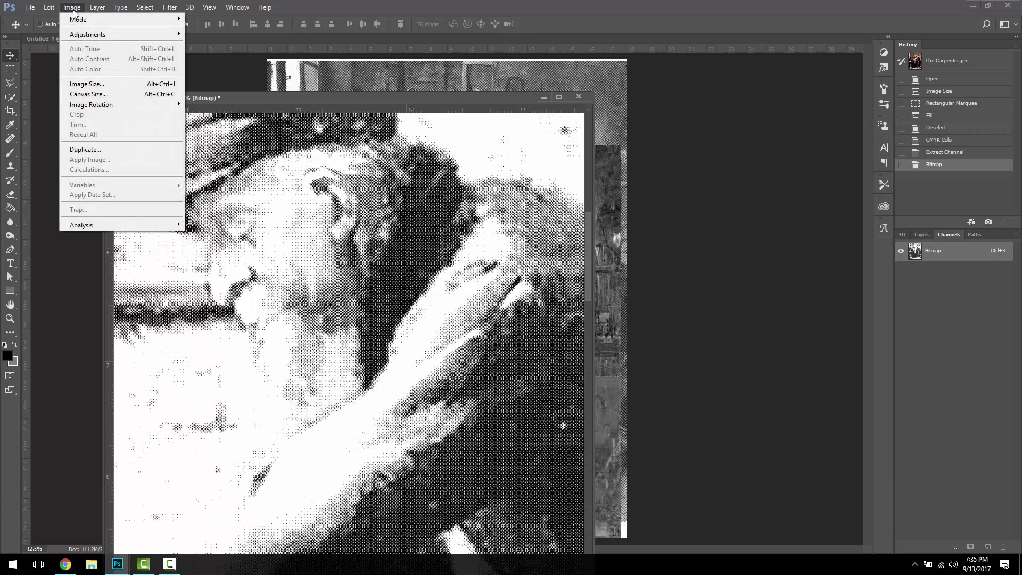
{"action": "mouse_move", "coordinate": [78, 19]}
{"action": "left_click", "coordinate": [205, 30]}
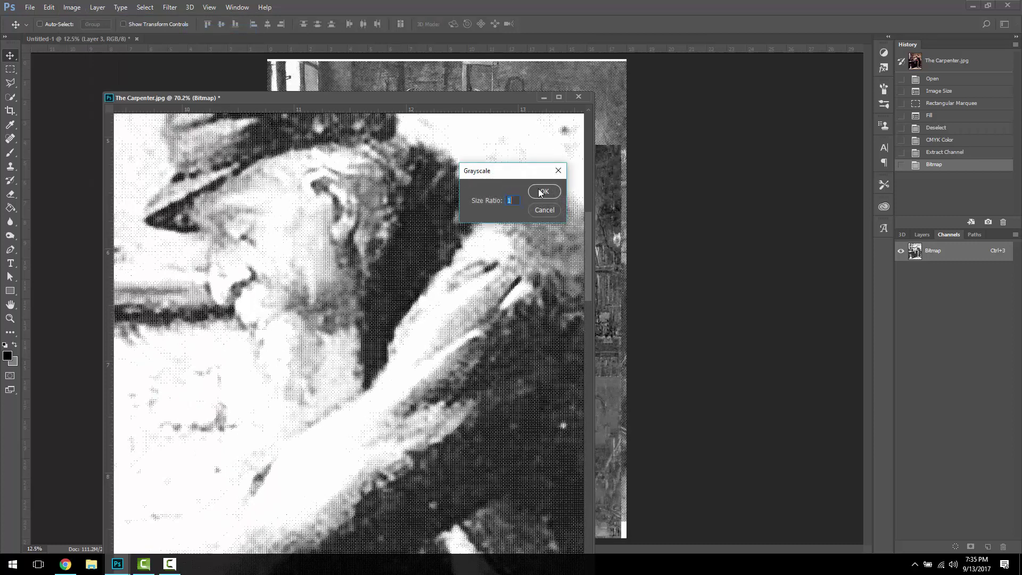
{"action": "left_click", "coordinate": [540, 192]}
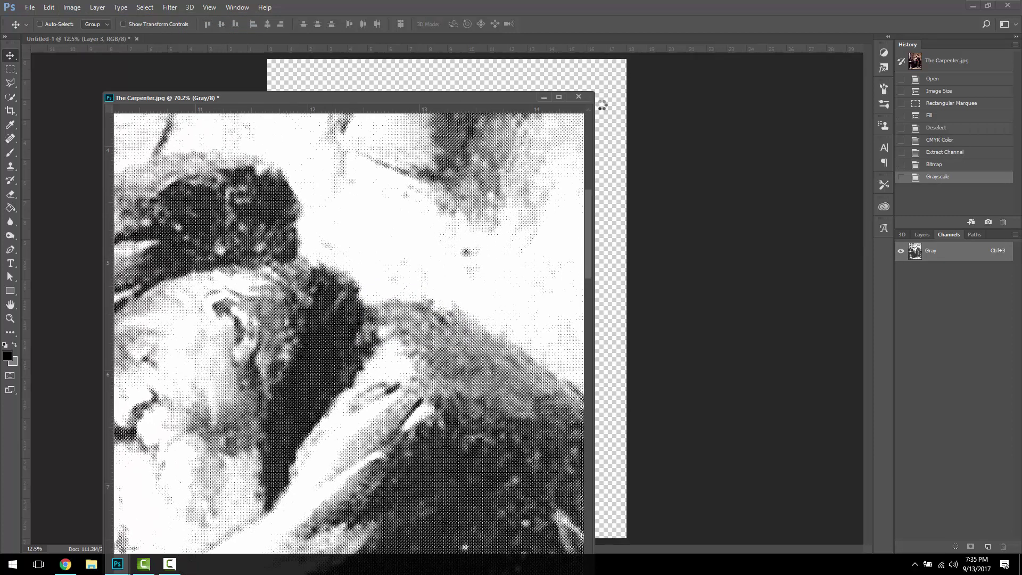
Copy the black halftone into Untitled-1 as a layer, minimize the painting's window, and position the layer across the canvas's width near its upper edge.
{"action": "left_click_drag", "start_coordinate": [601, 105], "coordinate": [601, 105]}
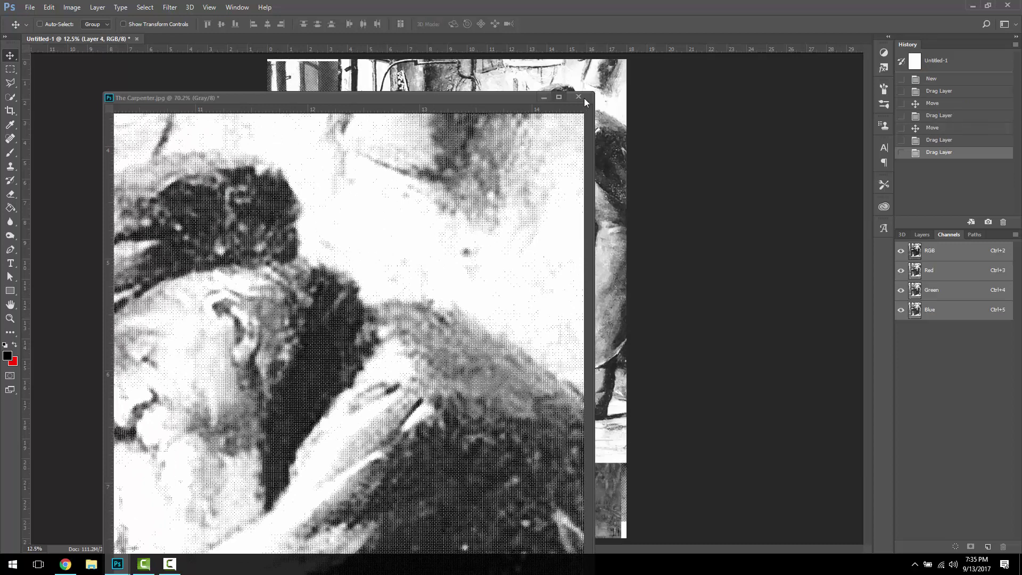
{"action": "left_click", "coordinate": [543, 98]}
{"action": "left_click_drag", "start_coordinate": [554, 131], "coordinate": [473, 212]}
{"action": "left_click_drag", "start_coordinate": [532, 167], "coordinate": [542, 140]}
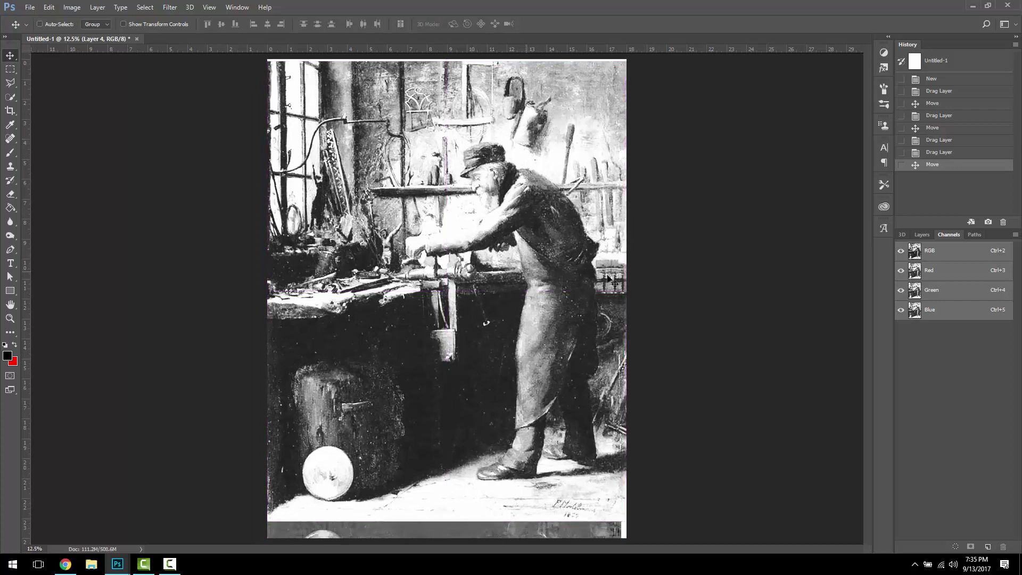
Rename the black halftone layer, Layer 4, as "black".
{"action": "left_click", "coordinate": [919, 236]}
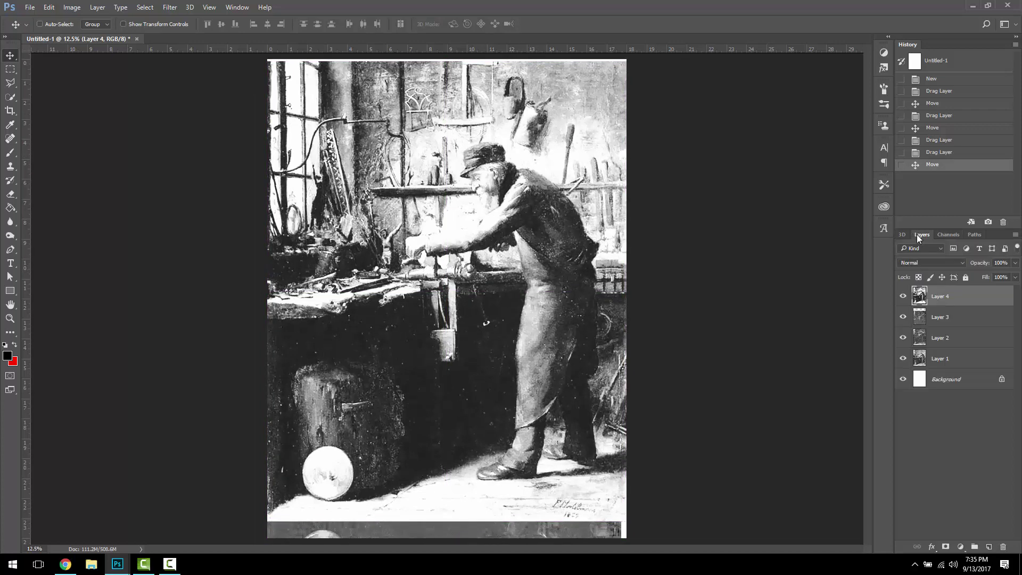
{"action": "double_click", "coordinate": [945, 296]}
{"action": "type", "text": "black"}
{"action": "key", "text": "Return"}
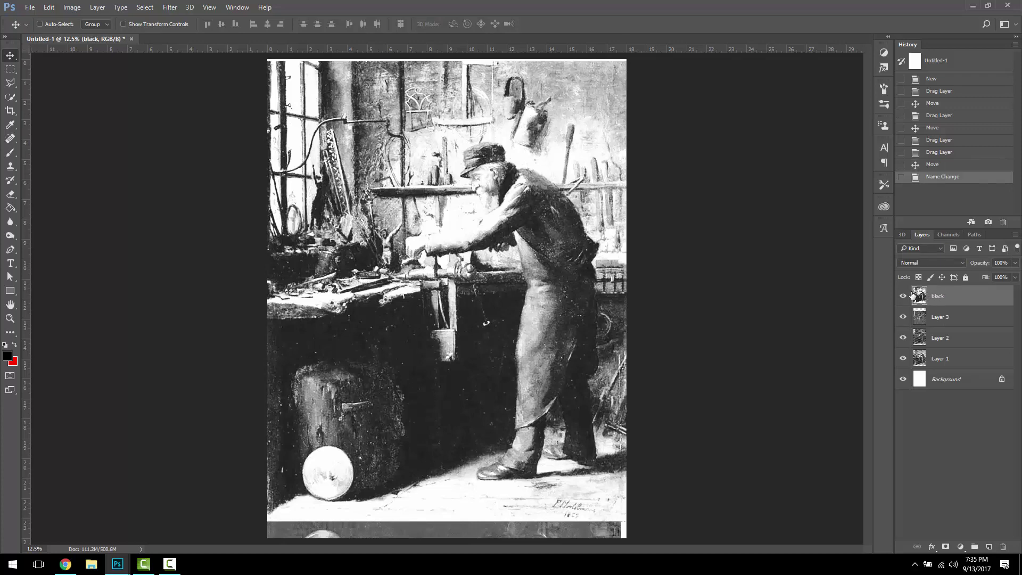
Hide the black layer, Layer 2 and Layer 1, and select Layer 3 for colouring.
{"action": "left_click", "coordinate": [903, 296]}
{"action": "left_click", "coordinate": [938, 318]}
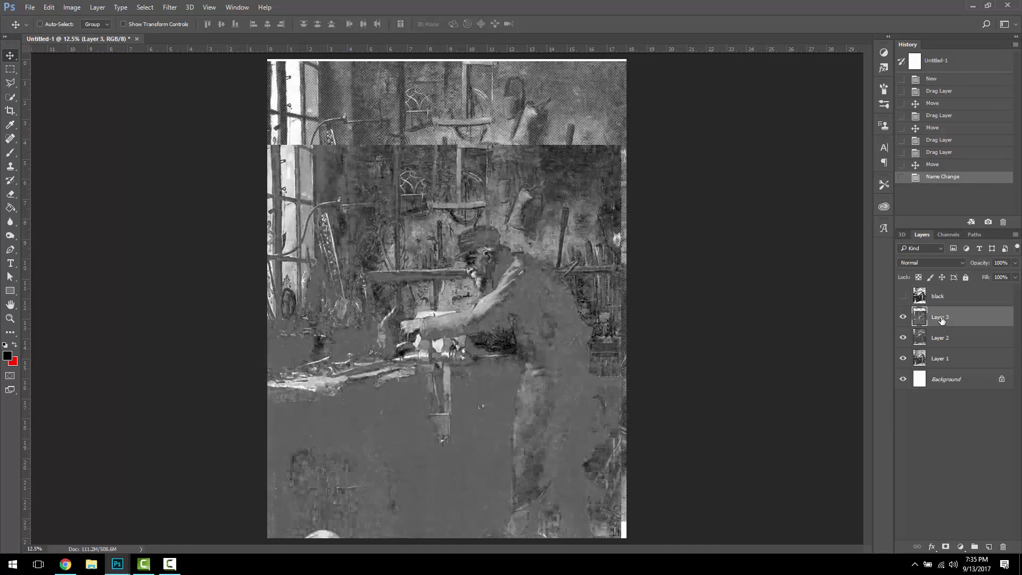
{"action": "left_click", "coordinate": [903, 339]}
{"action": "left_click", "coordinate": [903, 359]}
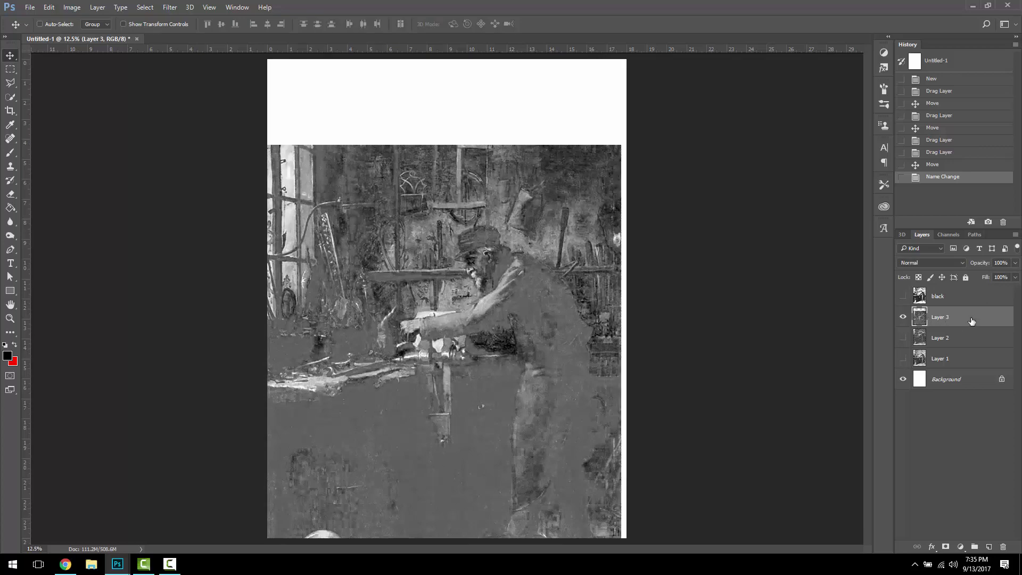
Set the foreground colour to pure yellow with C 0, M 0, Y 100 and K 0.
{"action": "scroll", "coordinate": [565, 329], "scroll_direction": "up", "scroll_amount": 5}
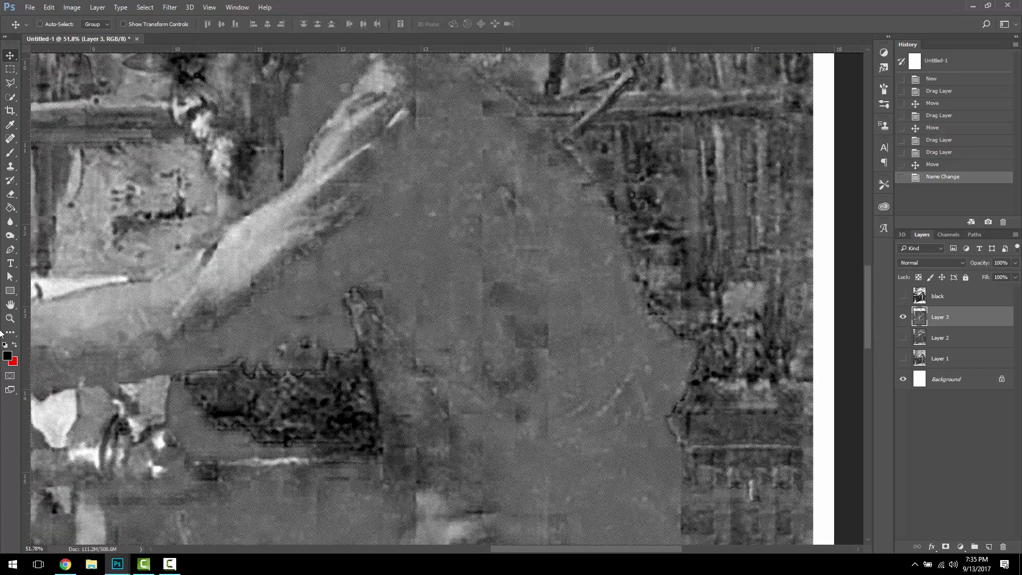
{"action": "left_click", "coordinate": [8, 356]}
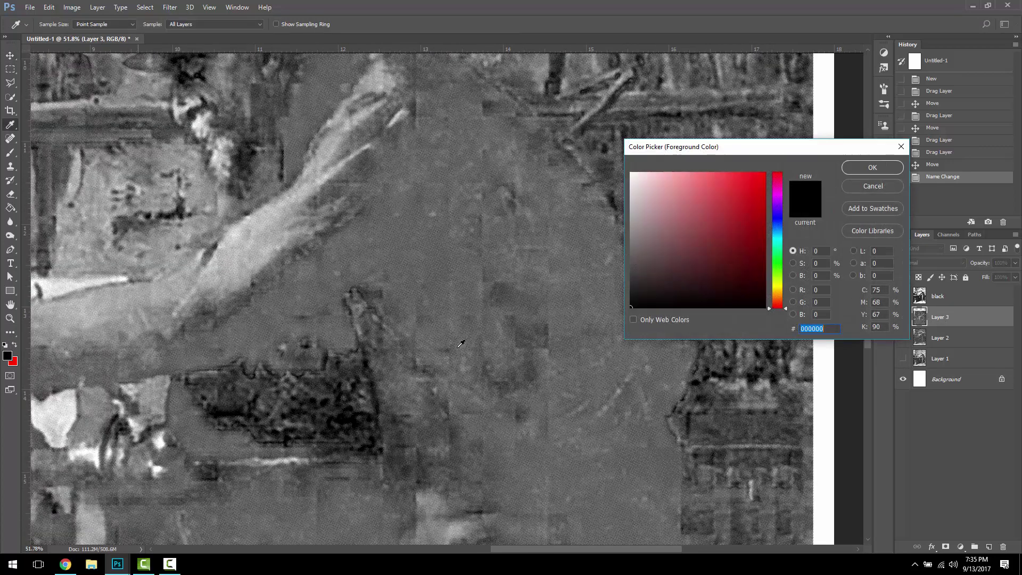
{"action": "left_click", "coordinate": [877, 291]}
{"action": "type", "text": "0"}
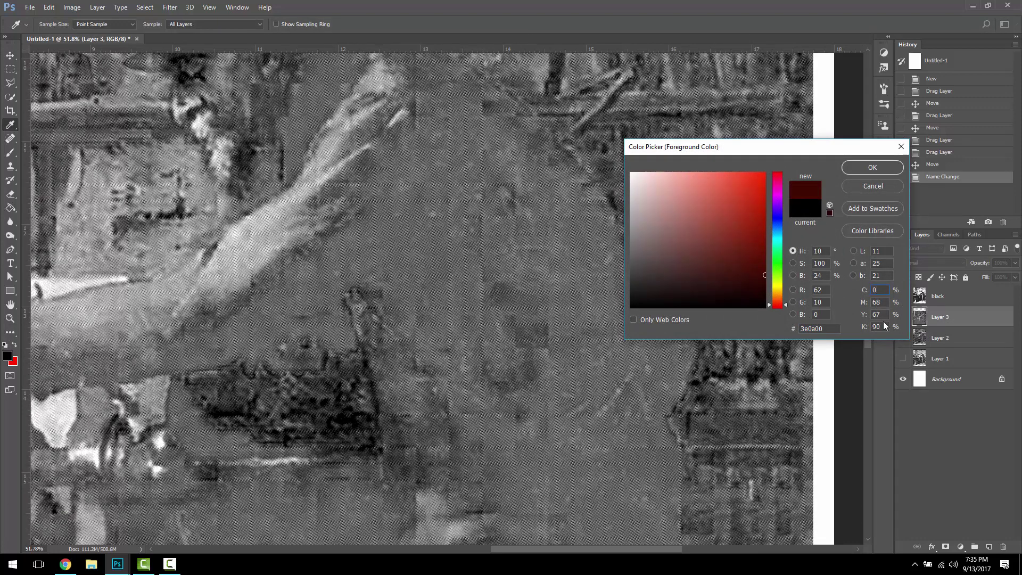
{"action": "type", "text": "0"}
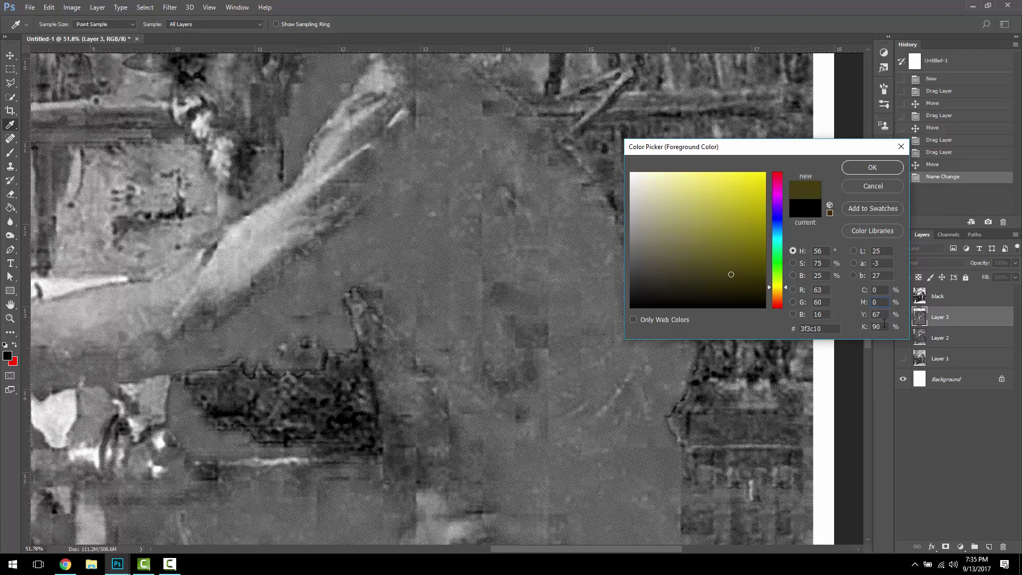
{"action": "mouse_move", "coordinate": [883, 325]}
{"action": "left_mouse_down"}
{"action": "mouse_move", "coordinate": [862, 332]}
{"action": "mouse_move", "coordinate": [869, 312]}
{"action": "left_mouse_up"}
{"action": "type", "text": "0100"}
{"action": "left_click", "coordinate": [872, 167]}
{"action": "key", "text": "v"}
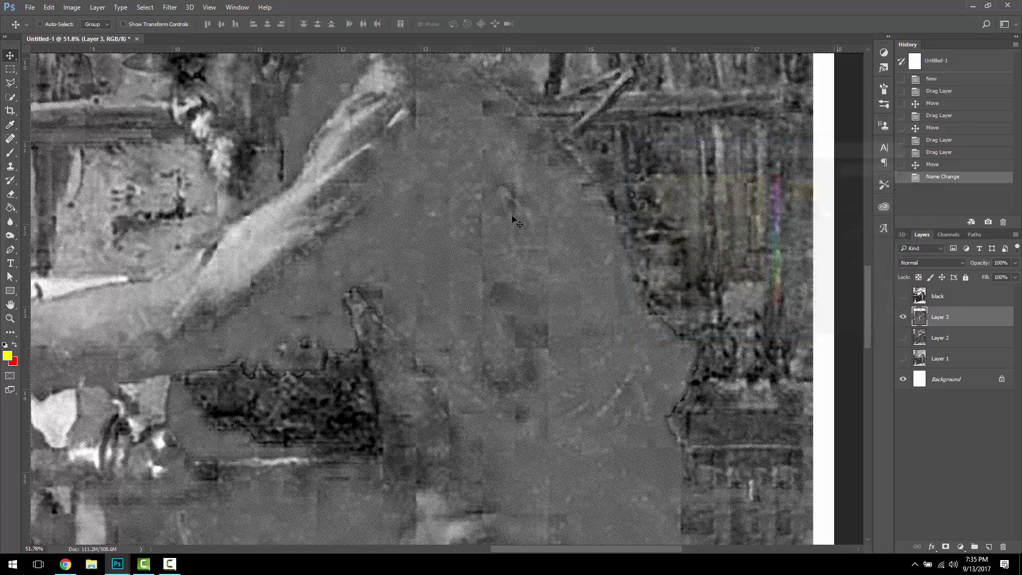
Recolour the black halftone dots of Layer 3 yellow with a non-contiguous Paint Bucket fill.
{"action": "left_click", "coordinate": [11, 208]}
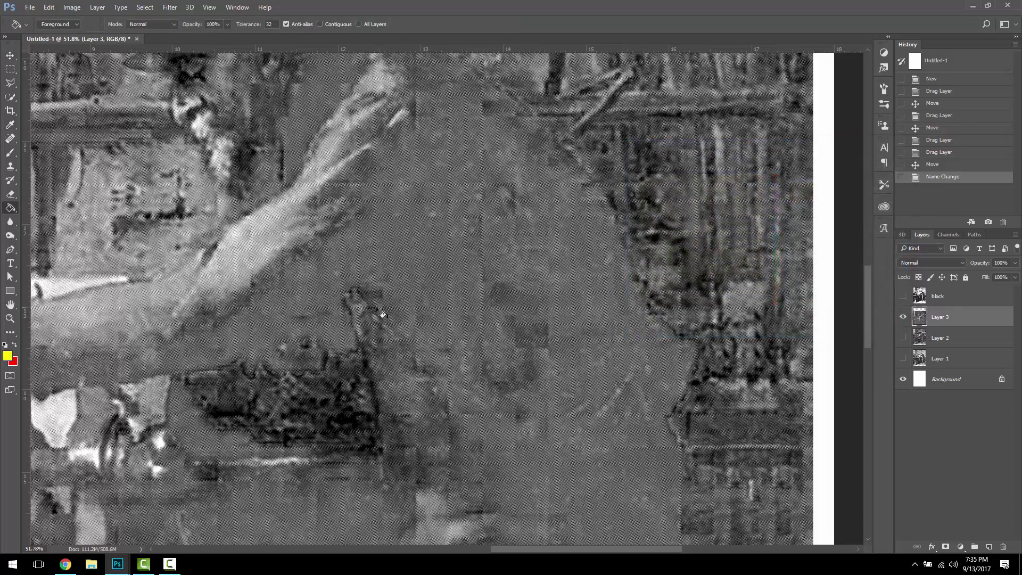
{"action": "scroll", "coordinate": [382, 313], "scroll_direction": "up", "scroll_amount": 10}
{"action": "scroll", "coordinate": [382, 313], "scroll_direction": "up", "scroll_amount": 3}
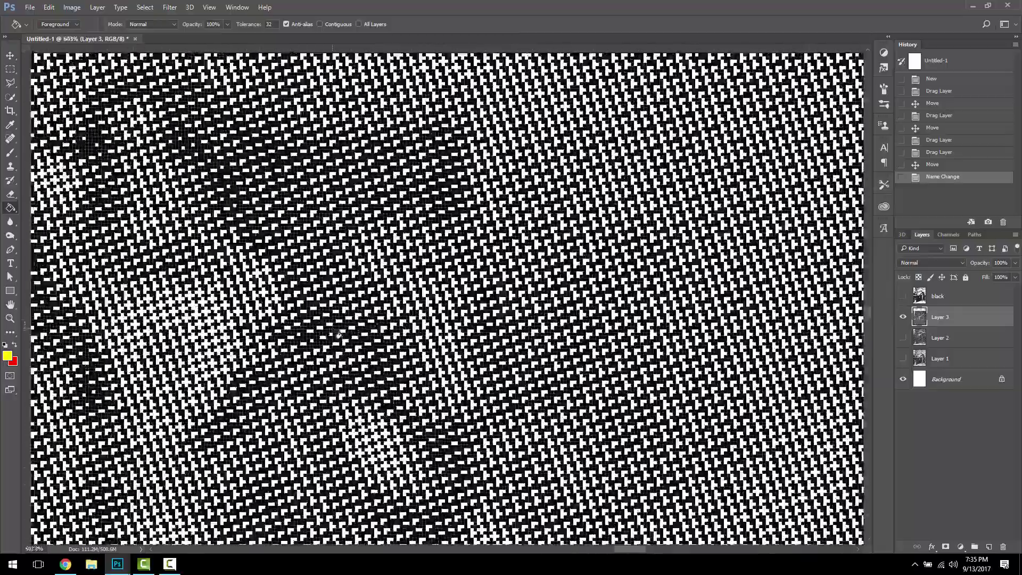
{"action": "left_click", "coordinate": [338, 333]}
{"action": "scroll", "coordinate": [346, 327], "scroll_direction": "down", "scroll_amount": 15}
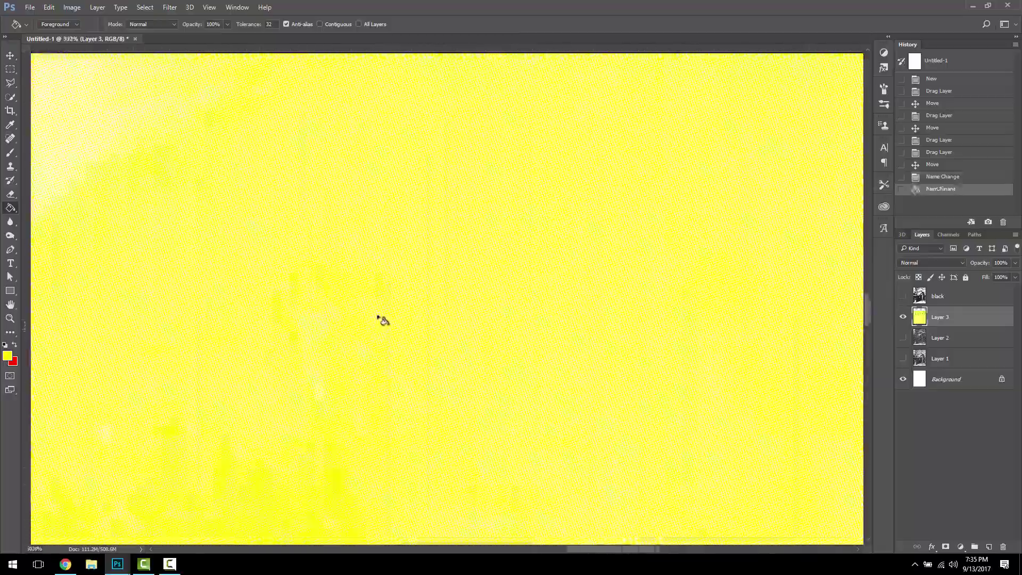
{"action": "scroll", "coordinate": [393, 302], "scroll_direction": "down", "scroll_amount": 1}
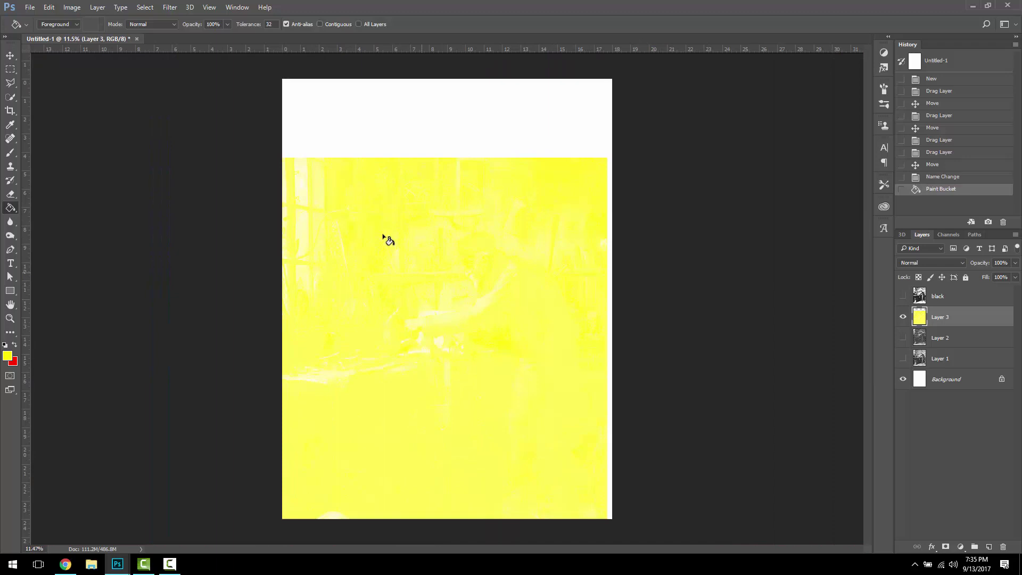
Move Layer 3 up so its off-canvas part shows, and fill the remaining black dots there with yellow.
{"action": "left_click", "coordinate": [13, 56]}
{"action": "left_click_drag", "start_coordinate": [392, 229], "coordinate": [396, 175]}
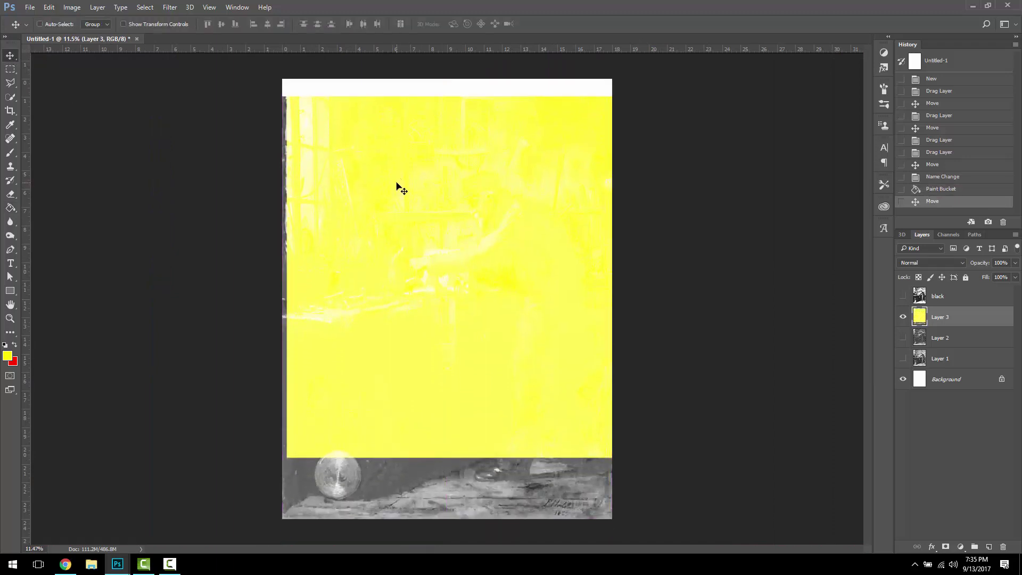
{"action": "left_click", "coordinate": [10, 208]}
{"action": "scroll", "coordinate": [308, 433], "scroll_direction": "up", "scroll_amount": 8}
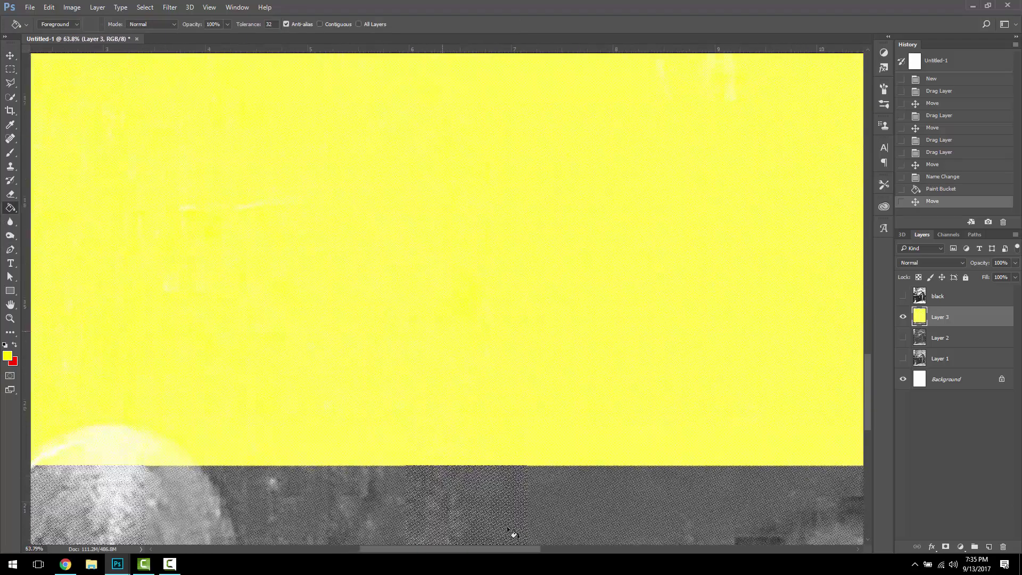
{"action": "scroll", "coordinate": [512, 533], "scroll_direction": "up", "scroll_amount": 6}
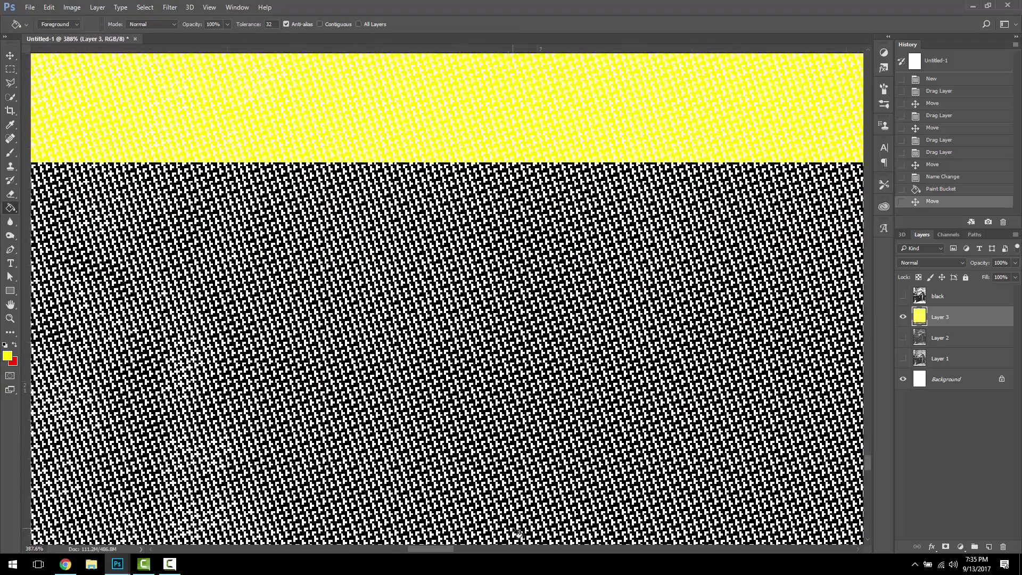
{"action": "left_click", "coordinate": [516, 532]}
{"action": "scroll", "coordinate": [519, 511], "scroll_direction": "down", "scroll_amount": 10}
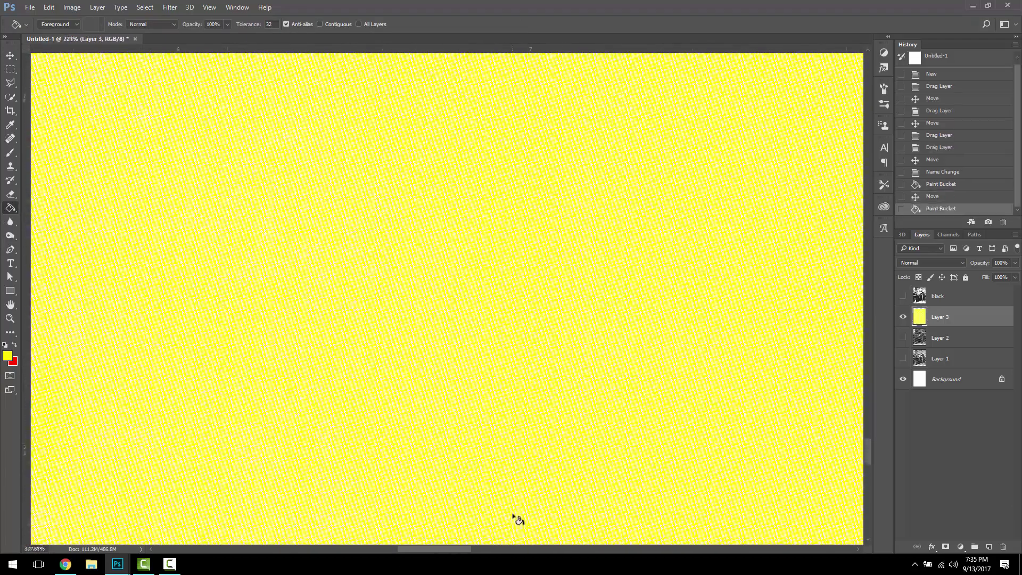
{"action": "scroll", "coordinate": [524, 485], "scroll_direction": "down", "scroll_amount": 5}
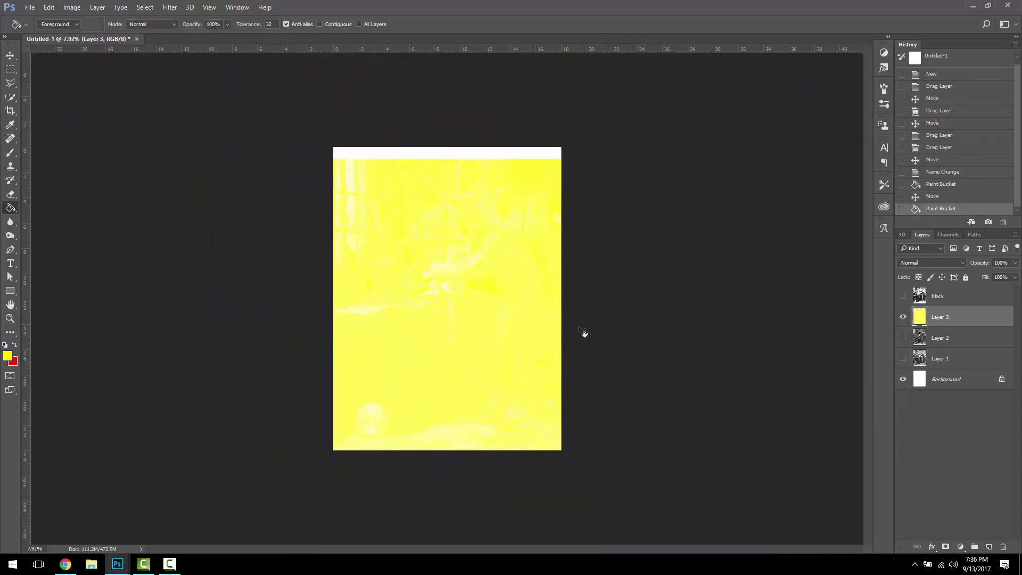
Show the black layer and set its blending mode to Multiply.
{"action": "left_click", "coordinate": [903, 296]}
{"action": "left_click", "coordinate": [942, 296]}
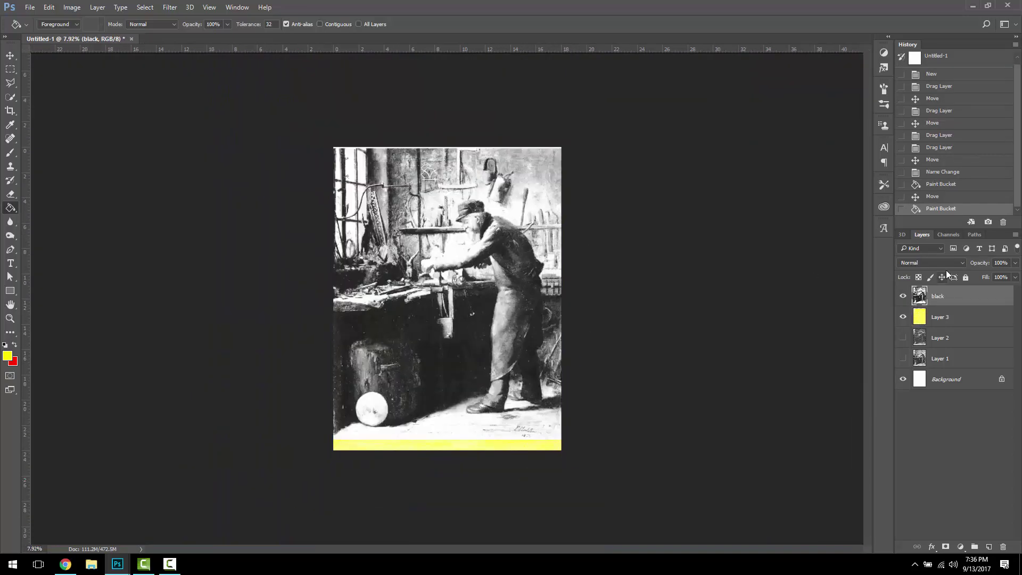
{"action": "left_click", "coordinate": [931, 262]}
{"action": "left_click", "coordinate": [936, 297]}
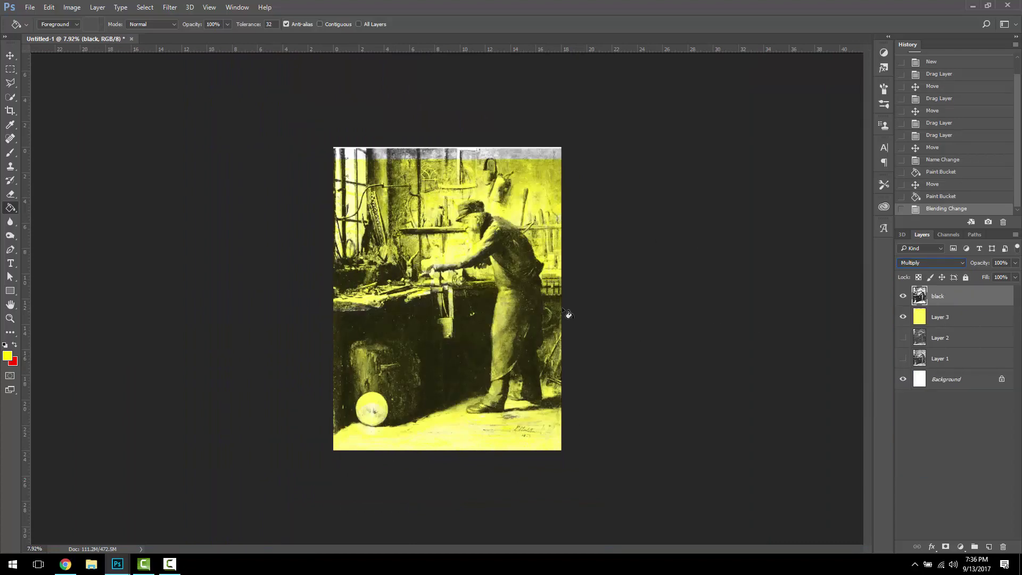
Move the yellow Layer 3 up to align with the black layer, and check the registration around the carpenter.
{"action": "left_click", "coordinate": [10, 55]}
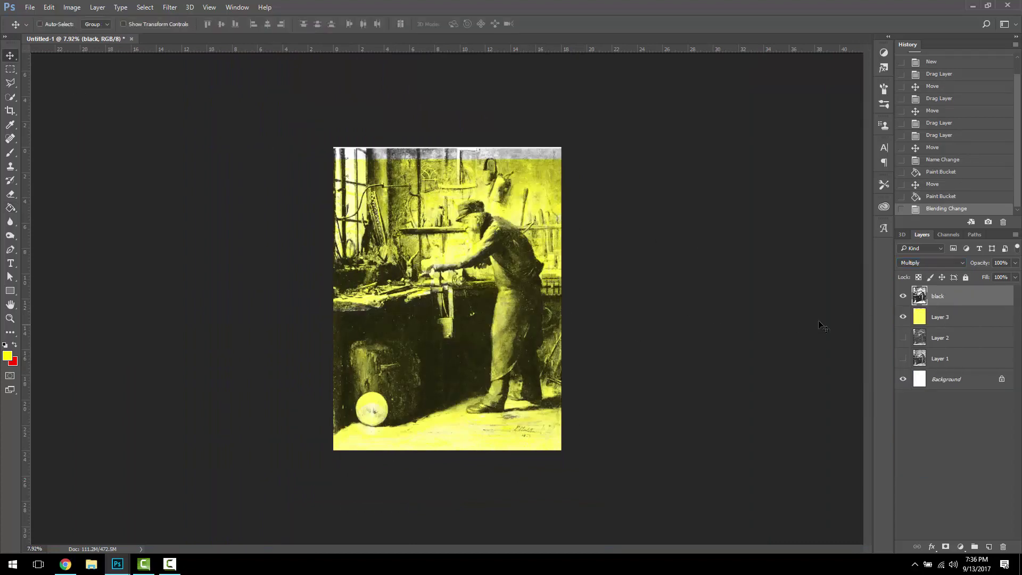
{"action": "left_click", "coordinate": [983, 316]}
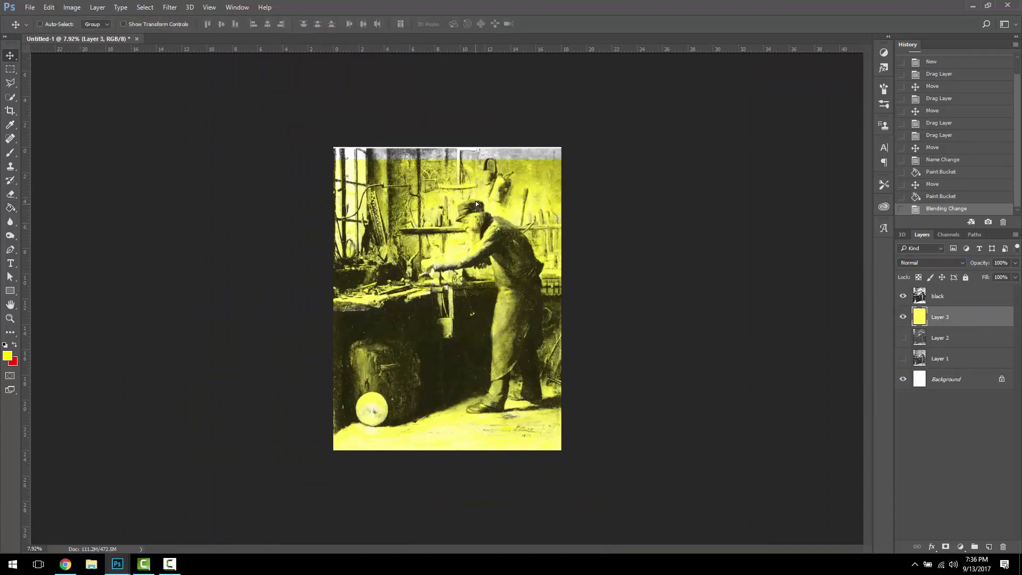
{"action": "left_click_drag", "start_coordinate": [475, 200], "coordinate": [474, 192]}
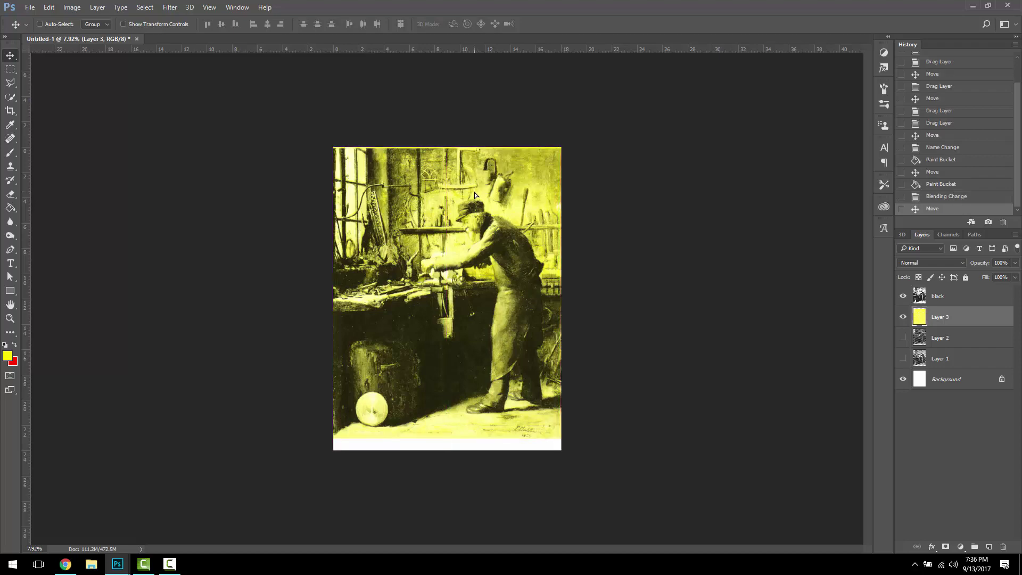
{"action": "scroll", "coordinate": [525, 284], "scroll_direction": "up", "scroll_amount": 5}
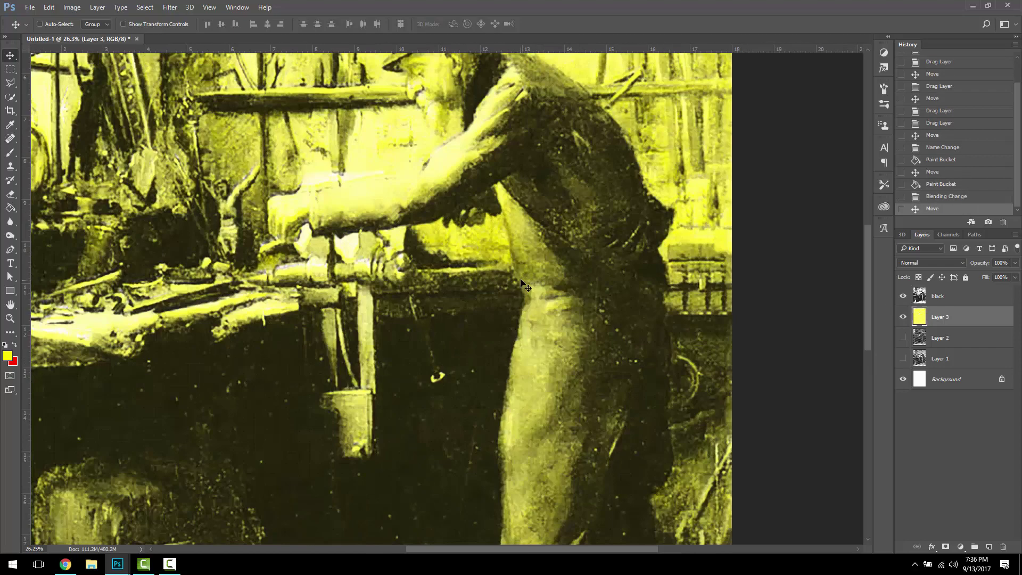
{"action": "scroll", "coordinate": [524, 287], "scroll_direction": "down", "scroll_amount": 2}
Hide the black layer and Layer 3, and show and select Layer 2.
{"action": "left_click", "coordinate": [902, 296]}
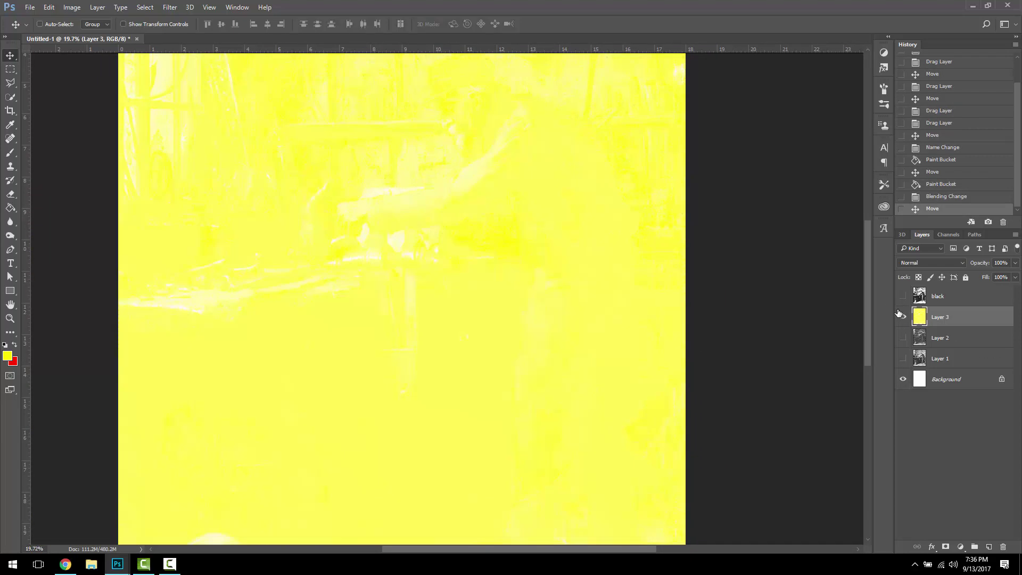
{"action": "left_click", "coordinate": [902, 317]}
{"action": "left_click", "coordinate": [901, 338]}
{"action": "left_click", "coordinate": [953, 338]}
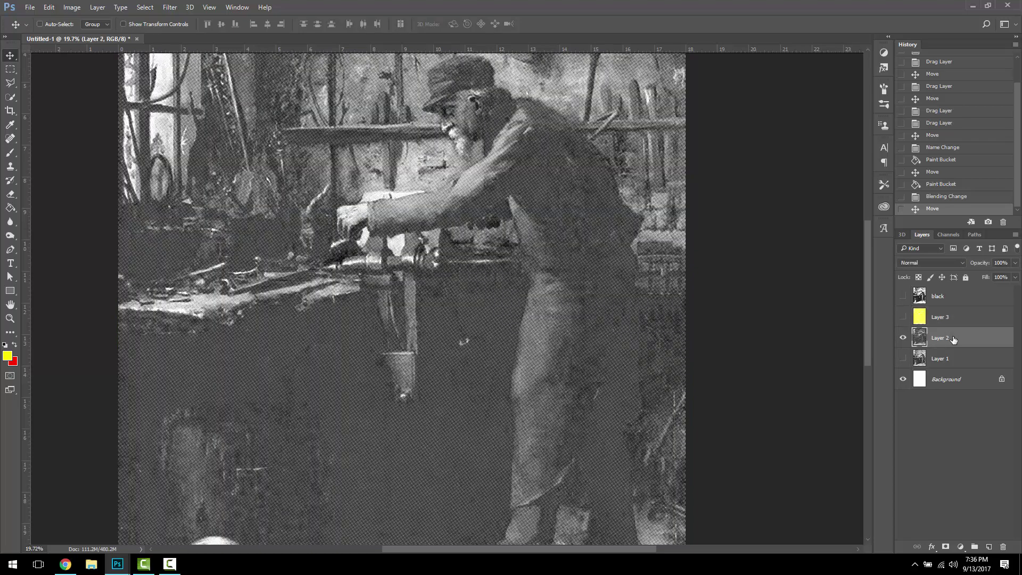
Set the foreground colour to pure magenta with C 0, M 100, Y 0 and K 0.
{"action": "left_click", "coordinate": [6, 354]}
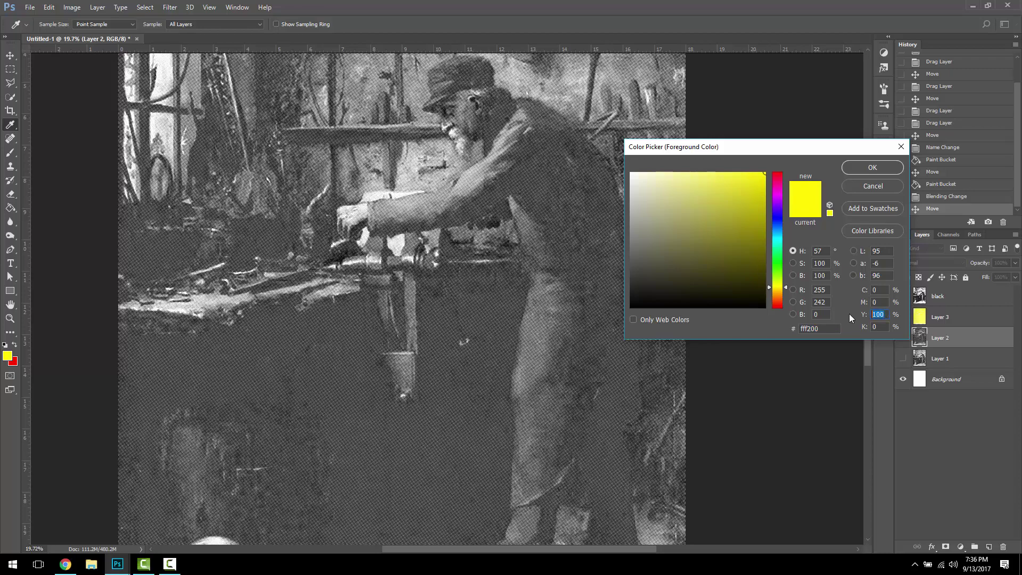
{"action": "key", "text": "BackSpace"}
{"action": "key", "text": "BackSpace"}
{"action": "key", "text": "BackSpace"}
{"action": "type", "text": "0"}
{"action": "left_click", "coordinate": [877, 302]}
{"action": "key", "text": "BackSpace"}
{"action": "type", "text": "1"}
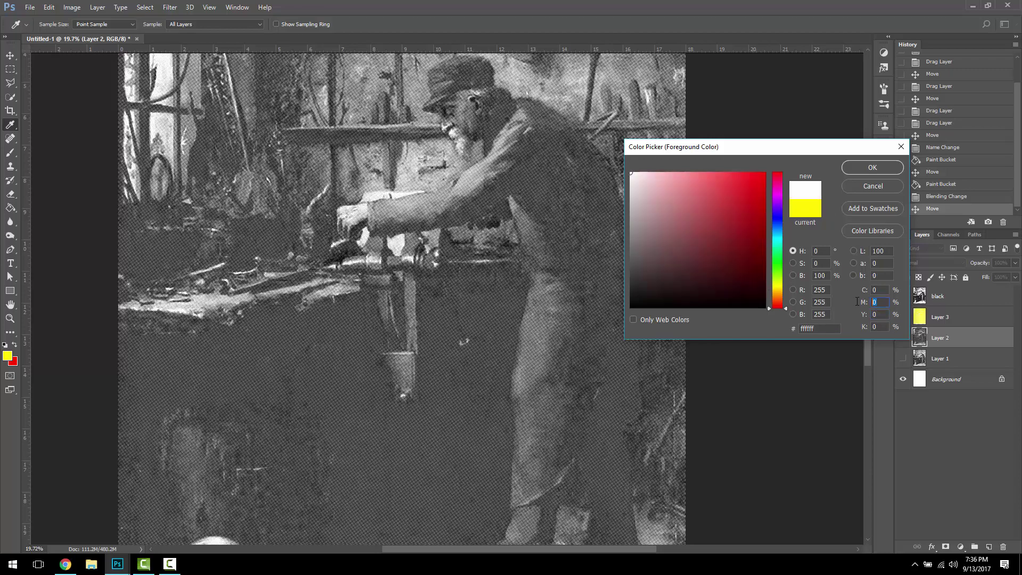
{"action": "type", "text": "00v"}
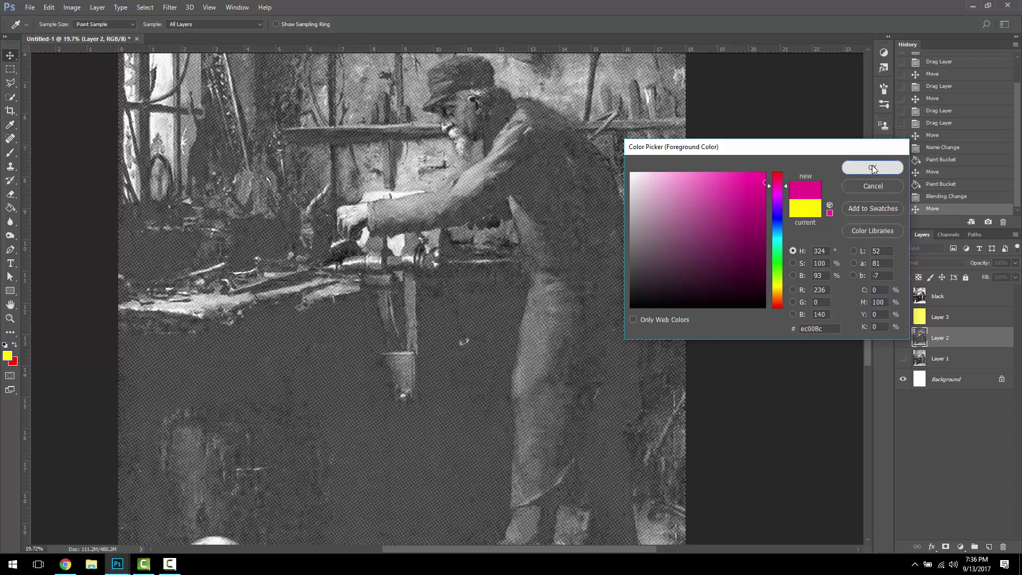
{"action": "left_click", "coordinate": [872, 167]}
Recolour the black halftone dots of Layer 2 magenta with the Paint Bucket.
{"action": "scroll", "coordinate": [583, 299], "scroll_direction": "up", "scroll_amount": 5}
{"action": "scroll", "coordinate": [584, 300], "scroll_direction": "up", "scroll_amount": 1}
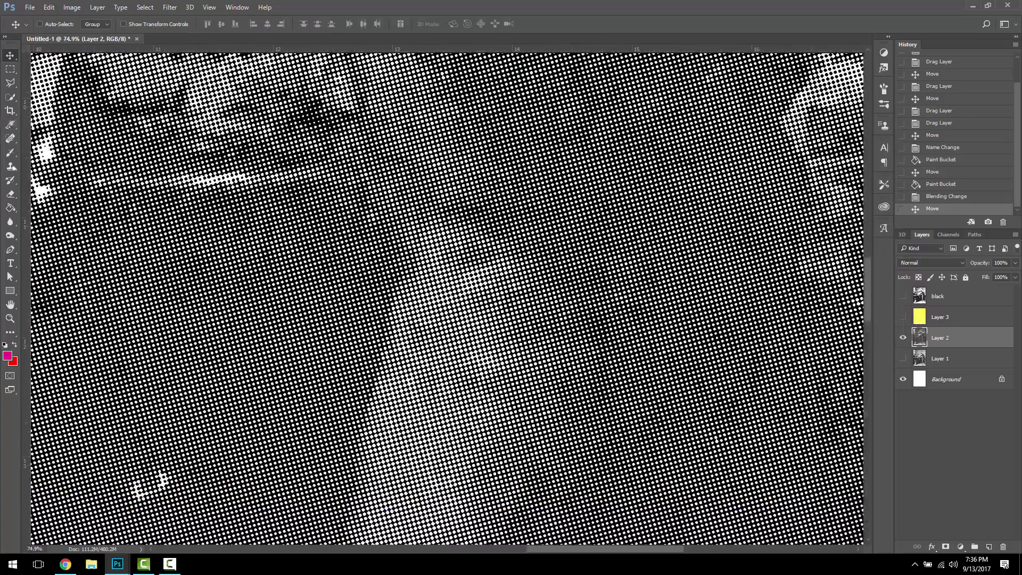
{"action": "left_click", "coordinate": [10, 207]}
{"action": "scroll", "coordinate": [485, 259], "scroll_direction": "up", "scroll_amount": 10}
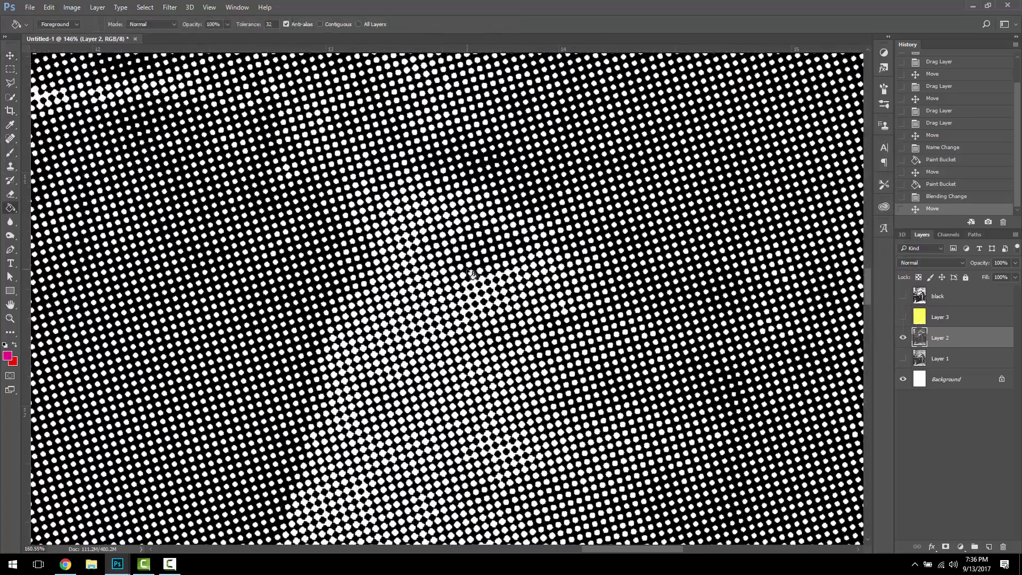
{"action": "scroll", "coordinate": [485, 259], "scroll_direction": "down", "scroll_amount": 5}
{"action": "left_click", "coordinate": [486, 259]}
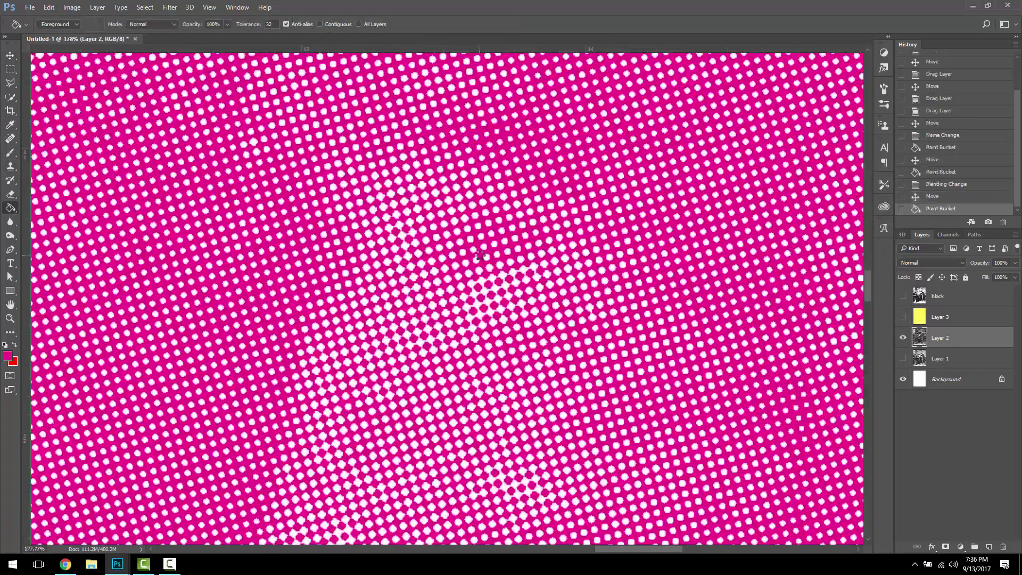
{"action": "scroll", "coordinate": [495, 256], "scroll_direction": "down", "scroll_amount": 7}
{"action": "scroll", "coordinate": [494, 250], "scroll_direction": "down", "scroll_amount": 10}
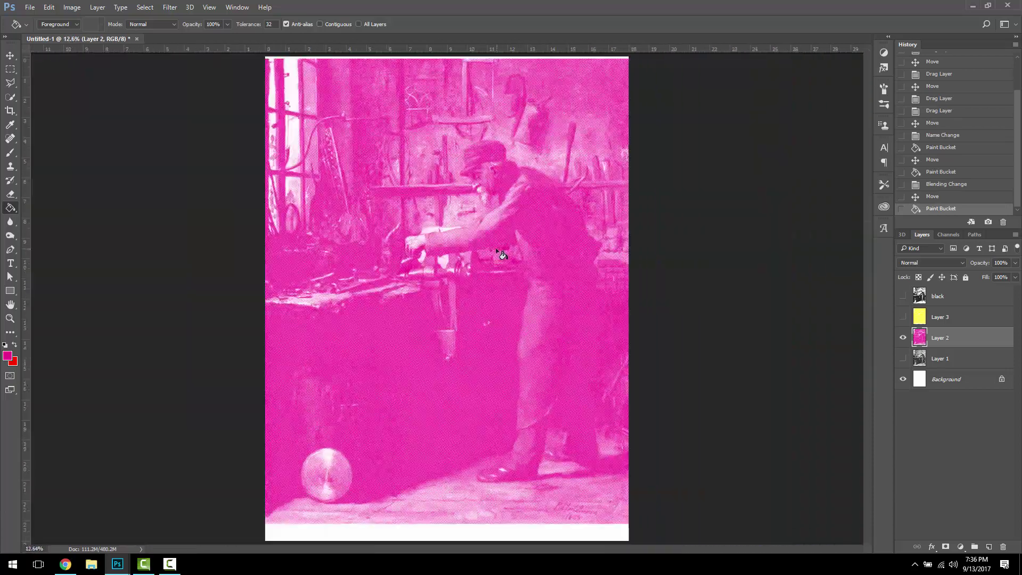
Show Layer 3 and the black layer again, and set Layer 3's blending mode to Multiply.
{"action": "left_click", "coordinate": [10, 56]}
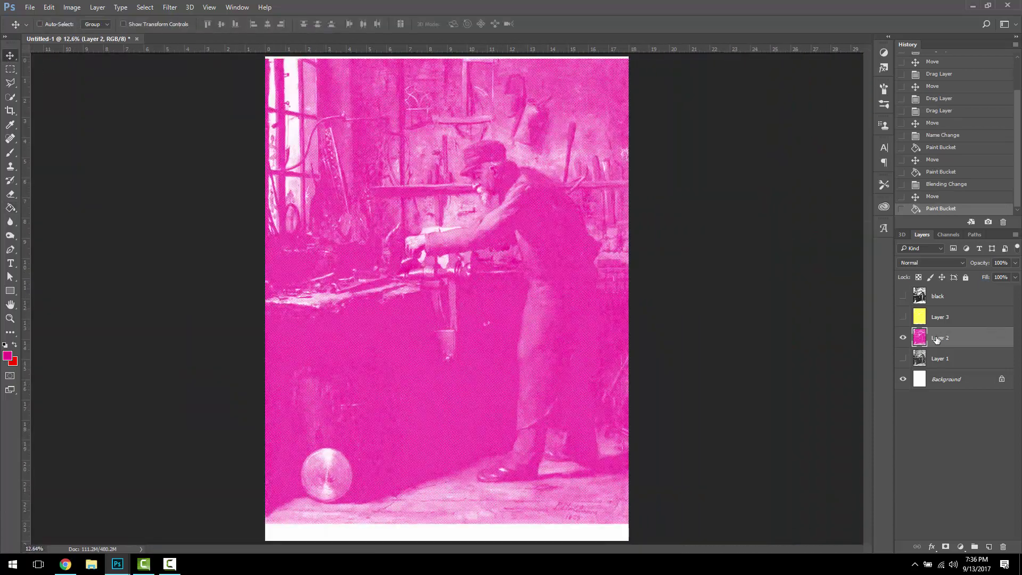
{"action": "left_click", "coordinate": [902, 316]}
{"action": "left_click", "coordinate": [903, 296]}
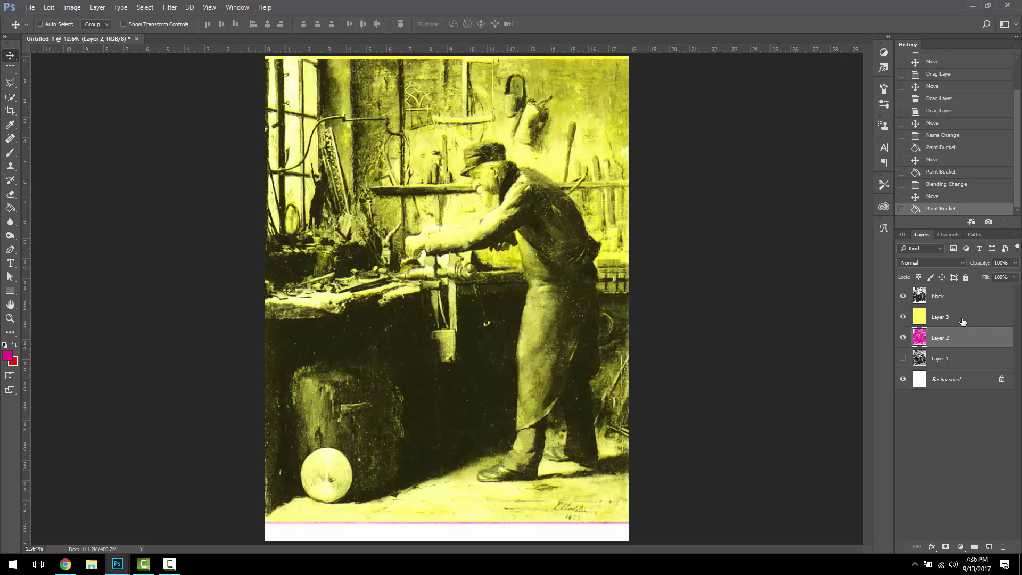
{"action": "left_click", "coordinate": [946, 316]}
{"action": "left_click", "coordinate": [949, 262]}
{"action": "left_click", "coordinate": [928, 296]}
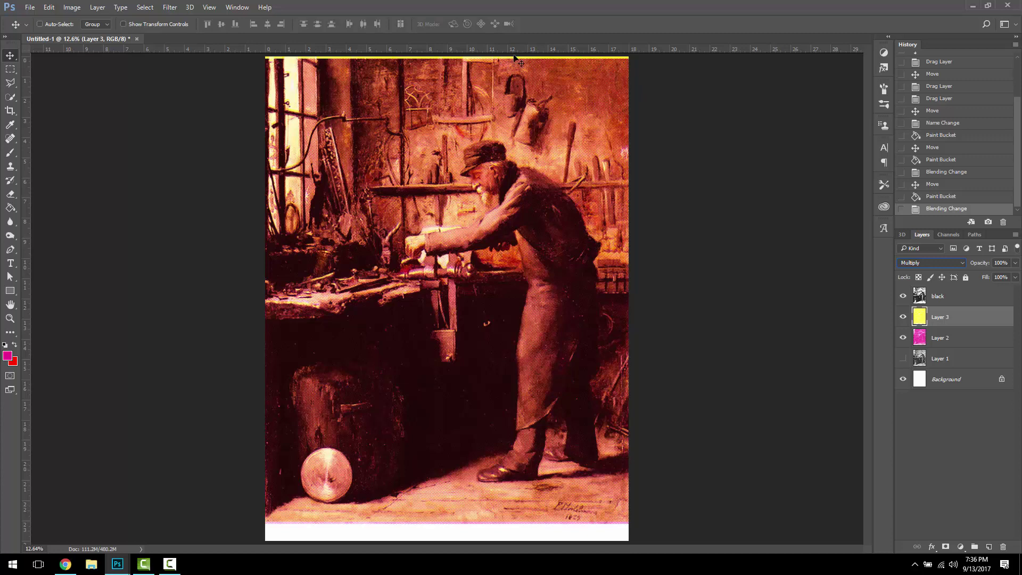
Move the magenta Layer 2 slightly to register it with the yellow and black layers.
{"action": "left_click", "coordinate": [952, 337]}
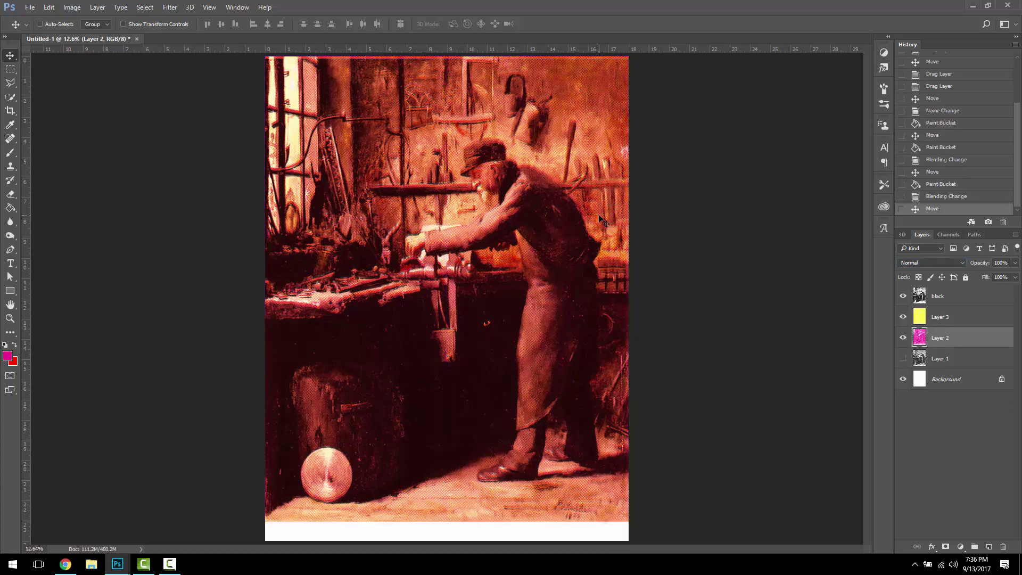
{"action": "left_click_drag", "start_coordinate": [599, 216], "coordinate": [592, 220]}
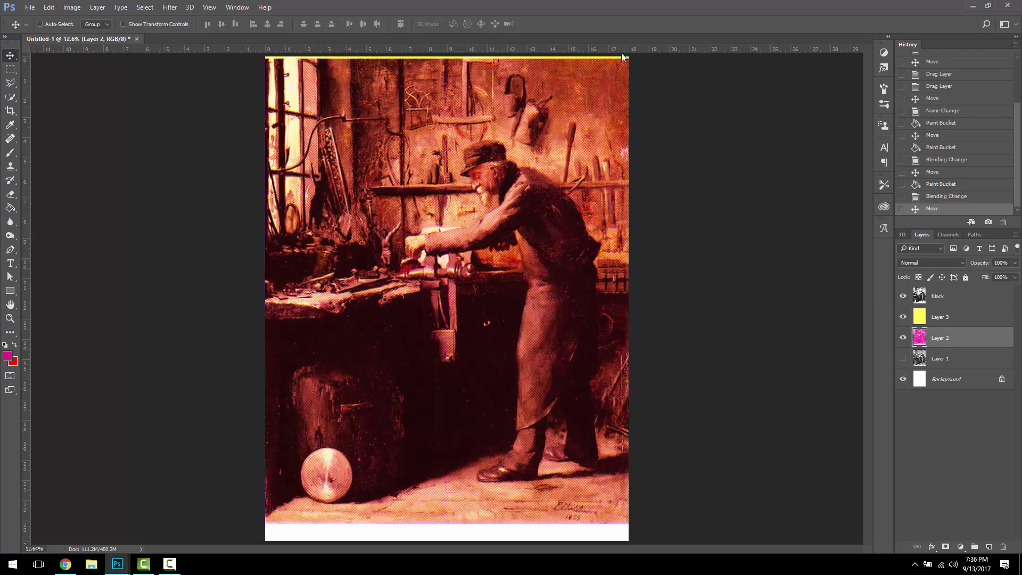
Hide the black layer, Layer 3 and Layer 2, and show and select Layer 1.
{"action": "left_click", "coordinate": [902, 358]}
{"action": "left_click", "coordinate": [902, 337]}
{"action": "left_click", "coordinate": [902, 317]}
{"action": "left_click", "coordinate": [902, 296]}
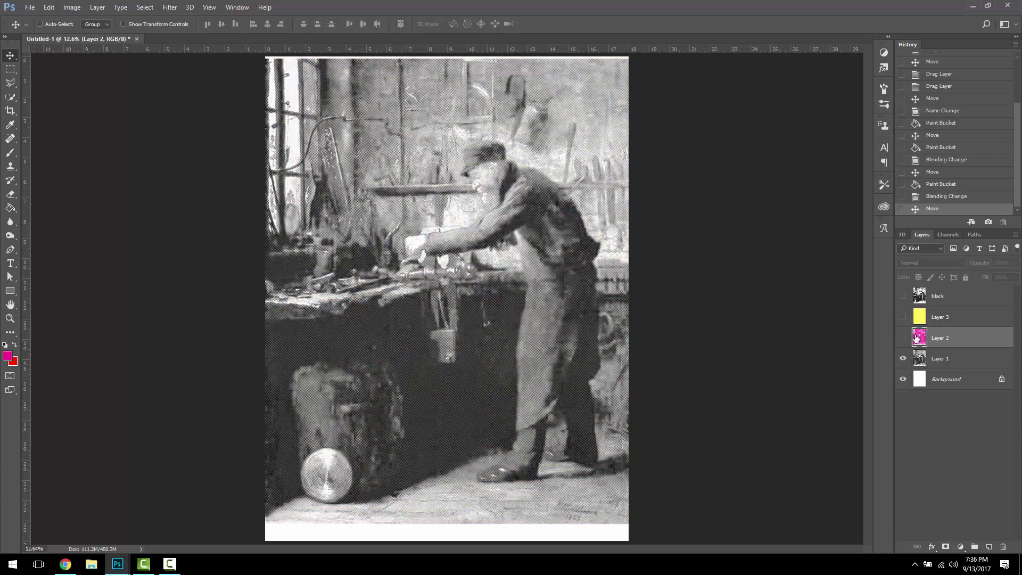
{"action": "left_click", "coordinate": [955, 358]}
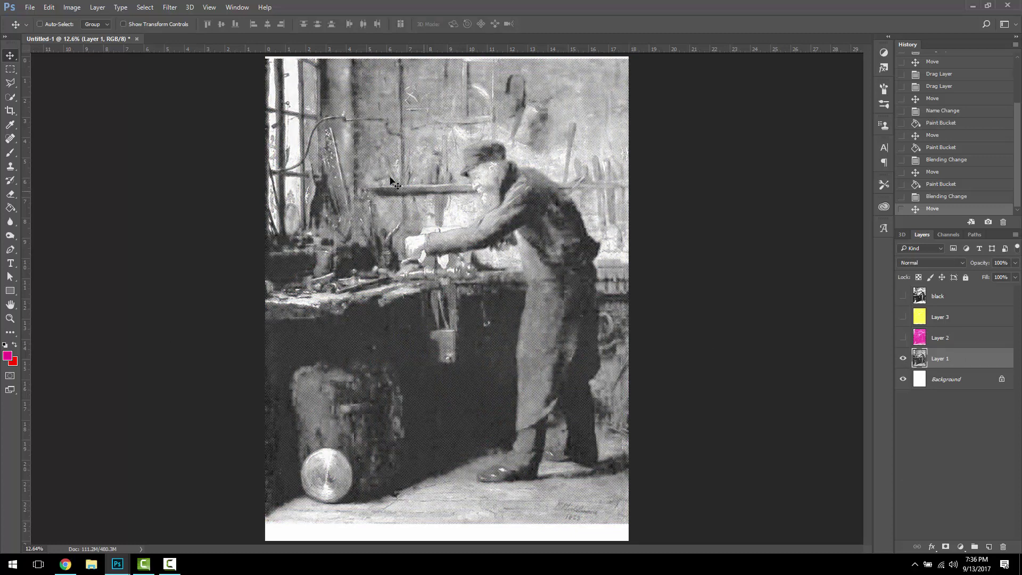
Set the foreground colour to pure cyan with C 100, M 0, Y 0 and K 0.
{"action": "left_click", "coordinate": [7, 356]}
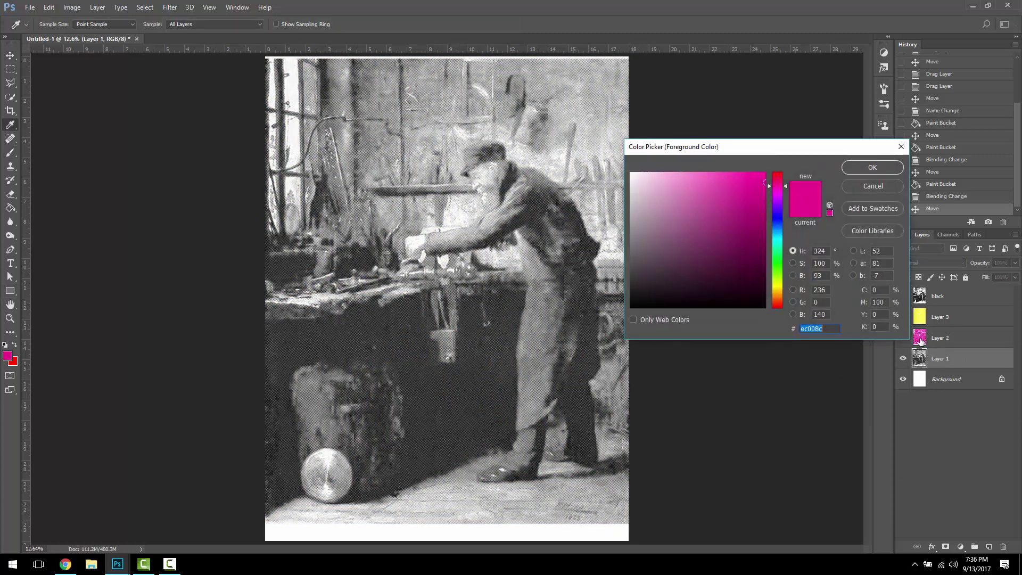
{"action": "left_click", "coordinate": [880, 302]}
{"action": "type", "text": "0"}
{"action": "left_click", "coordinate": [878, 289]}
{"action": "type", "text": "1"}
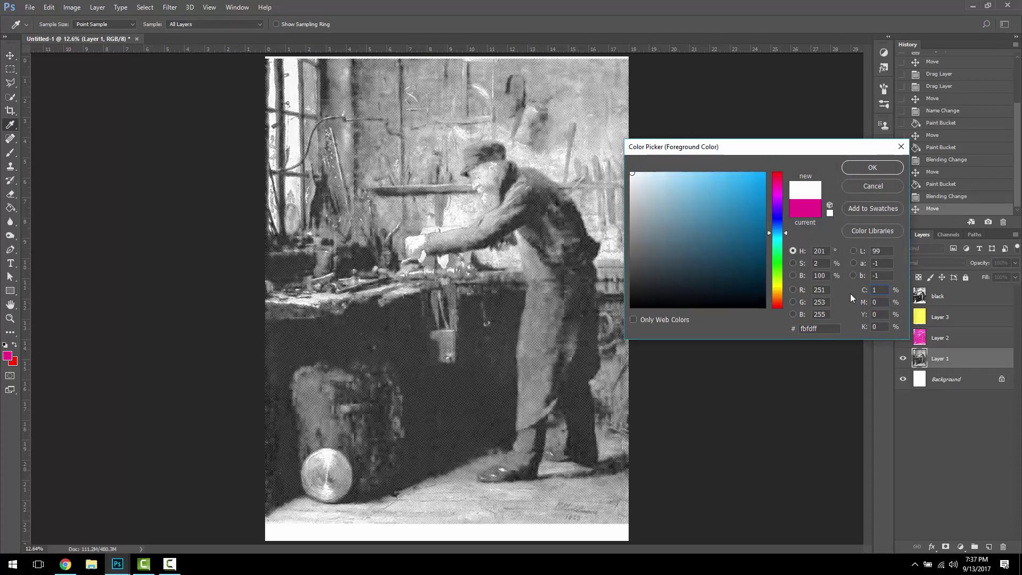
{"action": "type", "text": "00"}
{"action": "key", "text": "Return"}
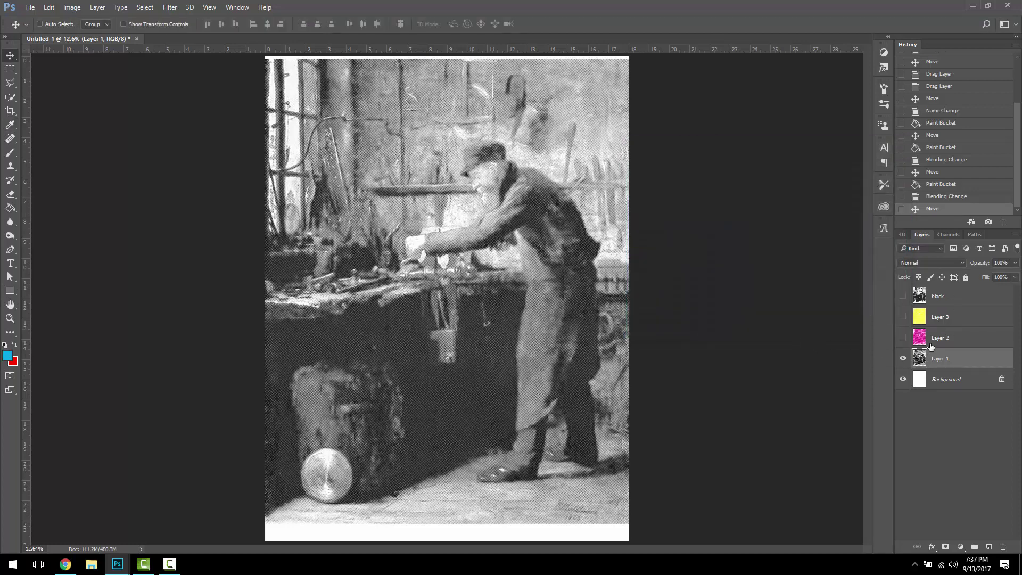
Recolour the black halftone dots of Layer 1 cyan with the Paint Bucket, and toggle the layer's visibility to check it.
{"action": "left_click", "coordinate": [10, 208]}
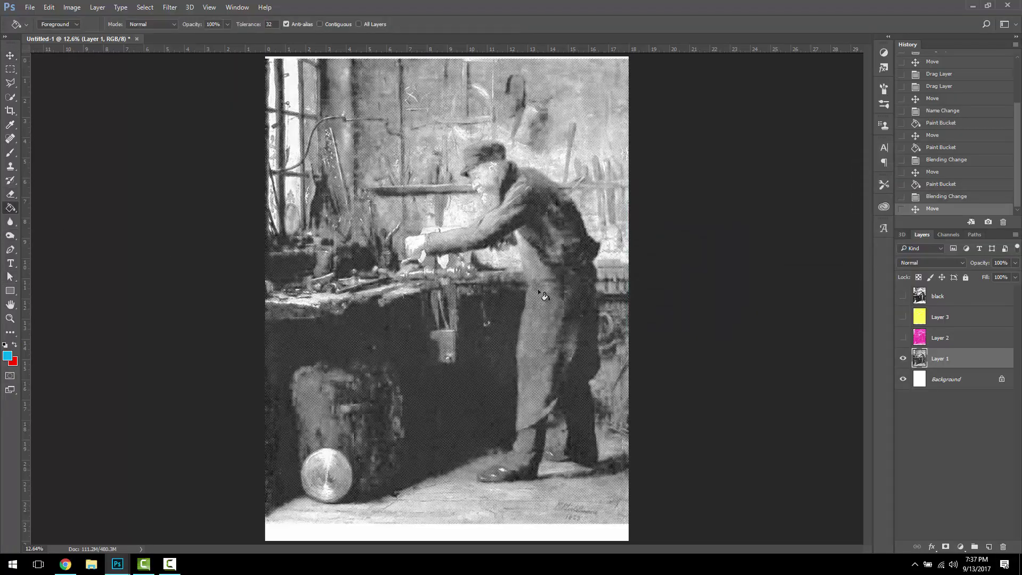
{"action": "scroll", "coordinate": [543, 295], "scroll_direction": "up", "scroll_amount": 10}
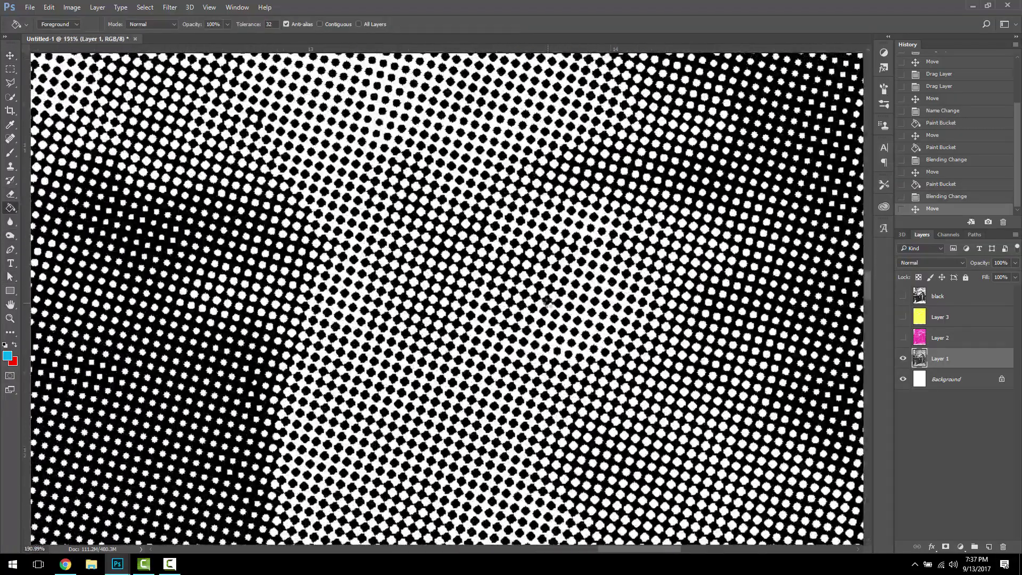
{"action": "scroll", "coordinate": [547, 300], "scroll_direction": "down", "scroll_amount": 3}
{"action": "left_click", "coordinate": [556, 303]}
{"action": "scroll", "coordinate": [564, 305], "scroll_direction": "down", "scroll_amount": 3}
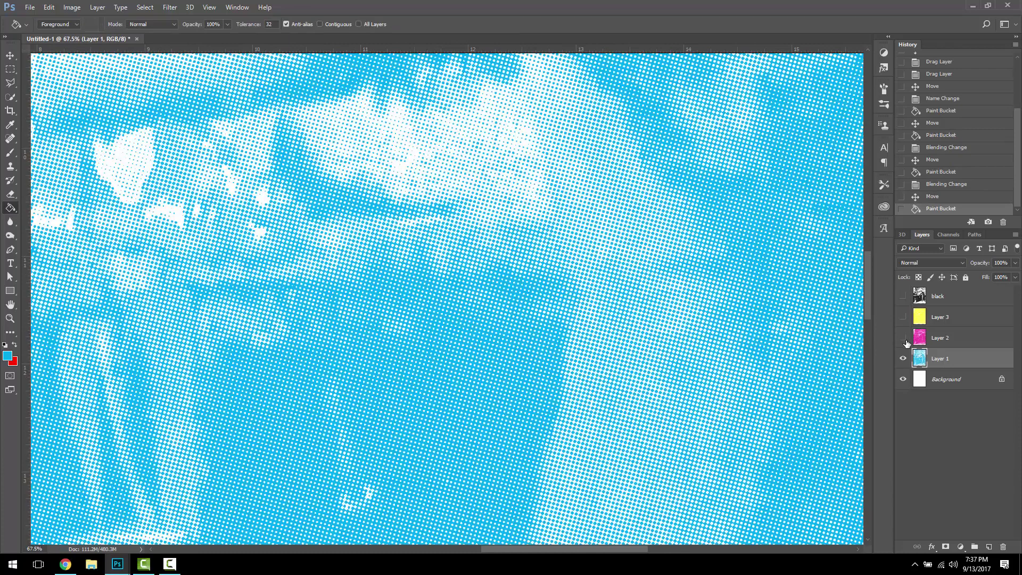
{"action": "scroll", "coordinate": [669, 321], "scroll_direction": "down", "scroll_amount": 5}
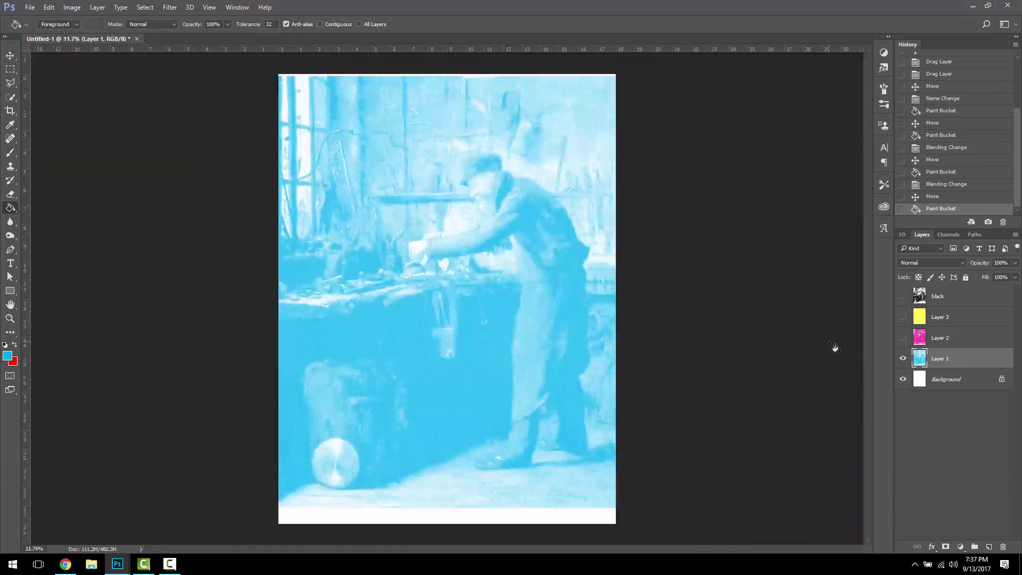
{"action": "left_click", "coordinate": [903, 359]}
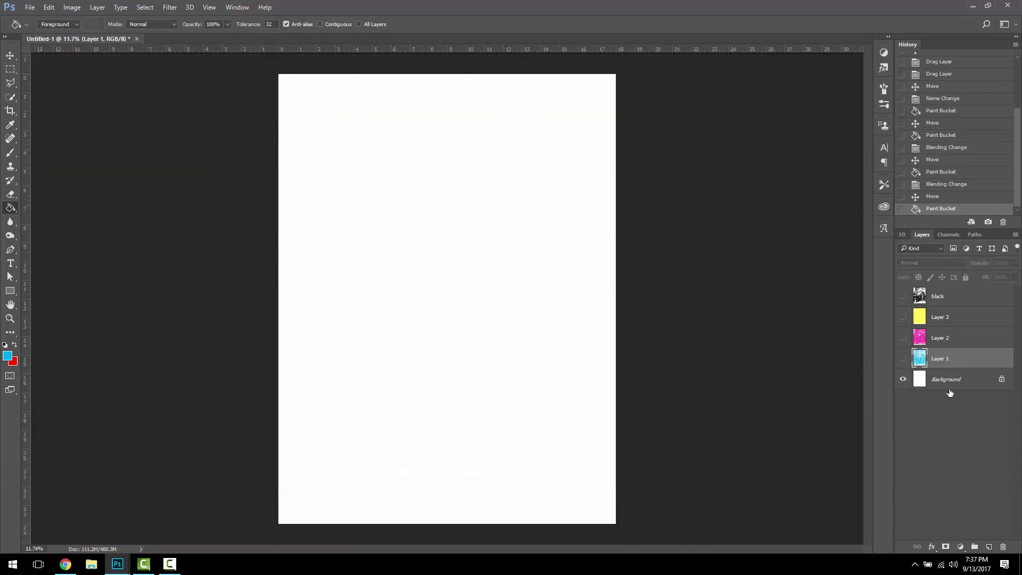
{"action": "left_click", "coordinate": [902, 359]}
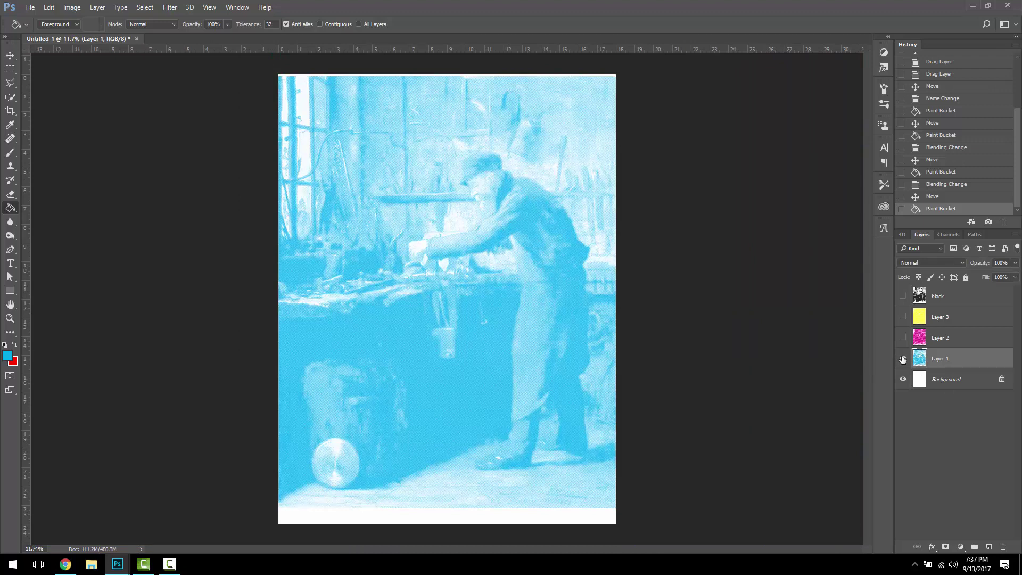
Show Layer 2 and set its blending mode to Multiply, and show Layer 3 and the black layer over it.
{"action": "left_click", "coordinate": [903, 338]}
{"action": "left_click", "coordinate": [950, 339]}
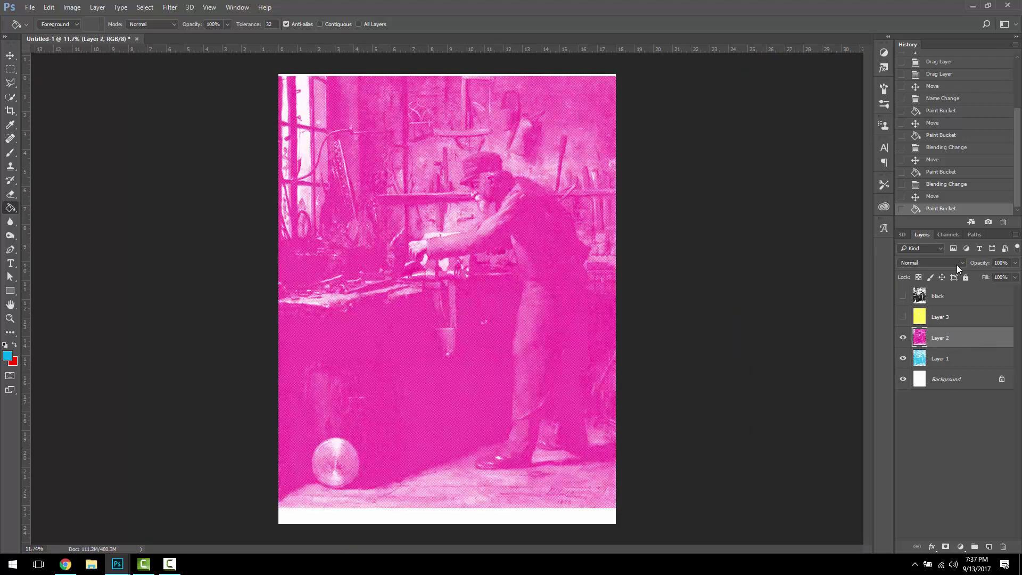
{"action": "left_click", "coordinate": [956, 264]}
{"action": "left_click", "coordinate": [925, 295]}
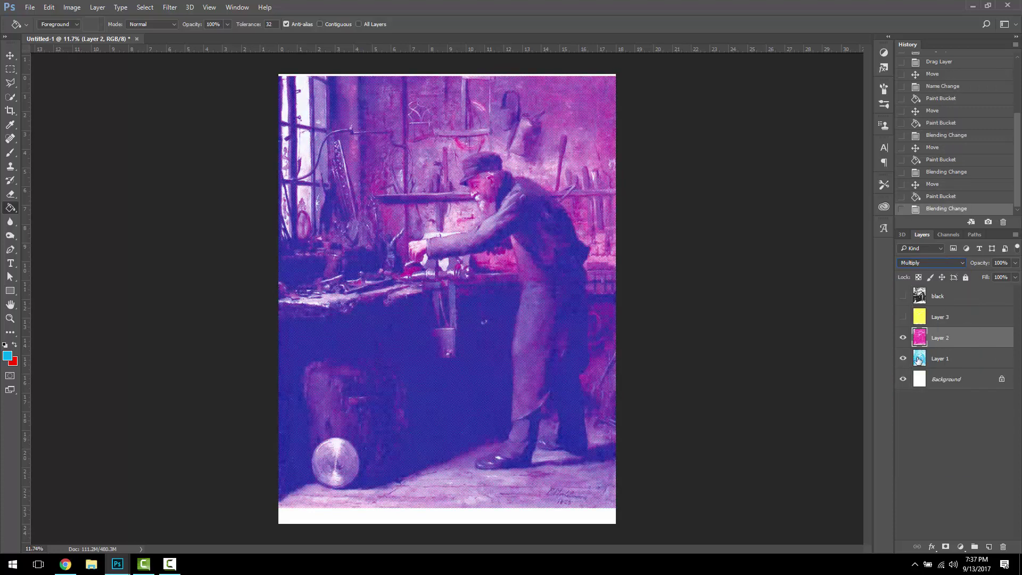
{"action": "left_click", "coordinate": [903, 317]}
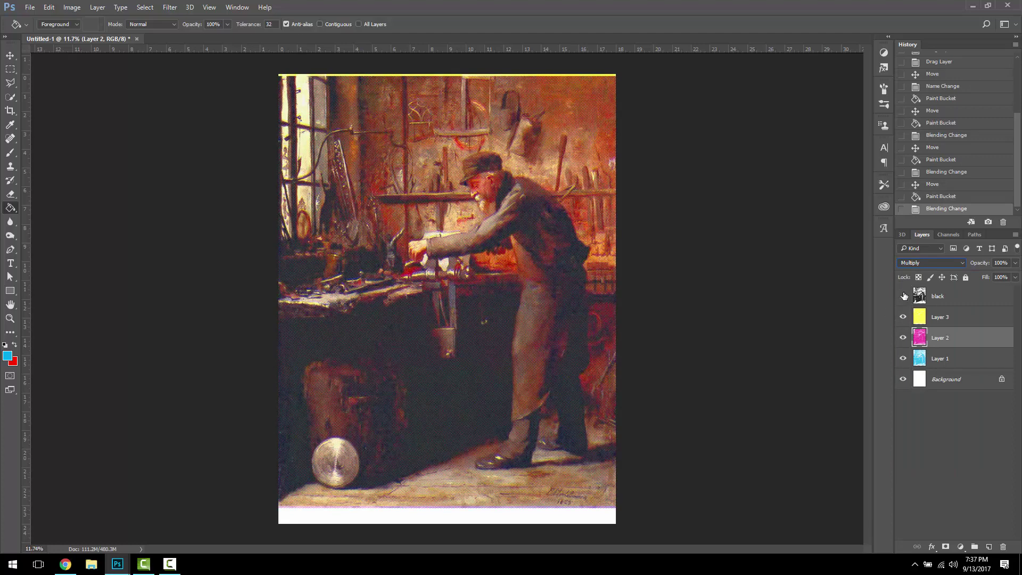
{"action": "left_click", "coordinate": [903, 296]}
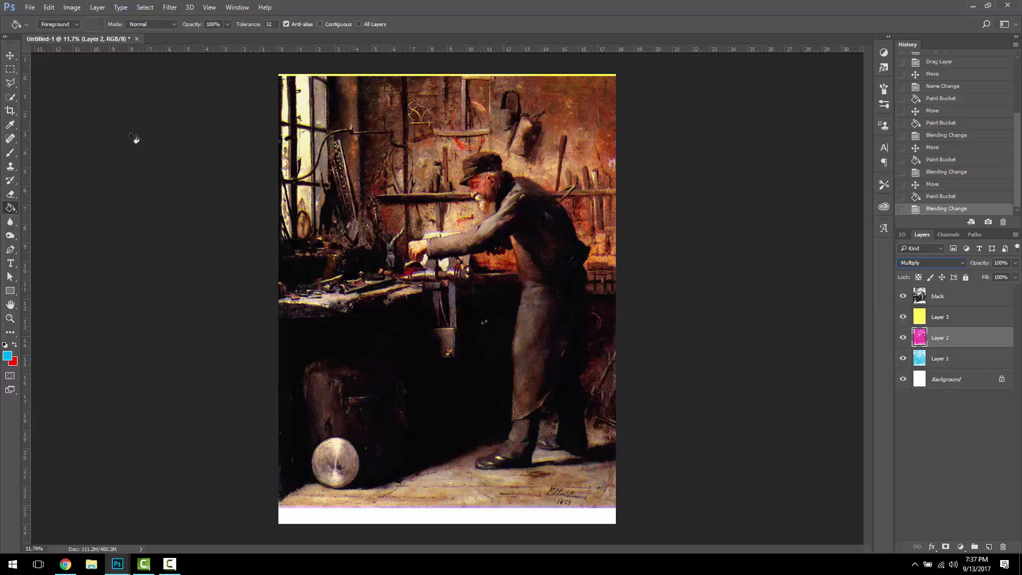
Examine the overlapping cyan, magenta, yellow and black halftone dots around the carpenter's face and arm, and the whole composite.
{"action": "left_click", "coordinate": [10, 55]}
{"action": "scroll", "coordinate": [462, 199], "scroll_direction": "up", "scroll_amount": 5}
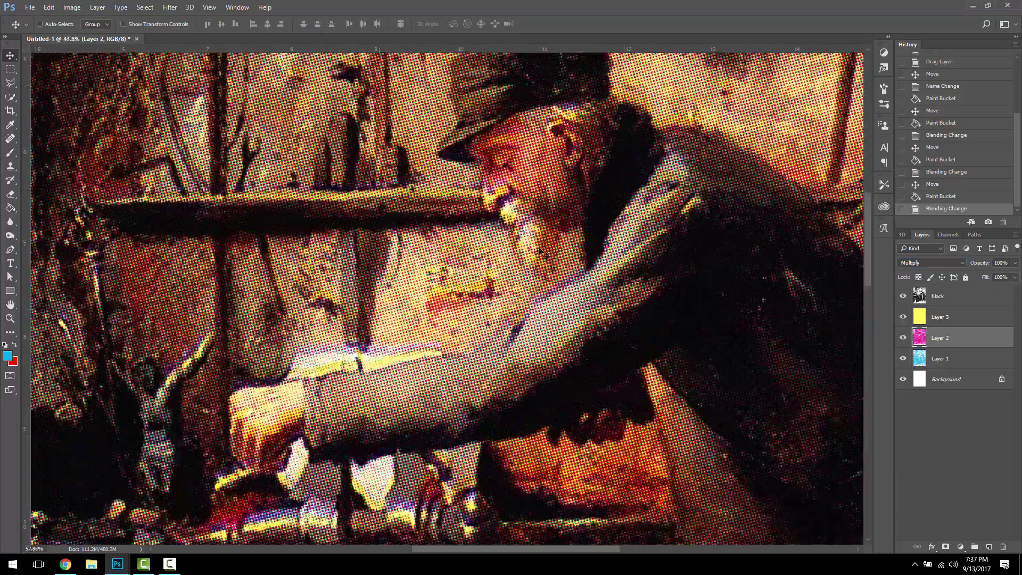
{"action": "scroll", "coordinate": [539, 249], "scroll_direction": "up", "scroll_amount": 4}
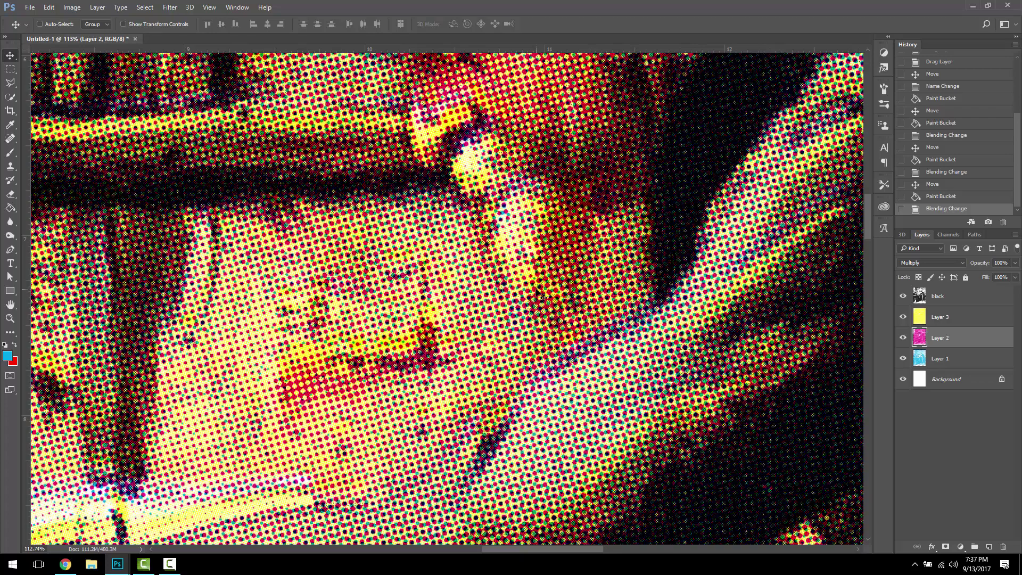
{"action": "scroll", "coordinate": [439, 261], "scroll_direction": "down", "scroll_amount": 5}
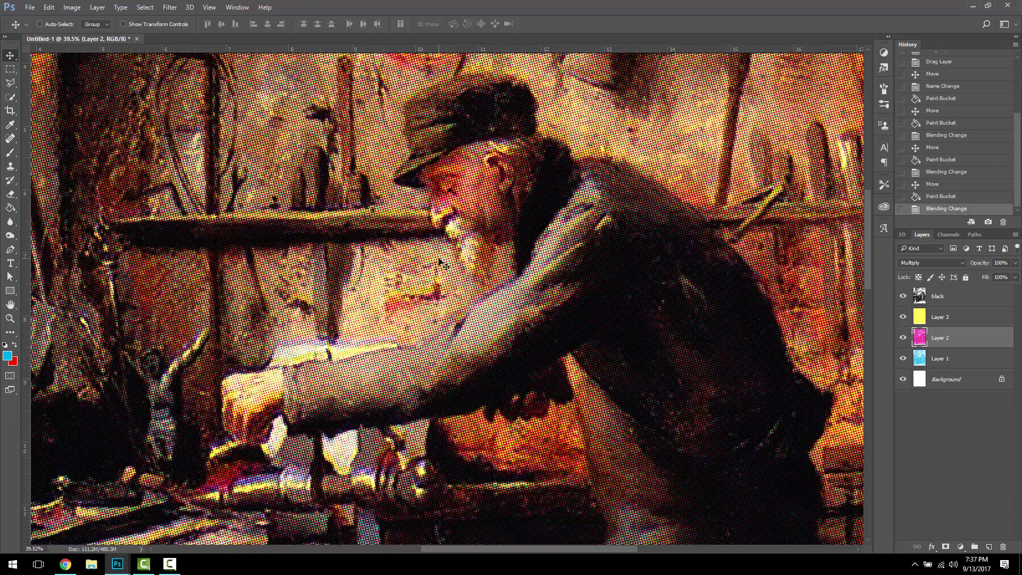
{"action": "scroll", "coordinate": [440, 261], "scroll_direction": "down", "scroll_amount": 6}
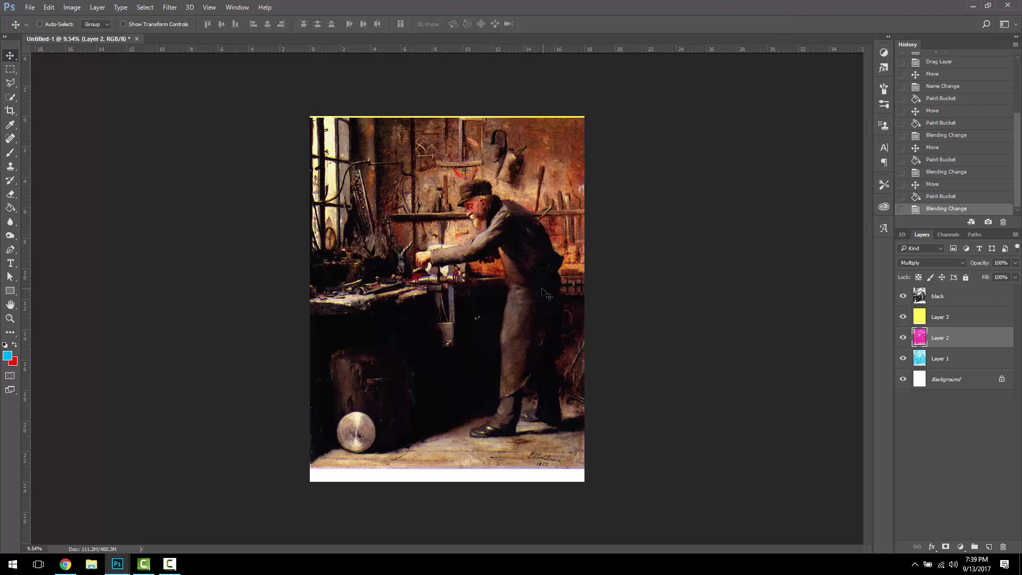
Open the layered more chairs.psd poster from folder 46 on Storage 2 (E:) for viewing, and close it again.
{"action": "left_click", "coordinate": [30, 7]}
{"action": "left_click", "coordinate": [54, 30]}
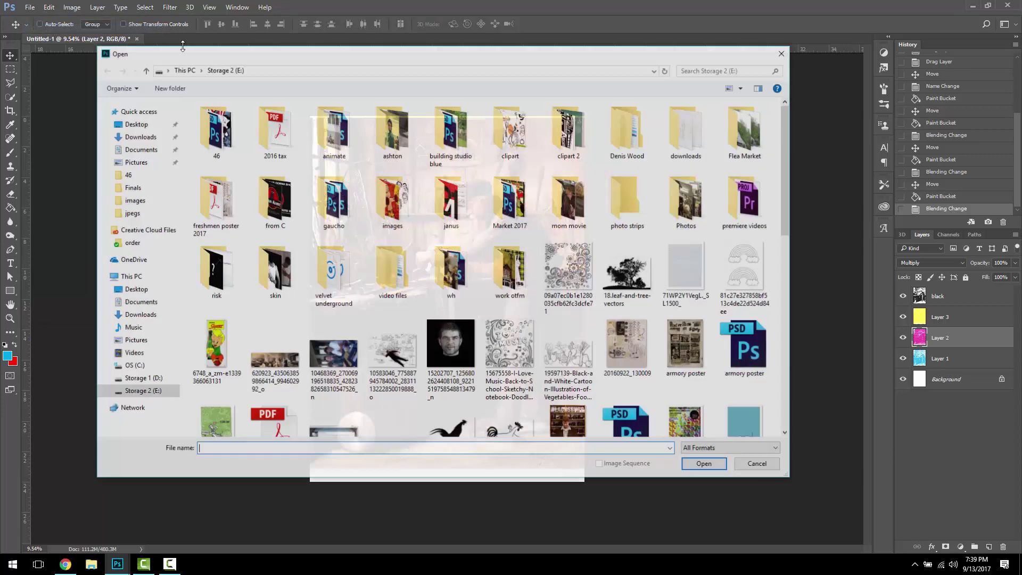
{"action": "scroll", "coordinate": [560, 232], "scroll_direction": "down", "scroll_amount": 3}
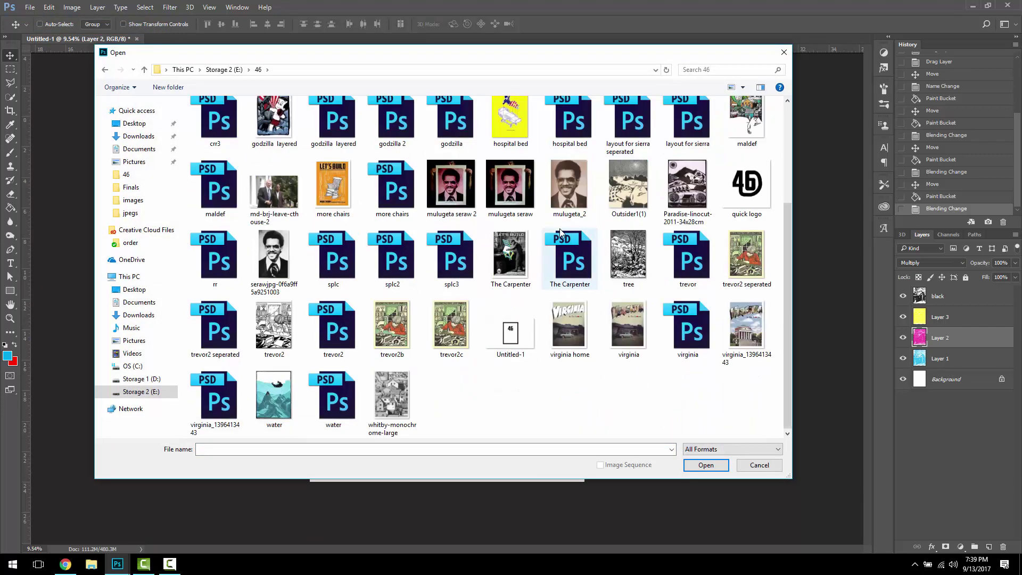
{"action": "scroll", "coordinate": [560, 231], "scroll_direction": "up", "scroll_amount": 3}
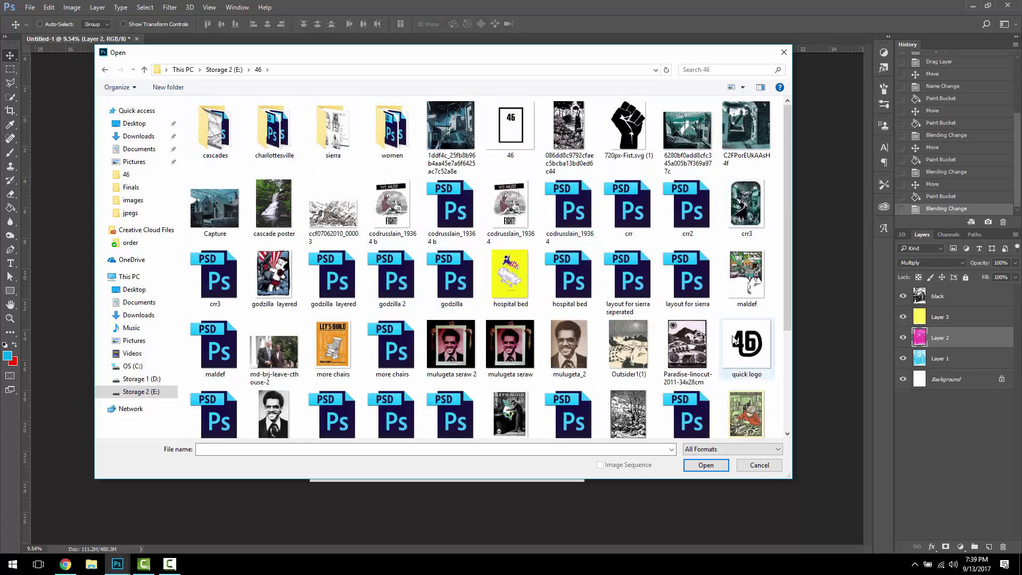
{"action": "scroll", "coordinate": [733, 341], "scroll_direction": "down", "scroll_amount": 3}
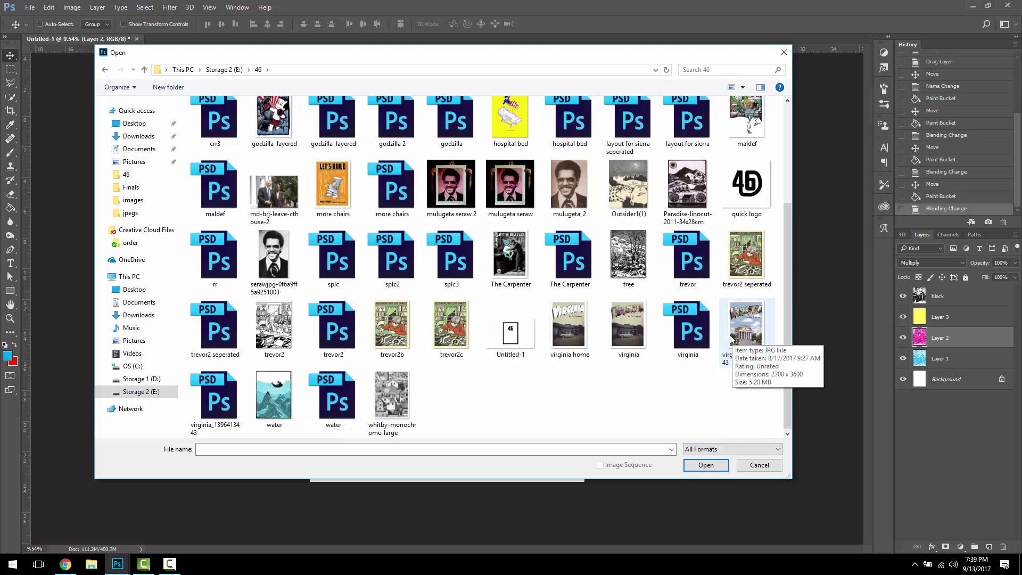
{"action": "double_click", "coordinate": [406, 198]}
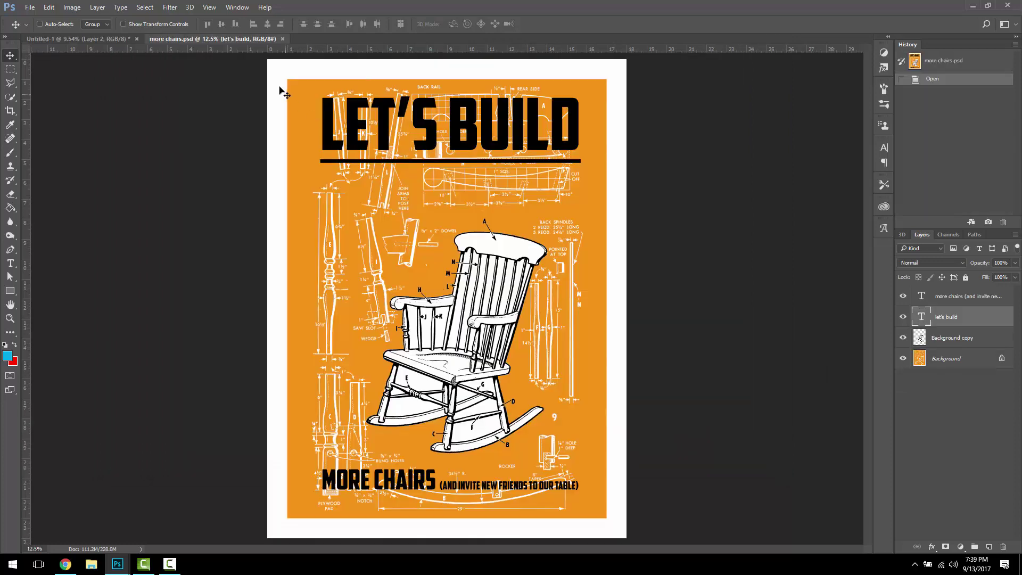
{"action": "left_click", "coordinate": [283, 39]}
{"action": "left_click", "coordinate": [35, 9]}
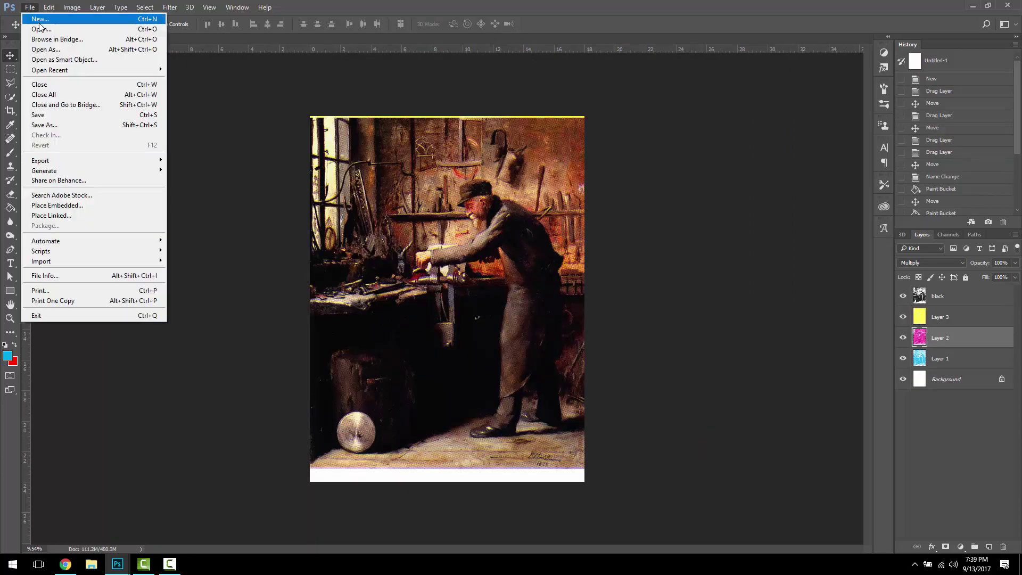
{"action": "left_click", "coordinate": [41, 28]}
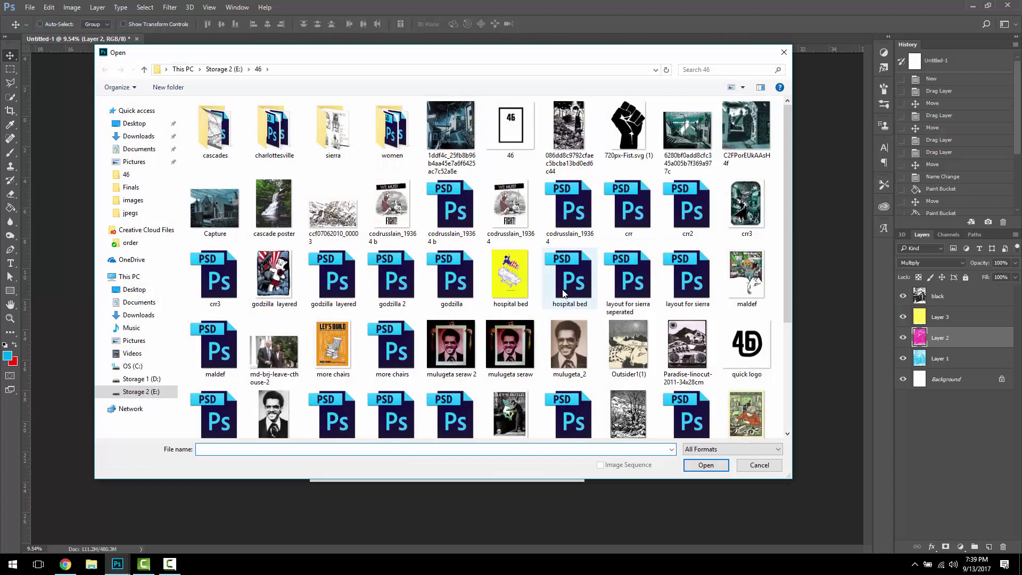
{"action": "scroll", "coordinate": [564, 293], "scroll_direction": "down", "scroll_amount": 3}
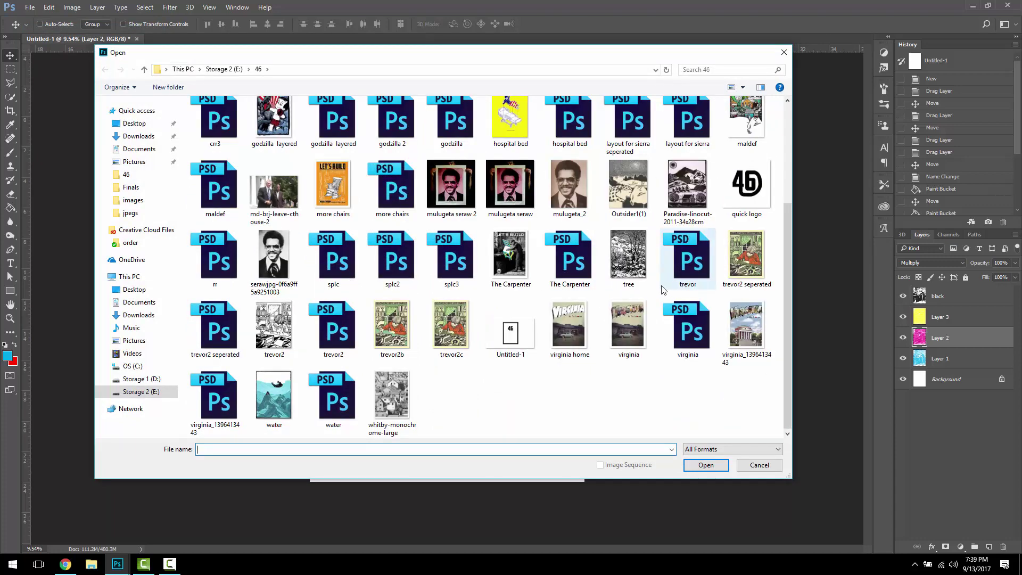
{"action": "left_click_drag", "start_coordinate": [395, 57], "coordinate": [700, 402]}
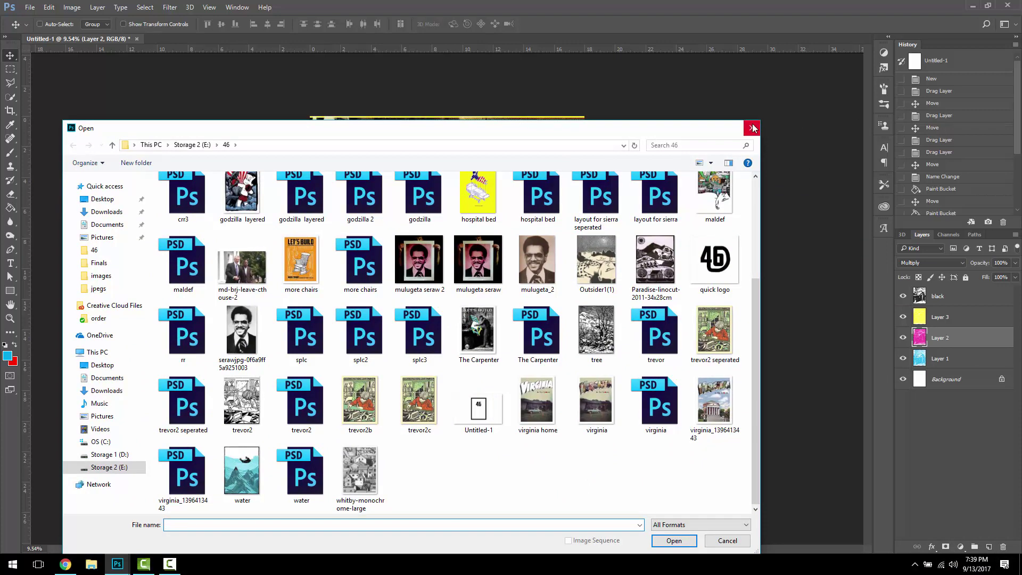
{"action": "left_click", "coordinate": [752, 126]}
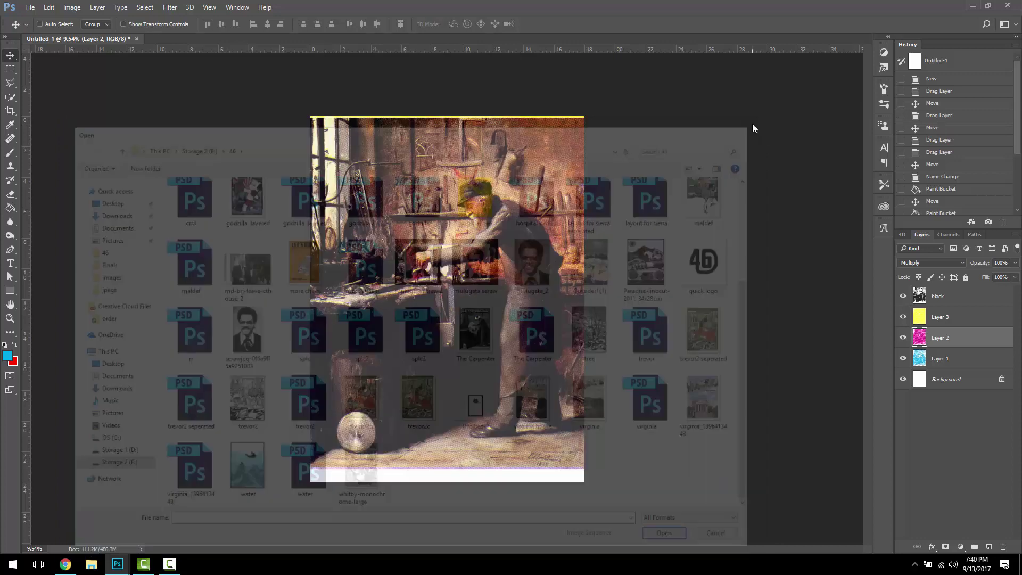
Close the Untitled-1 composite document without saving its changes.
{"action": "left_click", "coordinate": [136, 39]}
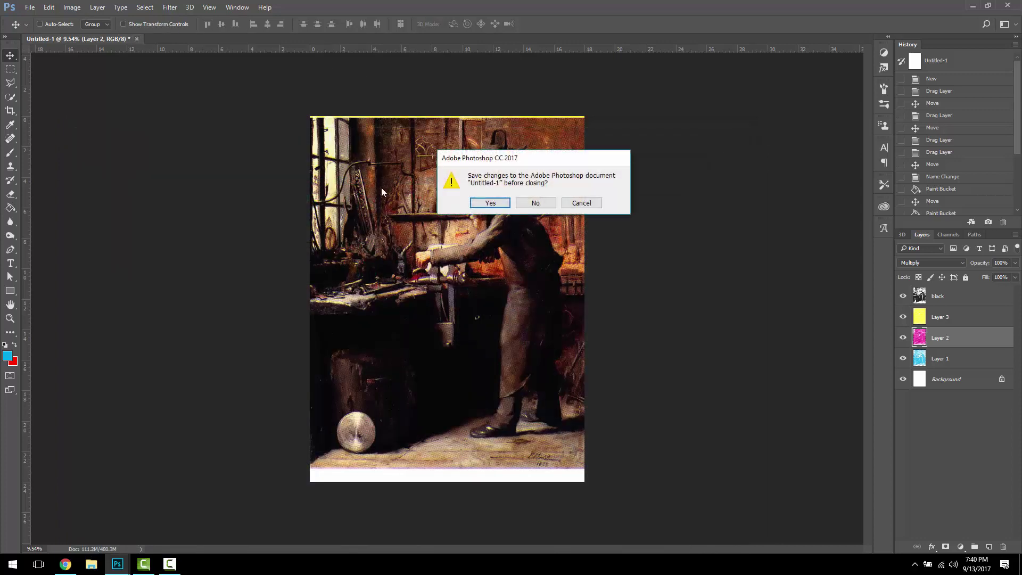
{"action": "left_click", "coordinate": [535, 204]}
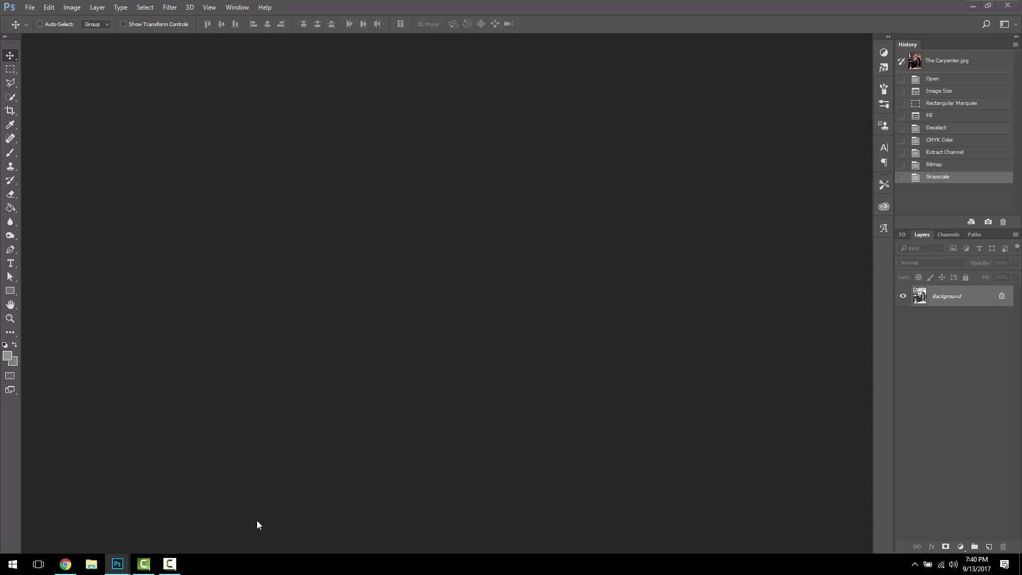
Browse the files at the root of the Storage 2 (E:) drive for a document to open.
{"action": "left_click", "coordinate": [26, 8]}
{"action": "left_click", "coordinate": [43, 30]}
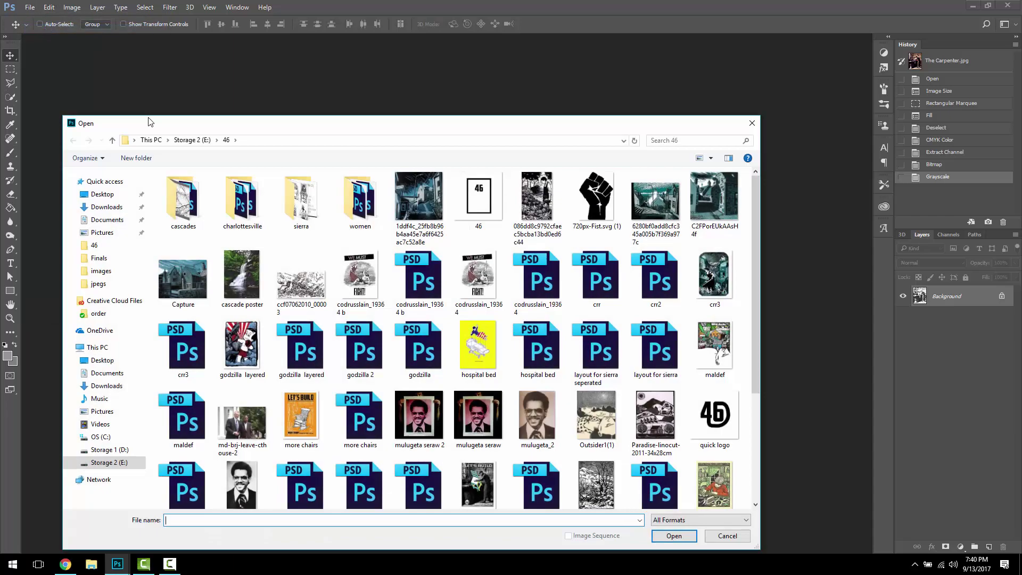
{"action": "left_click_drag", "start_coordinate": [194, 120], "coordinate": [194, 118]}
{"action": "left_click", "coordinate": [192, 139]}
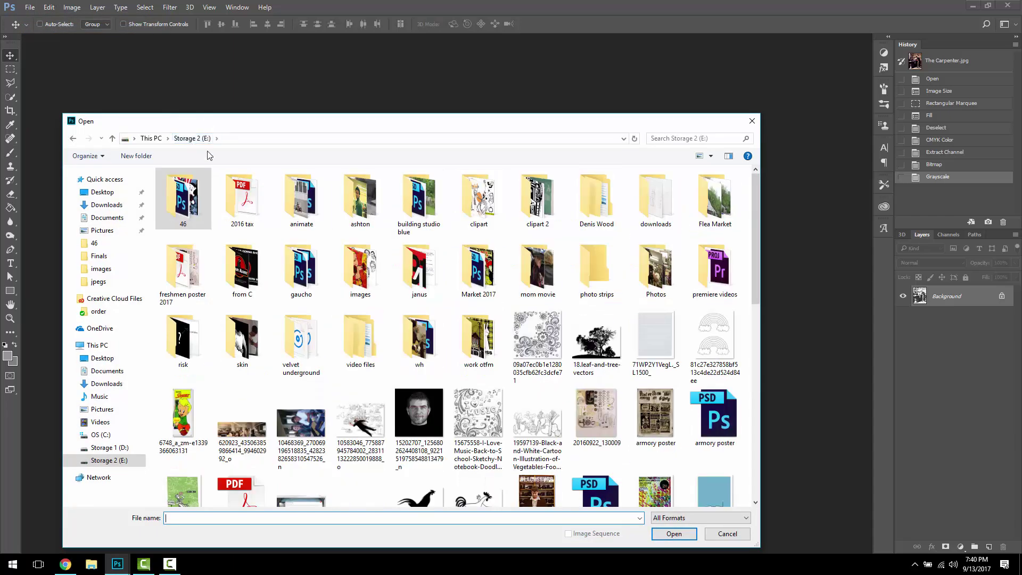
{"action": "scroll", "coordinate": [659, 341], "scroll_direction": "down", "scroll_amount": 3}
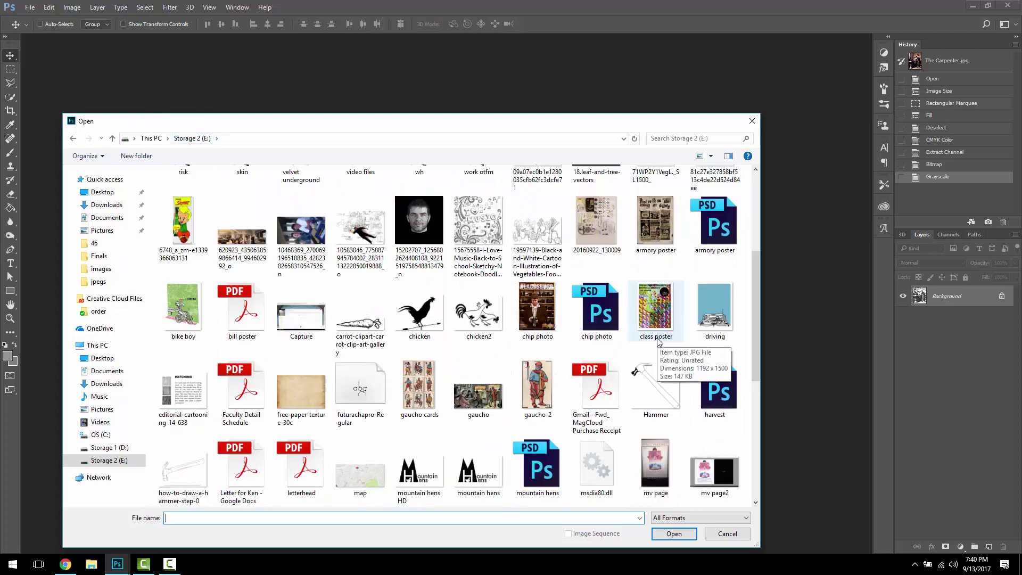
{"action": "scroll", "coordinate": [658, 341], "scroll_direction": "down", "scroll_amount": 5}
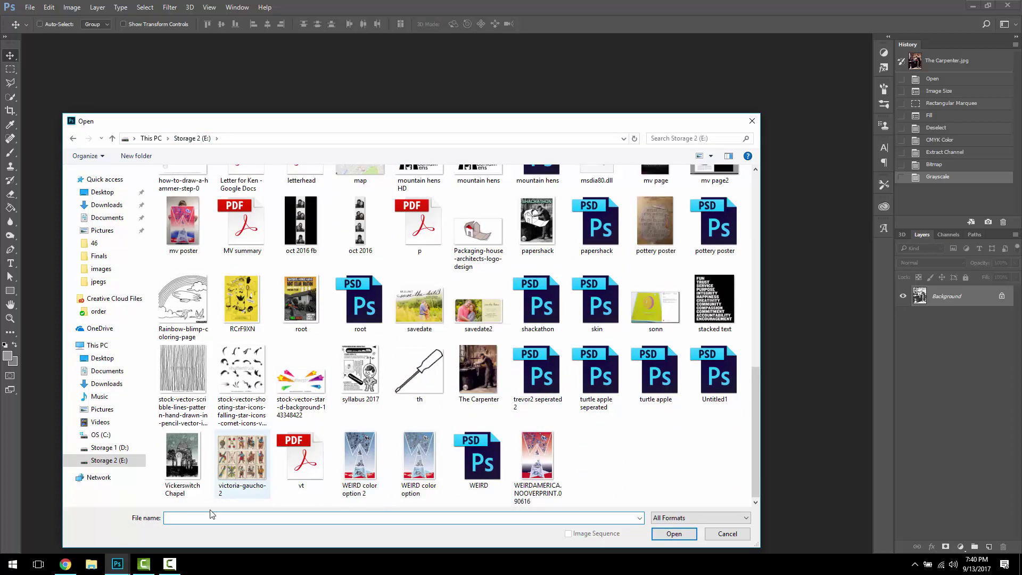
Switch to Chrome and open a new blank tab beside the CMYK angles search results.
{"action": "key", "text": "alt+Tab"}
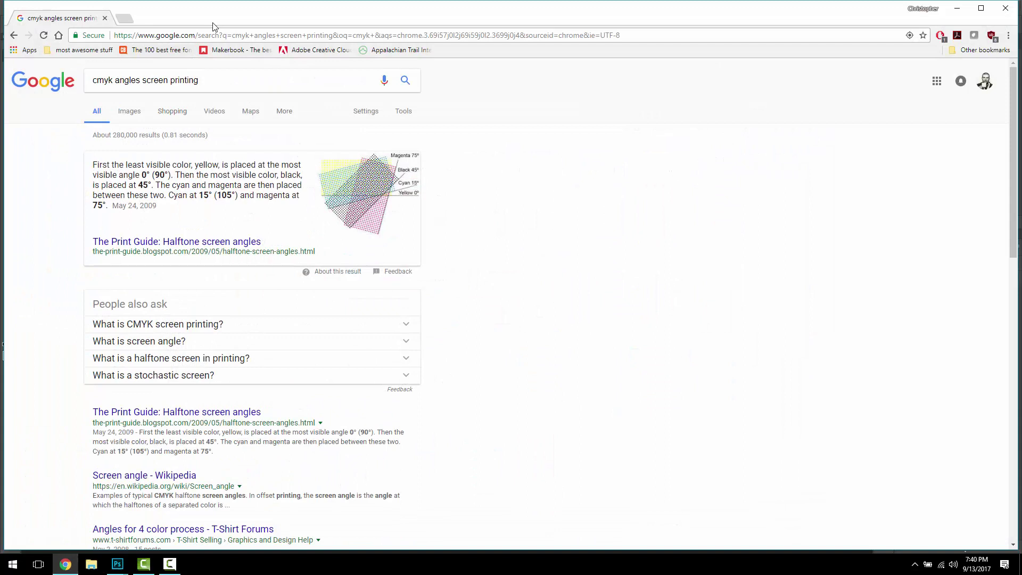
{"action": "left_click", "coordinate": [130, 19]}
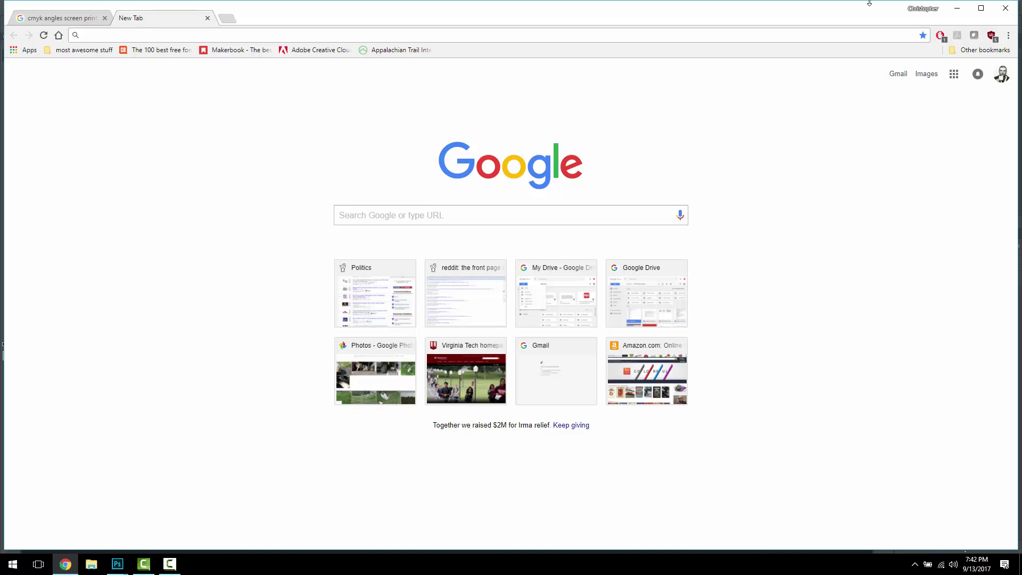
{"action": "left_click", "coordinate": [142, 565]}
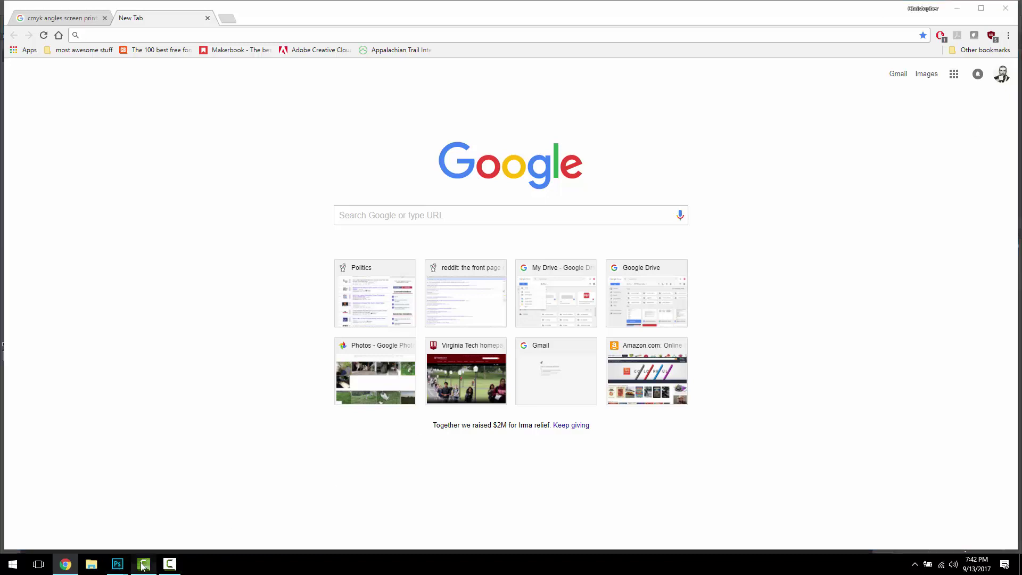